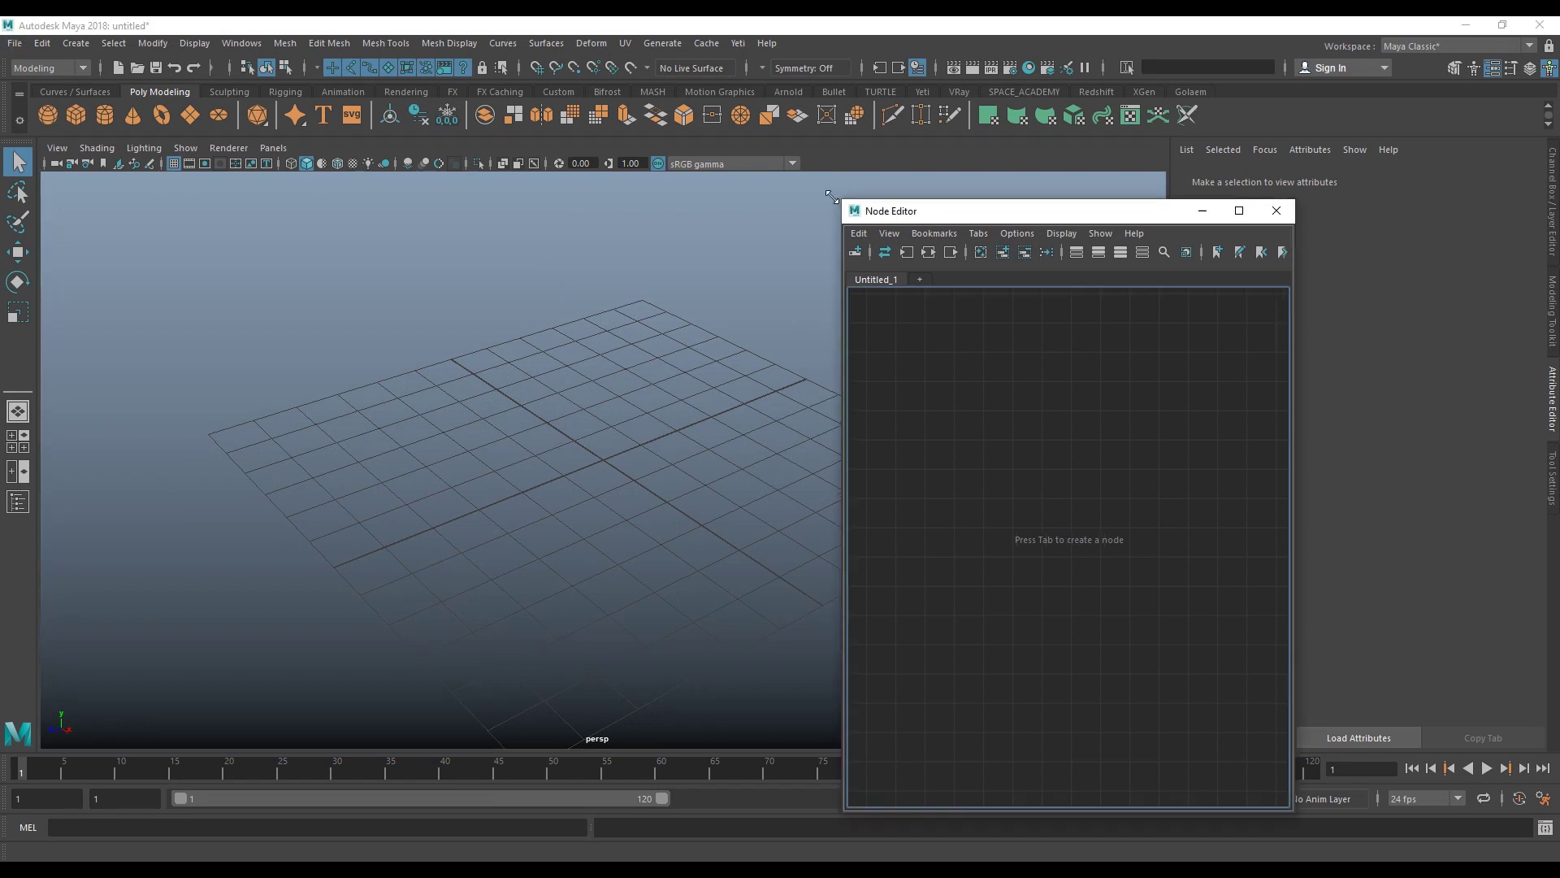
- Resize and move the empty Node Editor window to sit beside the perspective viewport
{"action": "left_click_drag", "start_coordinate": [848, 198], "coordinate": [605, 120]}
{"action": "left_click_drag", "start_coordinate": [751, 139], "coordinate": [288, 232]}
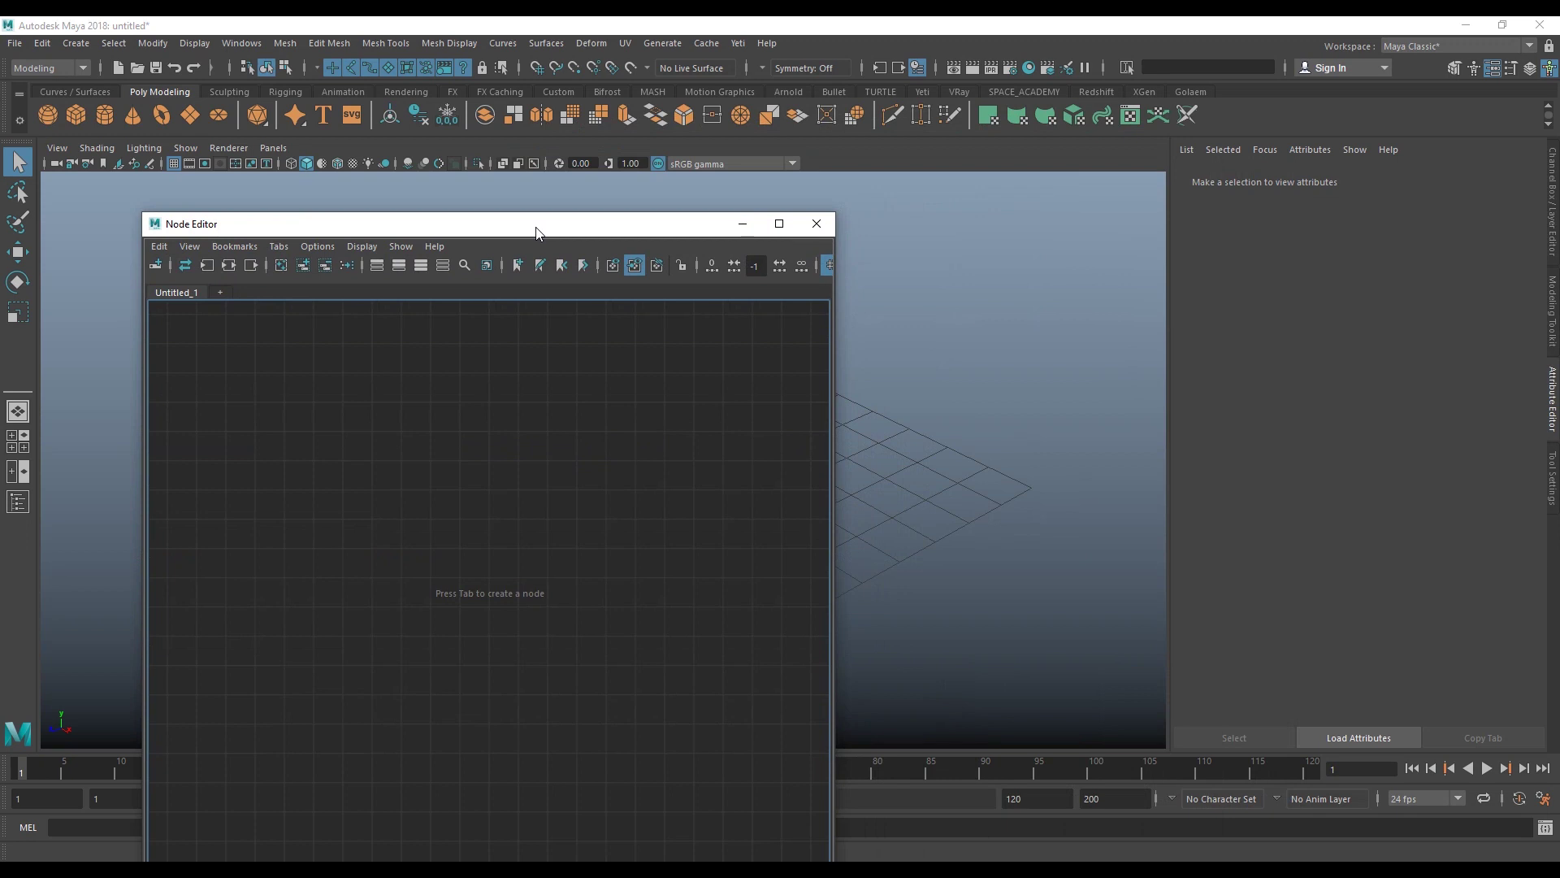
{"action": "left_click_drag", "start_coordinate": [536, 233], "coordinate": [1205, 289]}
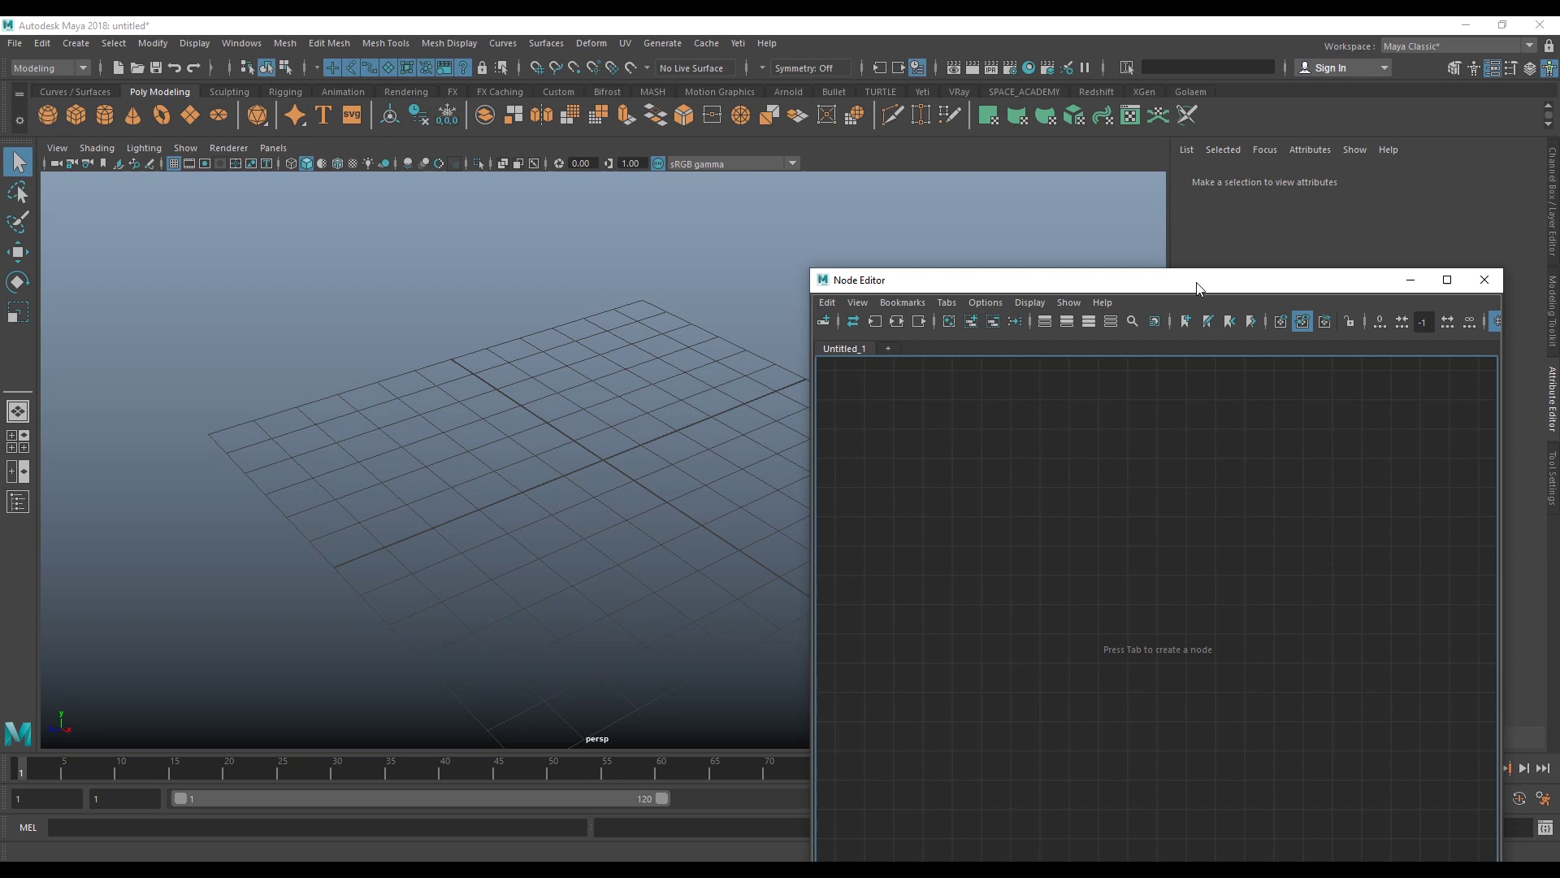
{"action": "left_click_drag", "start_coordinate": [810, 269], "coordinate": [953, 234]}
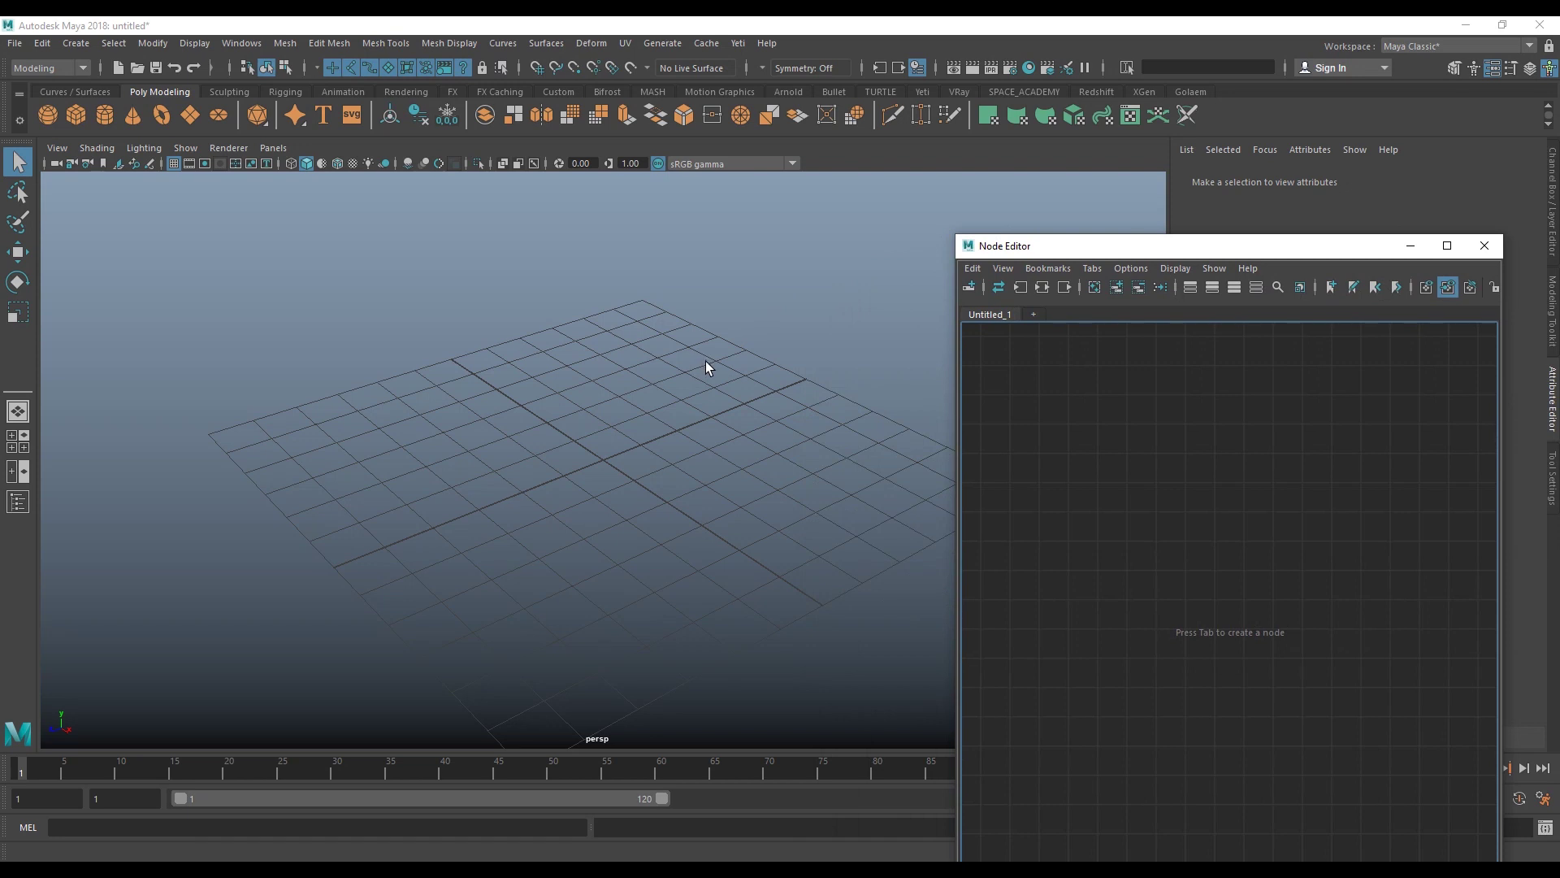
{"action": "mouse_move", "coordinate": [713, 379]}
{"action": "left_mouse_down", "text": "alt"}
{"action": "mouse_move", "coordinate": [634, 499]}
{"action": "mouse_move", "coordinate": [648, 509]}
{"action": "mouse_move", "coordinate": [615, 472]}
{"action": "left_mouse_up", "text": "alt"}
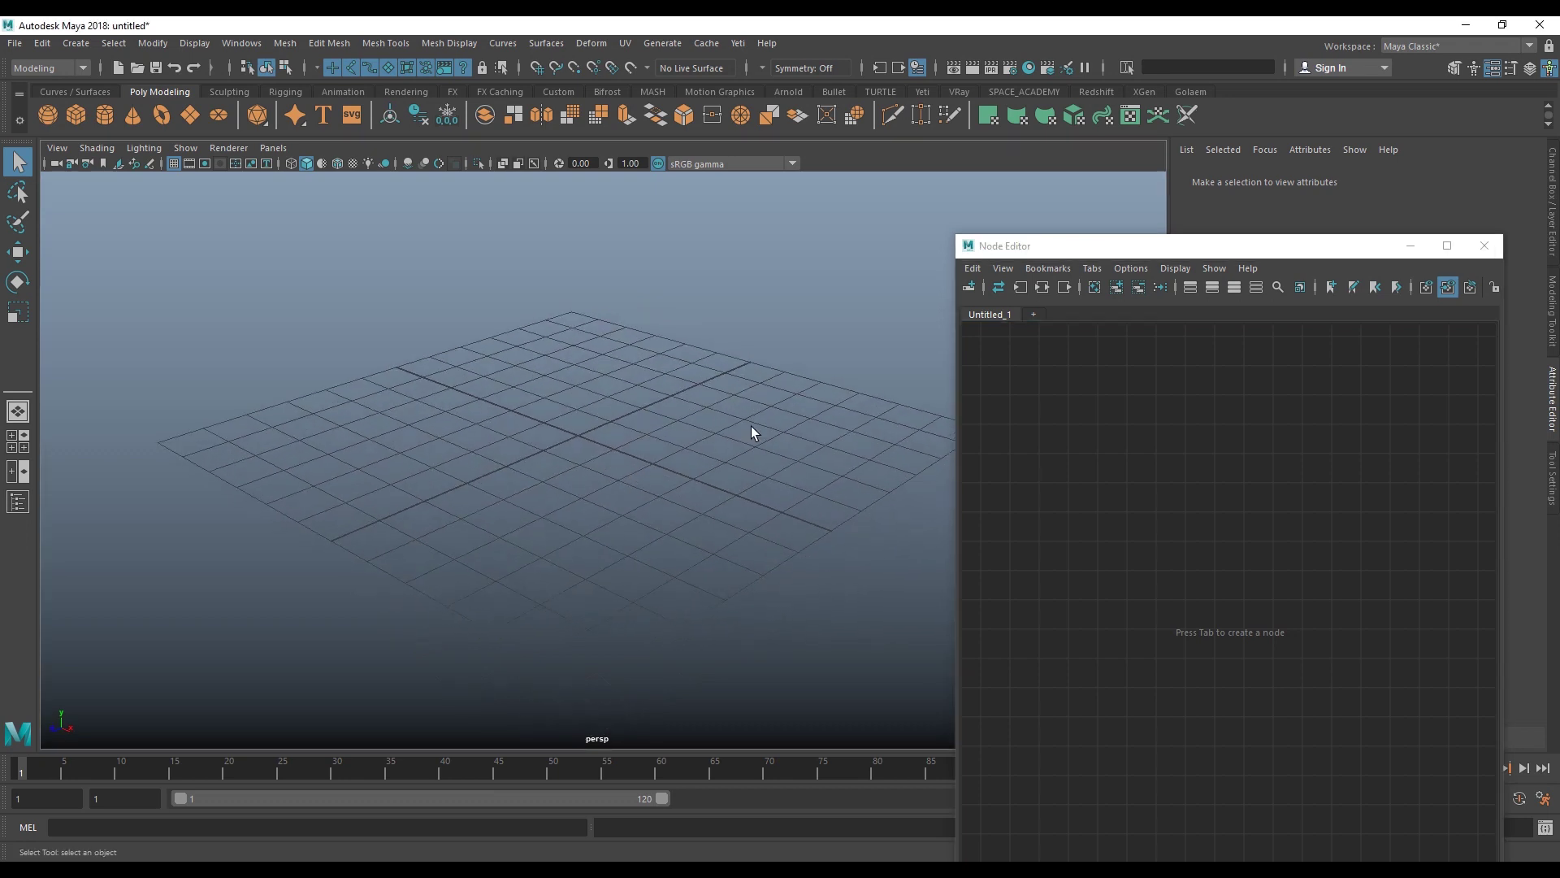
{"action": "left_click_drag", "start_coordinate": [1072, 251], "coordinate": [547, 217]}
- Create a multiplyDivide node by searching 'mul', move it up-right, and show the node-creation pane
{"action": "key", "text": "Tab"}
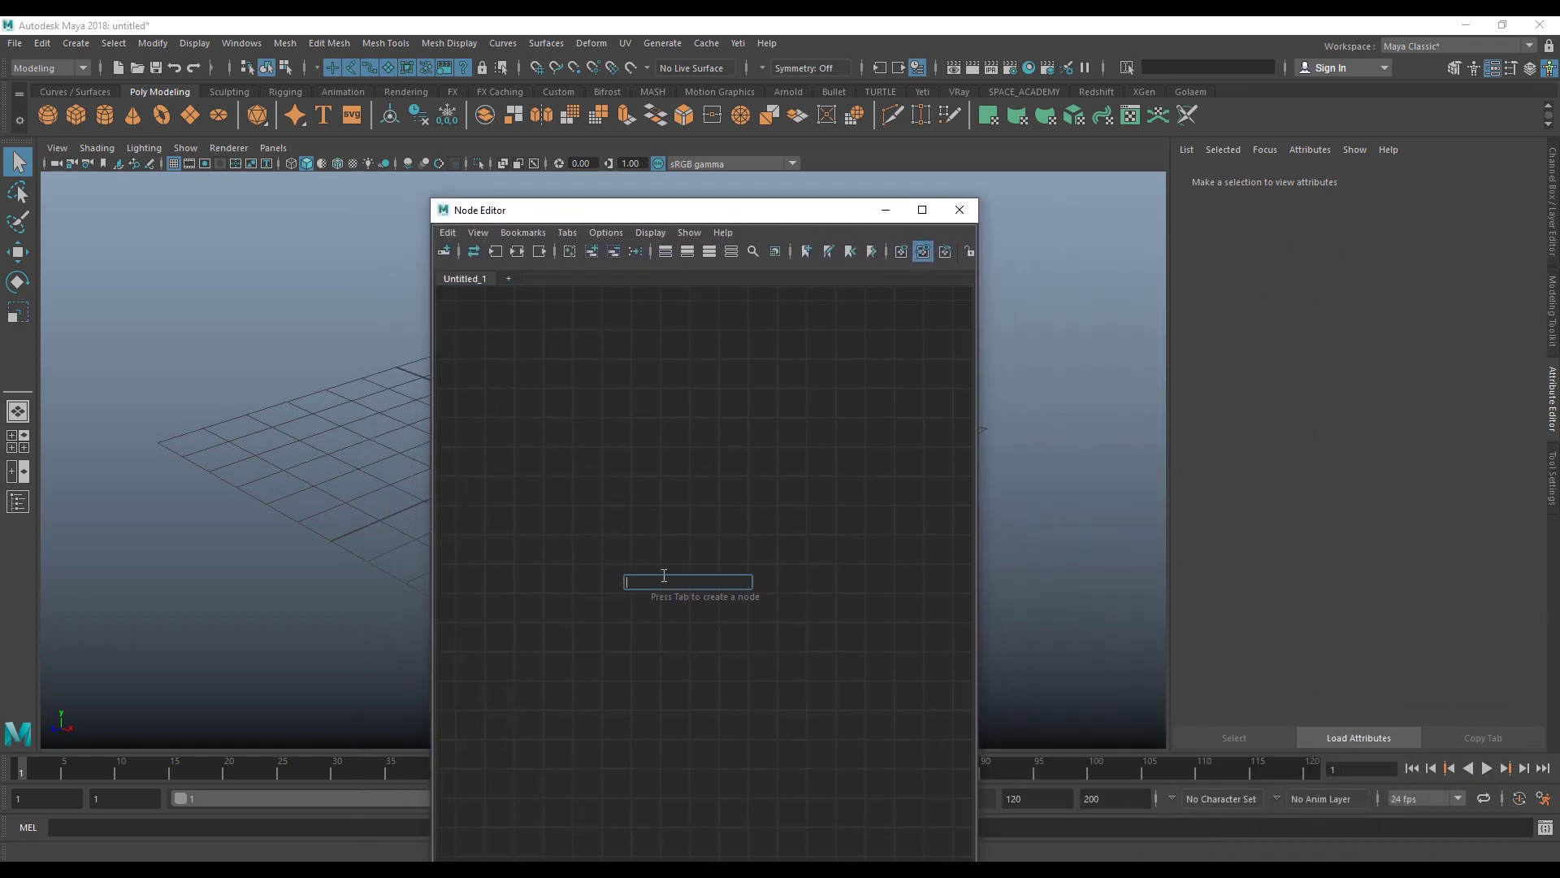
{"action": "type", "text": "mu"}
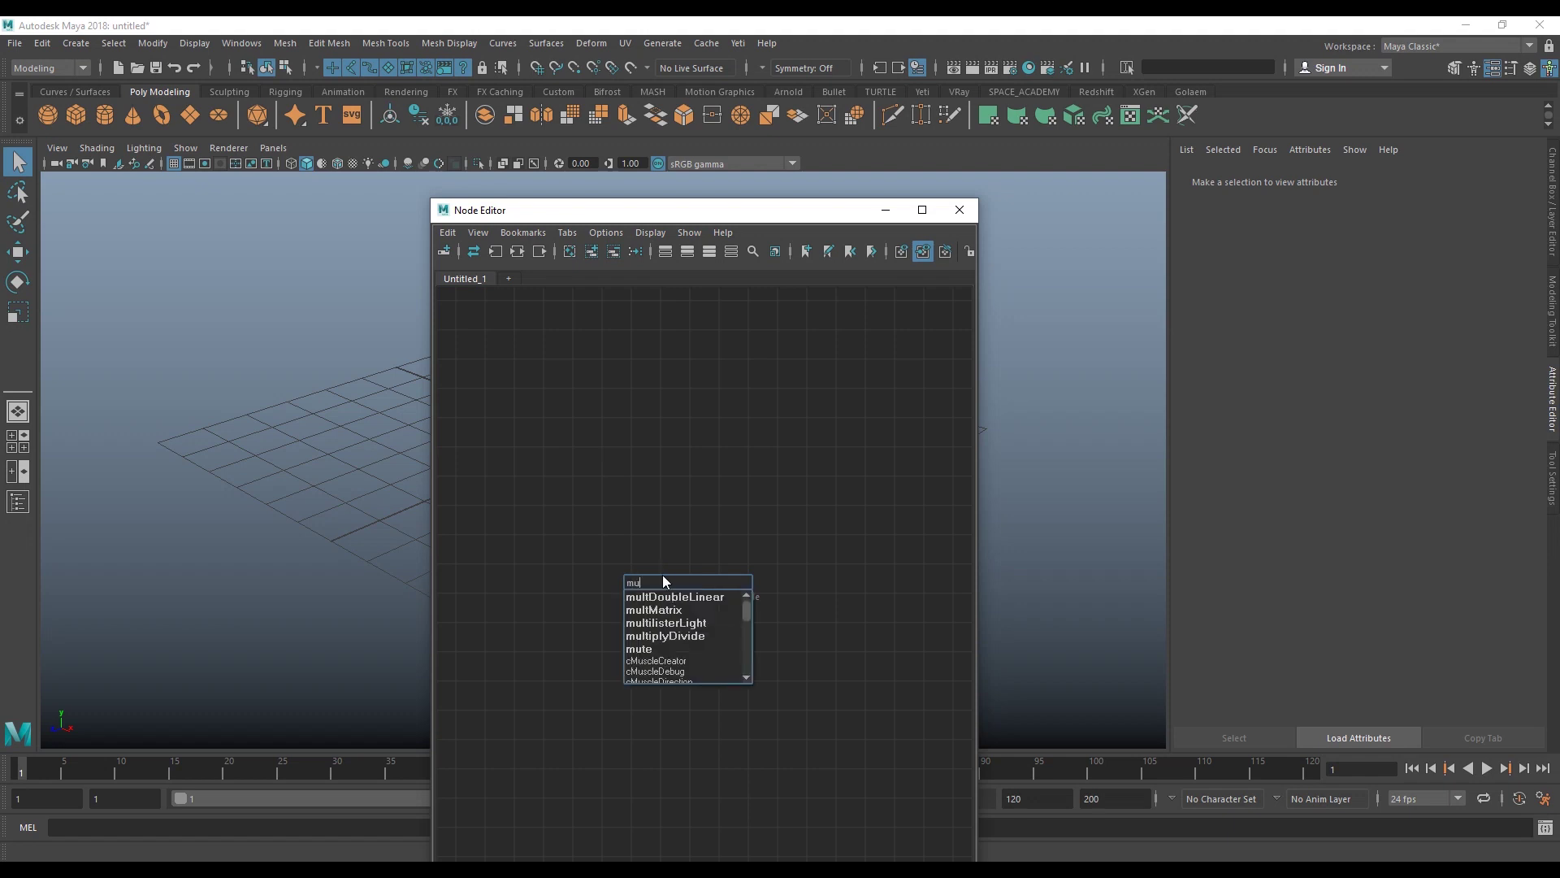
{"action": "type", "text": "l"}
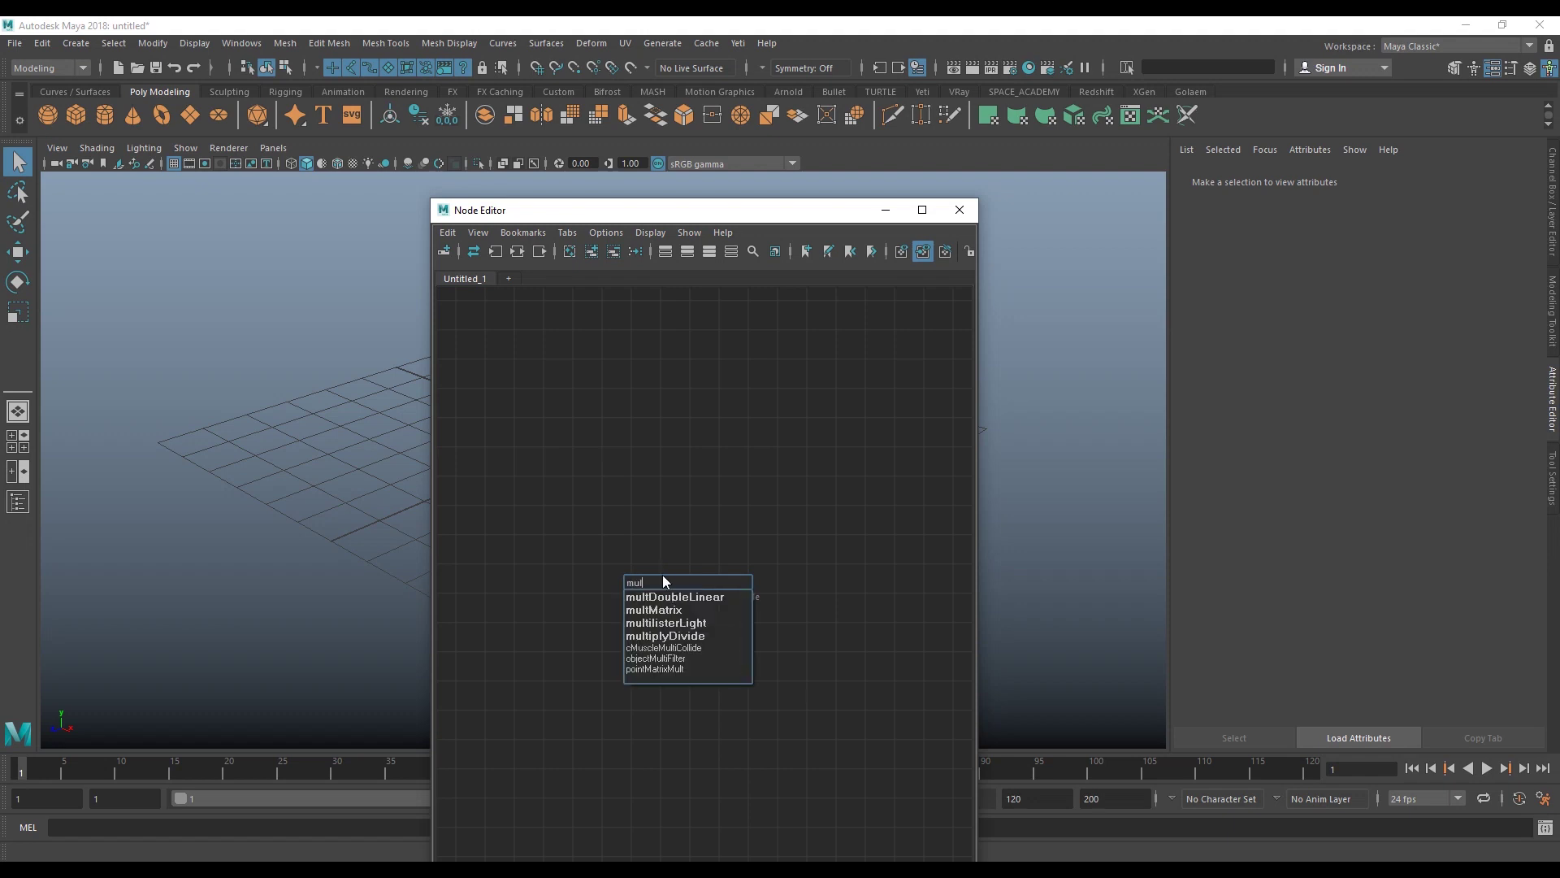
{"action": "left_click", "coordinate": [681, 636]}
{"action": "mouse_move", "coordinate": [689, 588]}
{"action": "left_mouse_down"}
{"action": "mouse_move", "coordinate": [822, 470]}
{"action": "mouse_move", "coordinate": [837, 495]}
{"action": "left_mouse_up"}
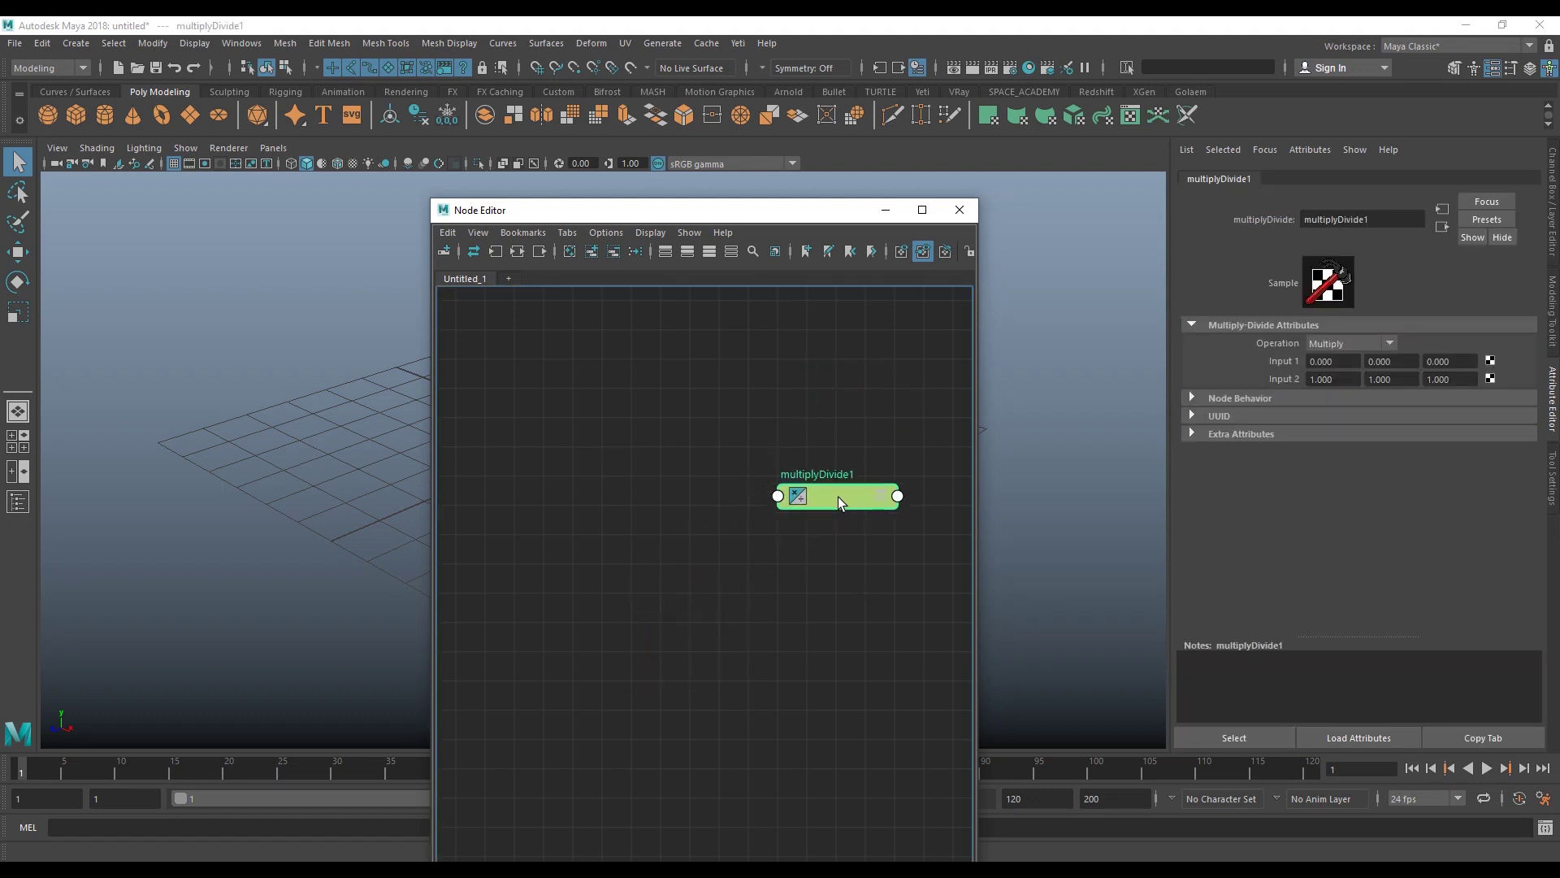
{"action": "left_click", "coordinate": [444, 252]}
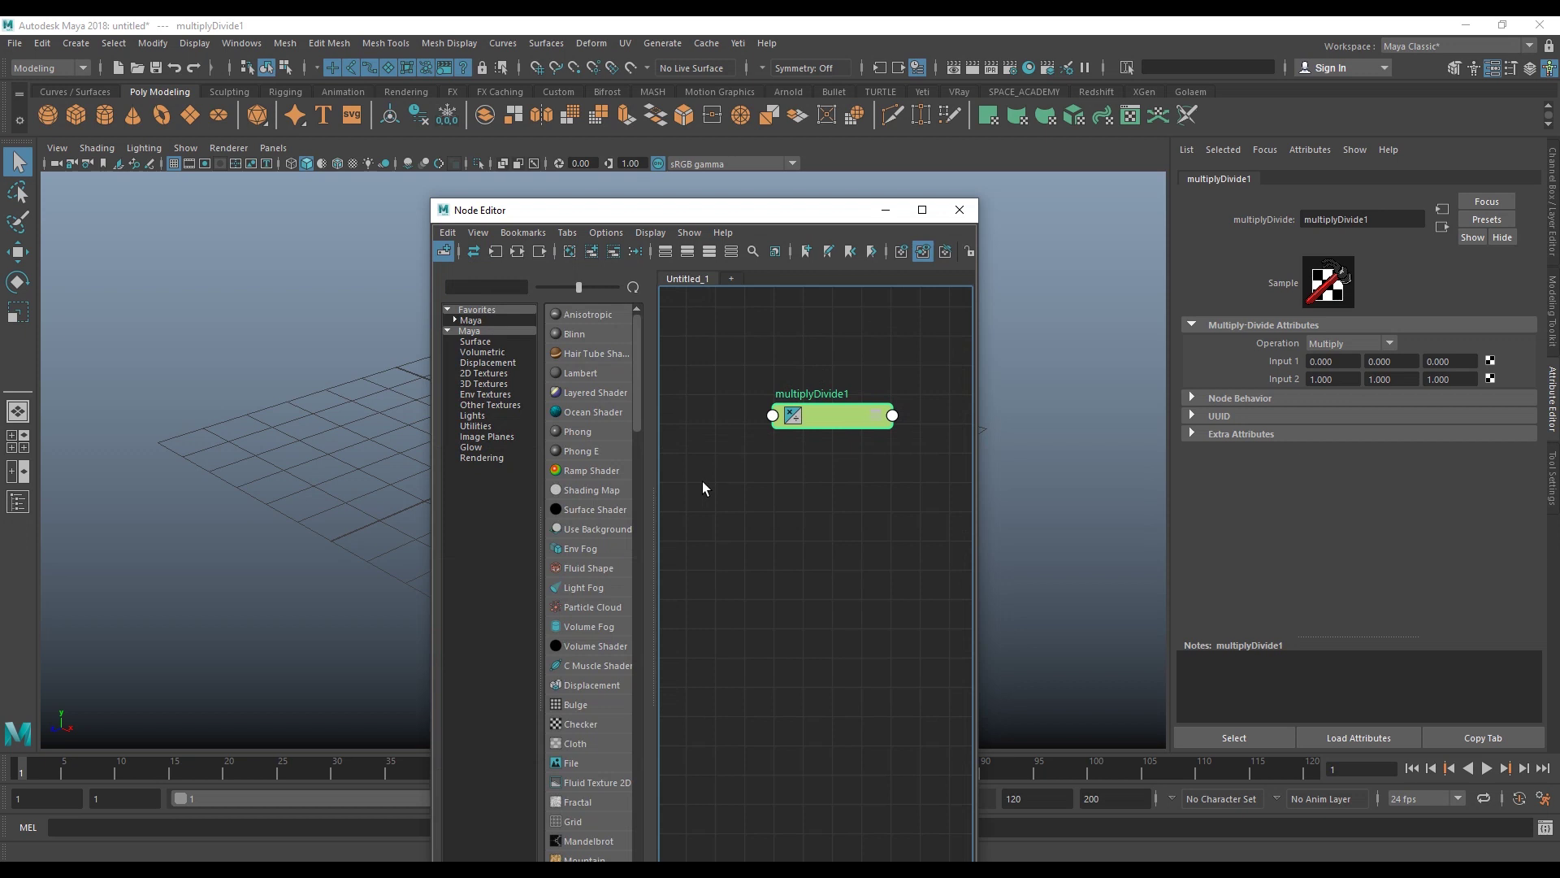
- Widen the Node Editor and add three more multiplyDivide nodes from the Utilities list
{"action": "left_click_drag", "start_coordinate": [655, 491], "coordinate": [714, 491]}
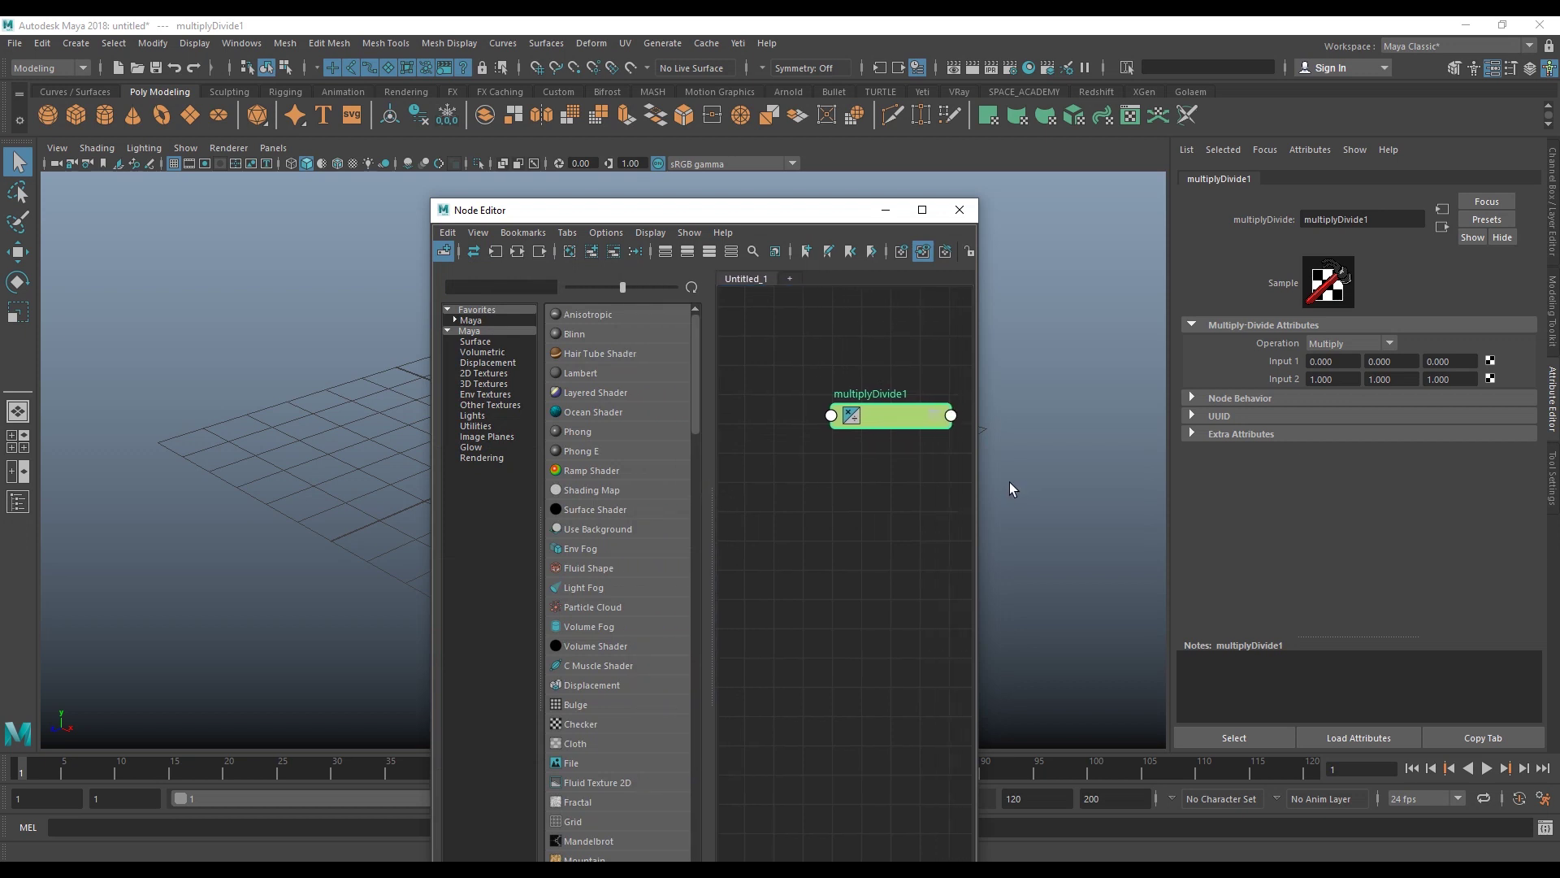
{"action": "left_click_drag", "start_coordinate": [988, 477], "coordinate": [1422, 477]}
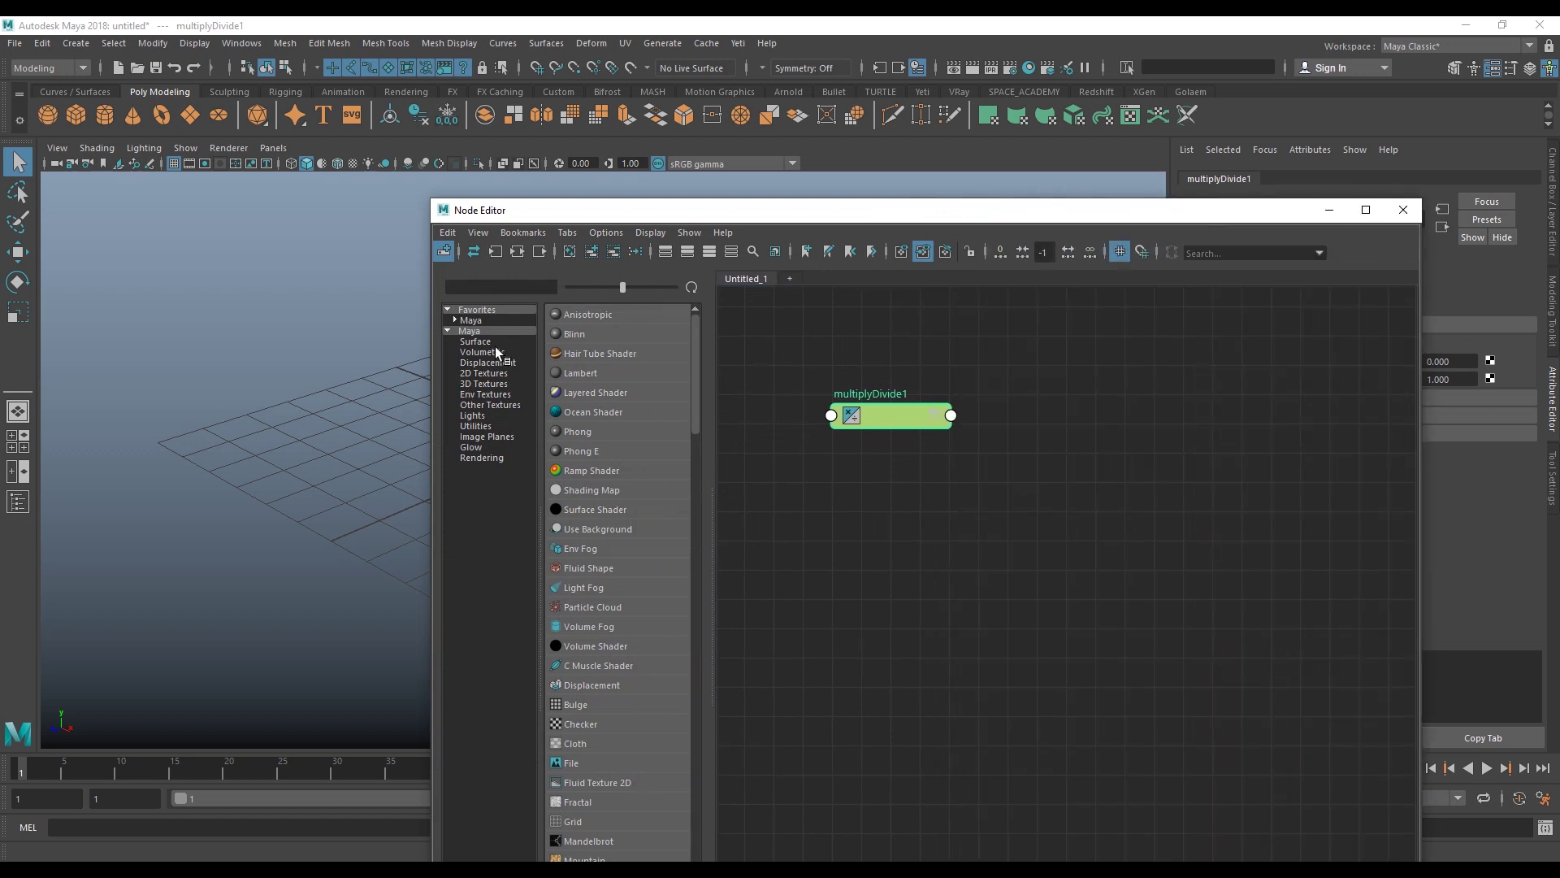
{"action": "left_click", "coordinate": [454, 320]}
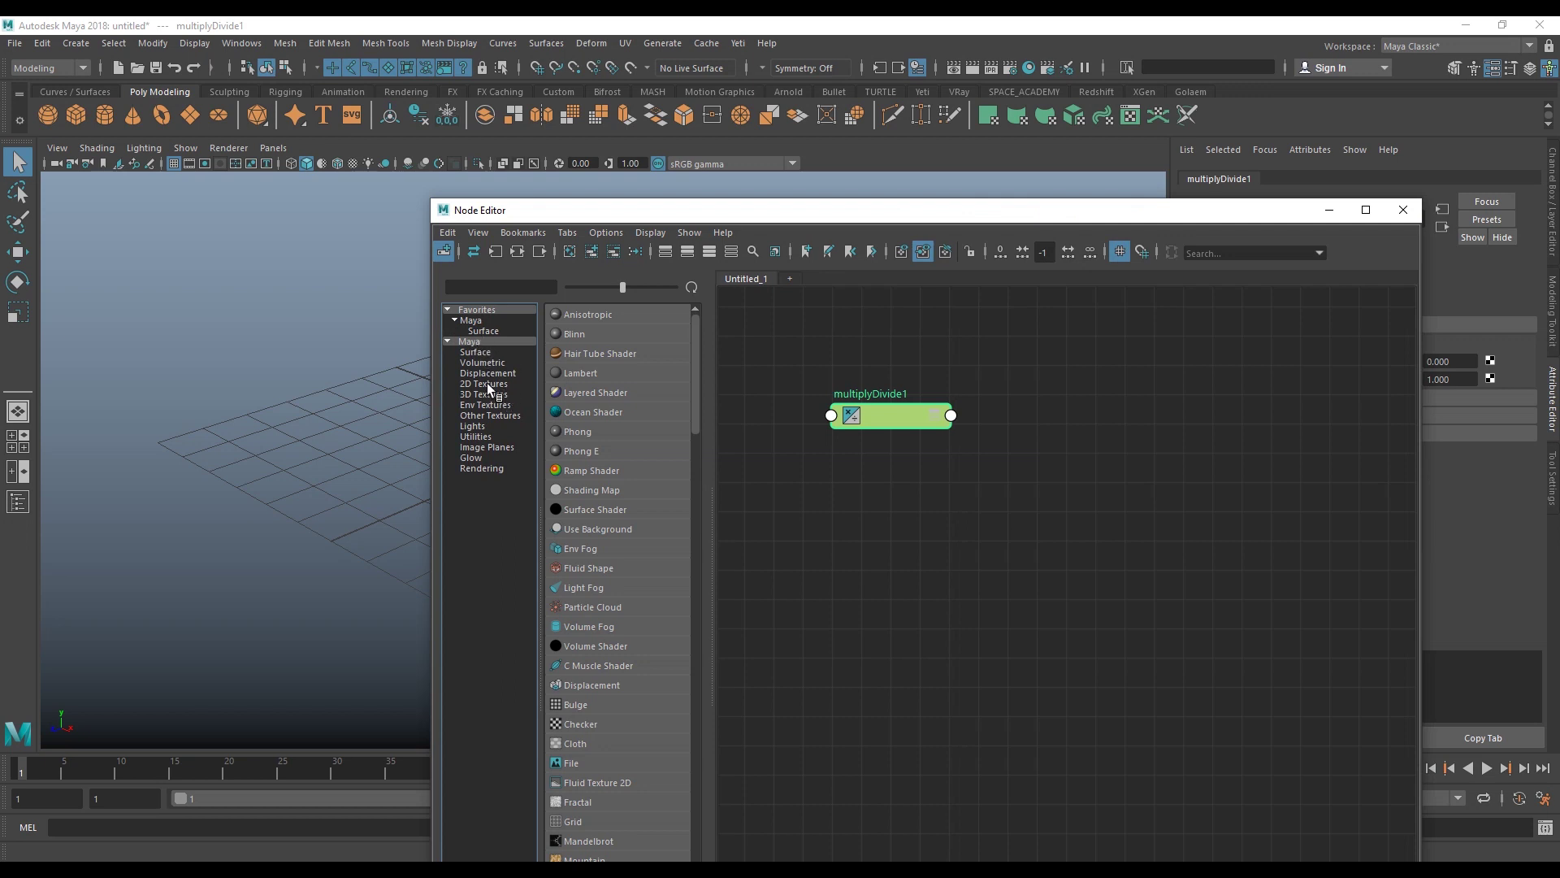
{"action": "left_click", "coordinate": [476, 436]}
{"action": "scroll", "coordinate": [655, 491], "scroll_direction": "down", "scroll_amount": 1}
{"action": "scroll", "coordinate": [651, 499], "scroll_direction": "down", "scroll_amount": 1}
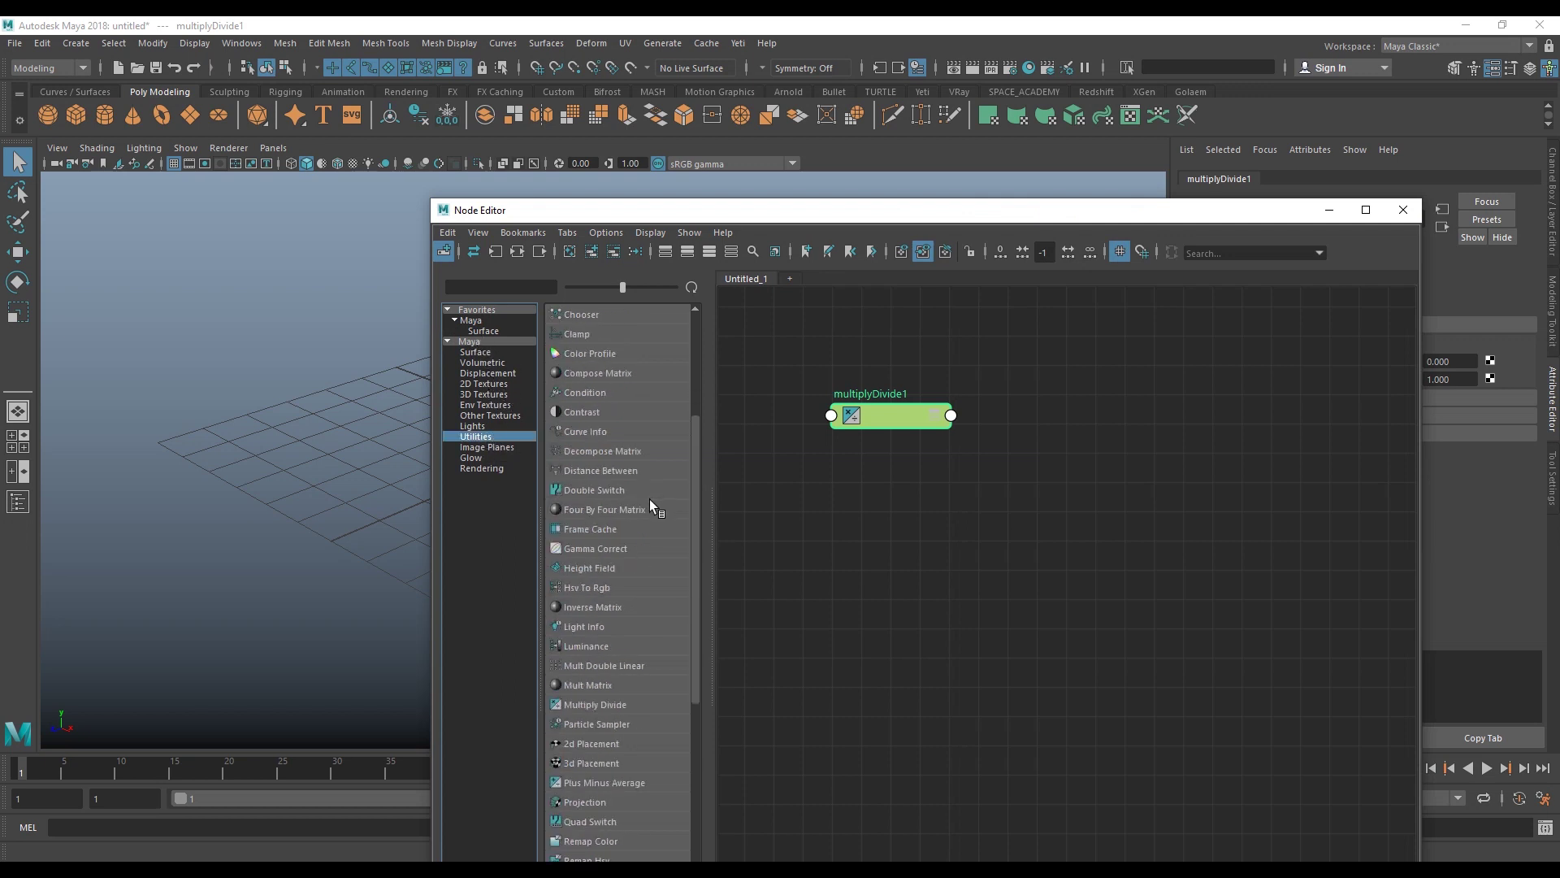
{"action": "left_click", "coordinate": [607, 704]}
{"action": "left_click", "coordinate": [614, 704]}
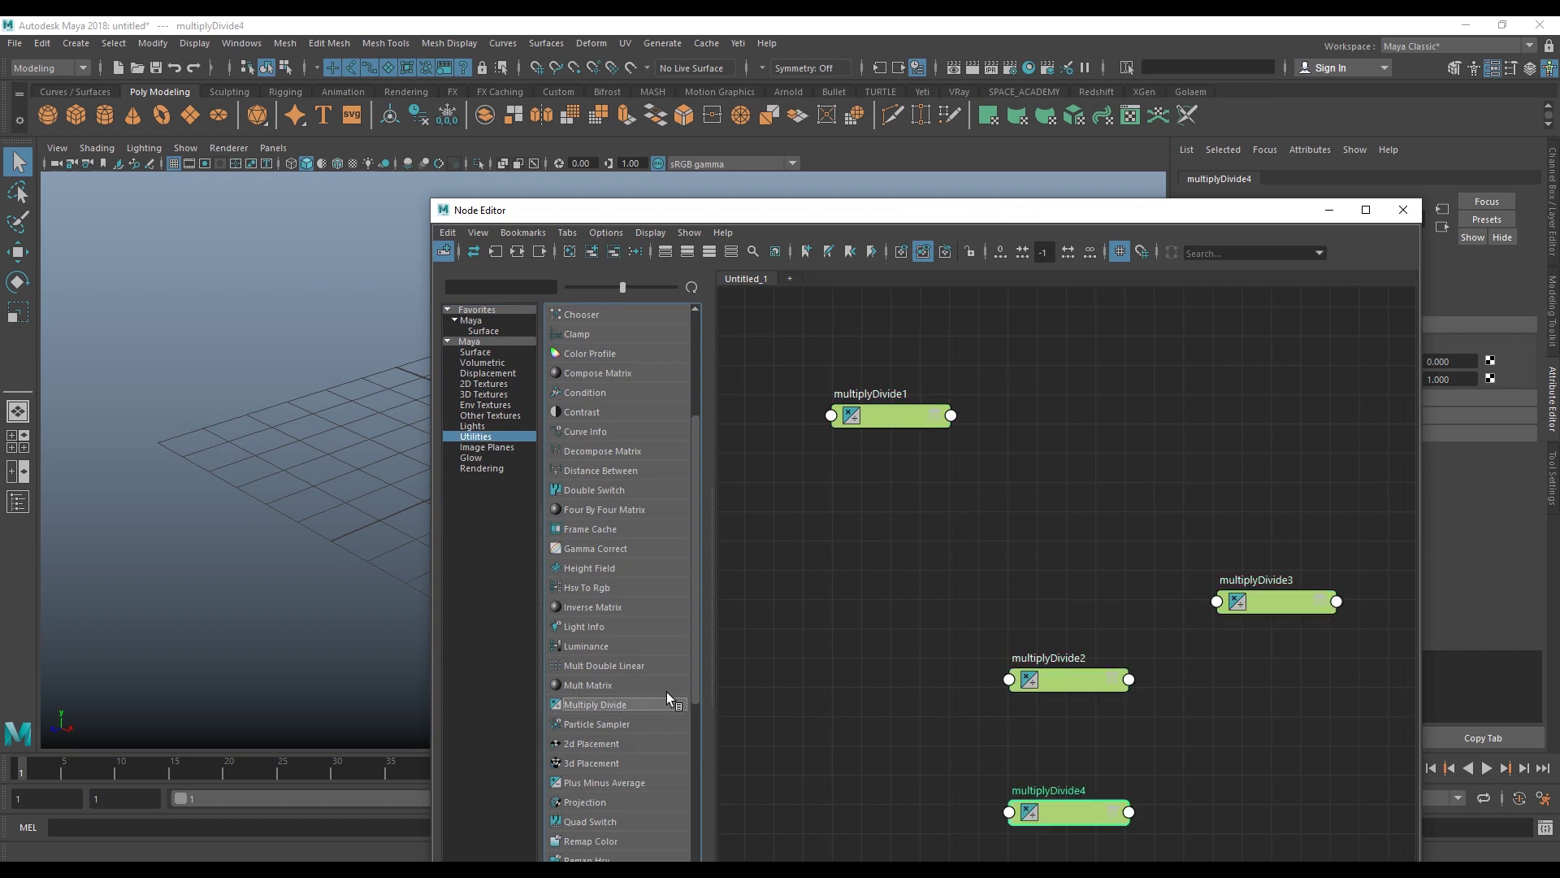
- Delete multiplyDivide2, 3 and 4, then recentre multiplyDivide1 in the graph
{"action": "scroll", "coordinate": [1270, 589], "scroll_direction": "down", "scroll_amount": 5}
{"action": "scroll", "coordinate": [1197, 555], "scroll_direction": "up", "scroll_amount": 3}
{"action": "middle_click_drag", "start_coordinate": [1198, 561], "coordinate": [969, 448], "text": "alt"}
{"action": "left_click_drag", "start_coordinate": [1297, 809], "coordinate": [996, 527]}
{"action": "key", "text": "Delete"}
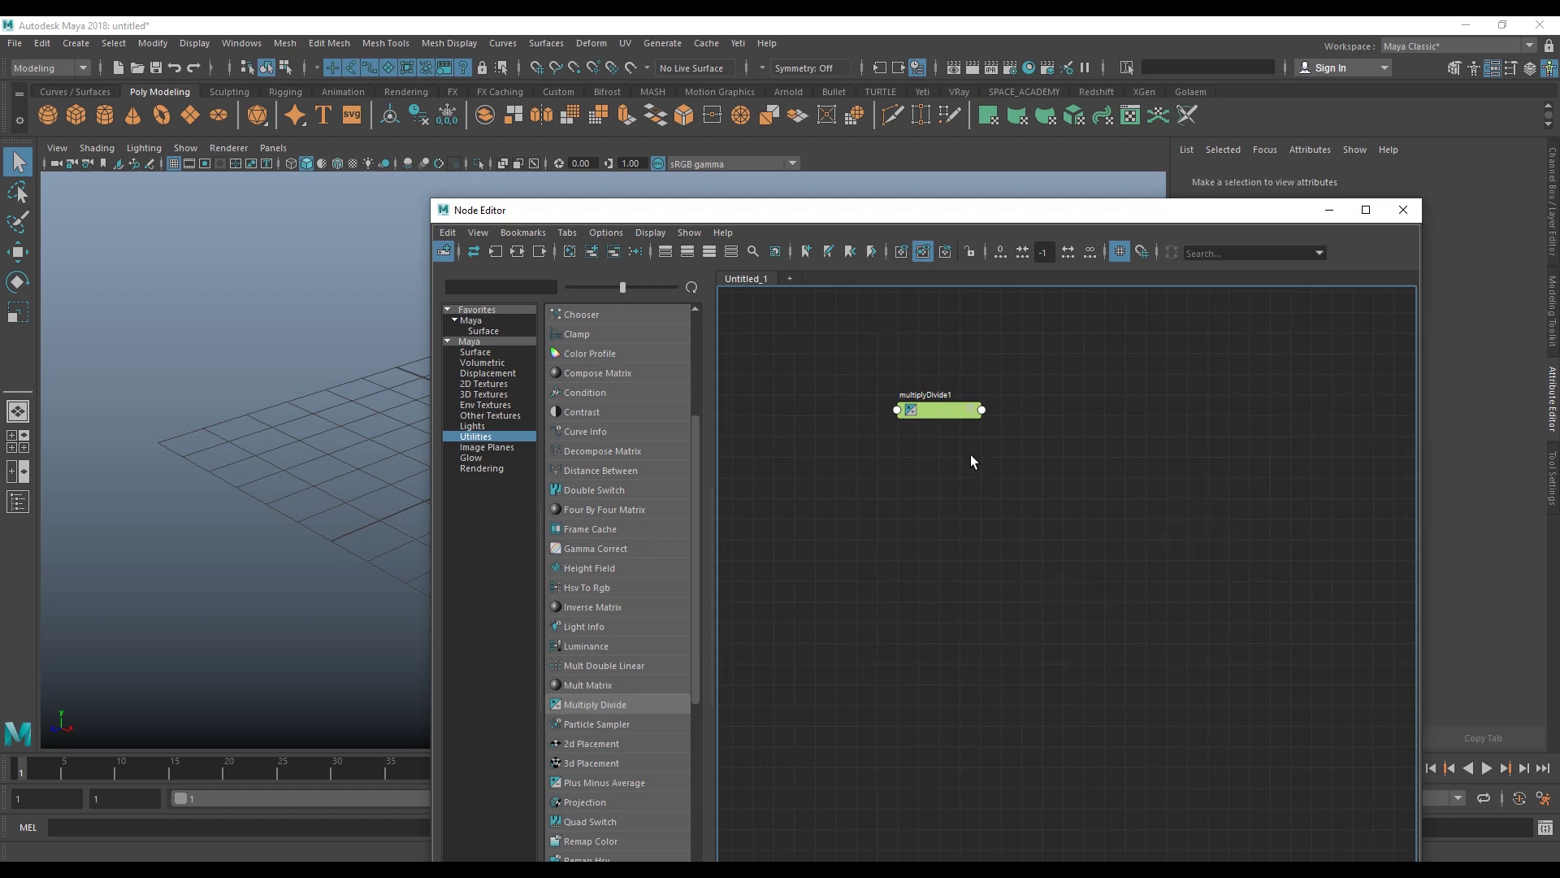
{"action": "left_click_drag", "start_coordinate": [938, 412], "coordinate": [975, 499]}
{"action": "left_click_drag", "start_coordinate": [1085, 209], "coordinate": [751, 181]}
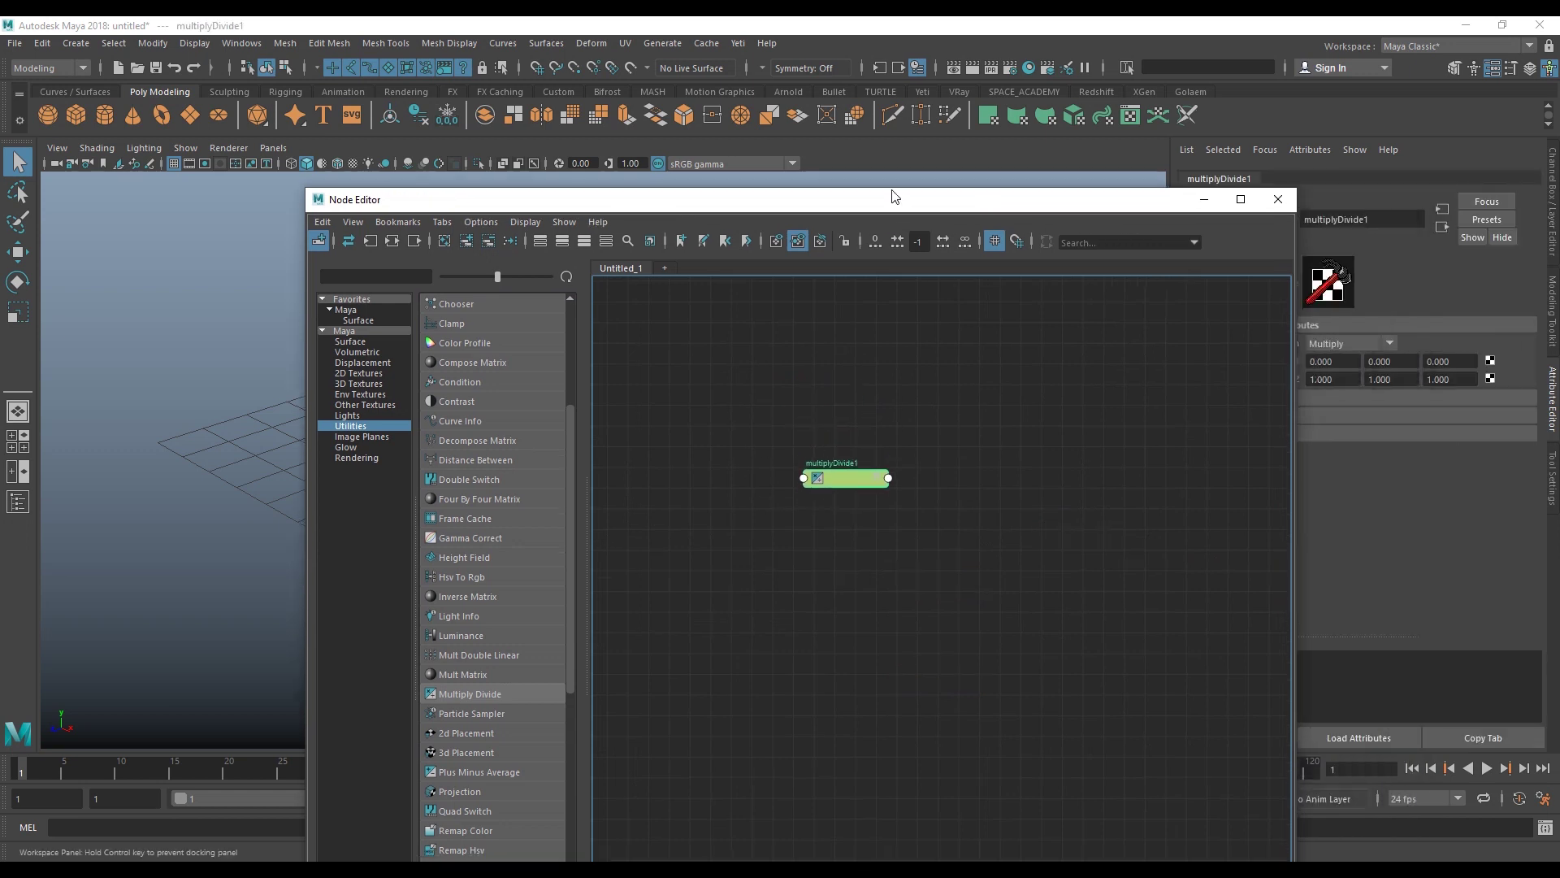
{"action": "scroll", "coordinate": [731, 382], "scroll_direction": "up", "scroll_amount": 3}
{"action": "mouse_move", "coordinate": [507, 558]}
{"action": "left_mouse_down"}
{"action": "mouse_move", "coordinate": [621, 466]}
{"action": "mouse_move", "coordinate": [655, 410]}
{"action": "mouse_move", "coordinate": [627, 403]}
{"action": "left_mouse_up"}
- Show multiplyDivide1's attributes with Input 1, Input 2 and Output expanded to X, Y, Z
{"action": "key", "text": "3"}
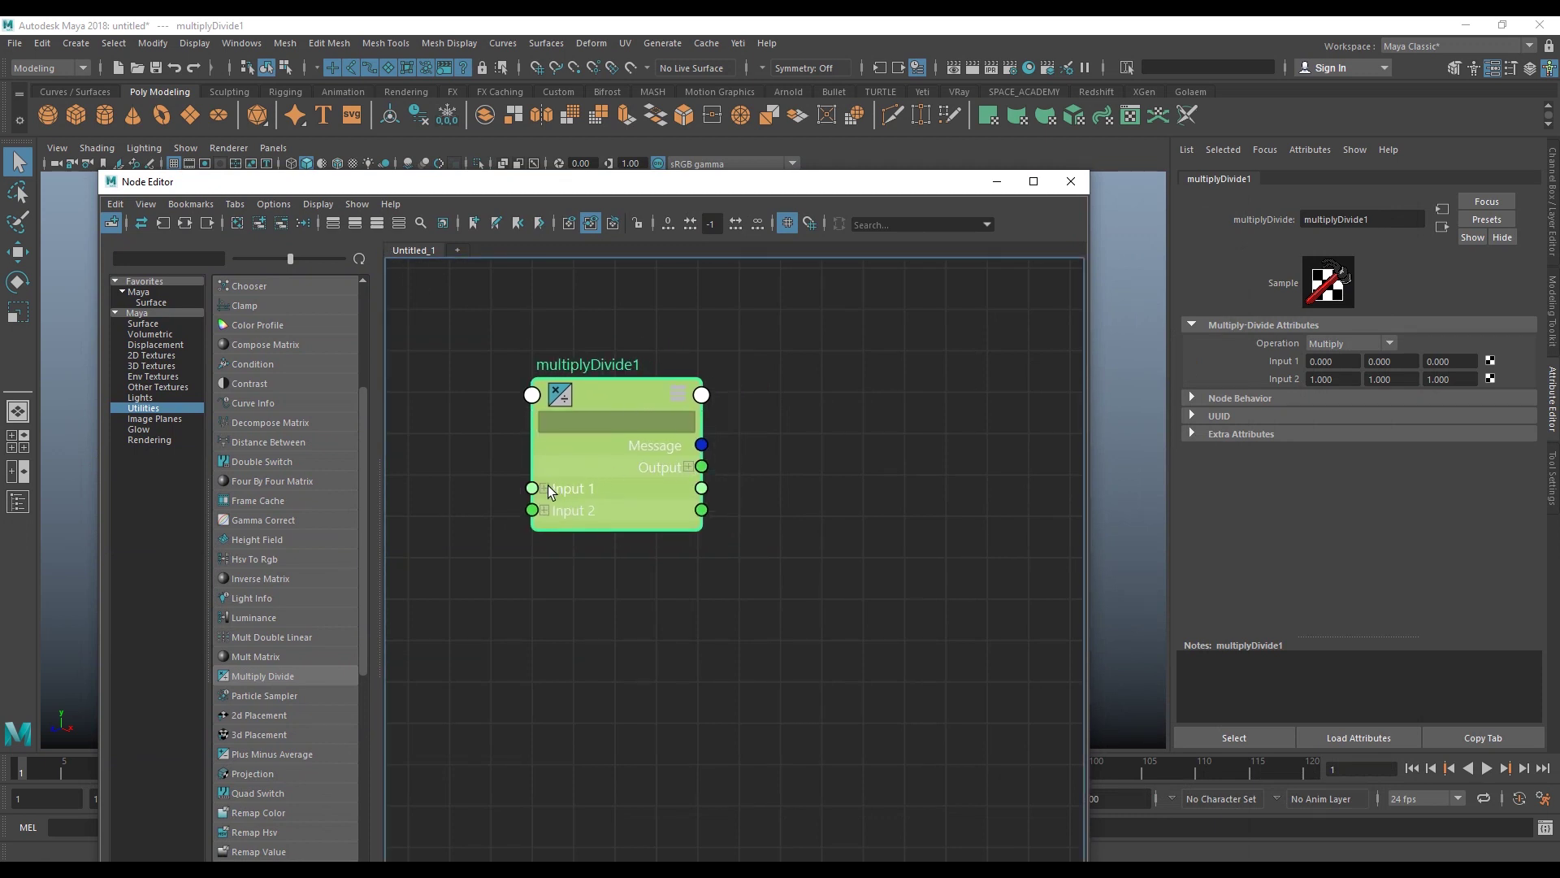
{"action": "left_click", "coordinate": [545, 488]}
{"action": "left_click", "coordinate": [544, 576]}
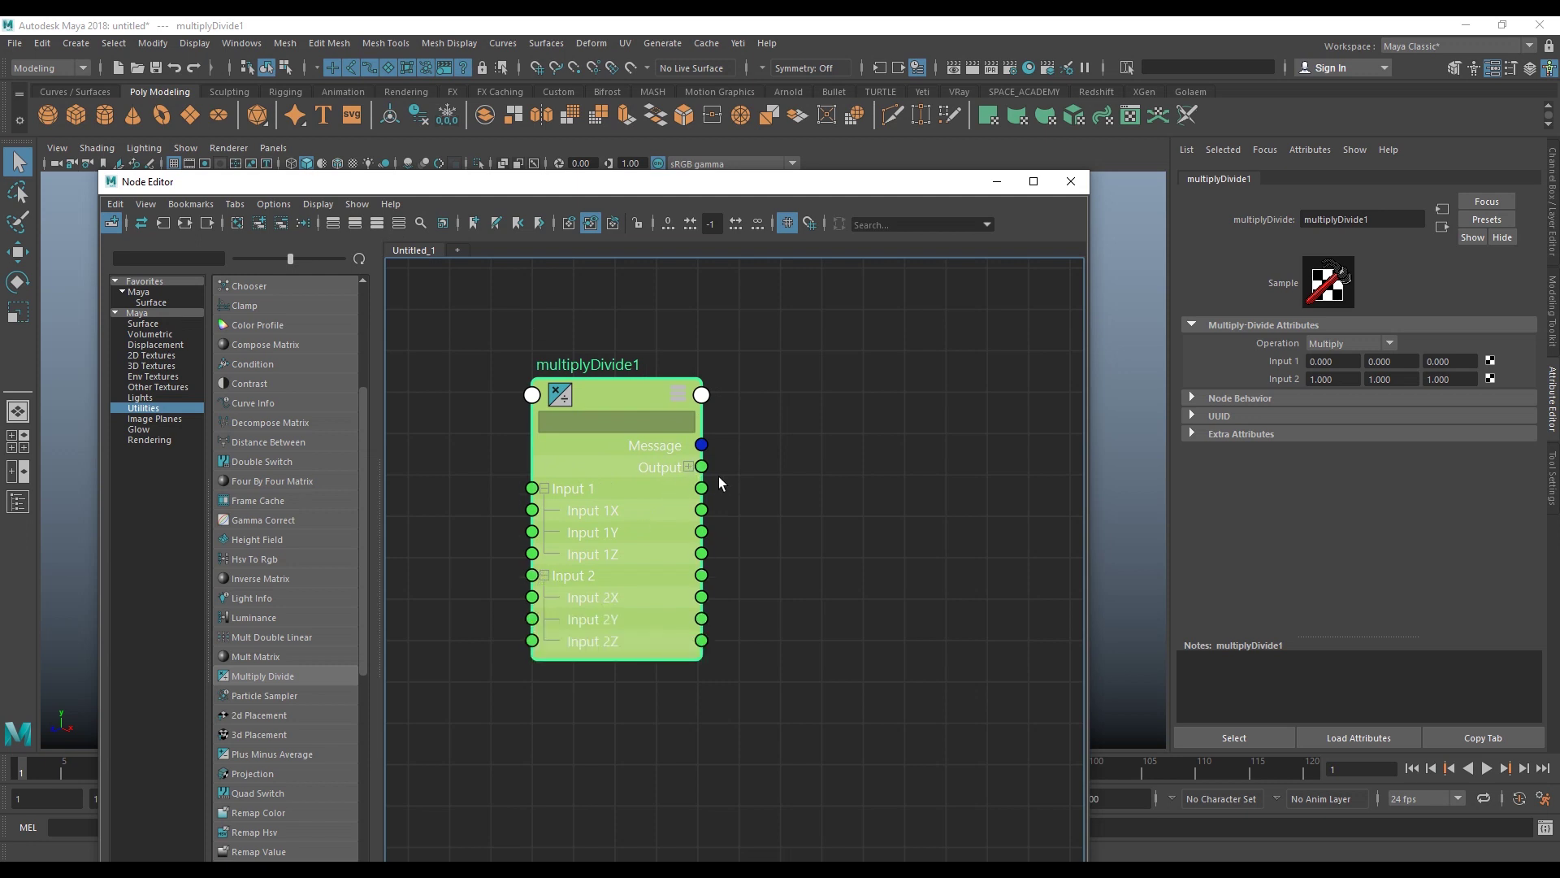
{"action": "left_click", "coordinate": [689, 467]}
{"action": "left_click_drag", "start_coordinate": [613, 402], "coordinate": [564, 391]}
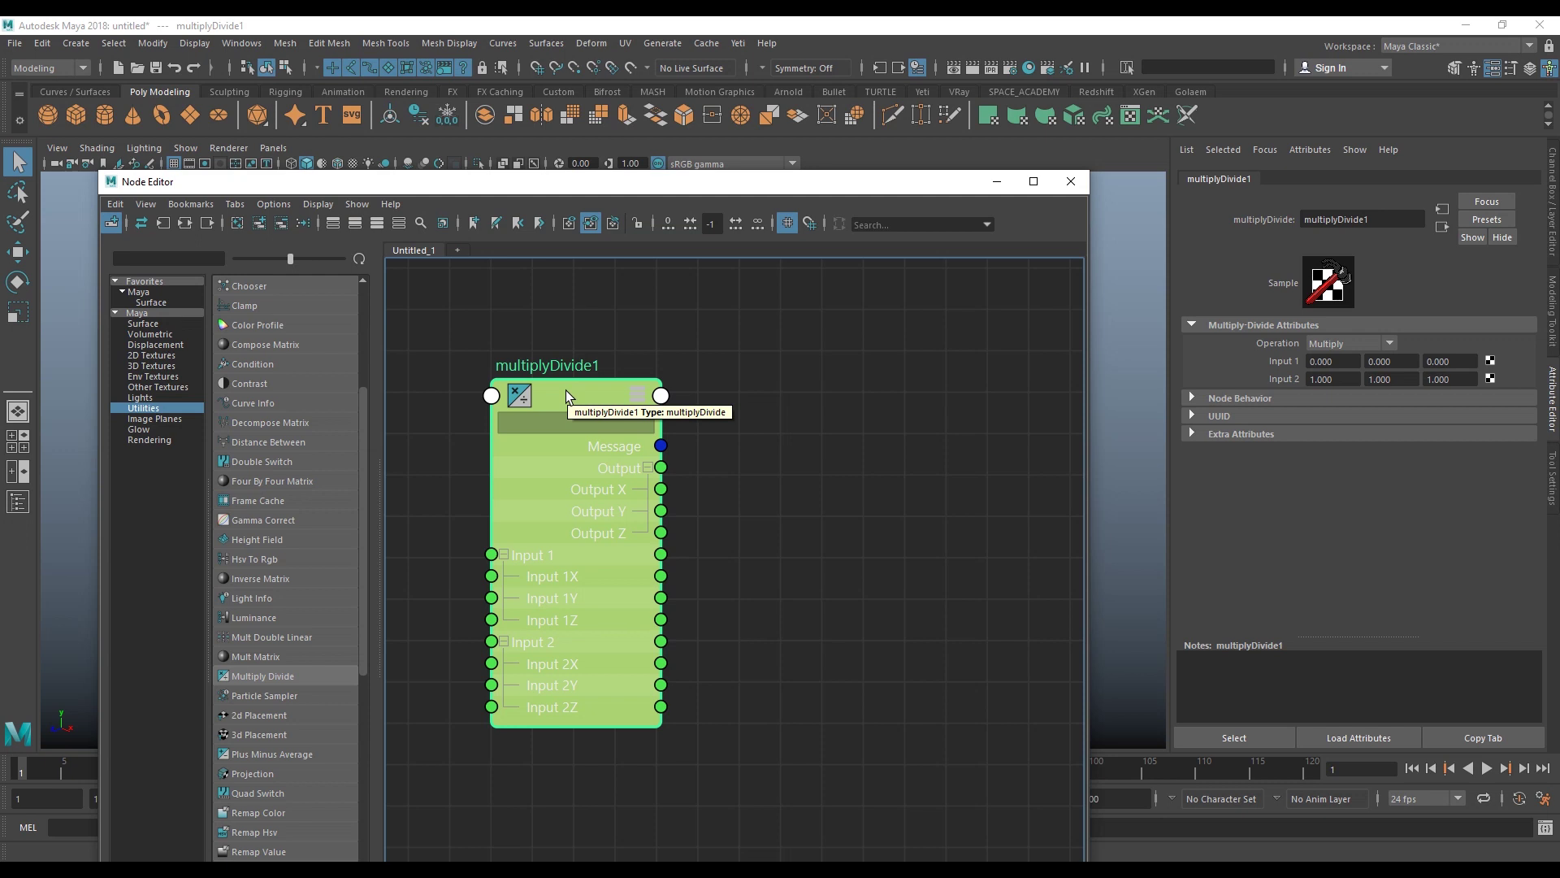
{"action": "mouse_move", "coordinate": [566, 390]}
{"action": "left_mouse_down"}
{"action": "mouse_move", "coordinate": [567, 437]}
{"action": "mouse_move", "coordinate": [590, 449]}
{"action": "left_mouse_up"}
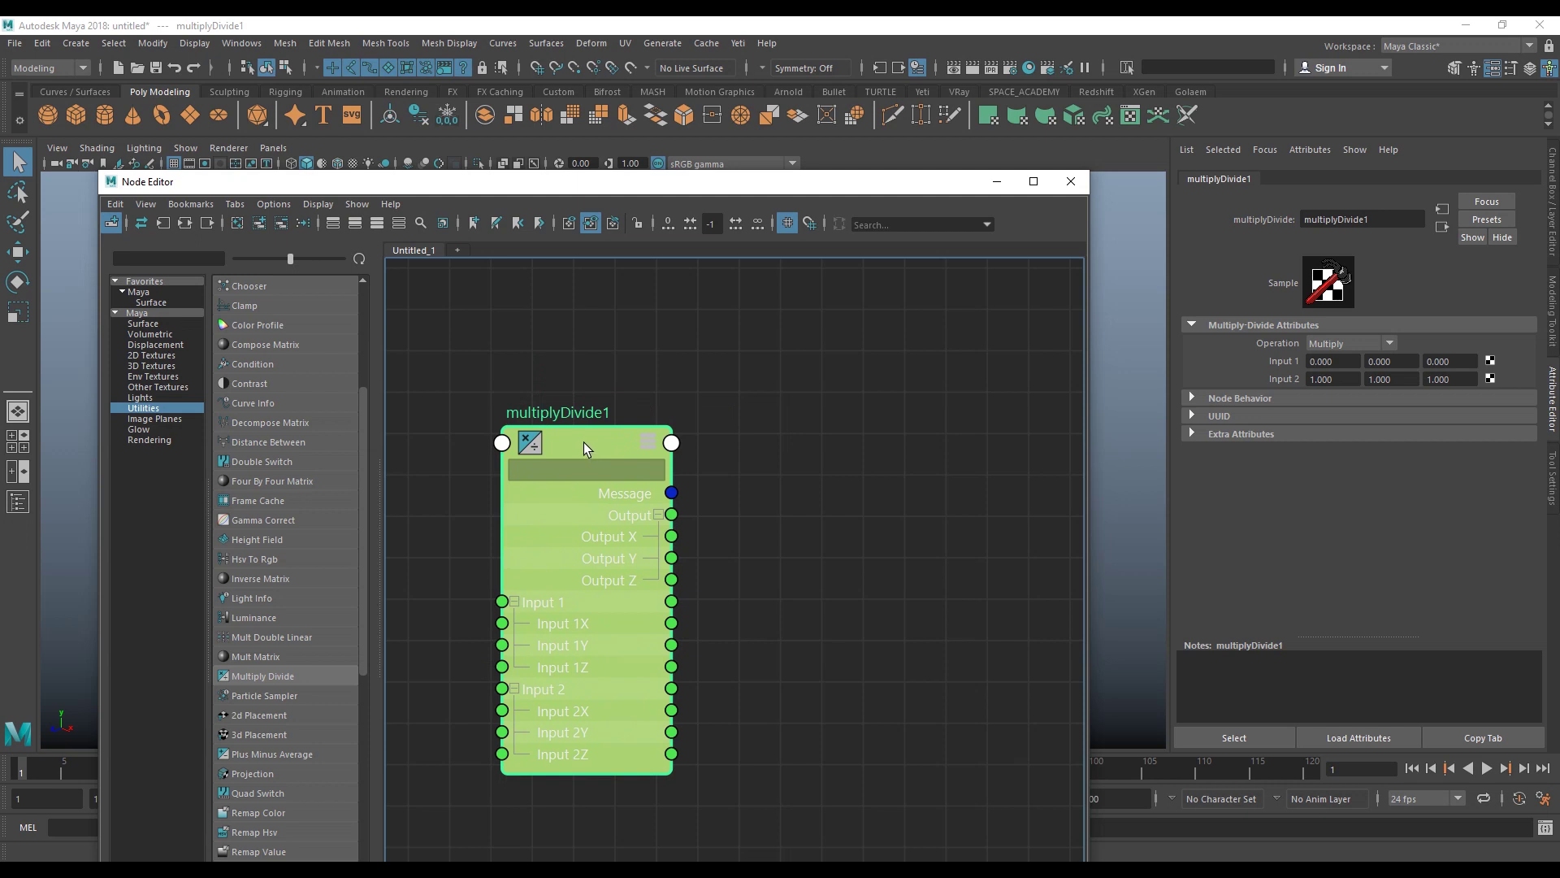
{"action": "left_click_drag", "start_coordinate": [584, 442], "coordinate": [613, 436]}
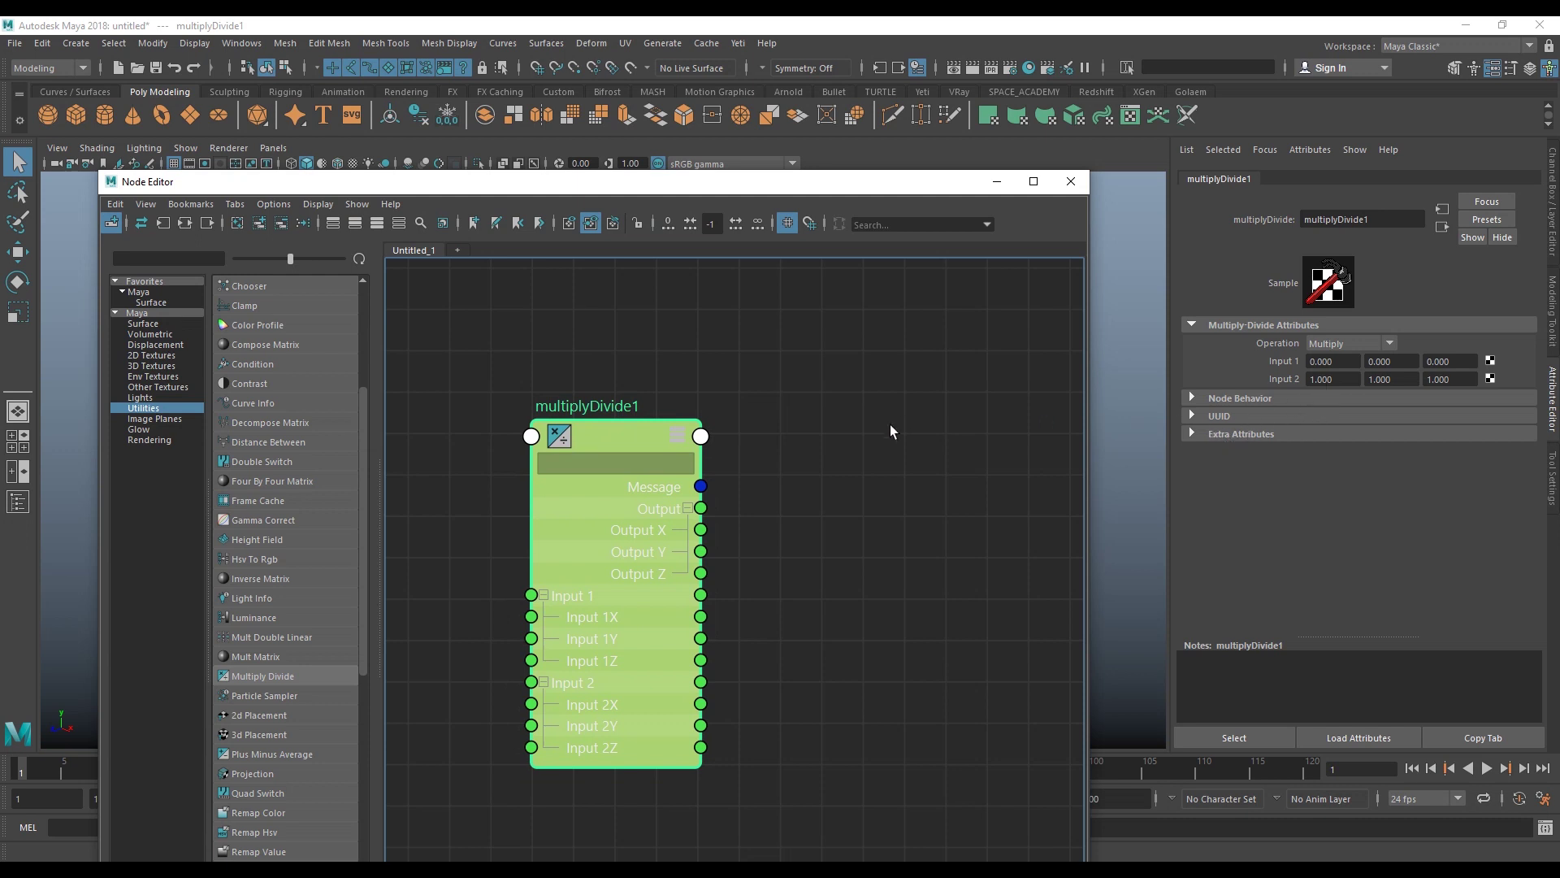
- Change multiplyDivide1's Operation from Multiply to Divide, then to Power
{"action": "left_click", "coordinate": [1343, 345]}
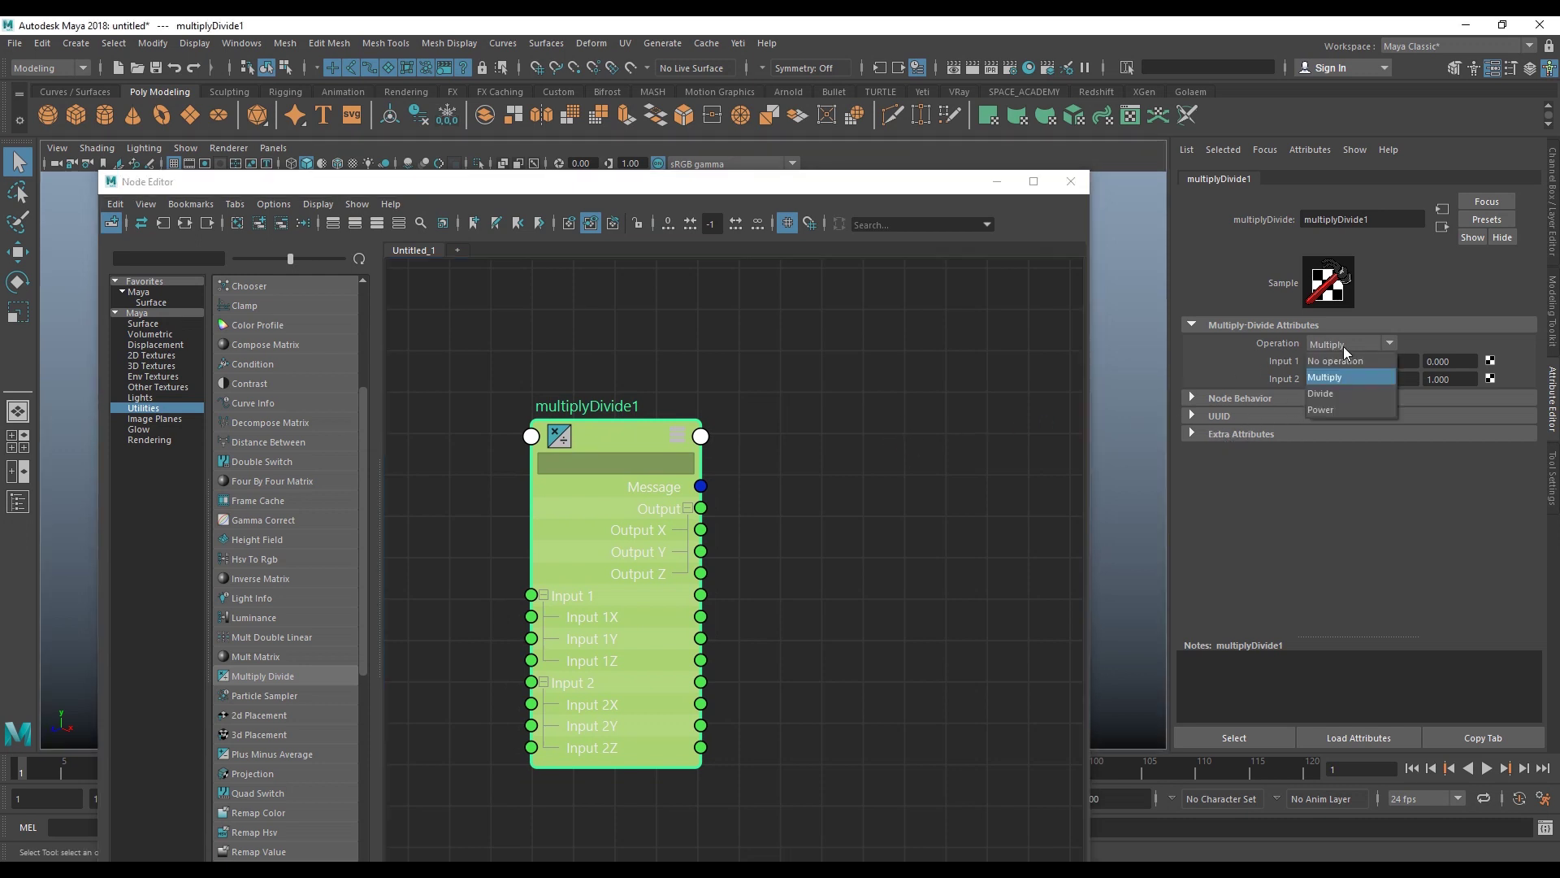
{"action": "left_click", "coordinate": [1339, 394]}
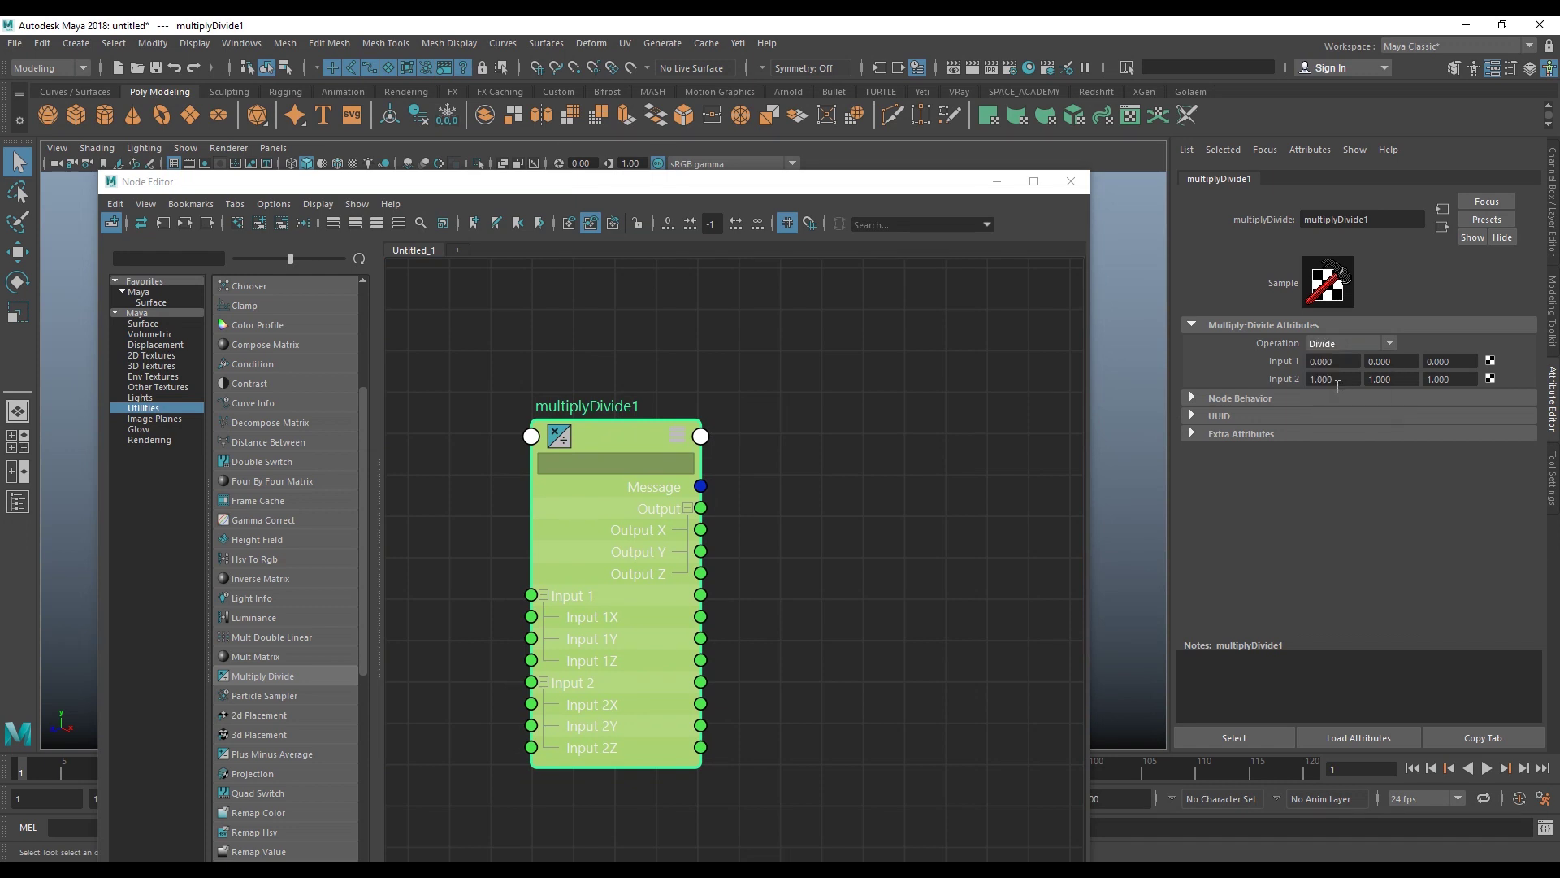
{"action": "left_click", "coordinate": [1340, 341]}
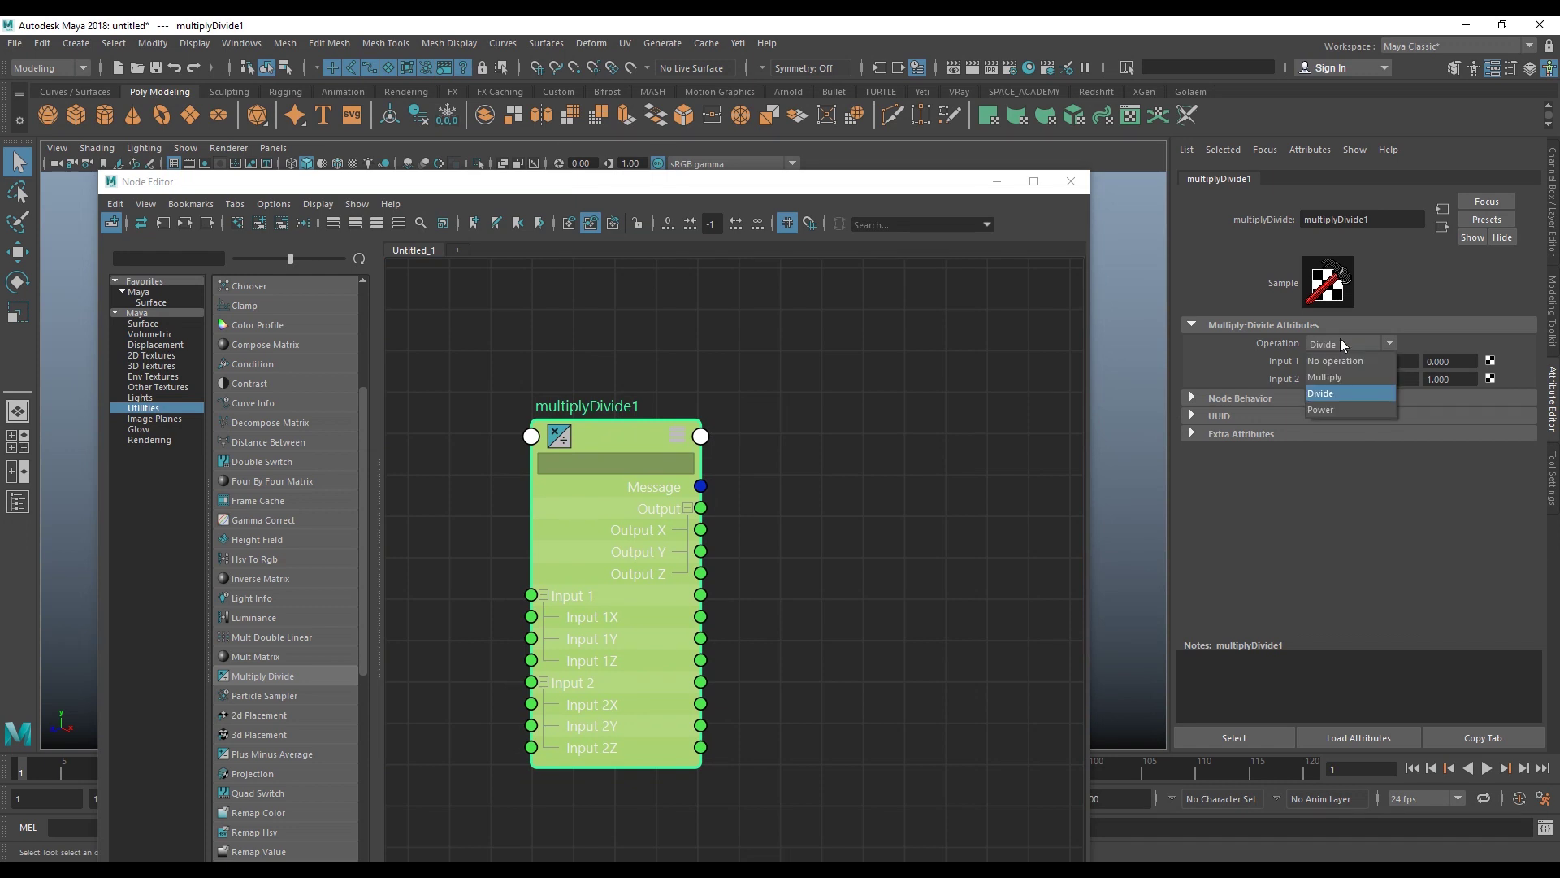
{"action": "left_click", "coordinate": [1341, 406]}
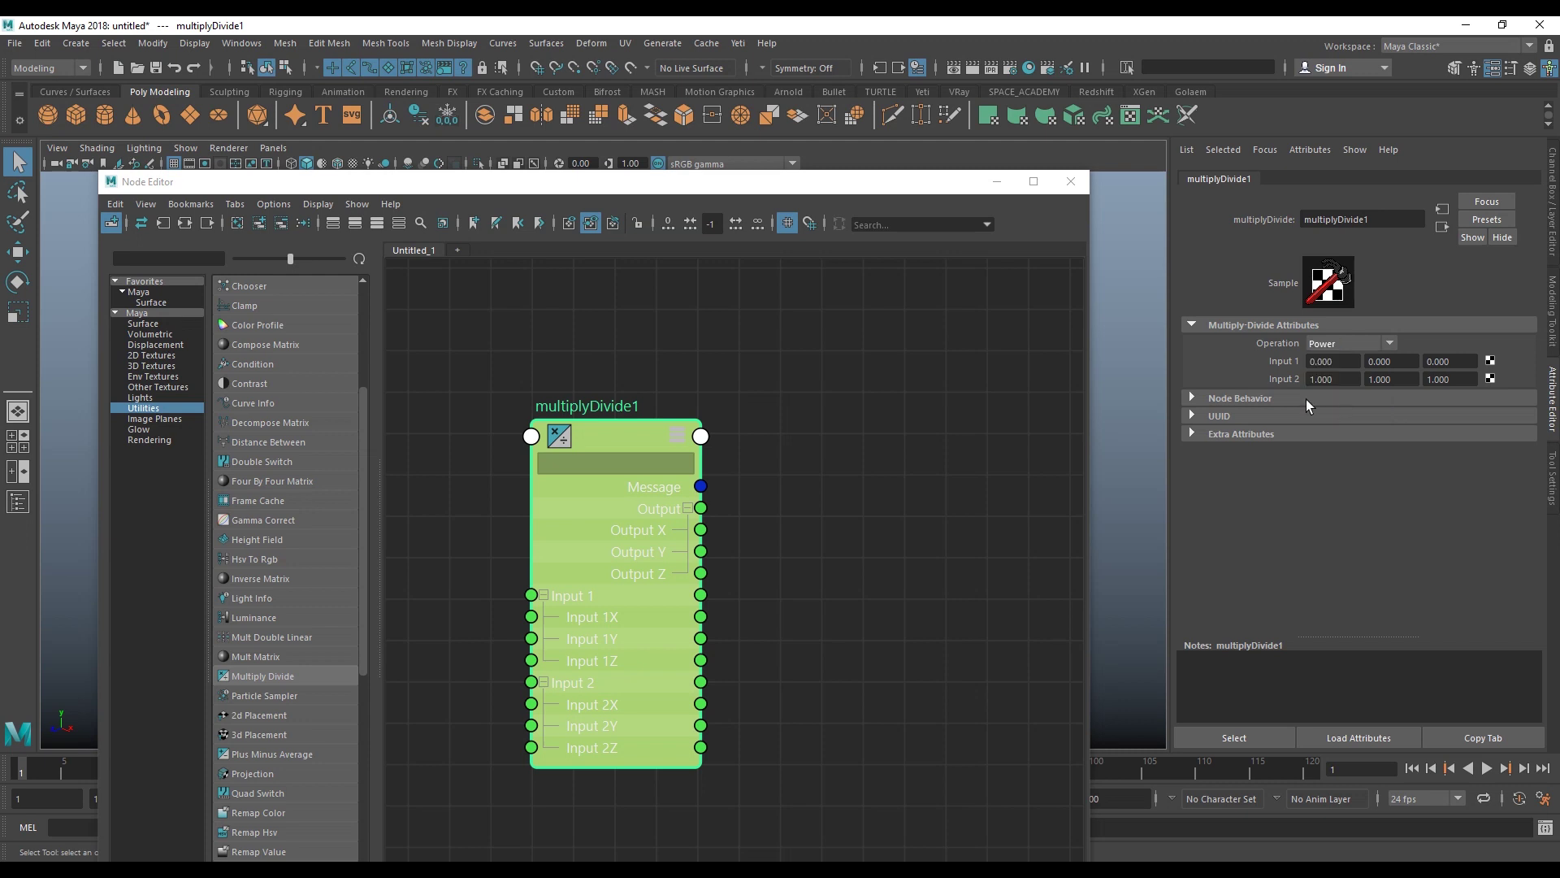
{"action": "scroll", "coordinate": [870, 415], "scroll_direction": "down", "scroll_amount": 3}
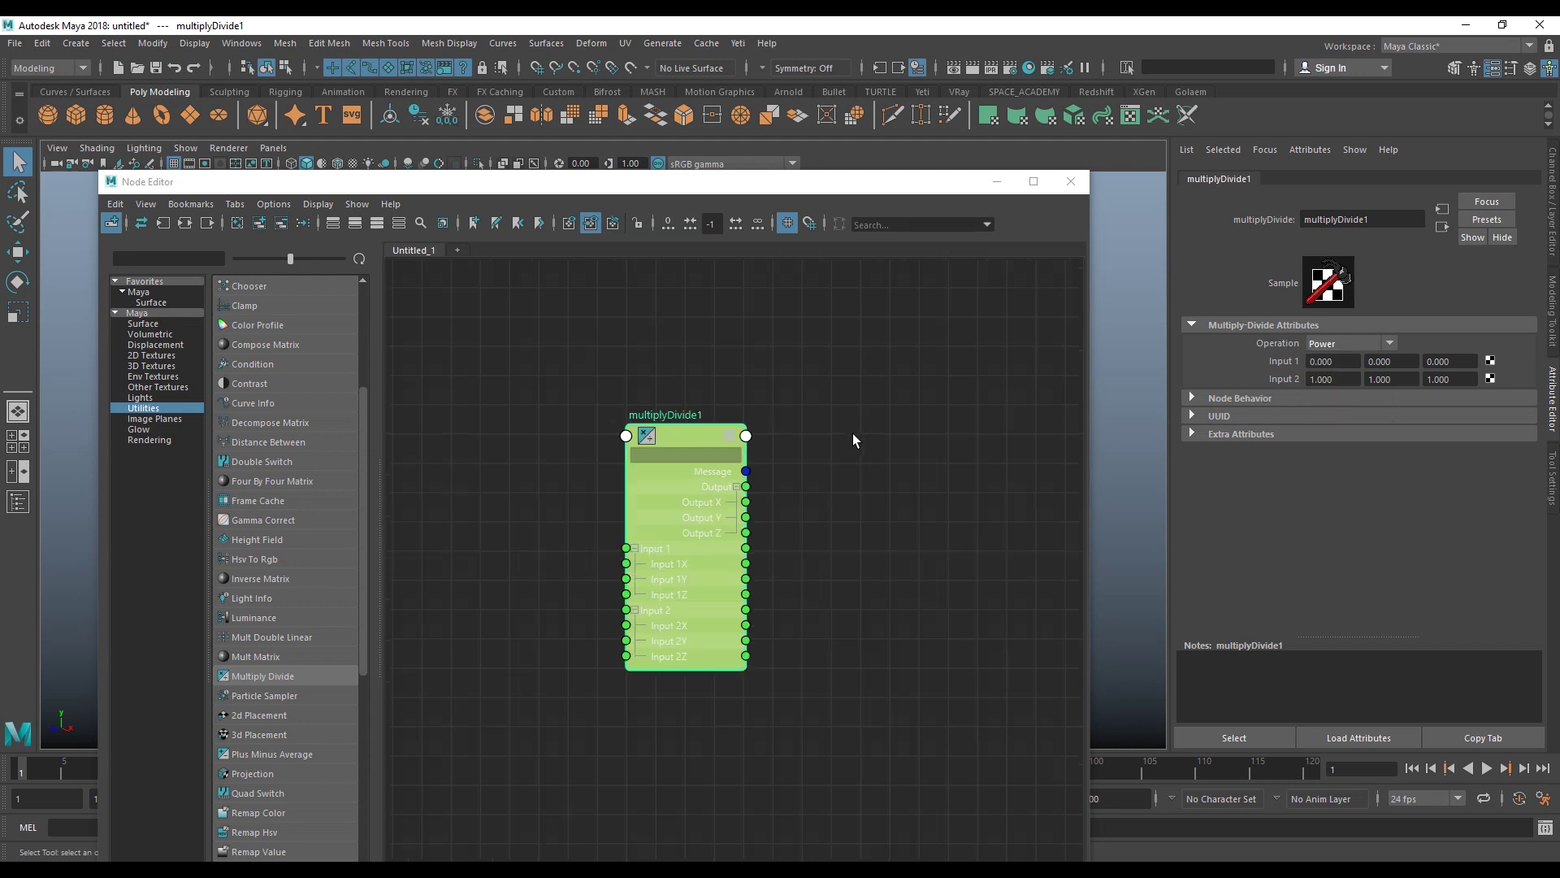
{"action": "left_click_drag", "start_coordinate": [819, 187], "coordinate": [1141, 237]}
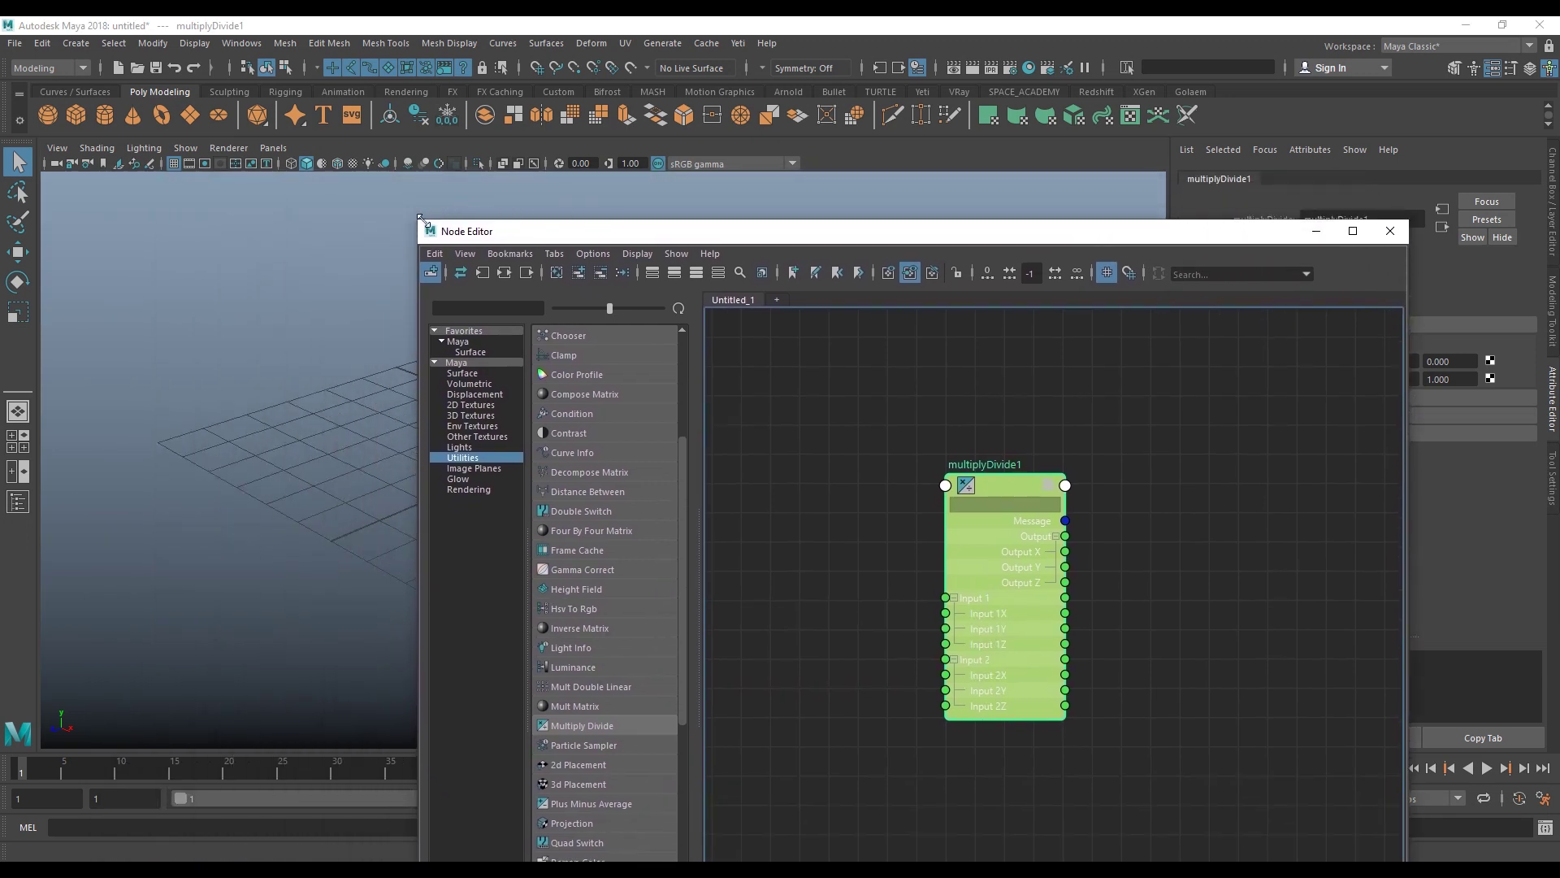
- Shrink the Node Editor and create a polygon sphere at the origin with the Move tool
{"action": "left_click_drag", "start_coordinate": [416, 221], "coordinate": [629, 319]}
{"action": "left_click_drag", "start_coordinate": [967, 332], "coordinate": [1116, 353]}
{"action": "mouse_move", "coordinate": [418, 418]}
{"action": "left_mouse_down", "text": "alt"}
{"action": "mouse_move", "coordinate": [348, 439]}
{"action": "mouse_move", "coordinate": [390, 445]}
{"action": "left_mouse_up", "text": "alt"}
{"action": "left_click", "coordinate": [47, 114]}
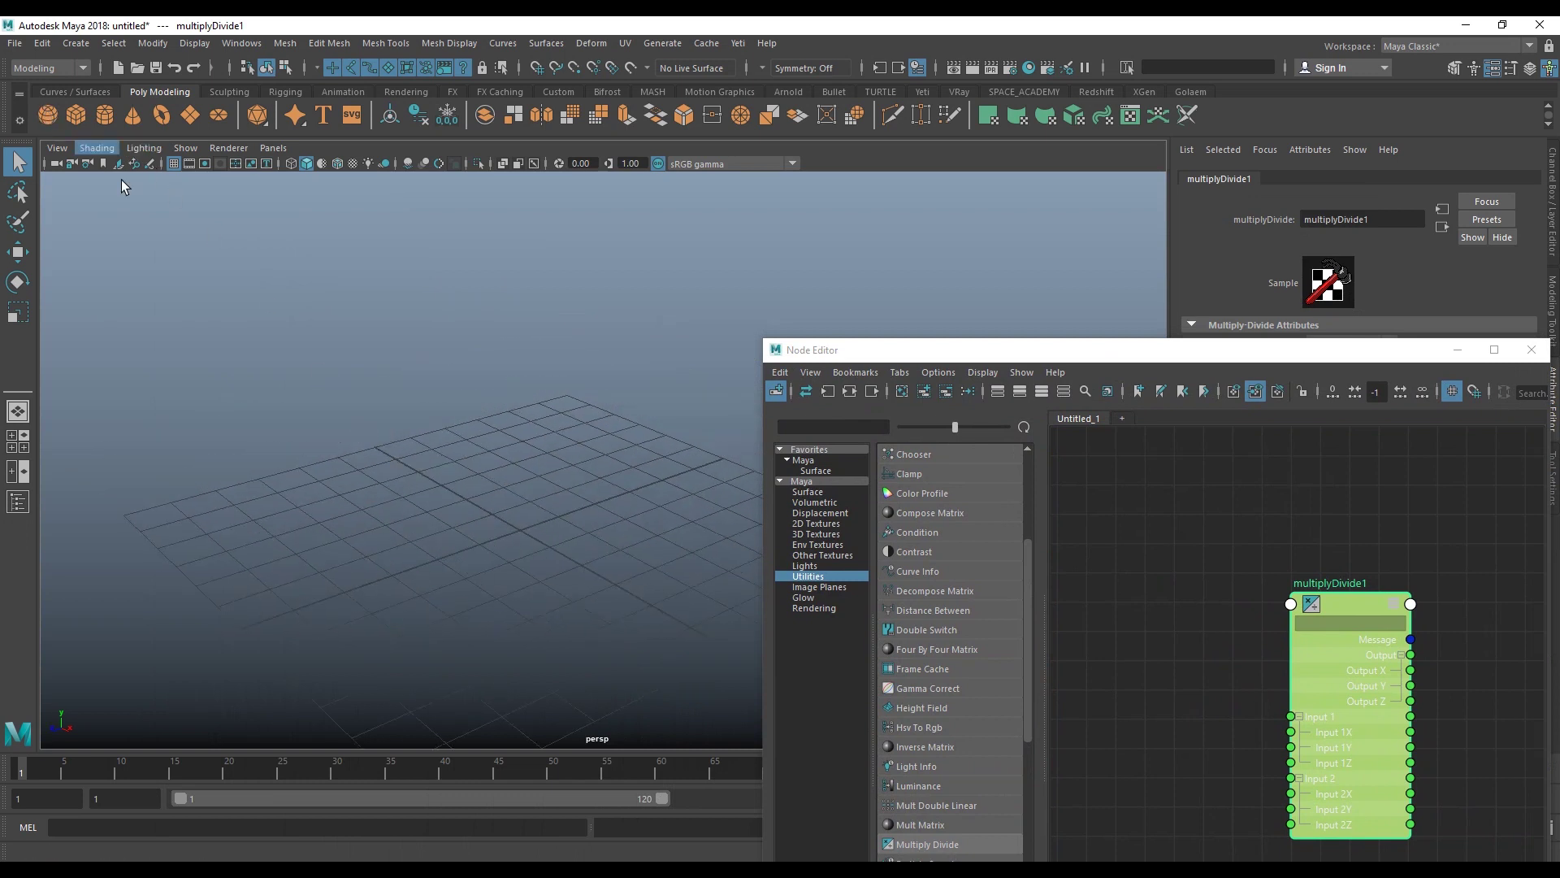
{"action": "key", "text": "w"}
- Show the sphere's Channel Box values and minimize the Node Editor to reveal the viewport
{"action": "left_click_drag", "start_coordinate": [565, 509], "coordinate": [528, 520], "text": "alt"}
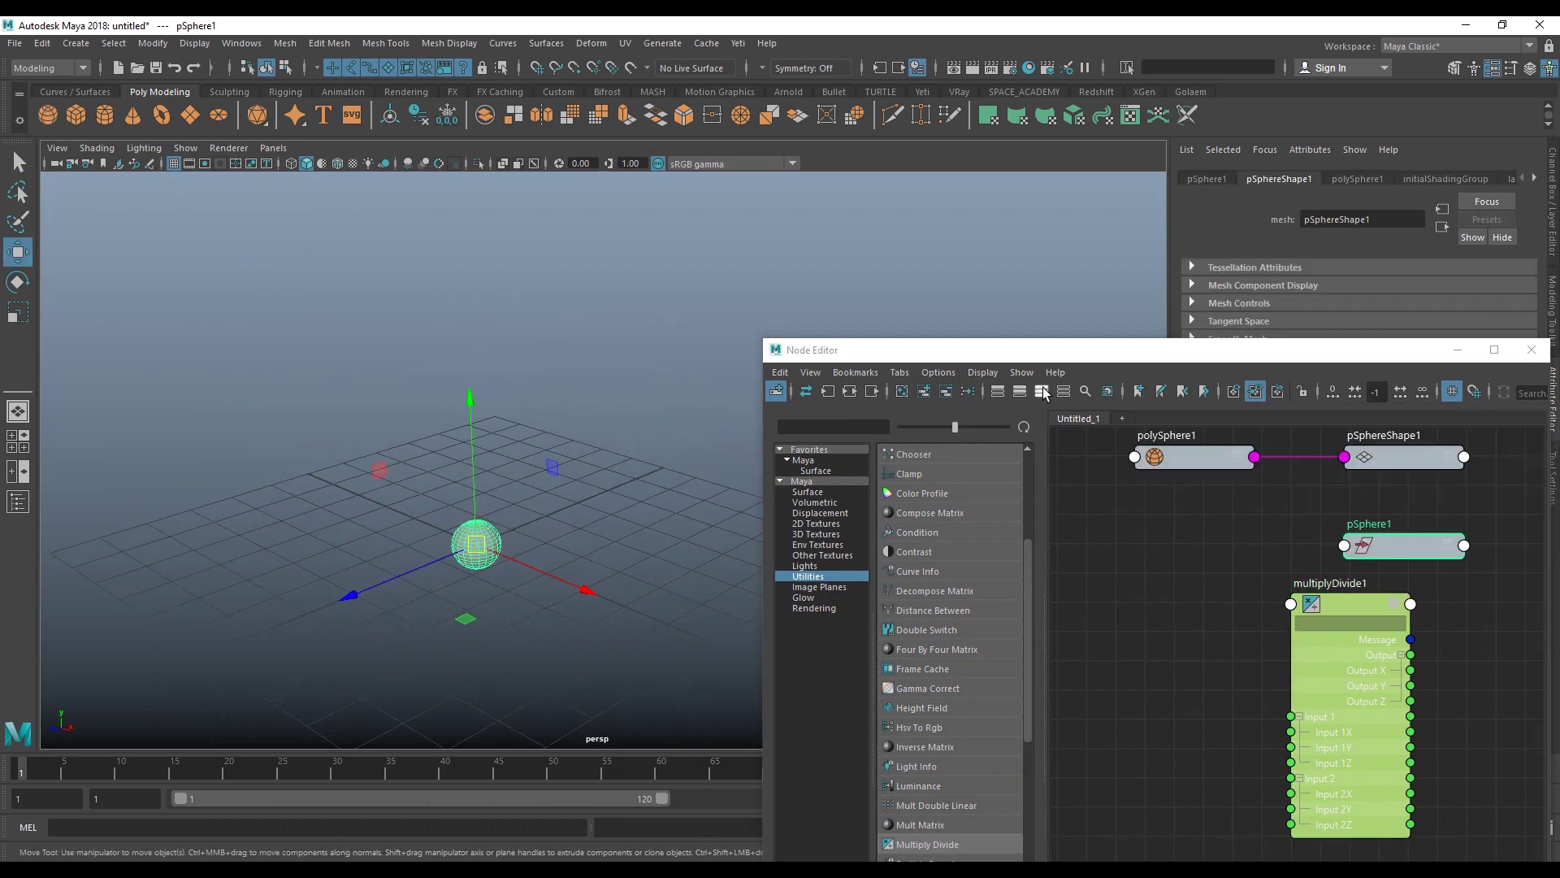
{"action": "left_click_drag", "start_coordinate": [1040, 351], "coordinate": [1038, 515]}
{"action": "mouse_move", "coordinate": [516, 539]}
{"action": "left_mouse_down", "text": "alt"}
{"action": "mouse_move", "coordinate": [526, 559]}
{"action": "mouse_move", "coordinate": [512, 553]}
{"action": "left_mouse_up", "text": "alt"}
{"action": "left_click", "coordinate": [1557, 216]}
{"action": "mouse_move", "coordinate": [393, 390]}
{"action": "left_mouse_down", "text": "alt"}
{"action": "mouse_move", "coordinate": [543, 449]}
{"action": "mouse_move", "coordinate": [558, 439]}
{"action": "mouse_move", "coordinate": [550, 462]}
{"action": "mouse_move", "coordinate": [446, 526]}
{"action": "left_mouse_up", "text": "alt"}
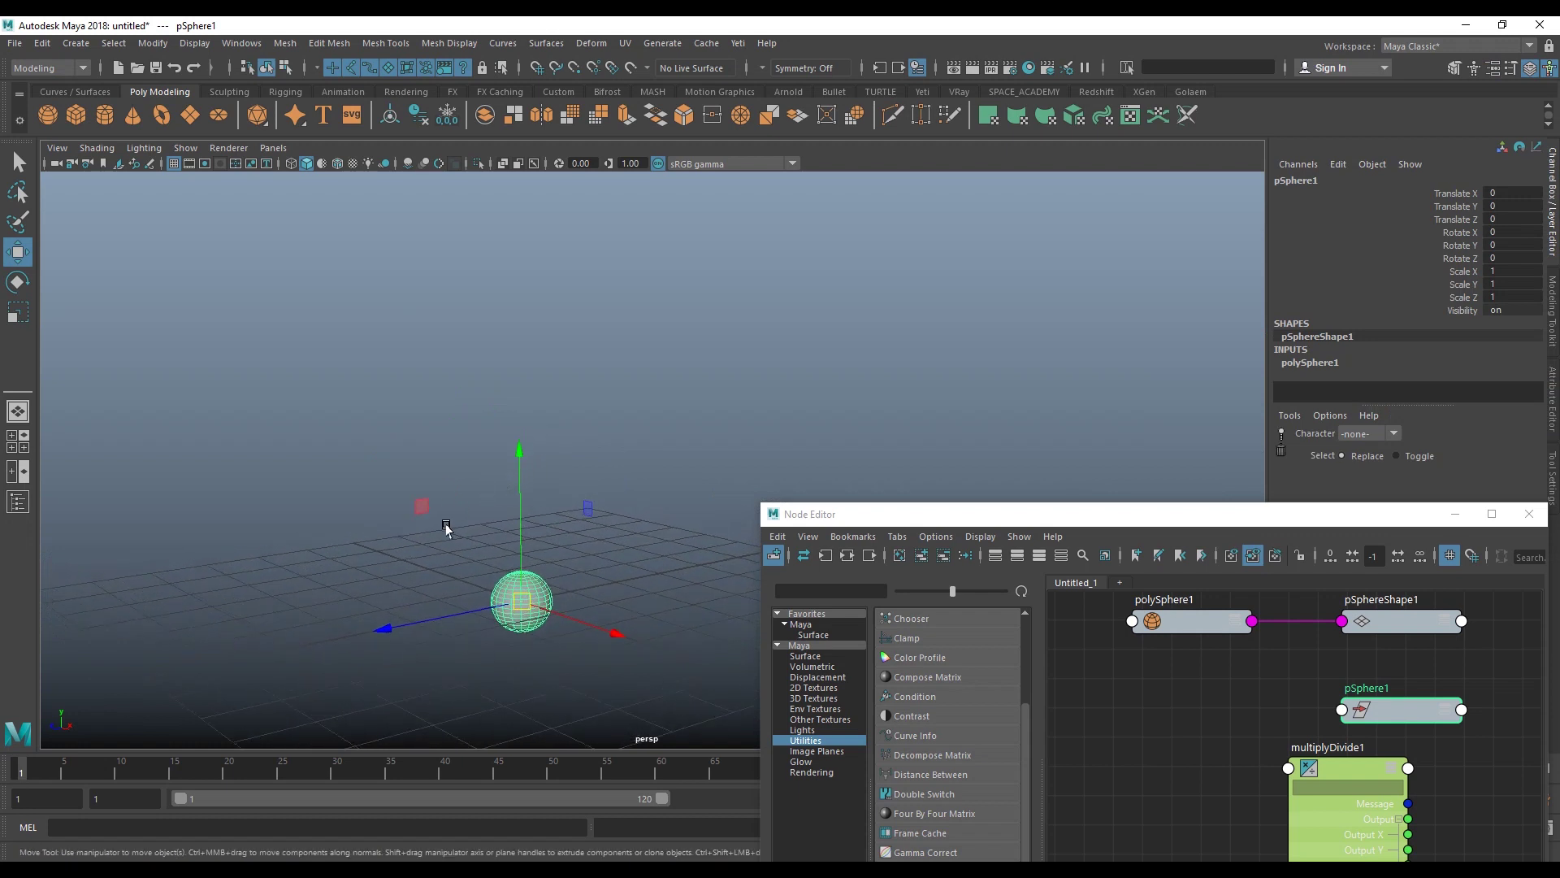
{"action": "left_click", "coordinate": [1456, 514]}
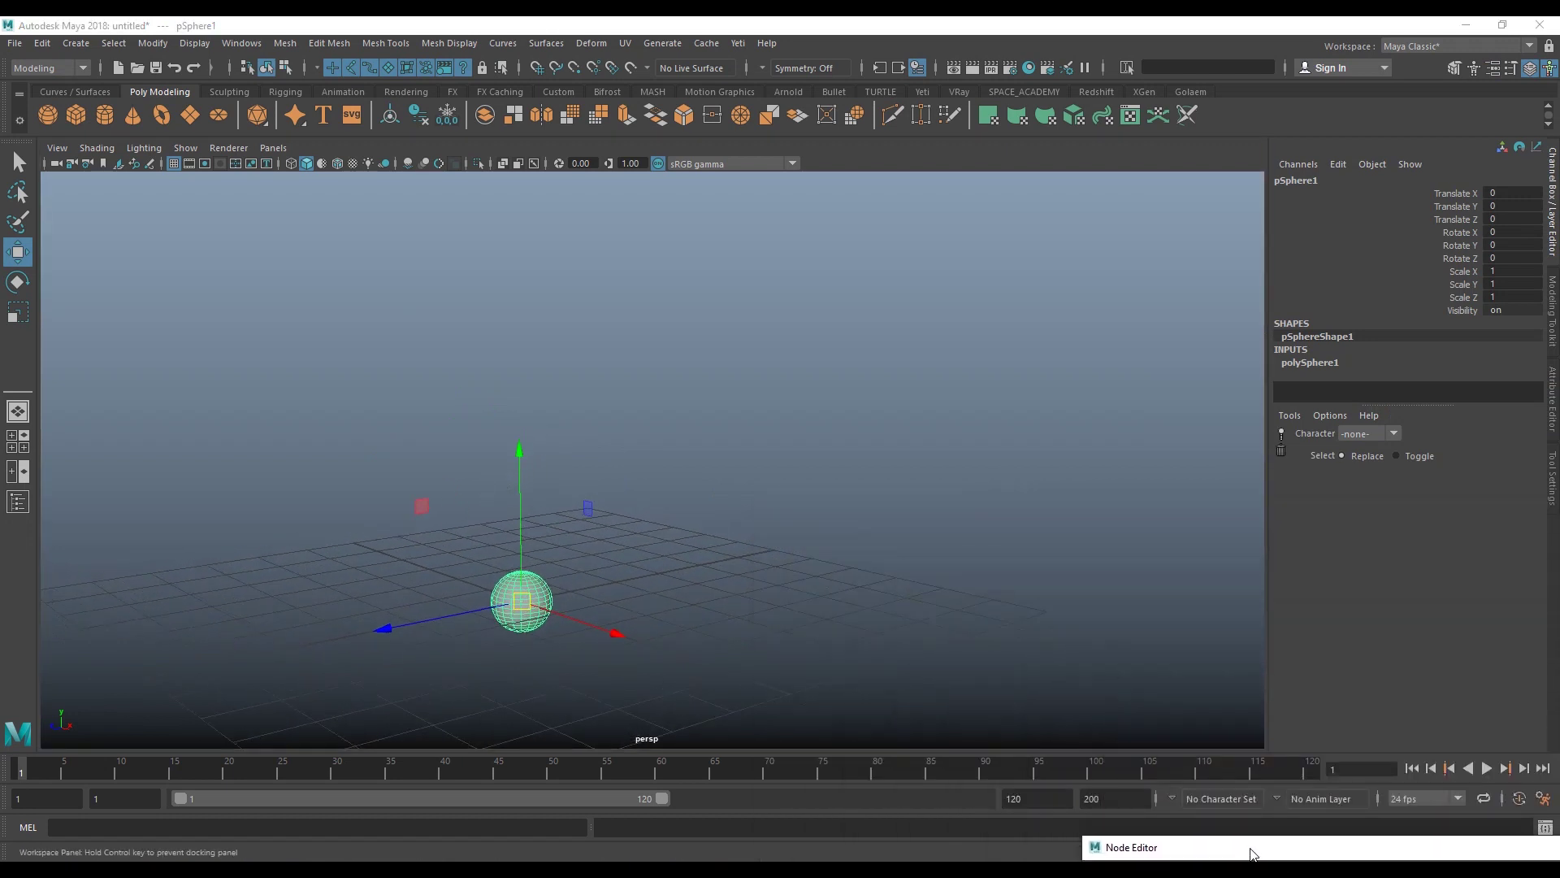
- Set the playback end time and maximum time to 40 frames
{"action": "left_click", "coordinate": [1043, 795]}
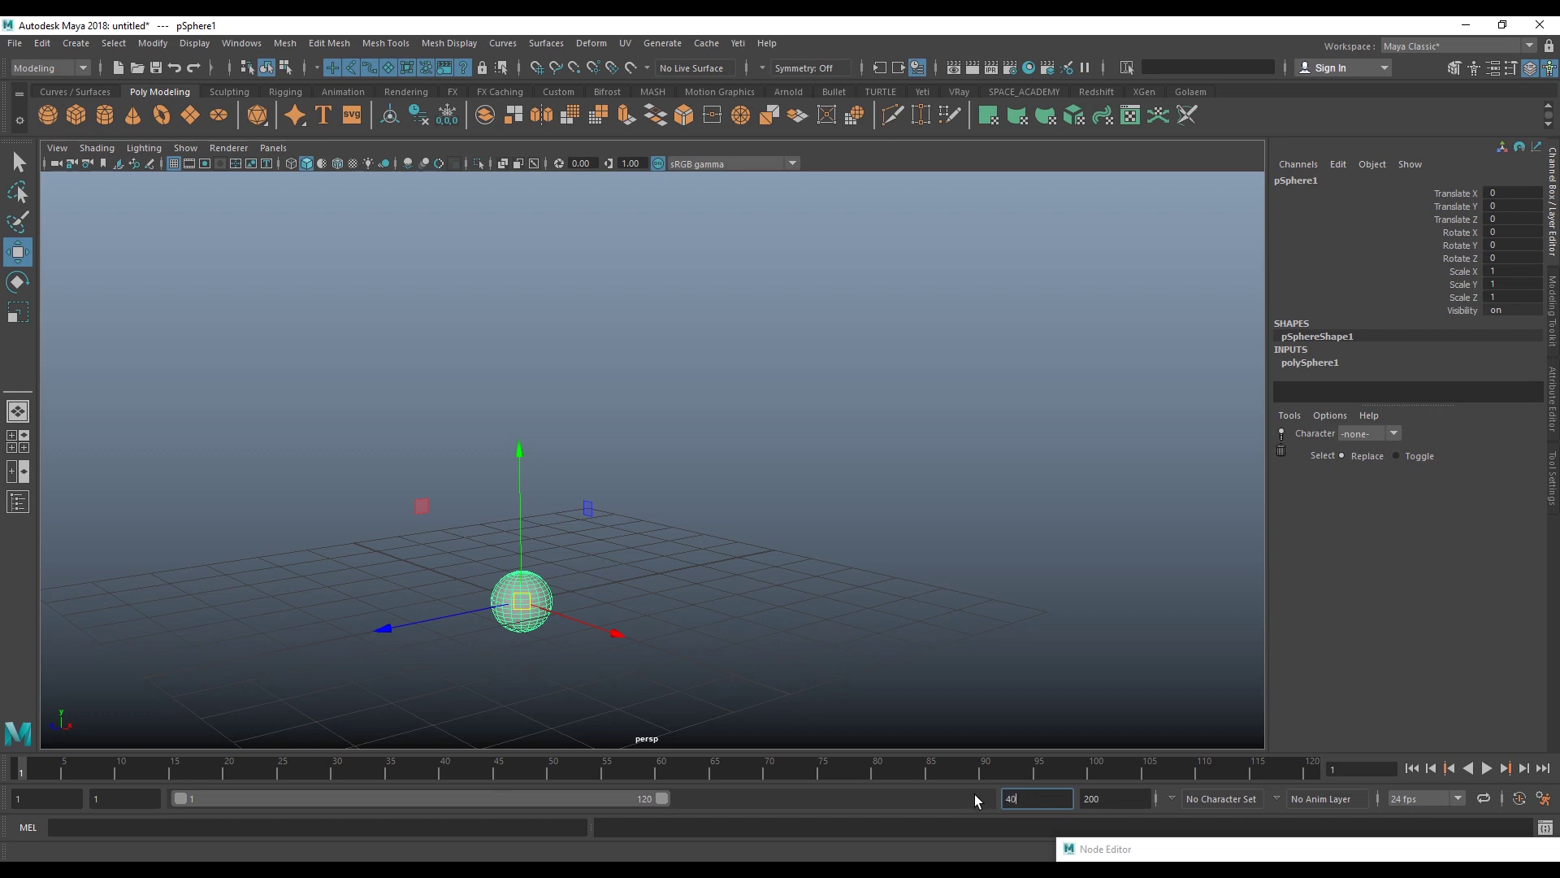
{"action": "type", "text": "0"}
{"action": "key", "text": "Return"}
{"action": "key", "text": "Tab"}
{"action": "type", "text": "4"}
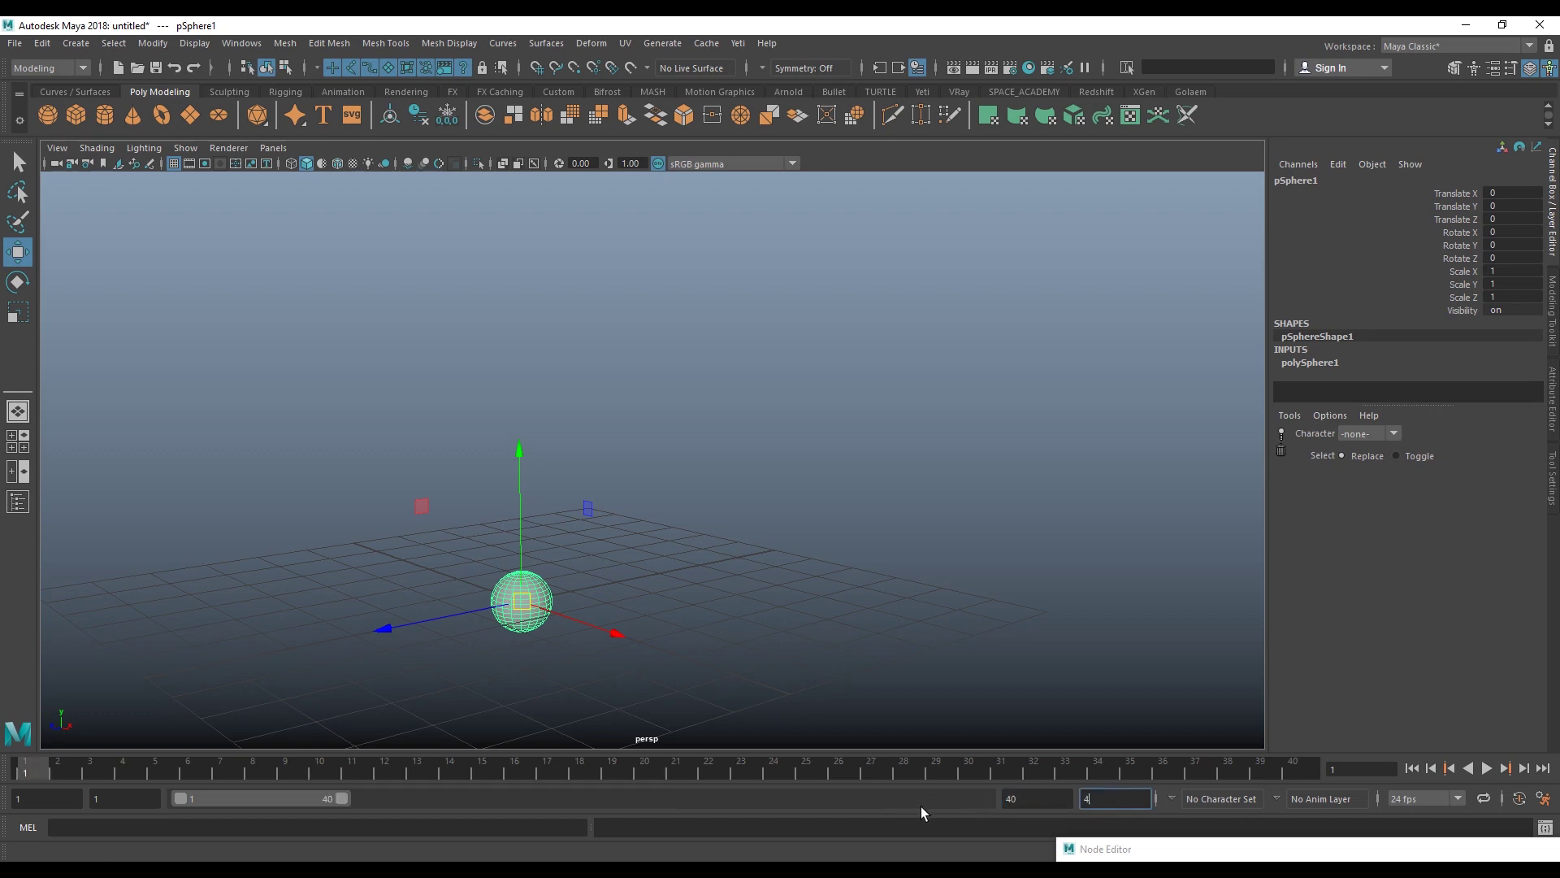
{"action": "type", "text": "0"}
{"action": "key", "text": "Return"}
- Key Translate Y at 0 on frame 1 and at 11.103 on frame 10
{"action": "left_click", "coordinate": [1217, 850]}
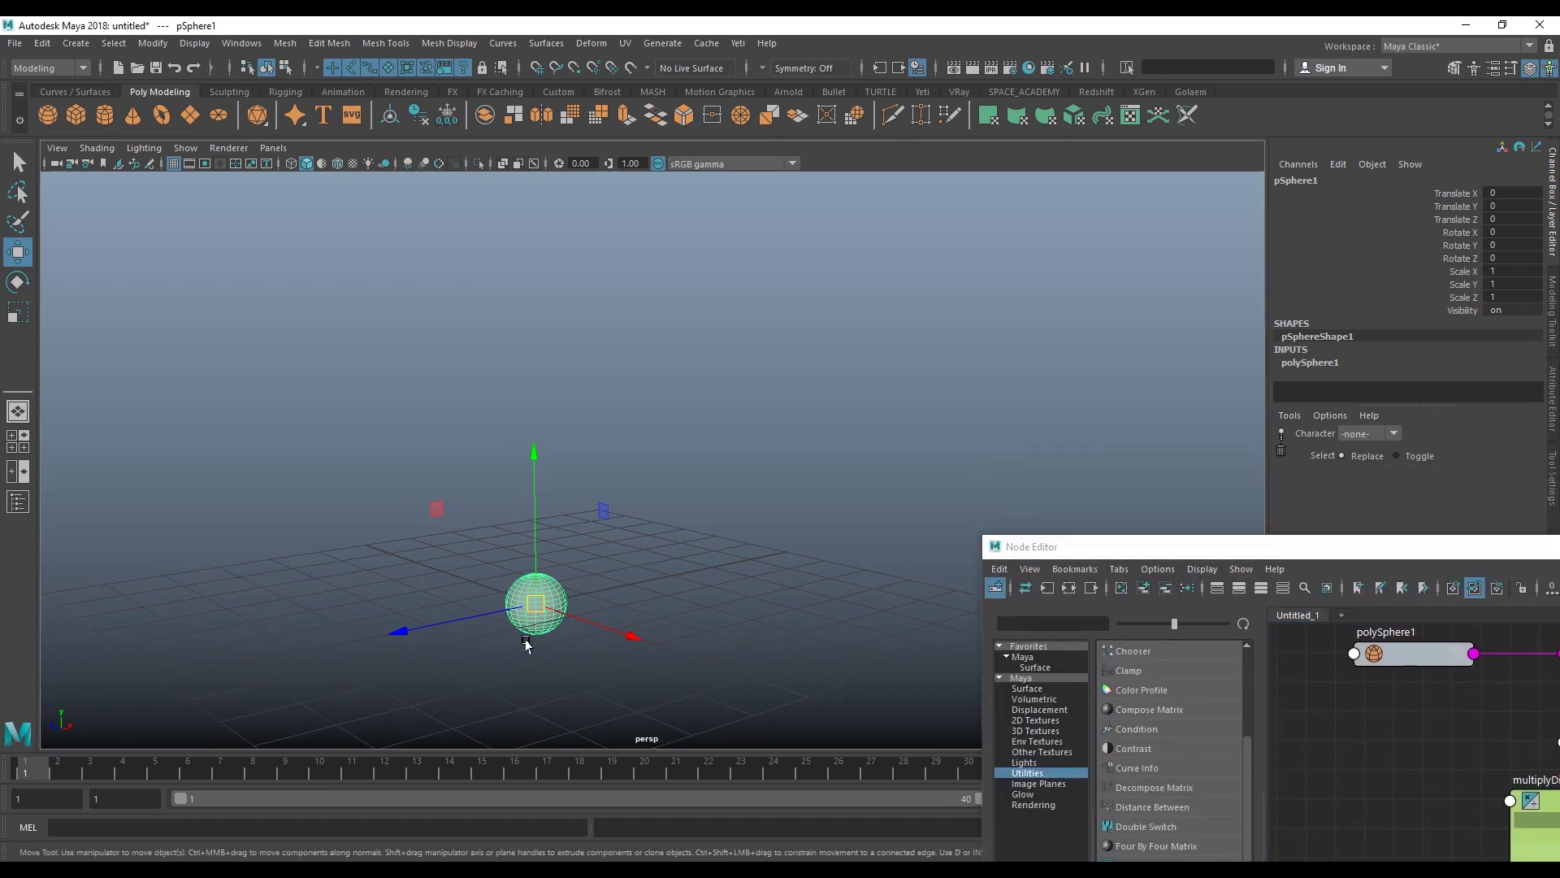
{"action": "left_click", "coordinate": [1426, 206]}
{"action": "right_click", "coordinate": [1425, 207]}
{"action": "left_click", "coordinate": [1414, 240]}
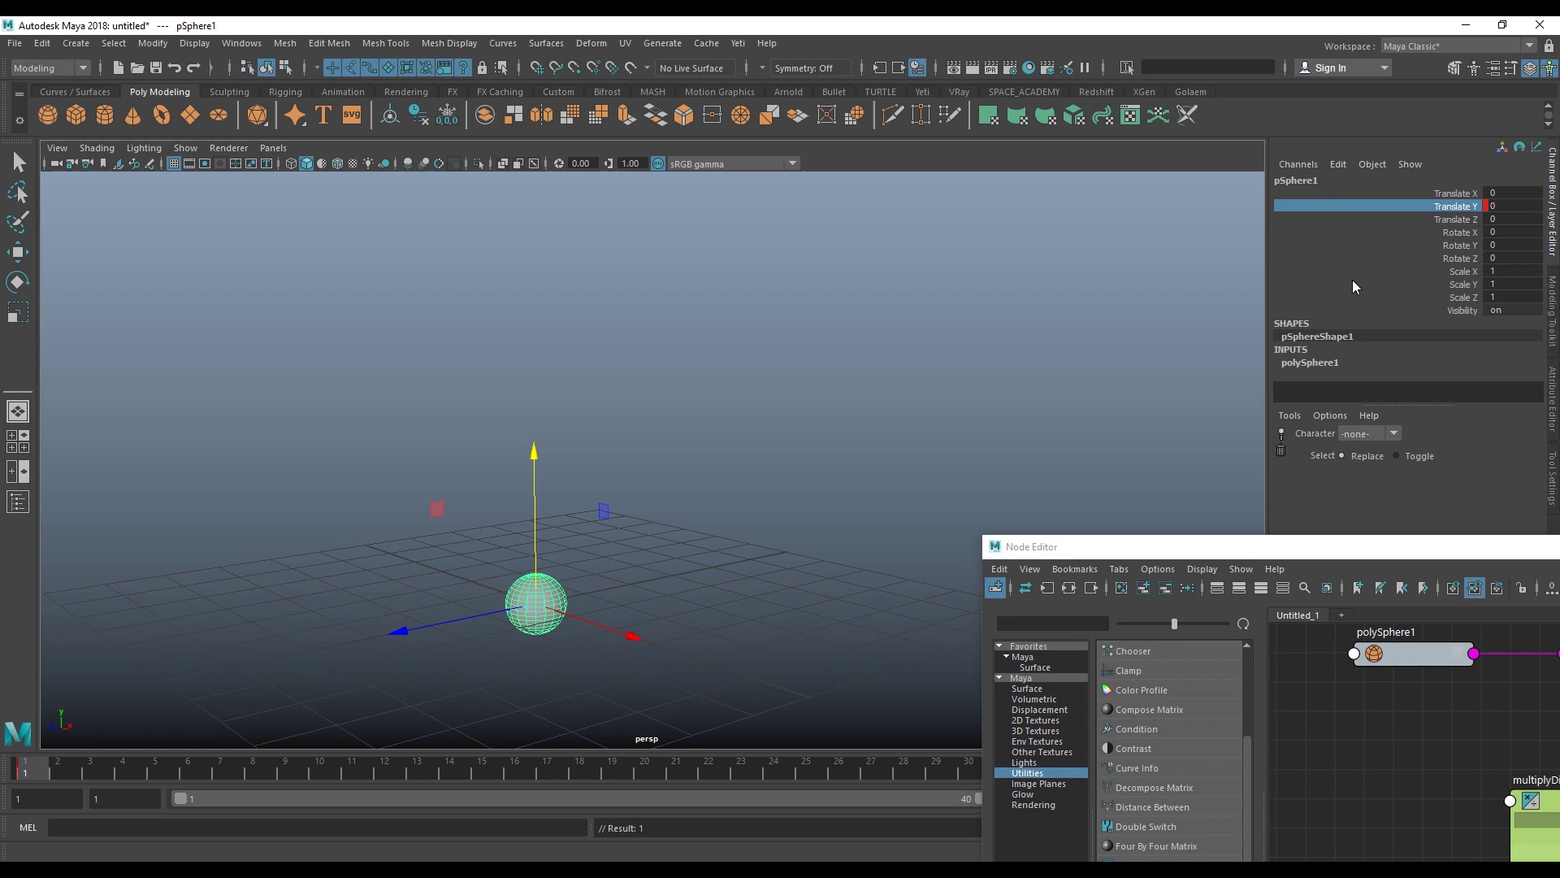
{"action": "left_click_drag", "start_coordinate": [244, 773], "coordinate": [320, 777]}
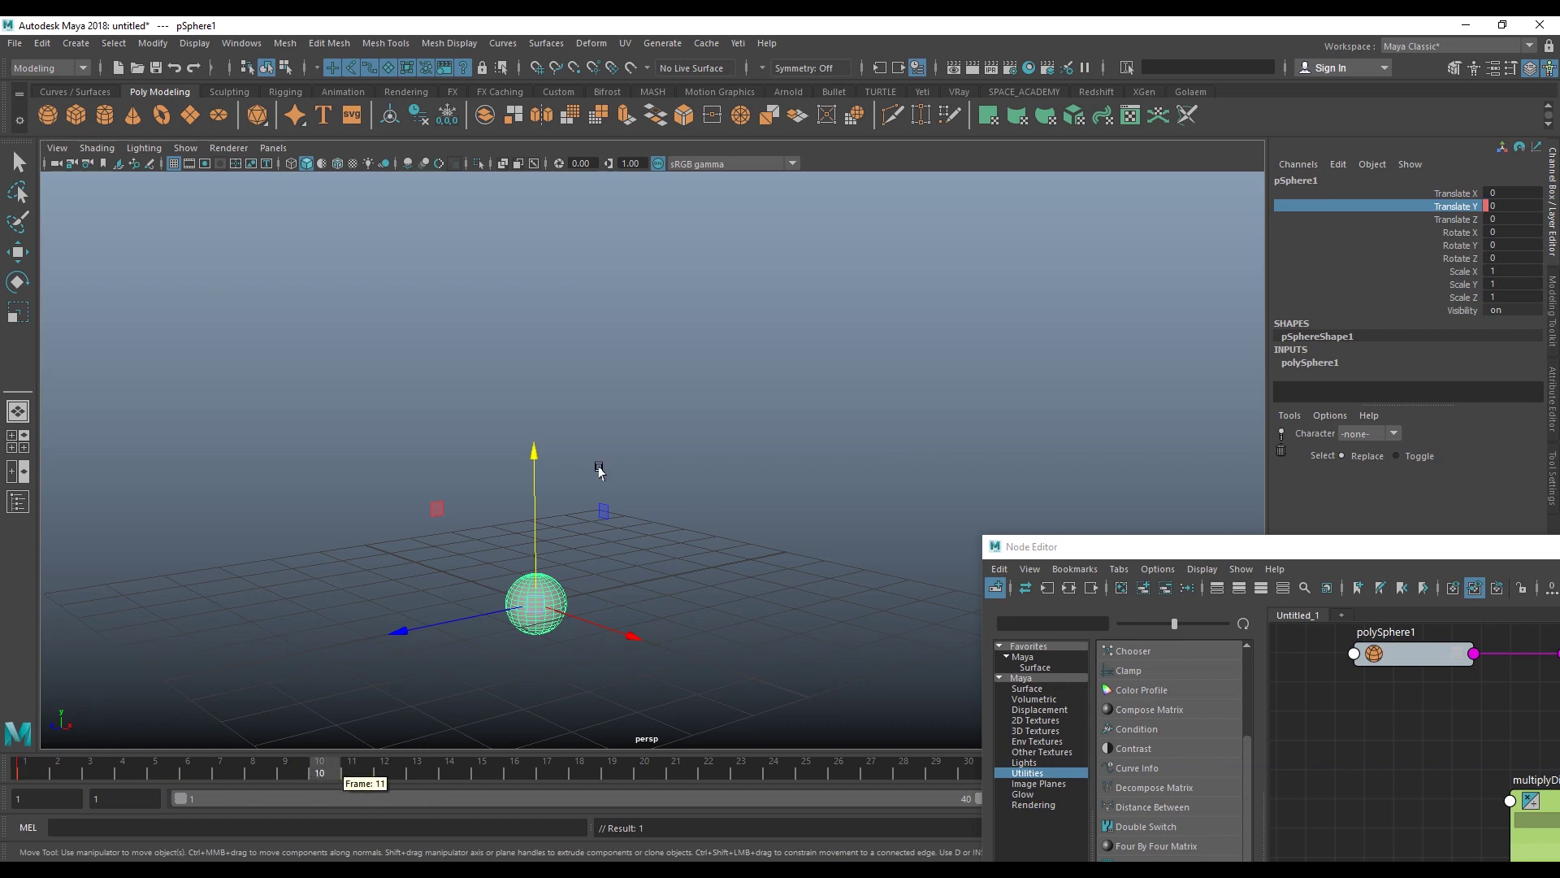
{"action": "left_click_drag", "start_coordinate": [534, 452], "coordinate": [538, 162]}
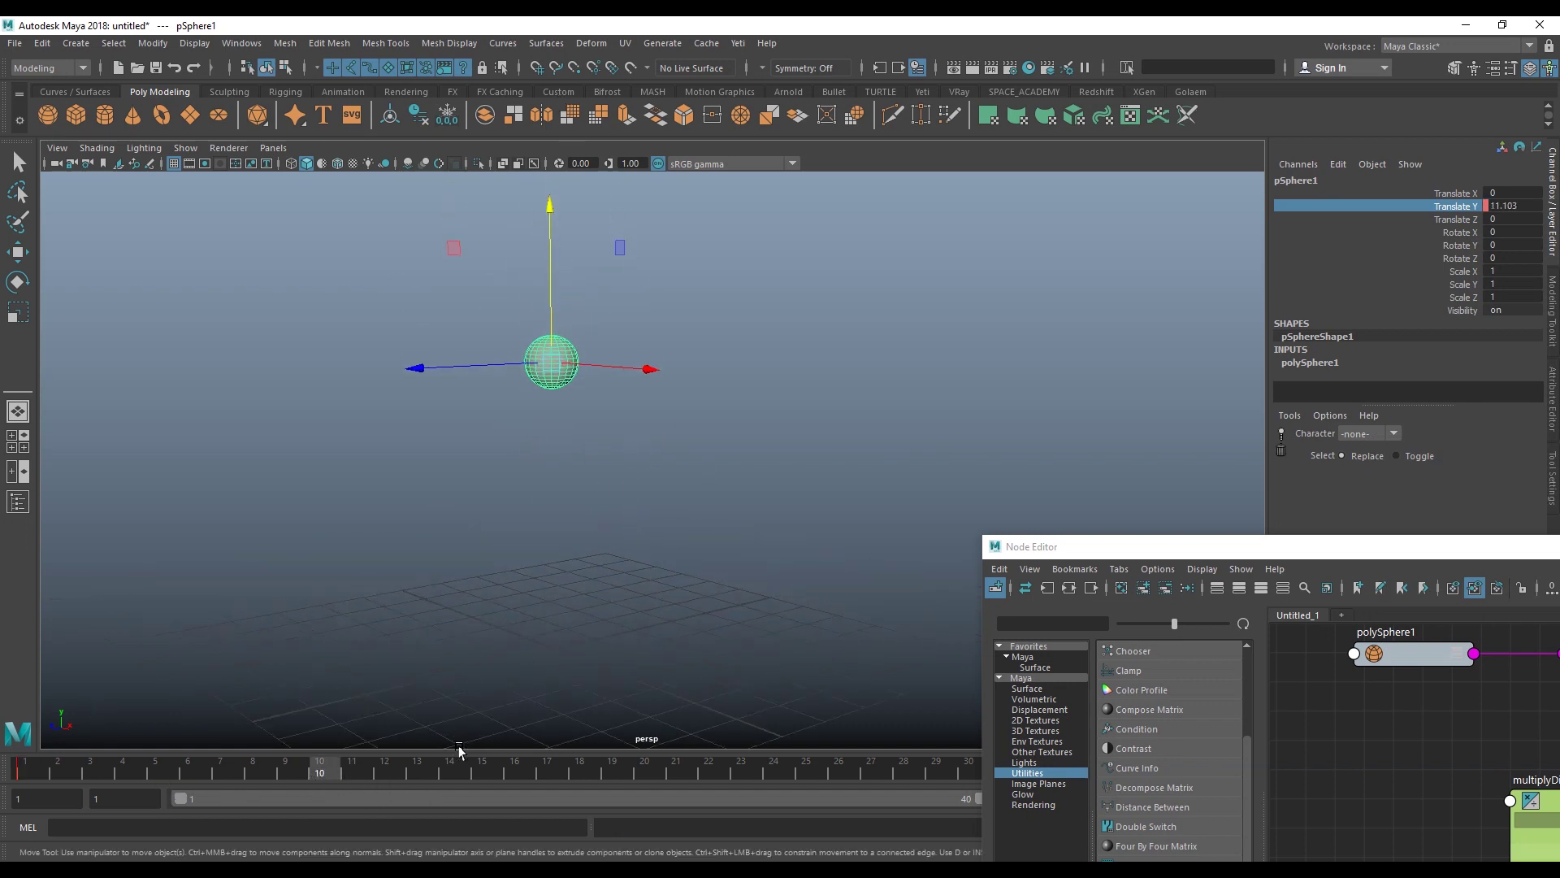
{"action": "left_click", "coordinate": [1393, 194]}
{"action": "right_click", "coordinate": [1393, 193]}
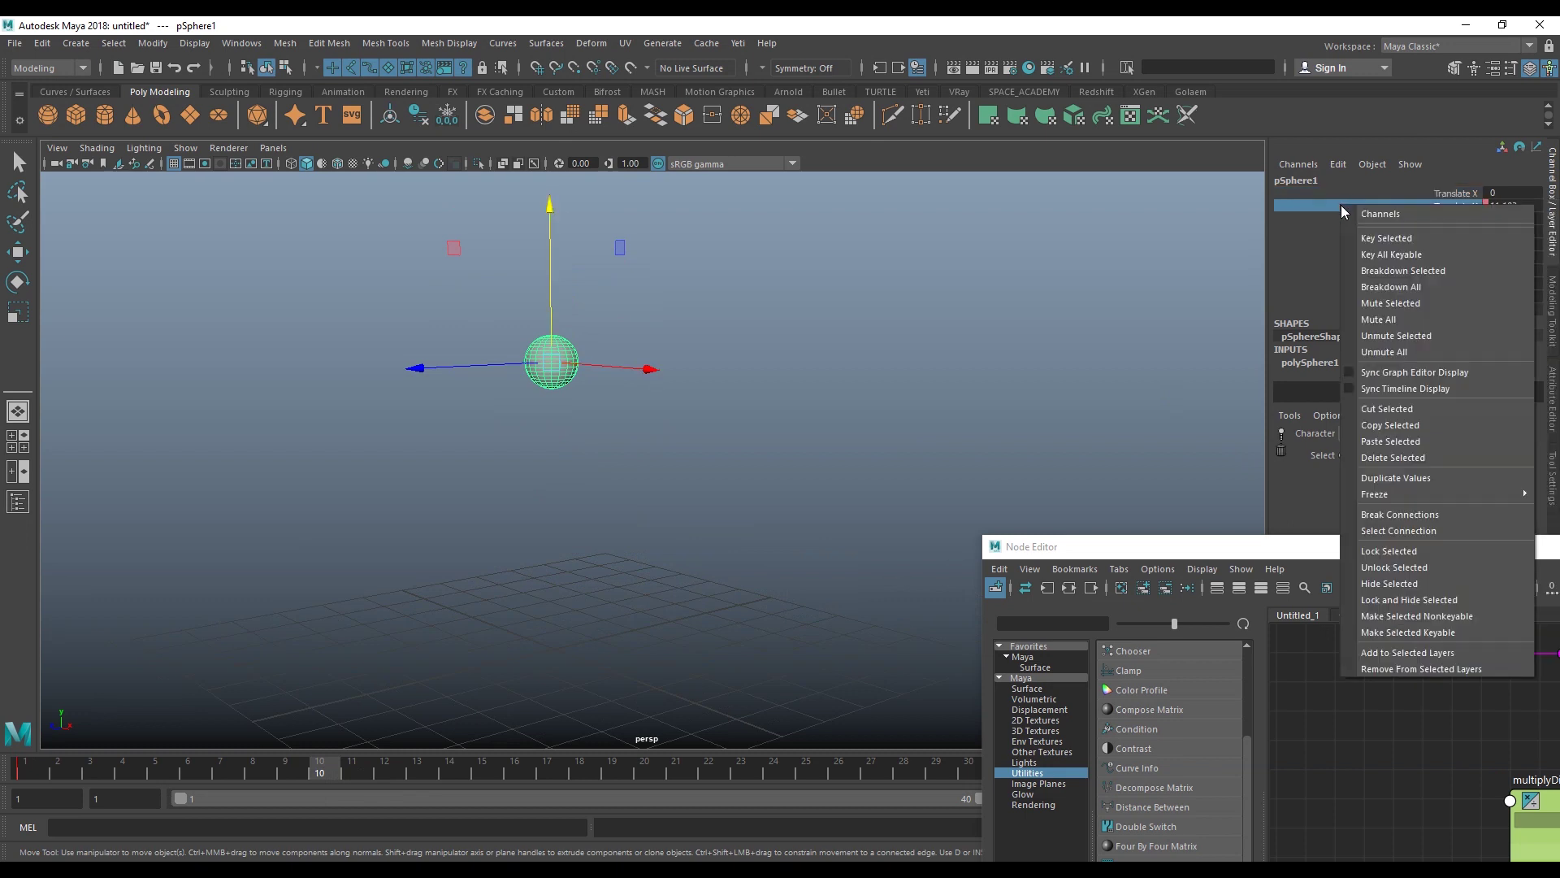
{"action": "left_click", "coordinate": [1413, 234]}
- Key Translate Y at 0 on frame 20 and at 11.103 on frame 30
{"action": "left_click", "coordinate": [27, 769]}
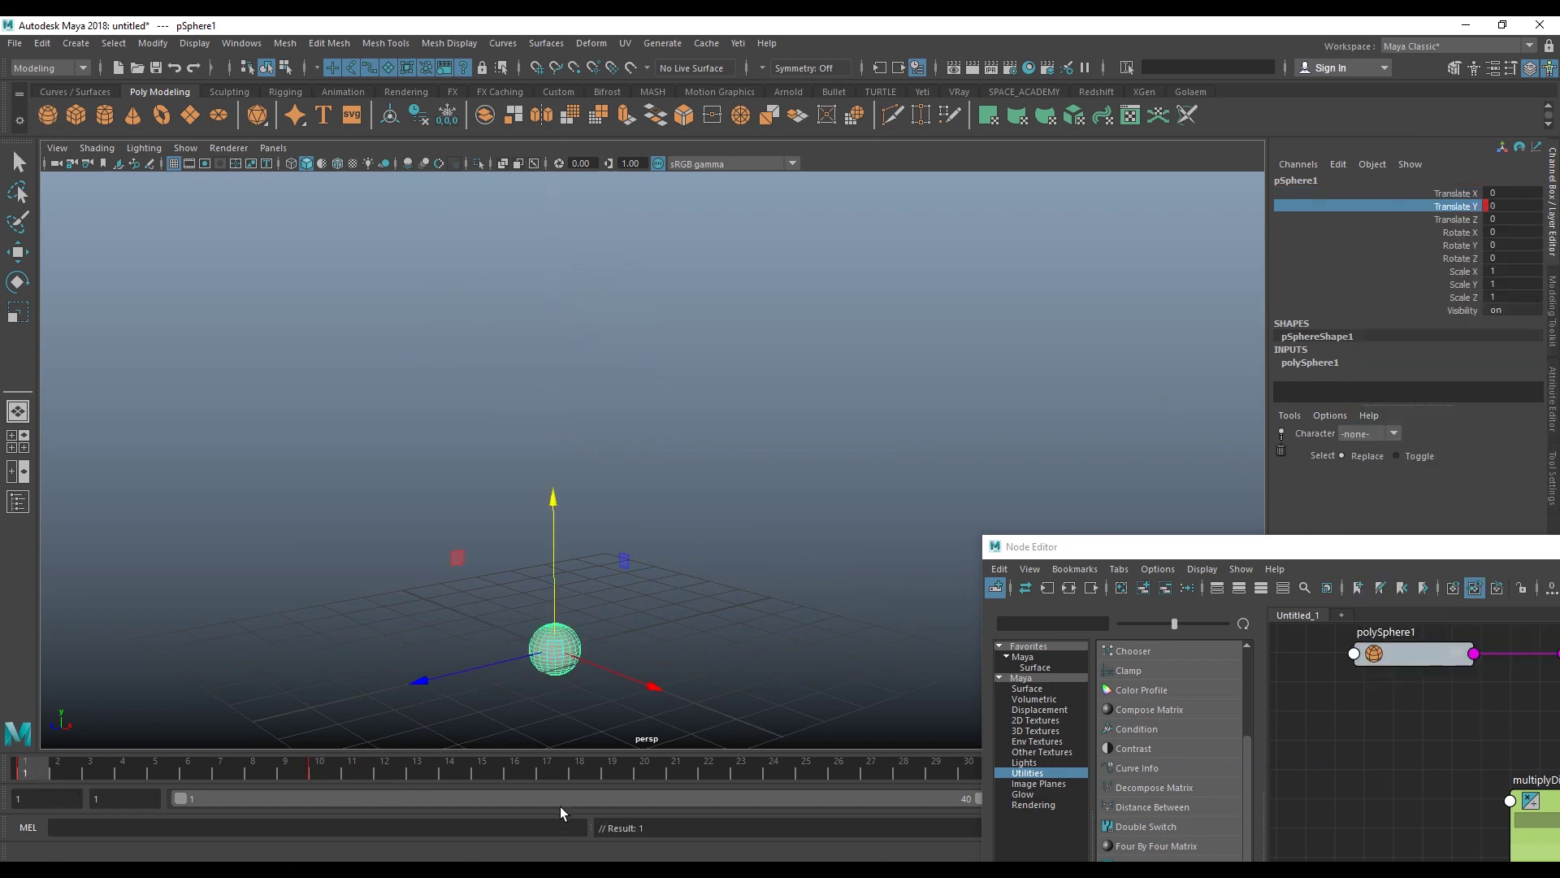
{"action": "right_click", "coordinate": [1351, 207]}
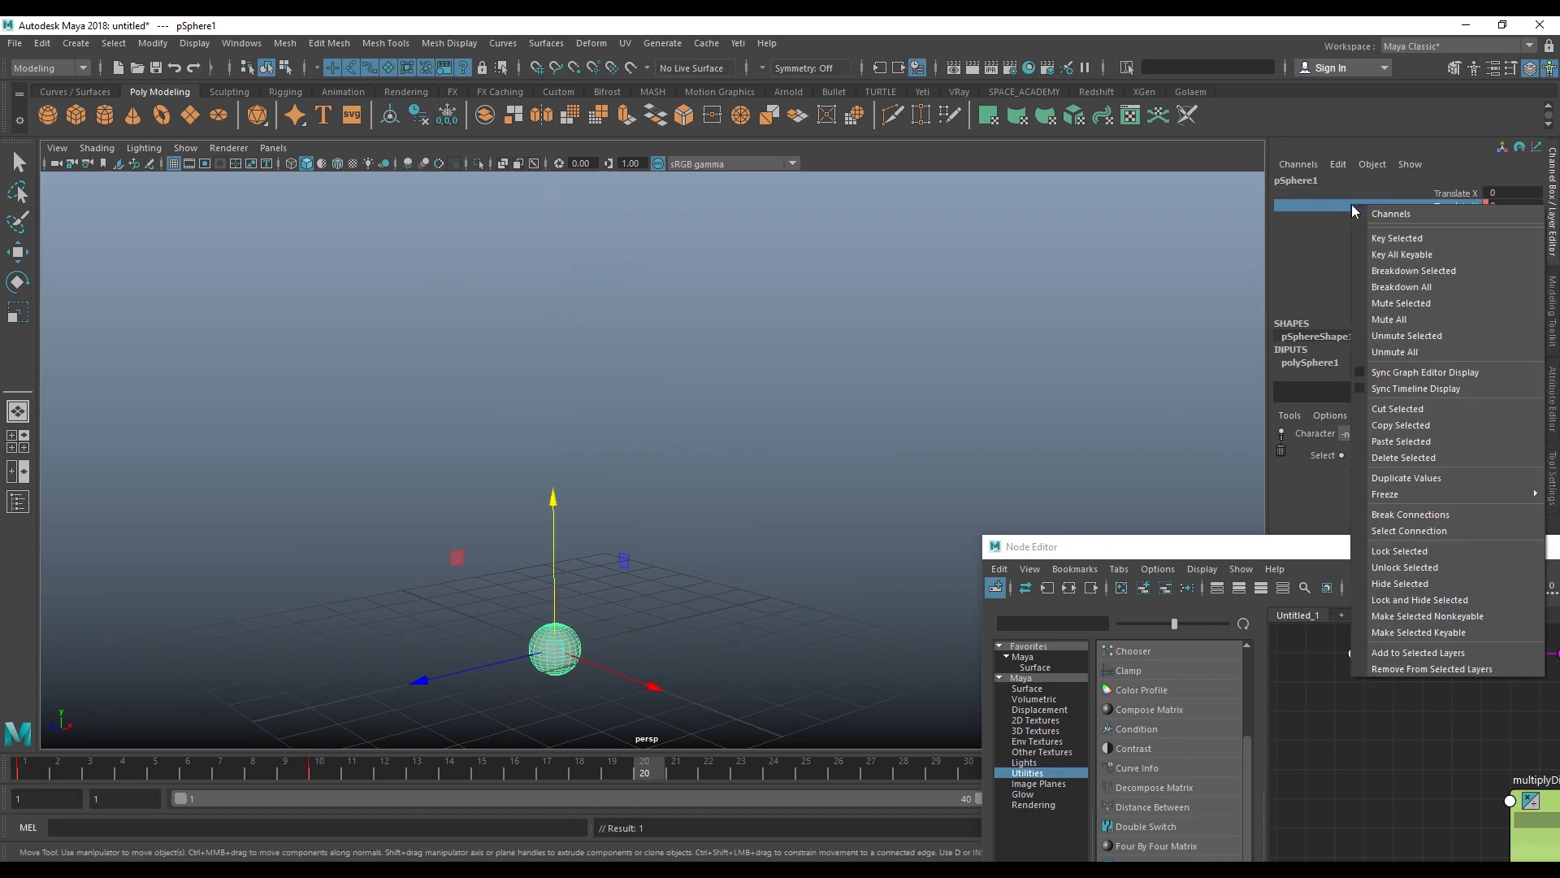
{"action": "left_click", "coordinate": [1415, 235]}
{"action": "left_click_drag", "start_coordinate": [757, 523], "coordinate": [636, 525], "text": "alt"}
{"action": "mouse_move", "coordinate": [1141, 546]}
{"action": "left_mouse_down"}
{"action": "mouse_move", "coordinate": [809, 236]}
{"action": "mouse_move", "coordinate": [734, 190]}
{"action": "left_mouse_up"}
{"action": "left_click", "coordinate": [1270, 192]}
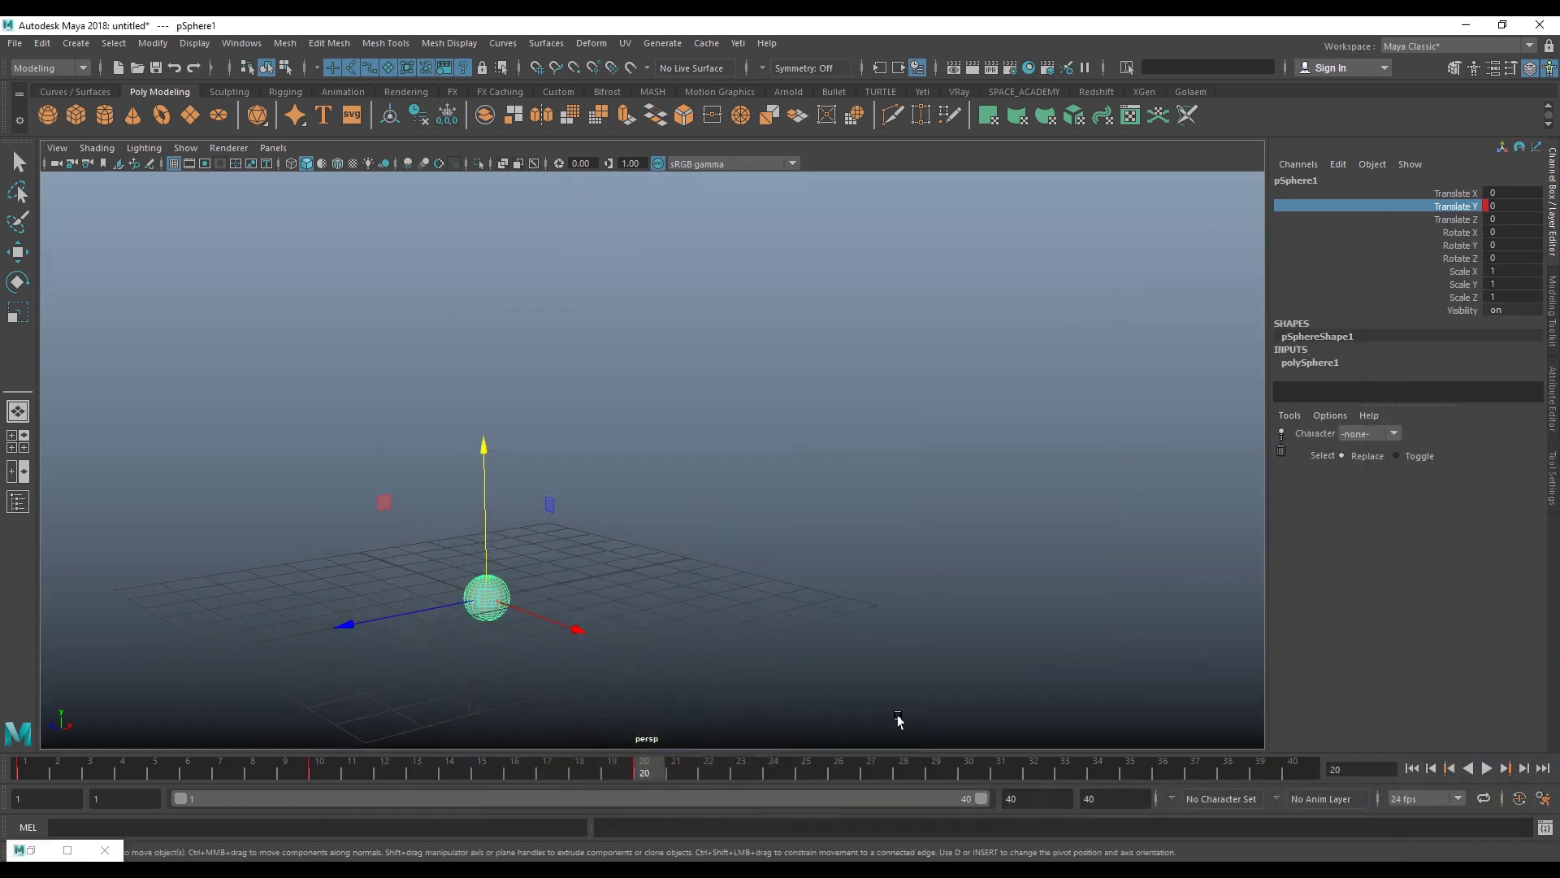
{"action": "left_click", "coordinate": [320, 776]}
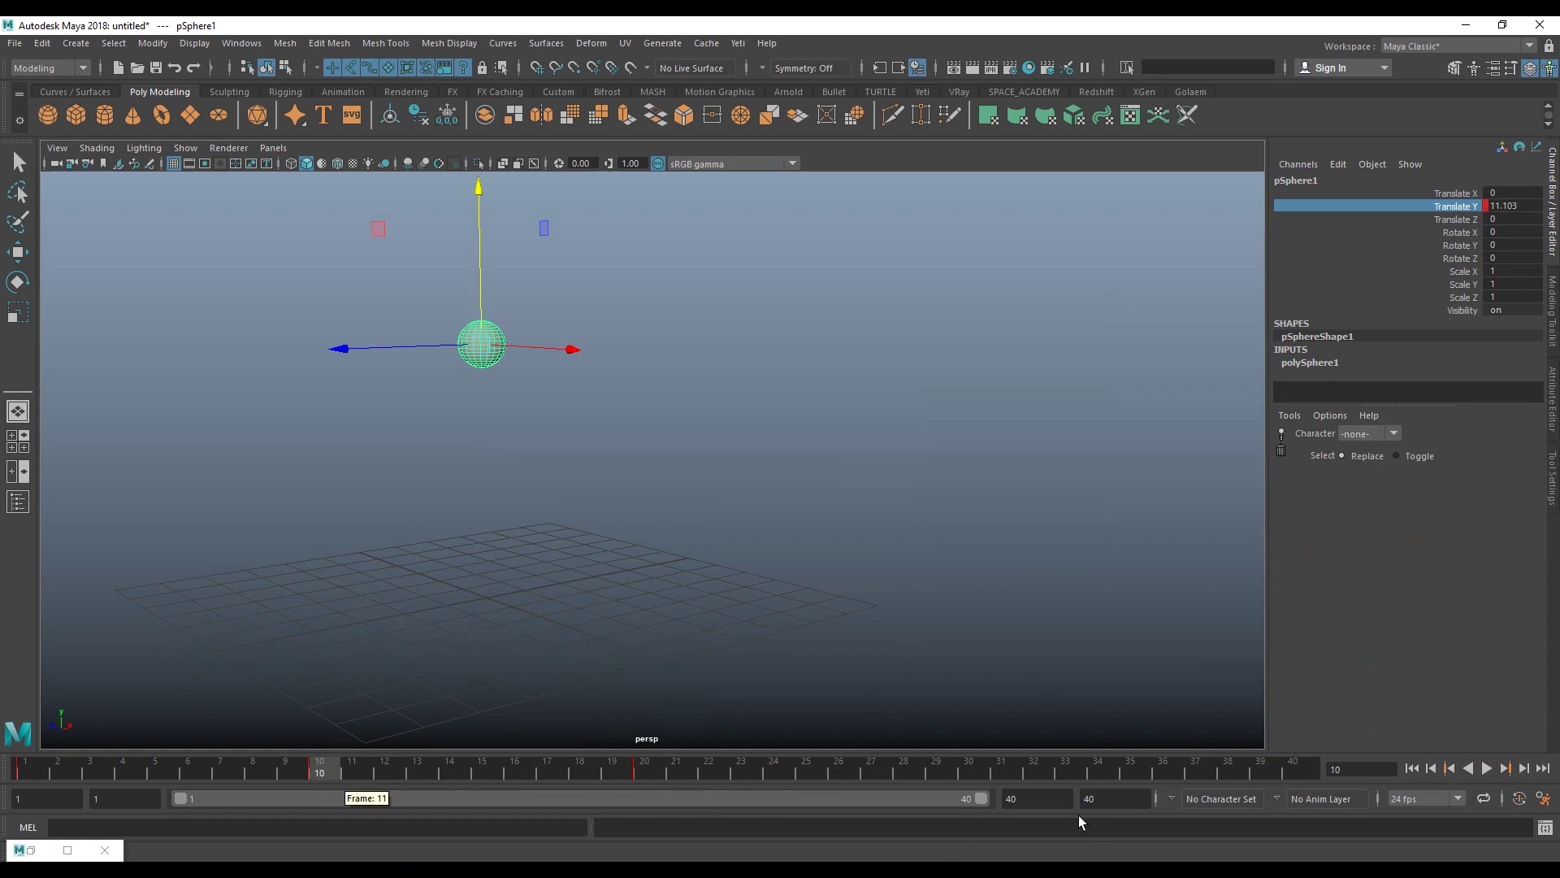
{"action": "left_click", "coordinate": [969, 772]}
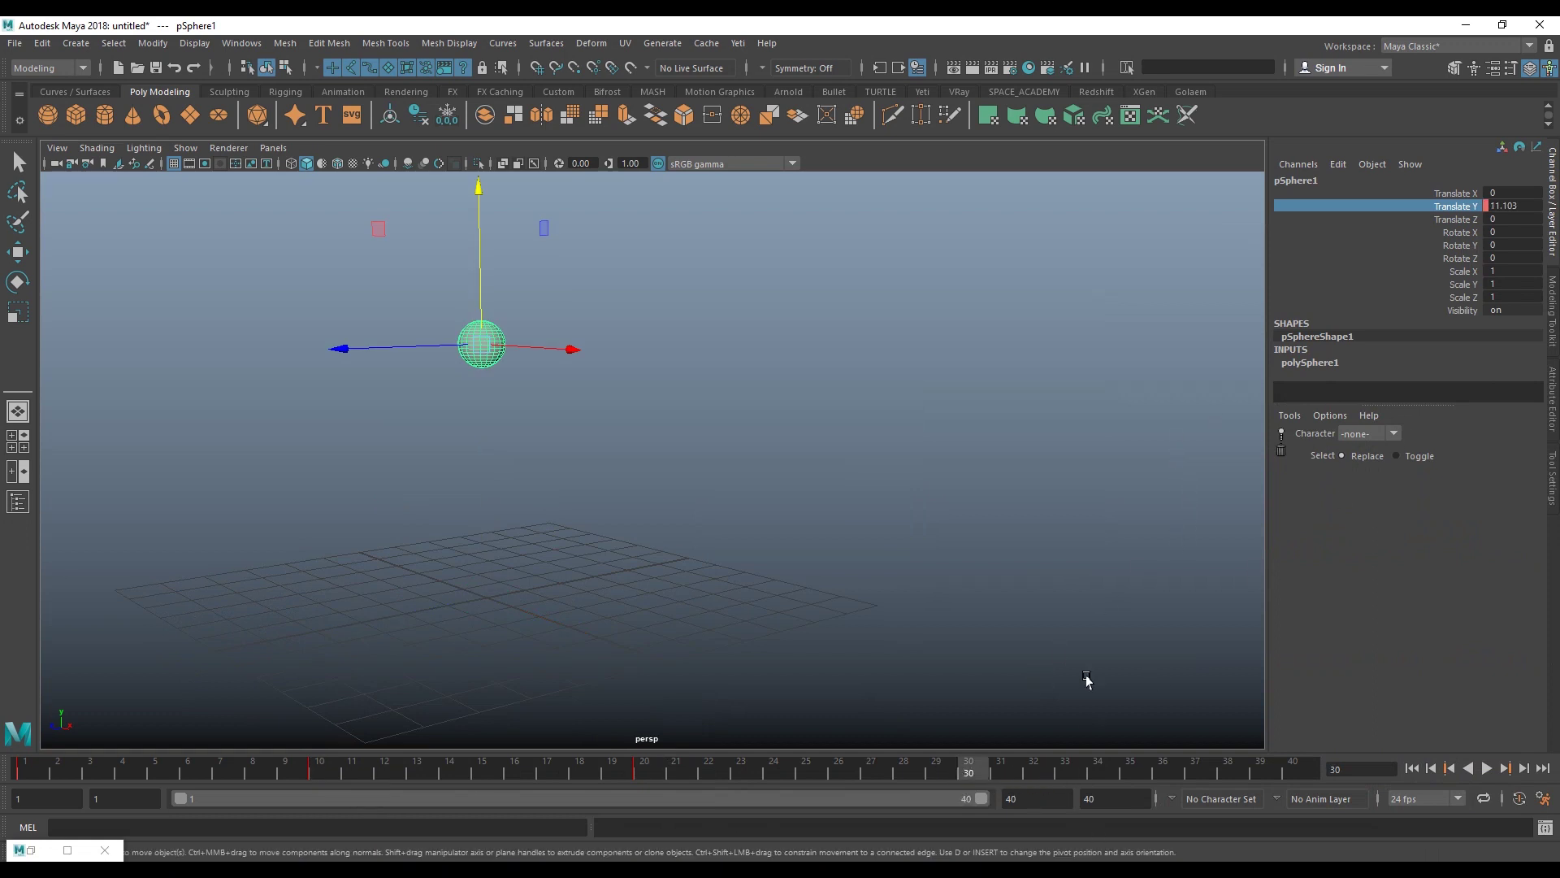
{"action": "right_click", "coordinate": [1432, 217]}
{"action": "left_click", "coordinate": [1432, 247]}
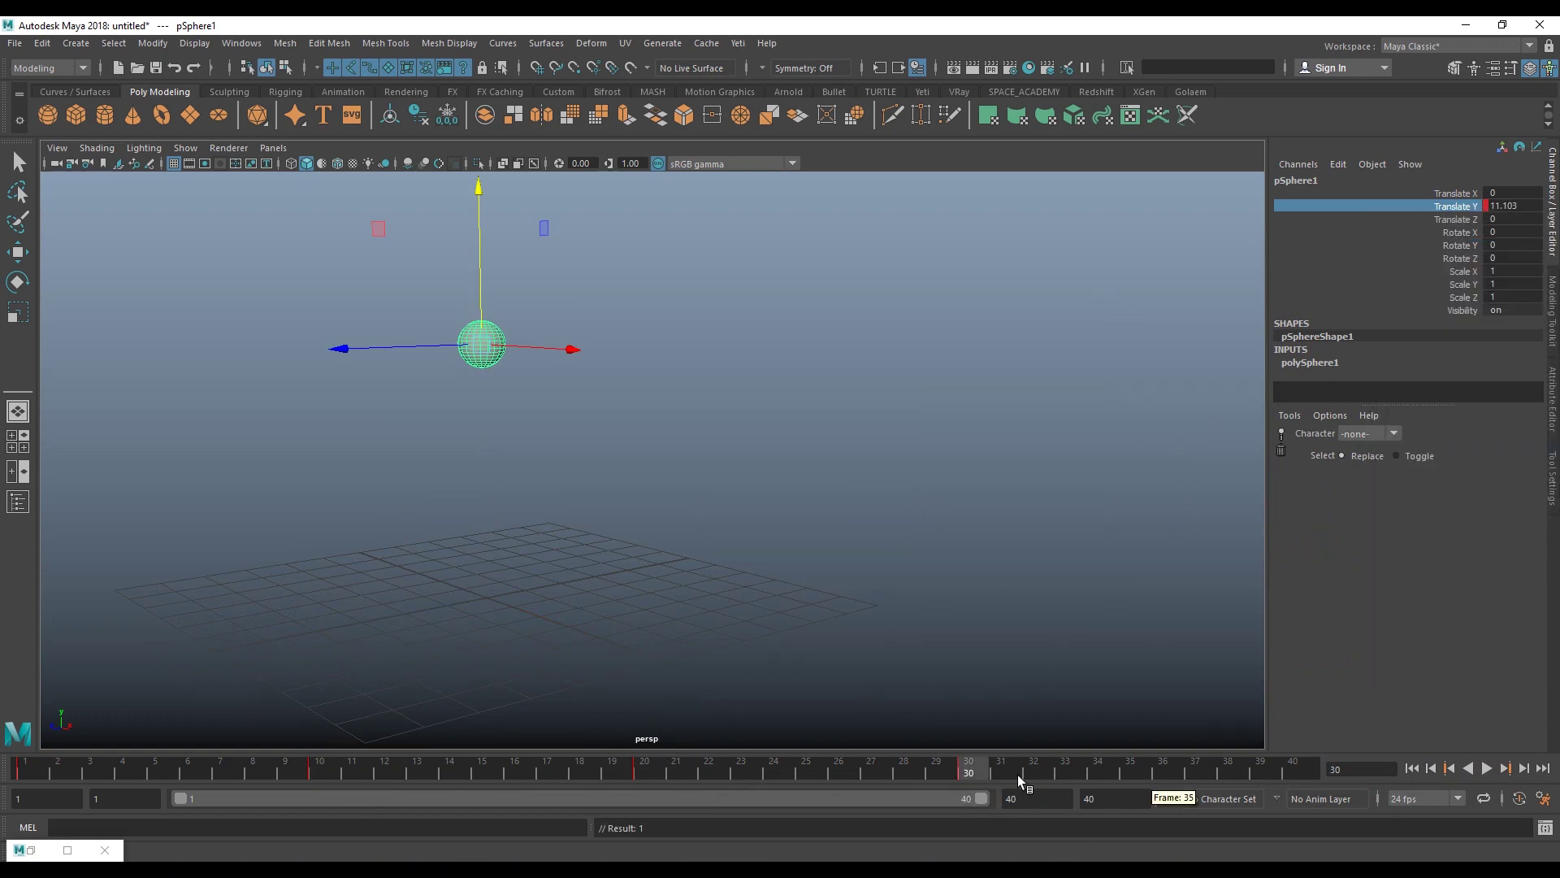
- Key Translate Y at 0 on frame 40 and play back the bounce
{"action": "left_click", "coordinate": [642, 769]}
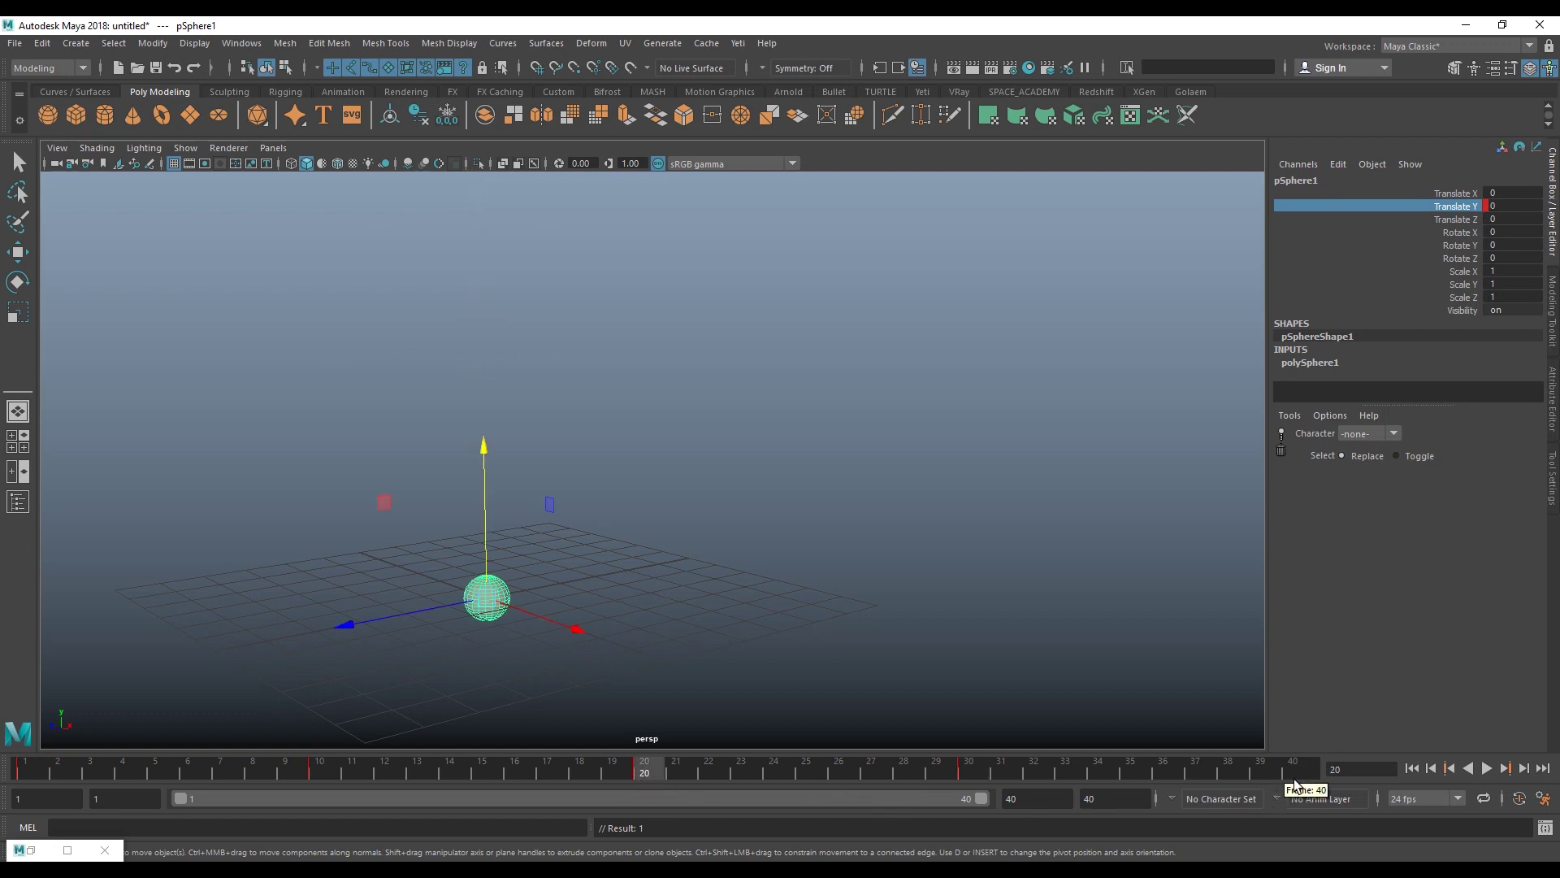
{"action": "left_click", "coordinate": [1293, 768]}
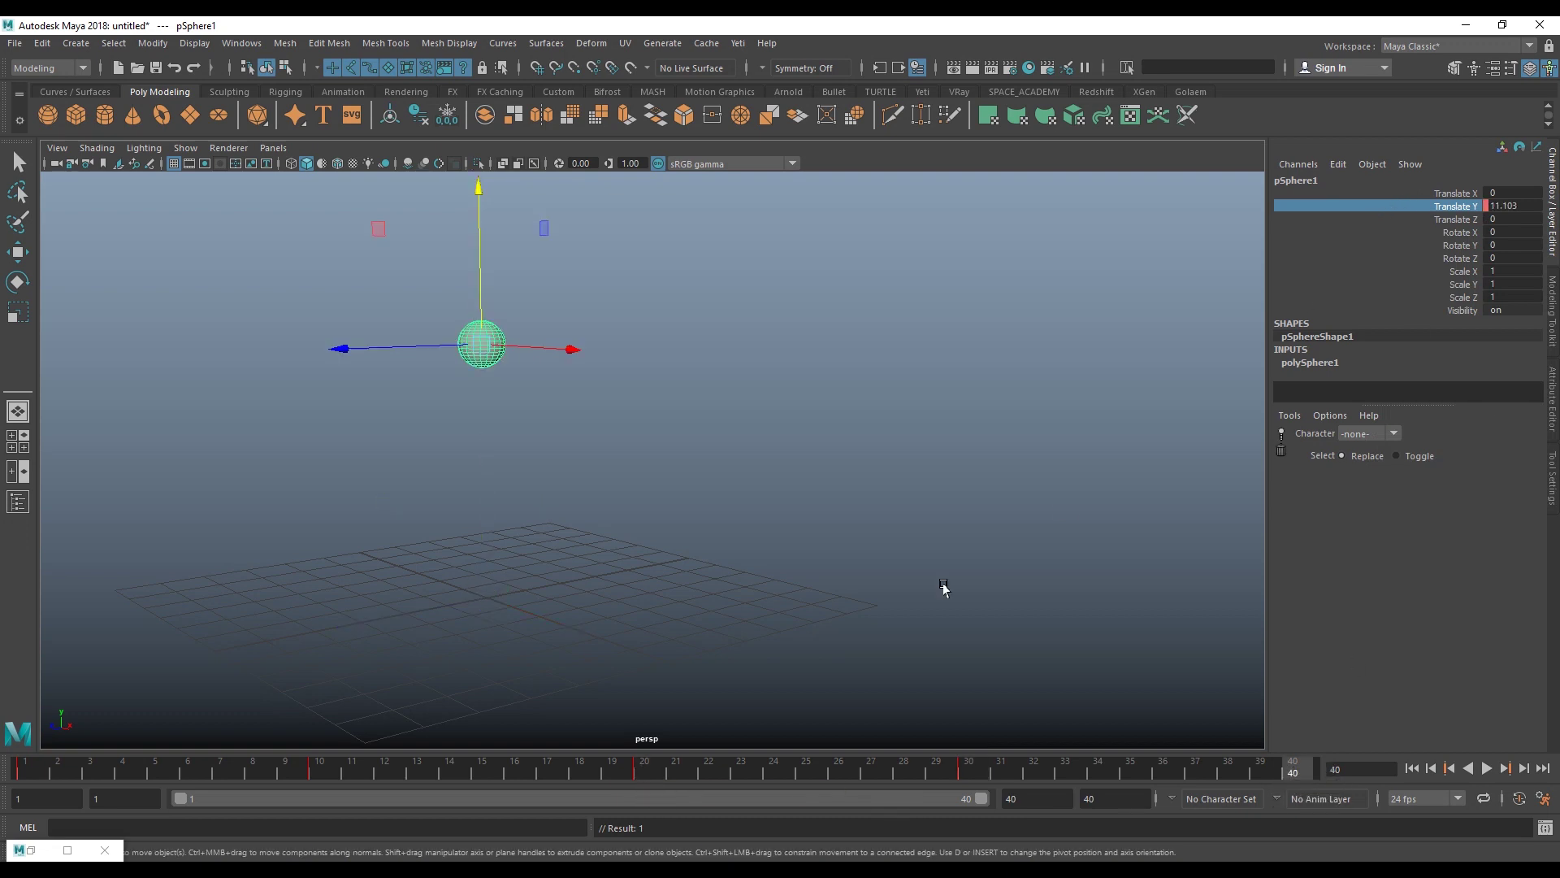
{"action": "left_click", "coordinate": [645, 771]}
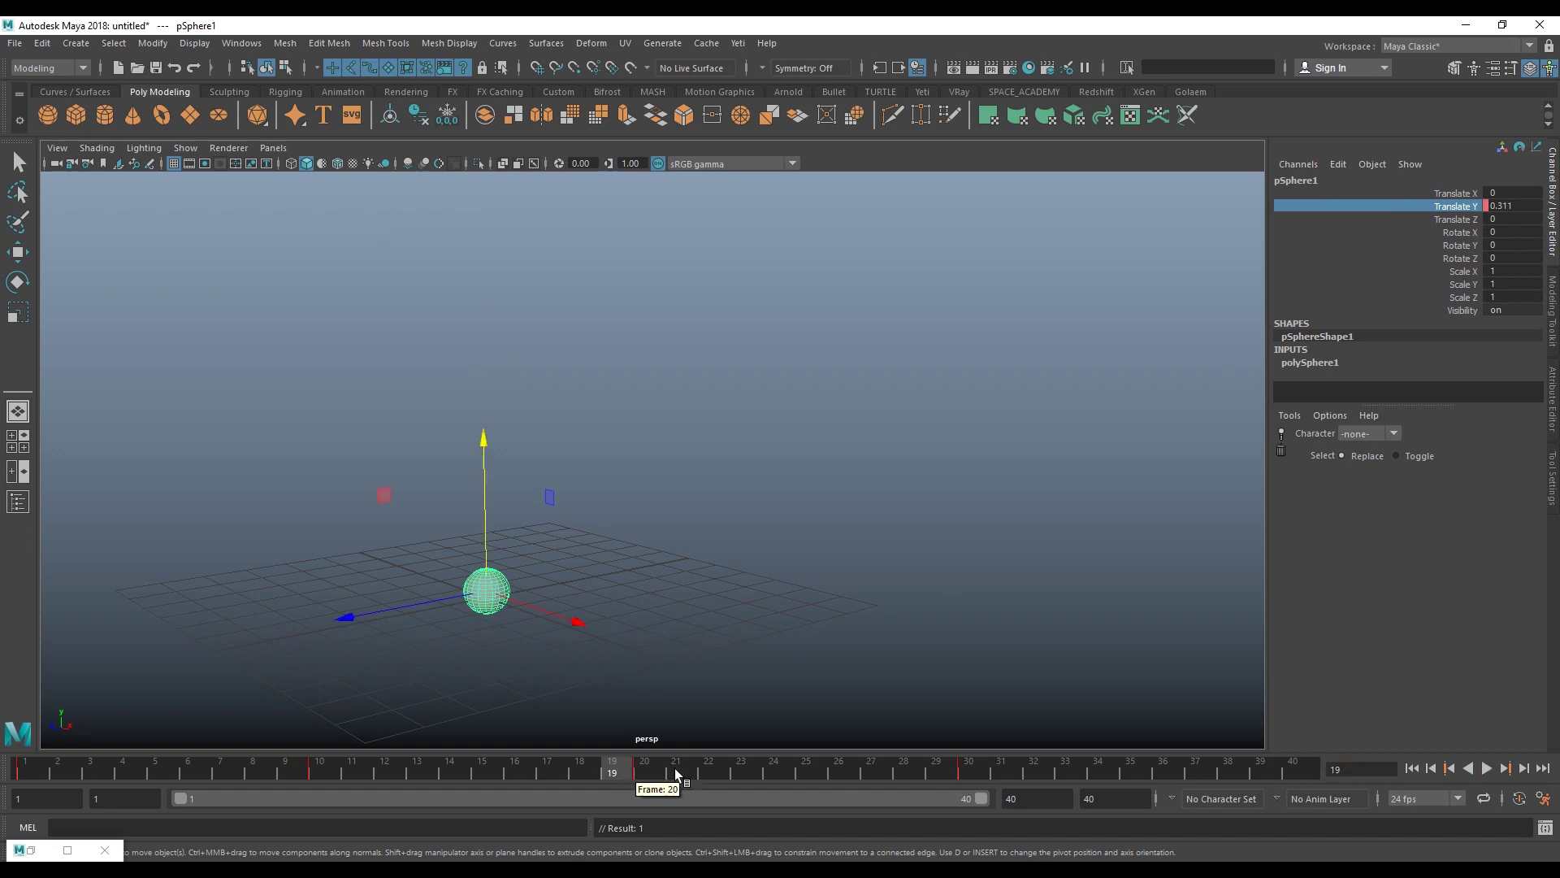
{"action": "middle_click", "coordinate": [1301, 765]}
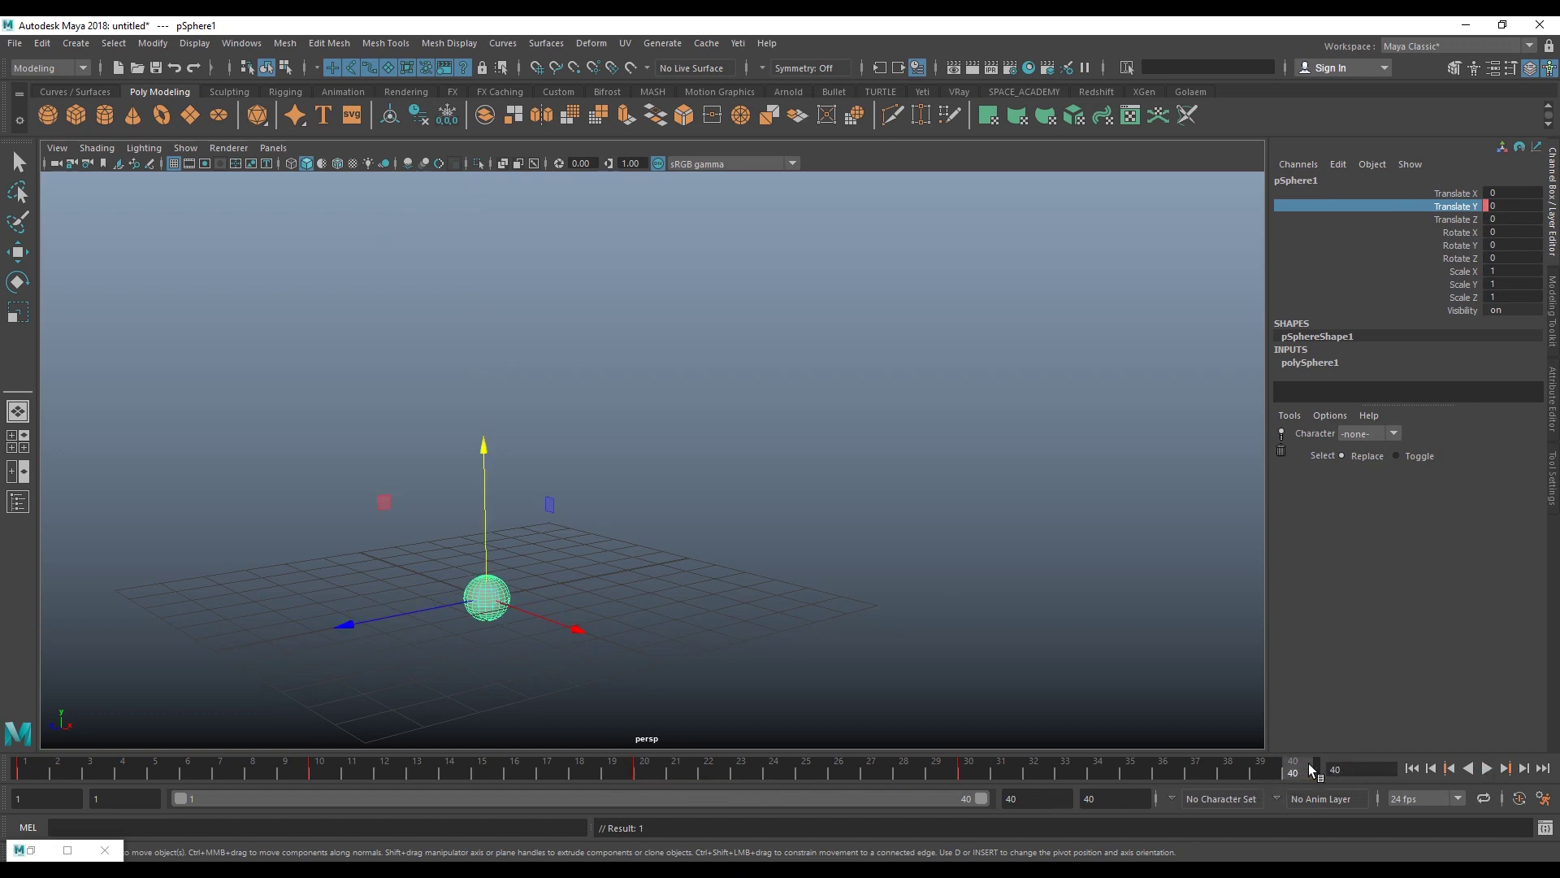
{"action": "right_click", "coordinate": [1378, 204]}
{"action": "left_click", "coordinate": [1402, 237]}
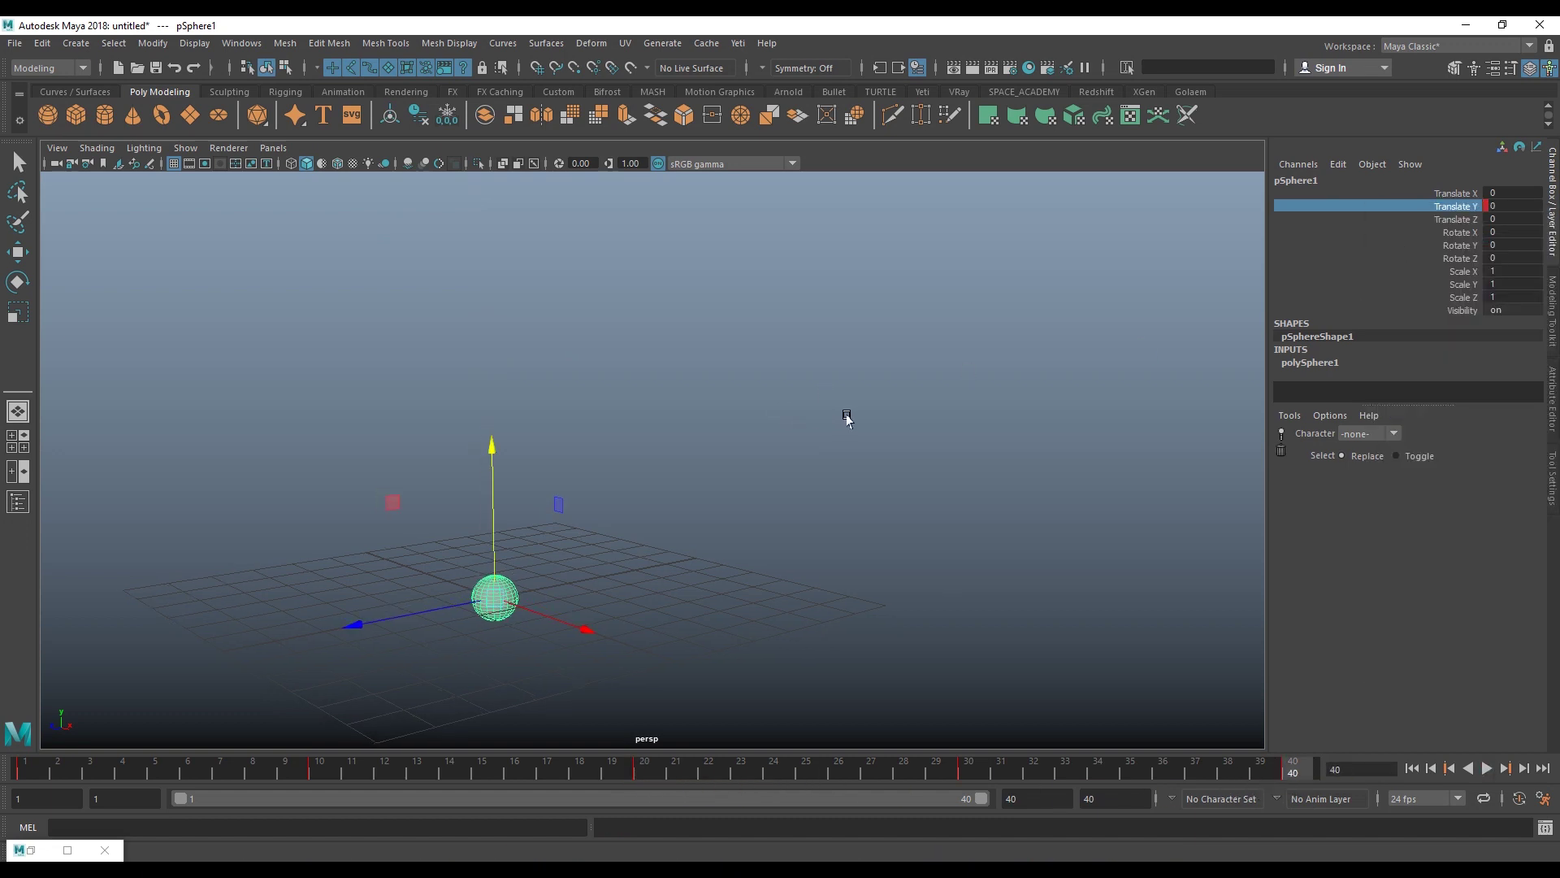
{"action": "middle_click_drag", "start_coordinate": [766, 443], "coordinate": [859, 424], "text": "alt"}
{"action": "mouse_move", "coordinate": [859, 424]}
{"action": "left_mouse_down", "text": "alt"}
{"action": "mouse_move", "coordinate": [796, 424]}
{"action": "mouse_move", "coordinate": [892, 428]}
{"action": "mouse_move", "coordinate": [877, 536]}
{"action": "left_mouse_up", "text": "alt"}
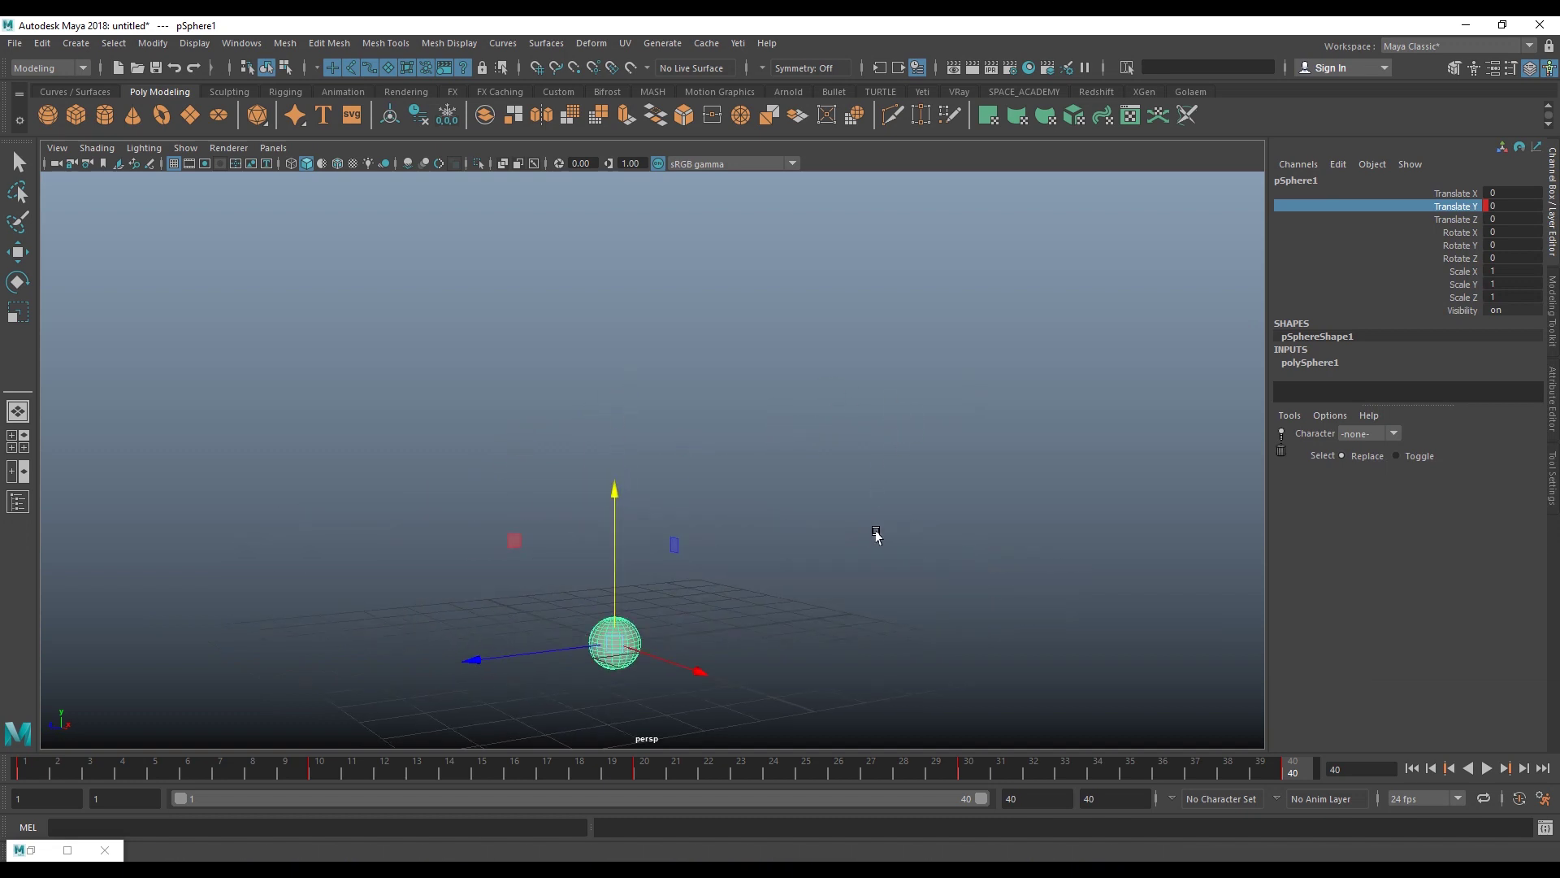
{"action": "left_click", "coordinate": [1484, 768]}
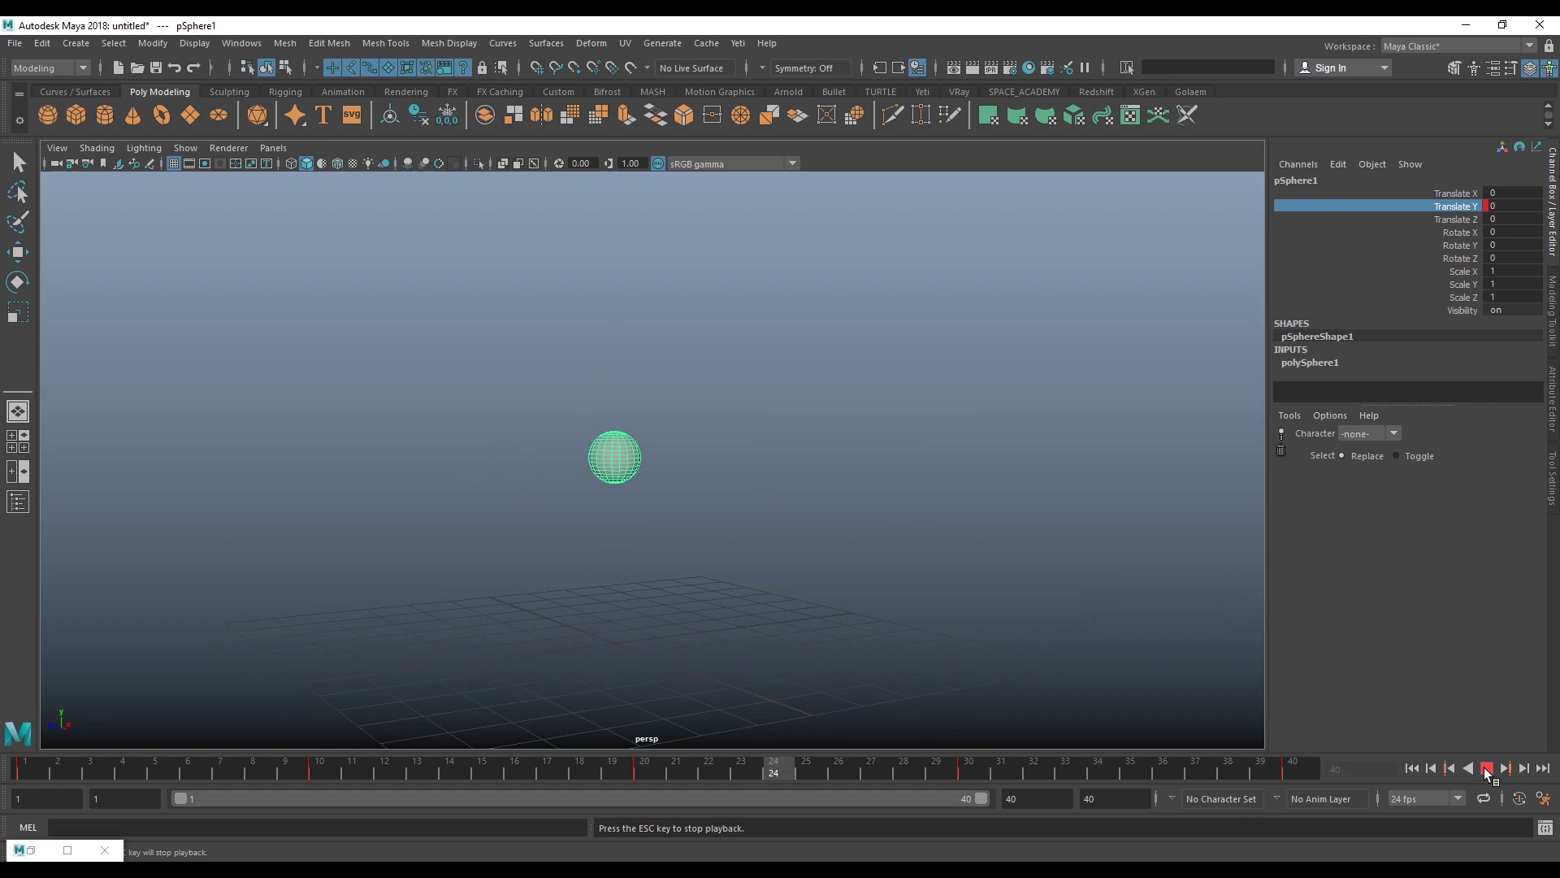
{"action": "left_click", "coordinate": [1488, 768]}
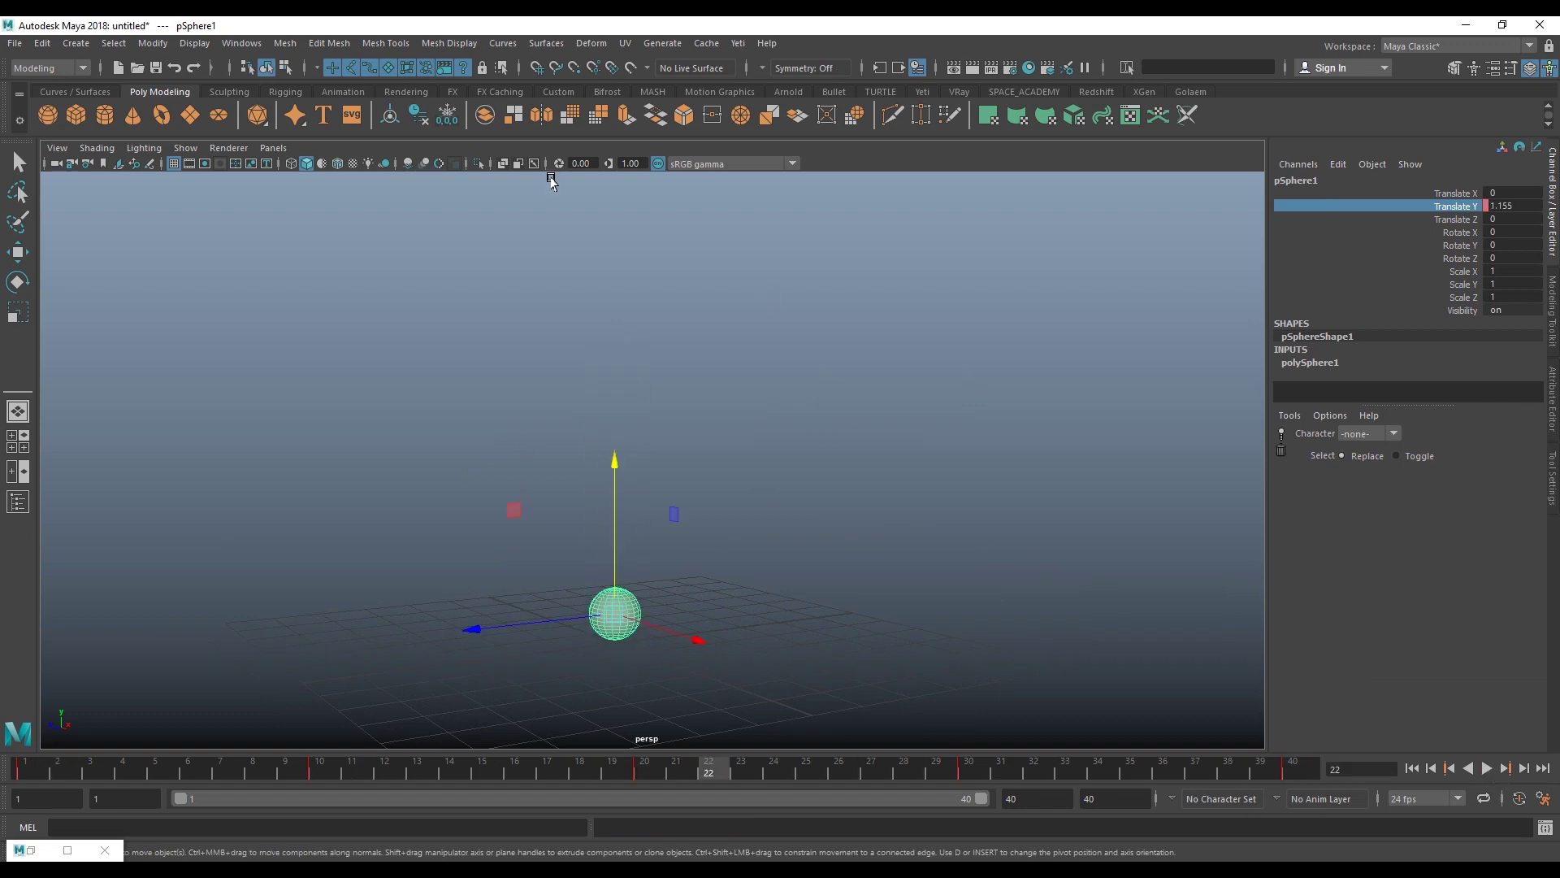
- Open the Graph Editor after briefly opening and closing the Time Editor
{"action": "left_click", "coordinate": [241, 43]}
{"action": "mouse_move", "coordinate": [282, 133]}
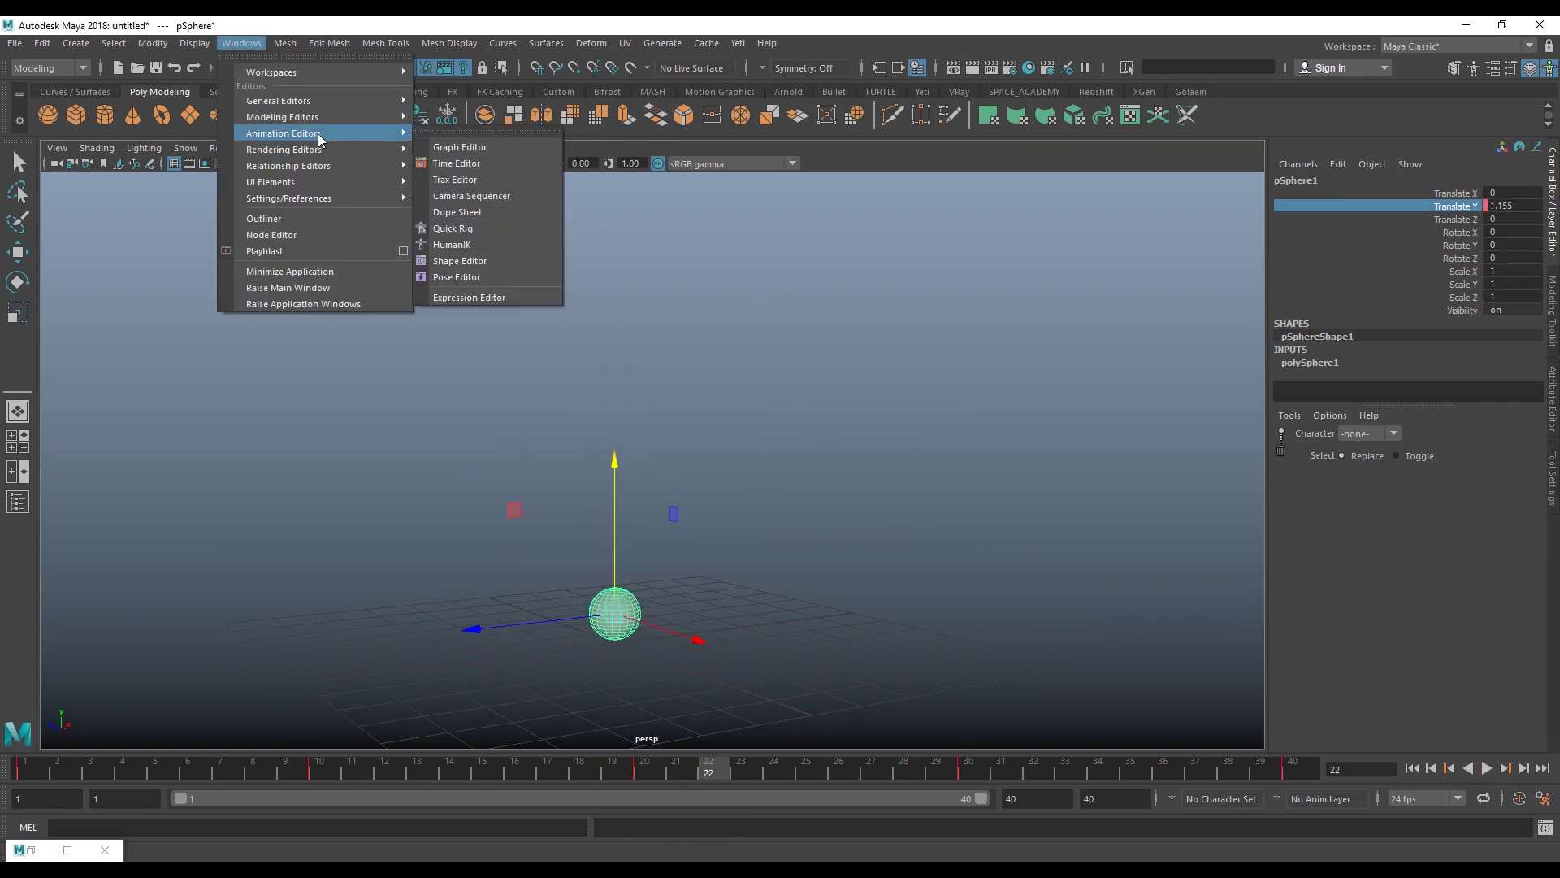
{"action": "left_click", "coordinate": [456, 164]}
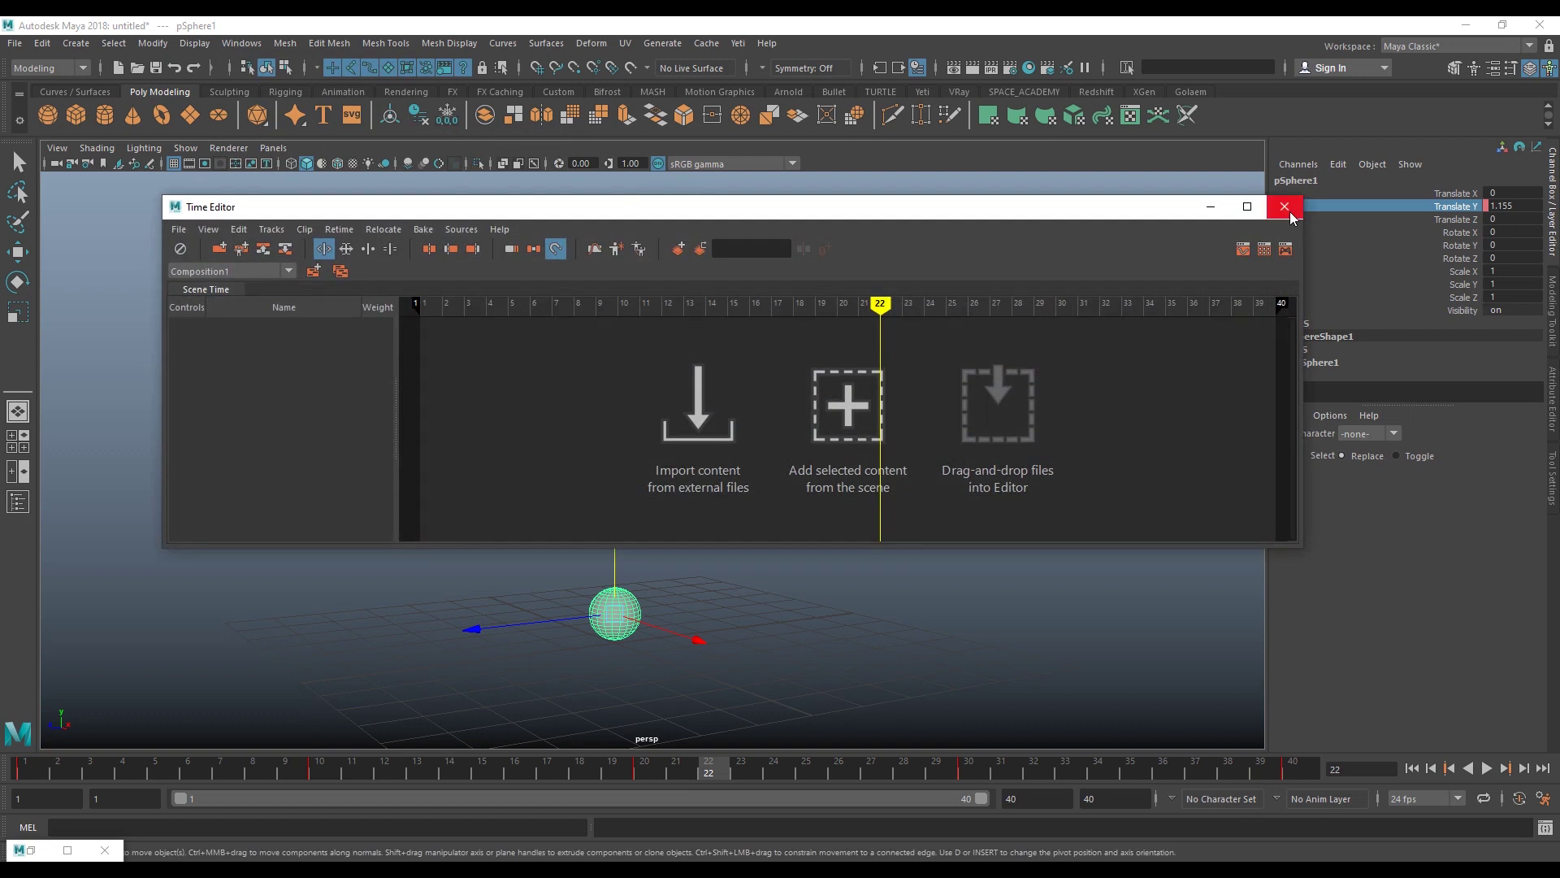
{"action": "left_click", "coordinate": [1286, 208]}
{"action": "left_click", "coordinate": [241, 43]}
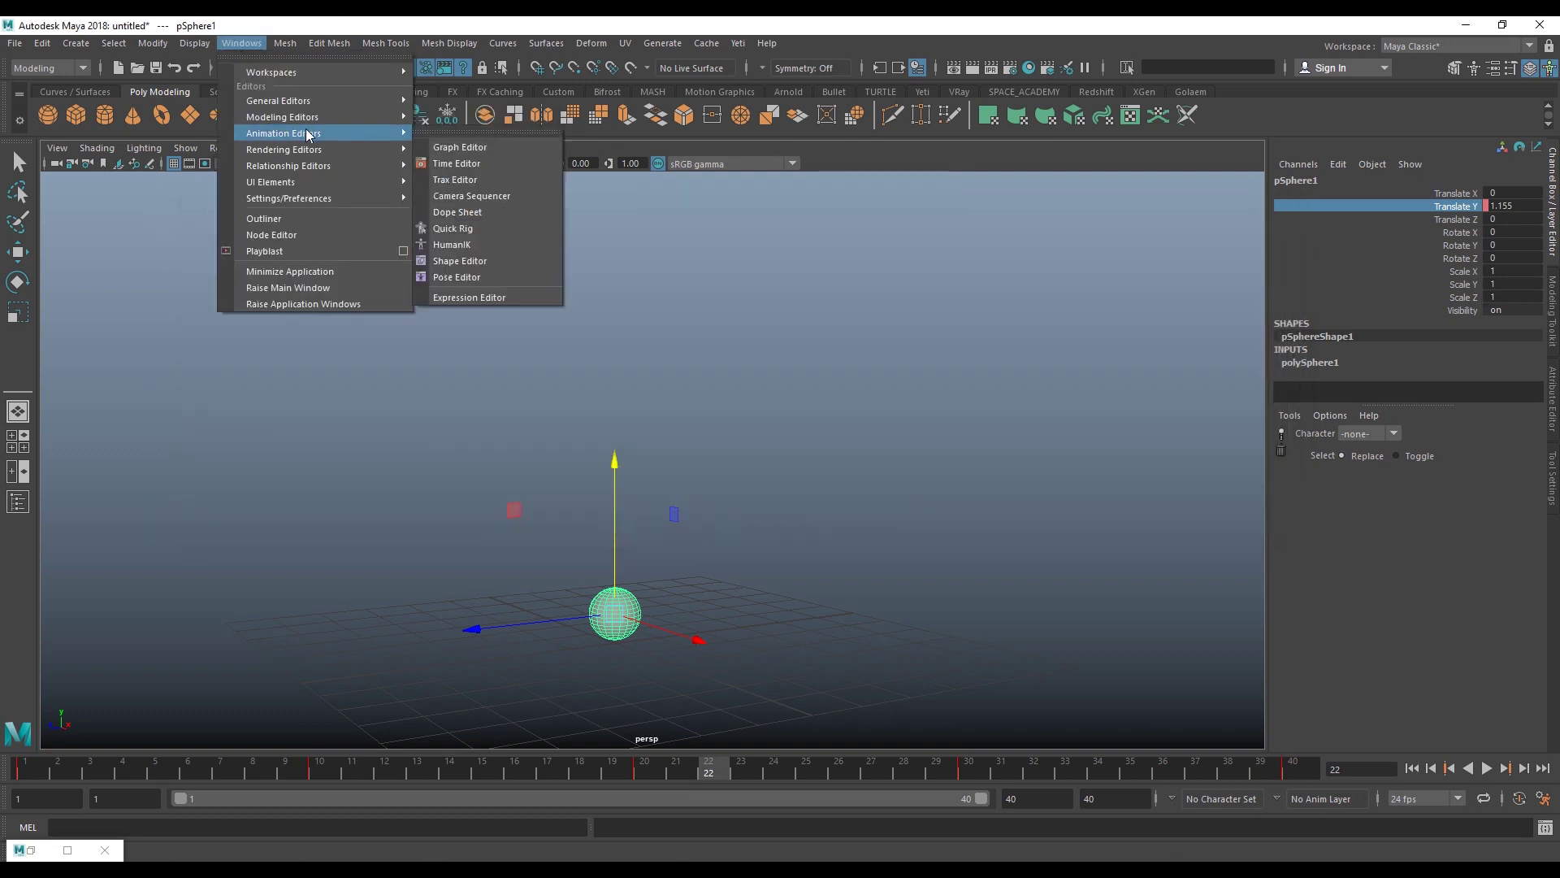
{"action": "left_click", "coordinate": [460, 147]}
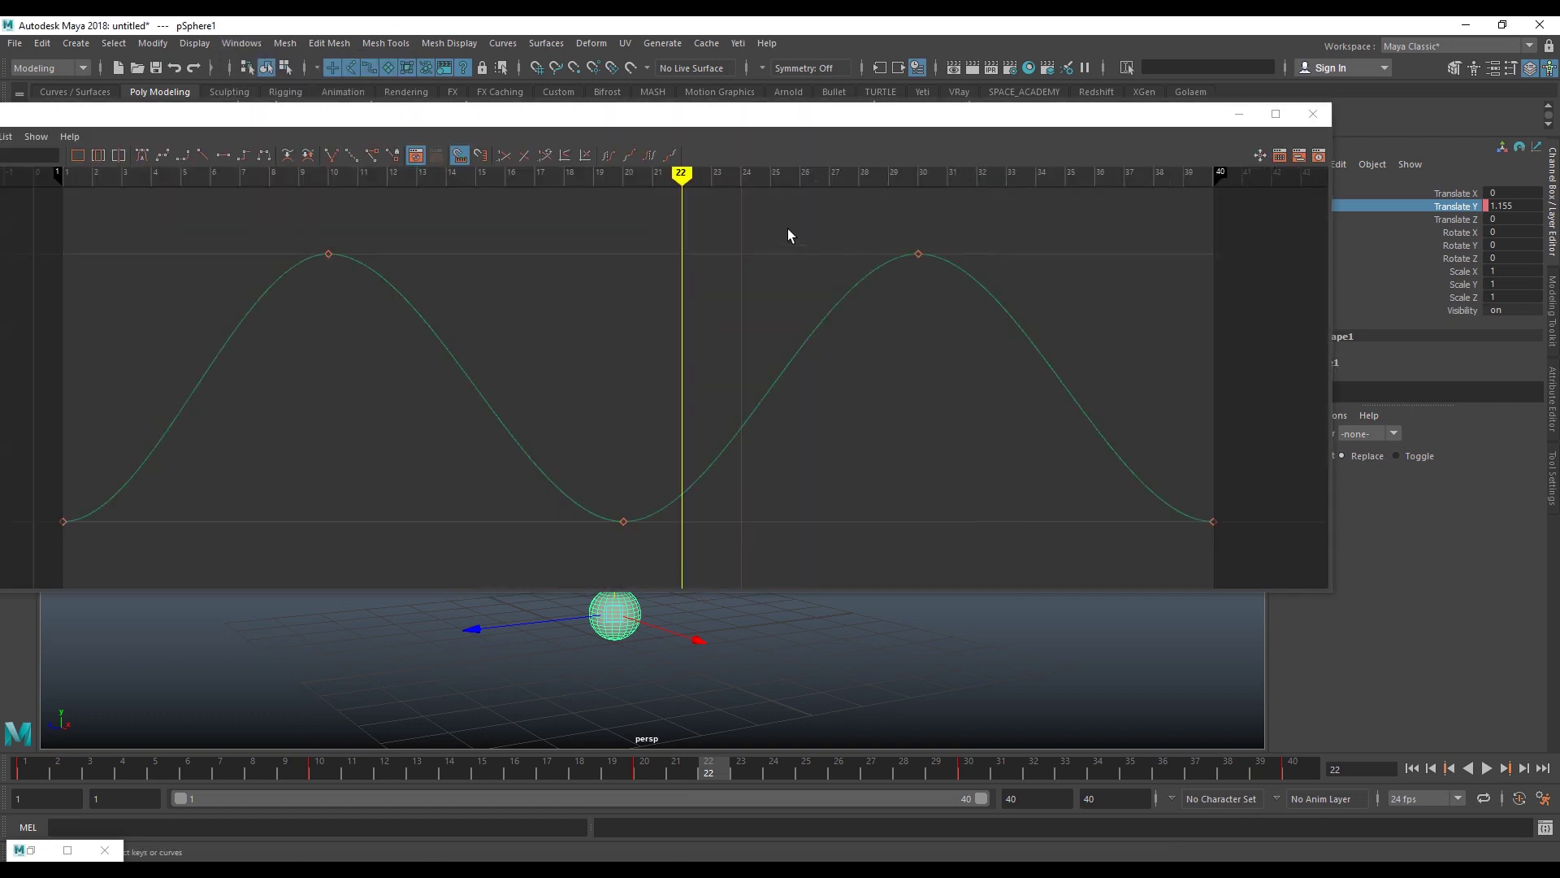
- Make the three ground keys' tangents linear and steepen the frame-1 tangent
{"action": "scroll", "coordinate": [877, 325], "scroll_direction": "down", "scroll_amount": 5}
{"action": "left_click_drag", "start_coordinate": [1065, 541], "coordinate": [300, 373]}
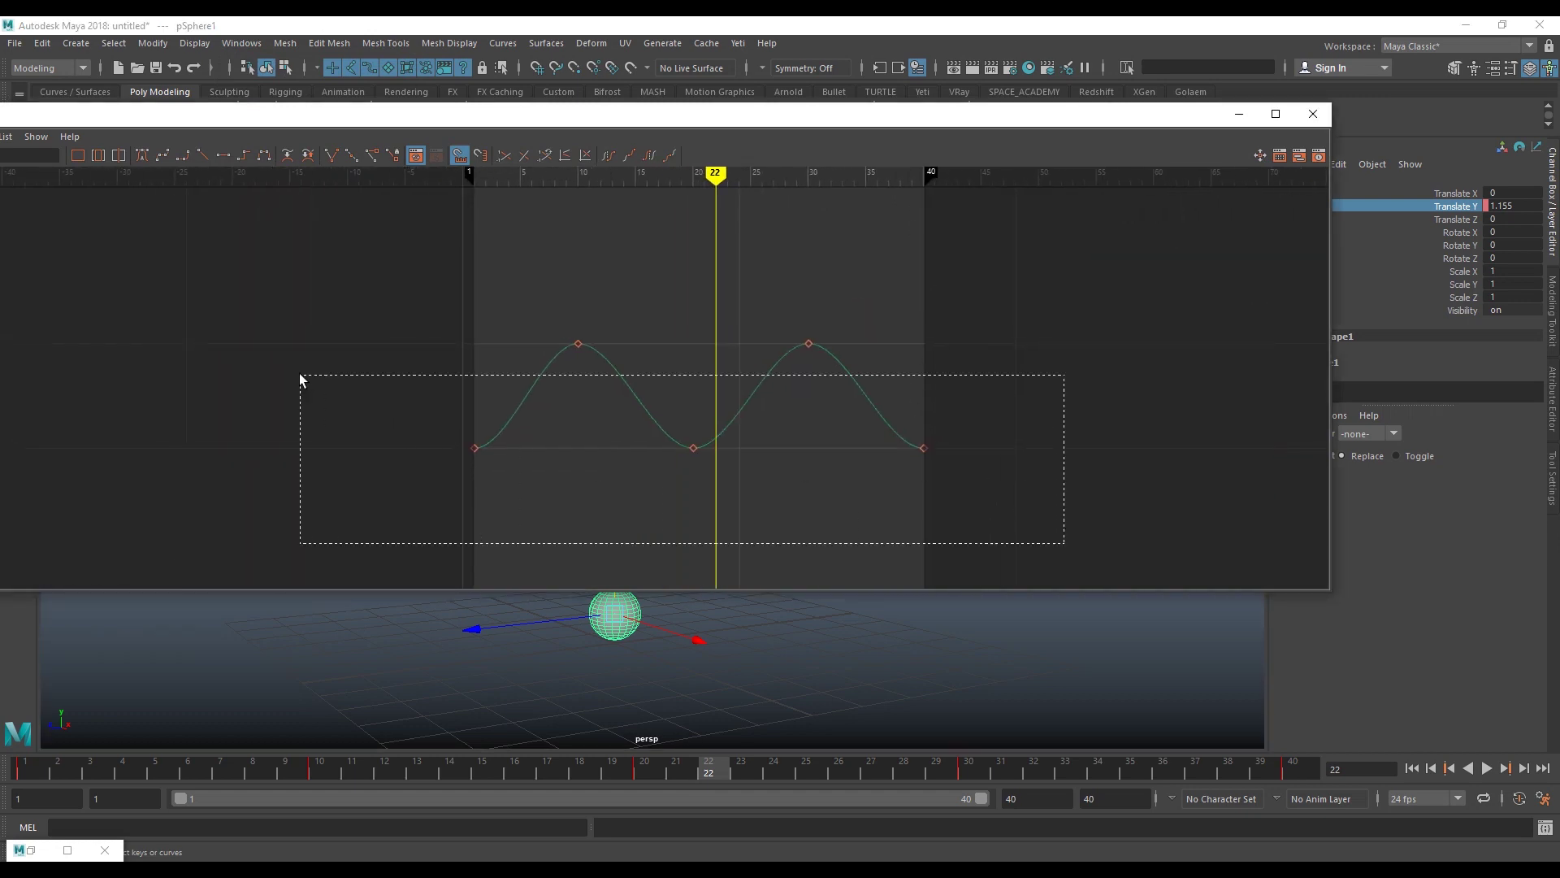
{"action": "left_click", "coordinate": [202, 156]}
{"action": "scroll", "coordinate": [783, 319], "scroll_direction": "up", "scroll_amount": 3}
{"action": "mouse_move", "coordinate": [780, 331]}
{"action": "middle_mouse_down", "text": "alt"}
{"action": "mouse_move", "coordinate": [735, 359]}
{"action": "mouse_move", "coordinate": [640, 341]}
{"action": "middle_mouse_up", "text": "alt"}
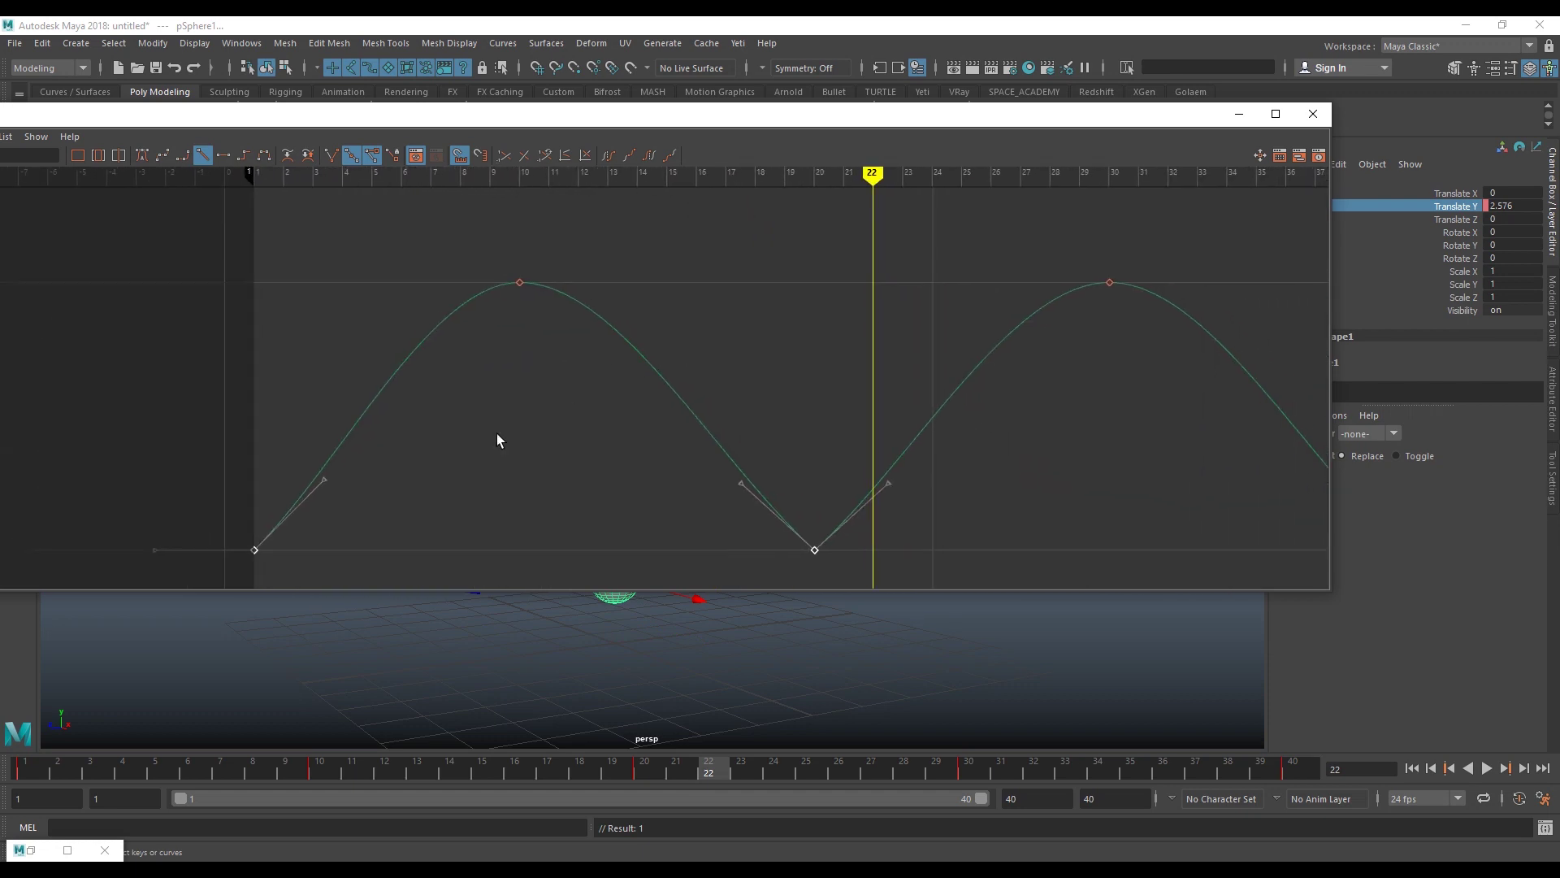
{"action": "middle_click_drag", "start_coordinate": [351, 453], "coordinate": [393, 435]}
- Steepen the frame-40 key's incoming tangent, select all keys, and close the Graph Editor
{"action": "key", "text": "a"}
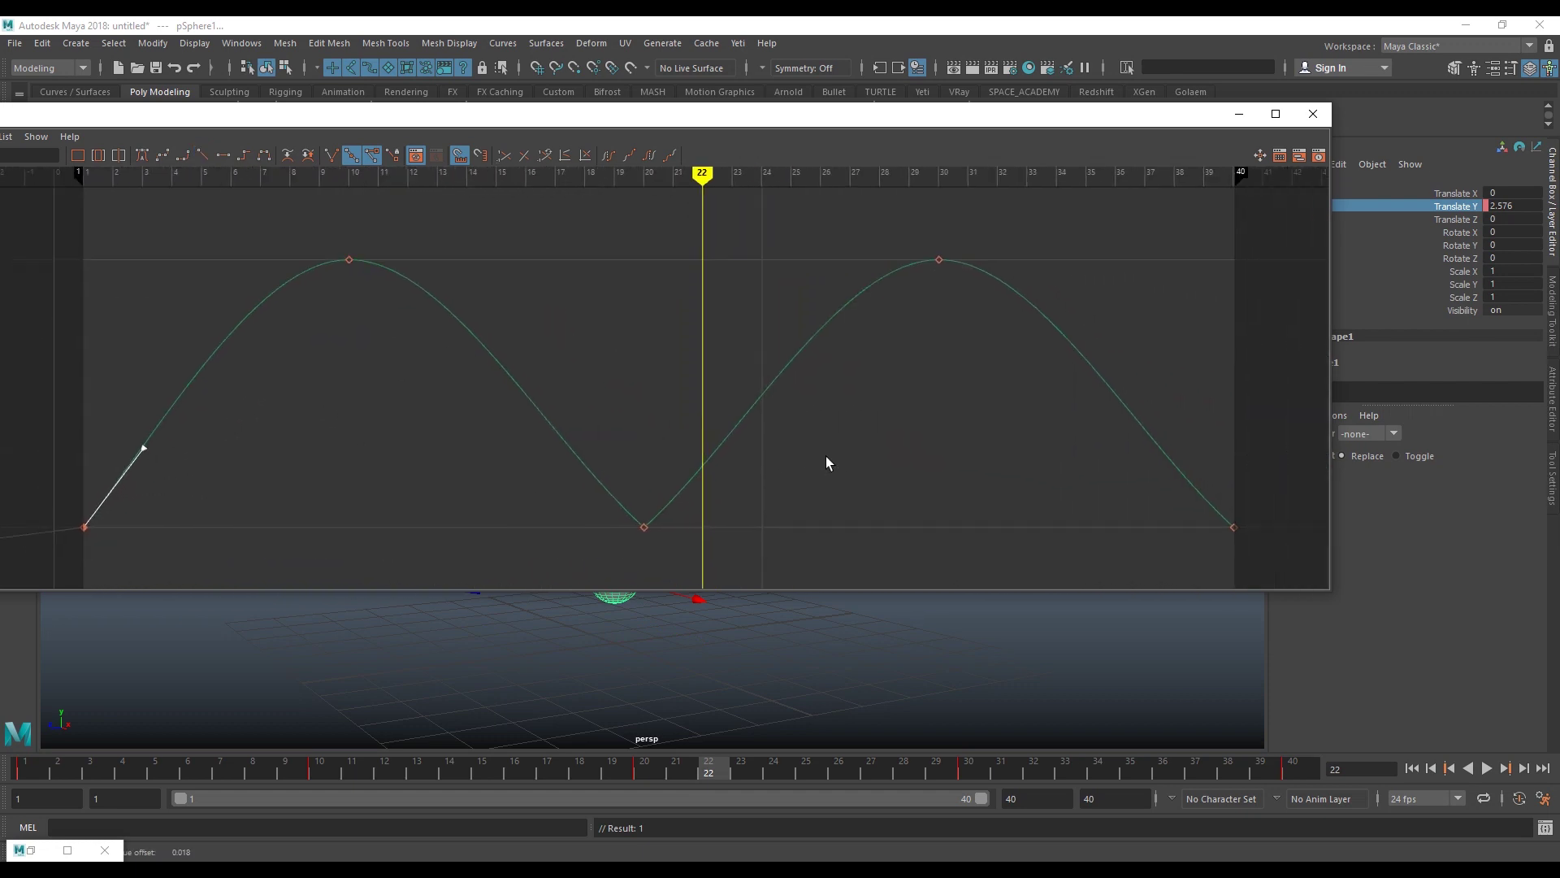
{"action": "left_click_drag", "start_coordinate": [1150, 544], "coordinate": [1174, 441]}
{"action": "middle_click_drag", "start_coordinate": [993, 483], "coordinate": [1008, 458]}
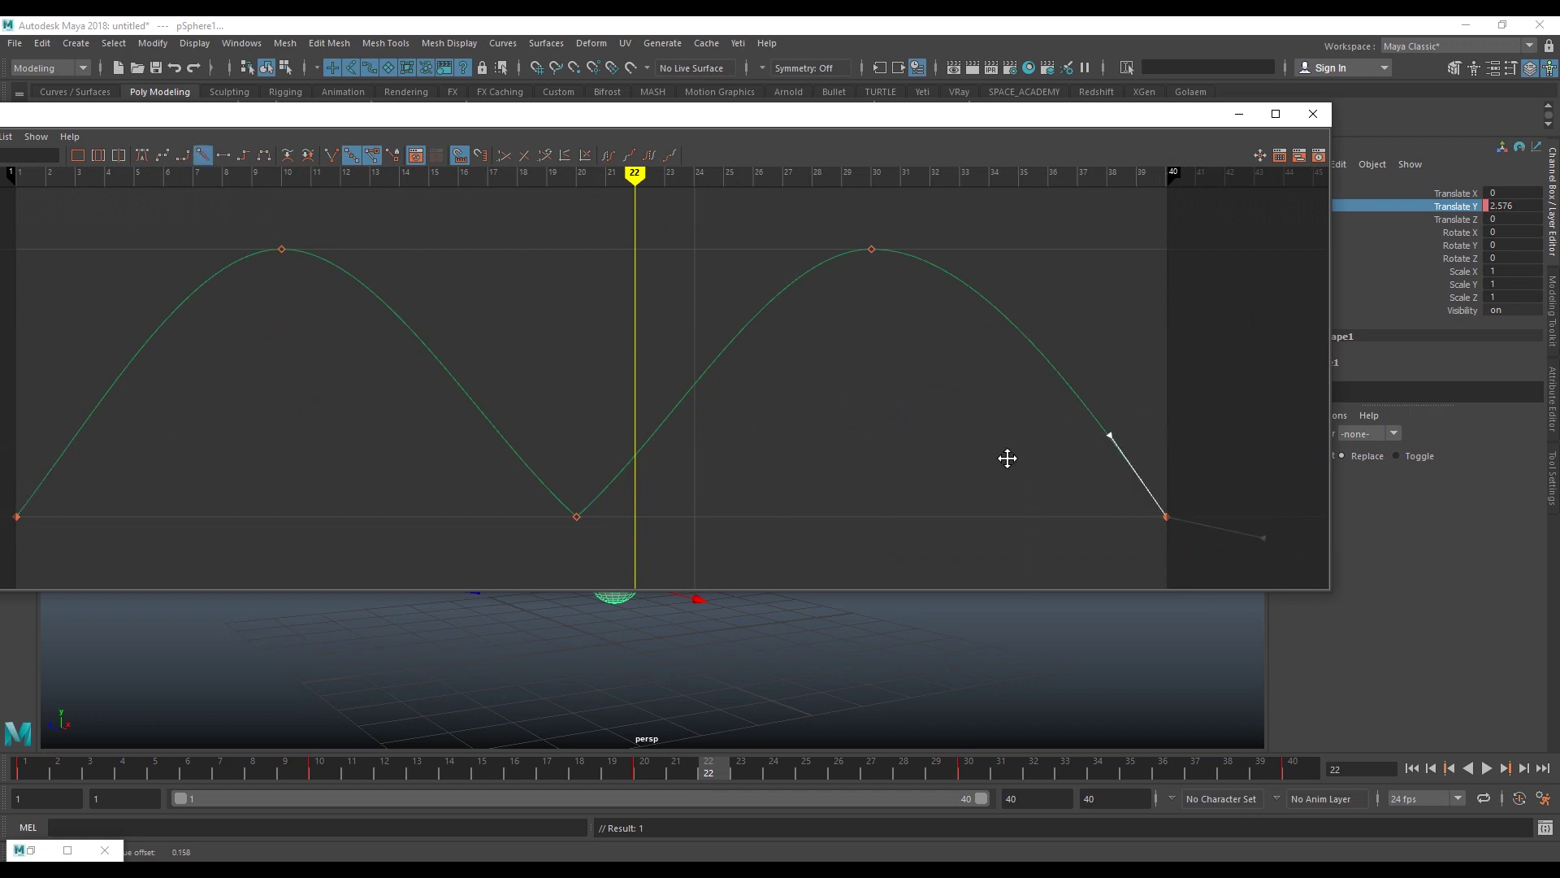
{"action": "middle_click_drag", "start_coordinate": [671, 524], "coordinate": [703, 510], "text": "alt"}
{"action": "left_click", "coordinate": [1024, 348]}
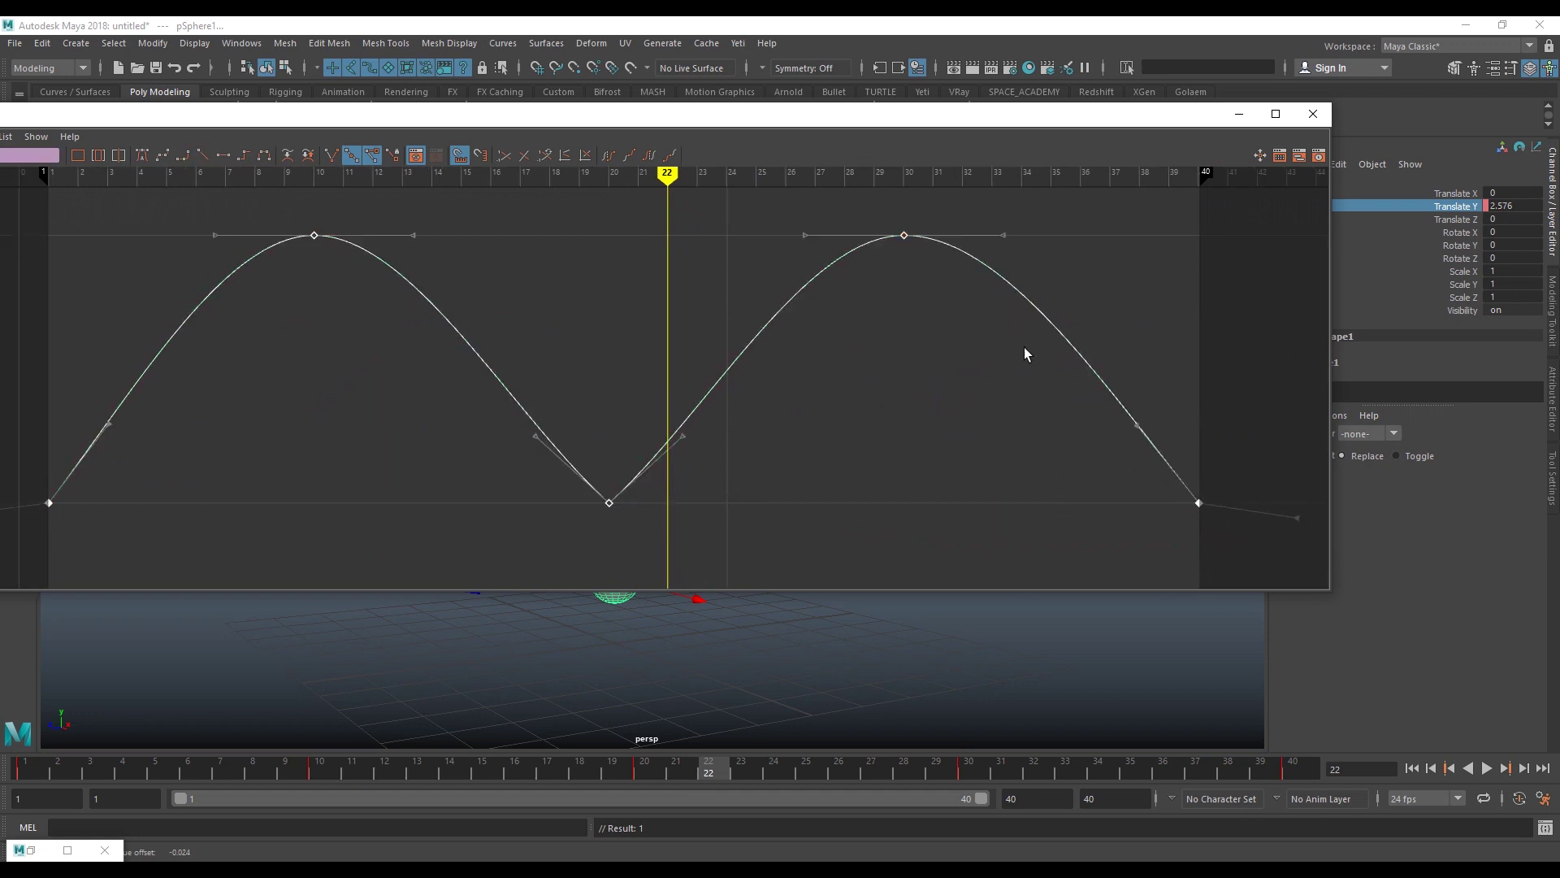
{"action": "left_click", "coordinate": [1313, 114]}
{"action": "middle_click_drag", "start_coordinate": [816, 495], "coordinate": [849, 527], "text": "alt"}
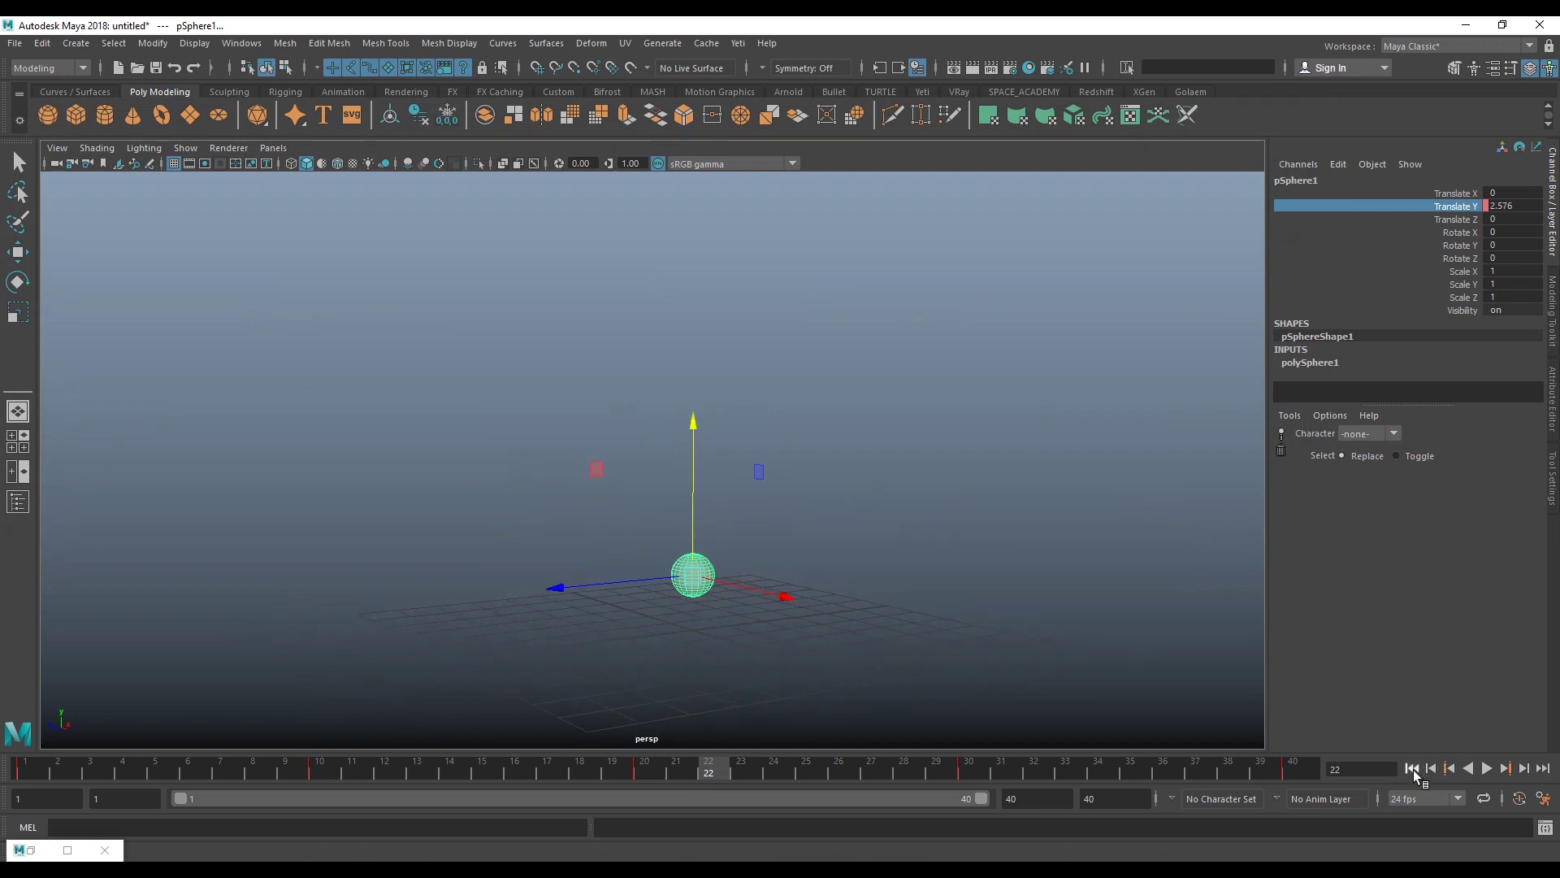
- Replay the bounce animation from the first frame and stop it
{"action": "left_click", "coordinate": [1412, 768]}
{"action": "left_click", "coordinate": [1487, 768]}
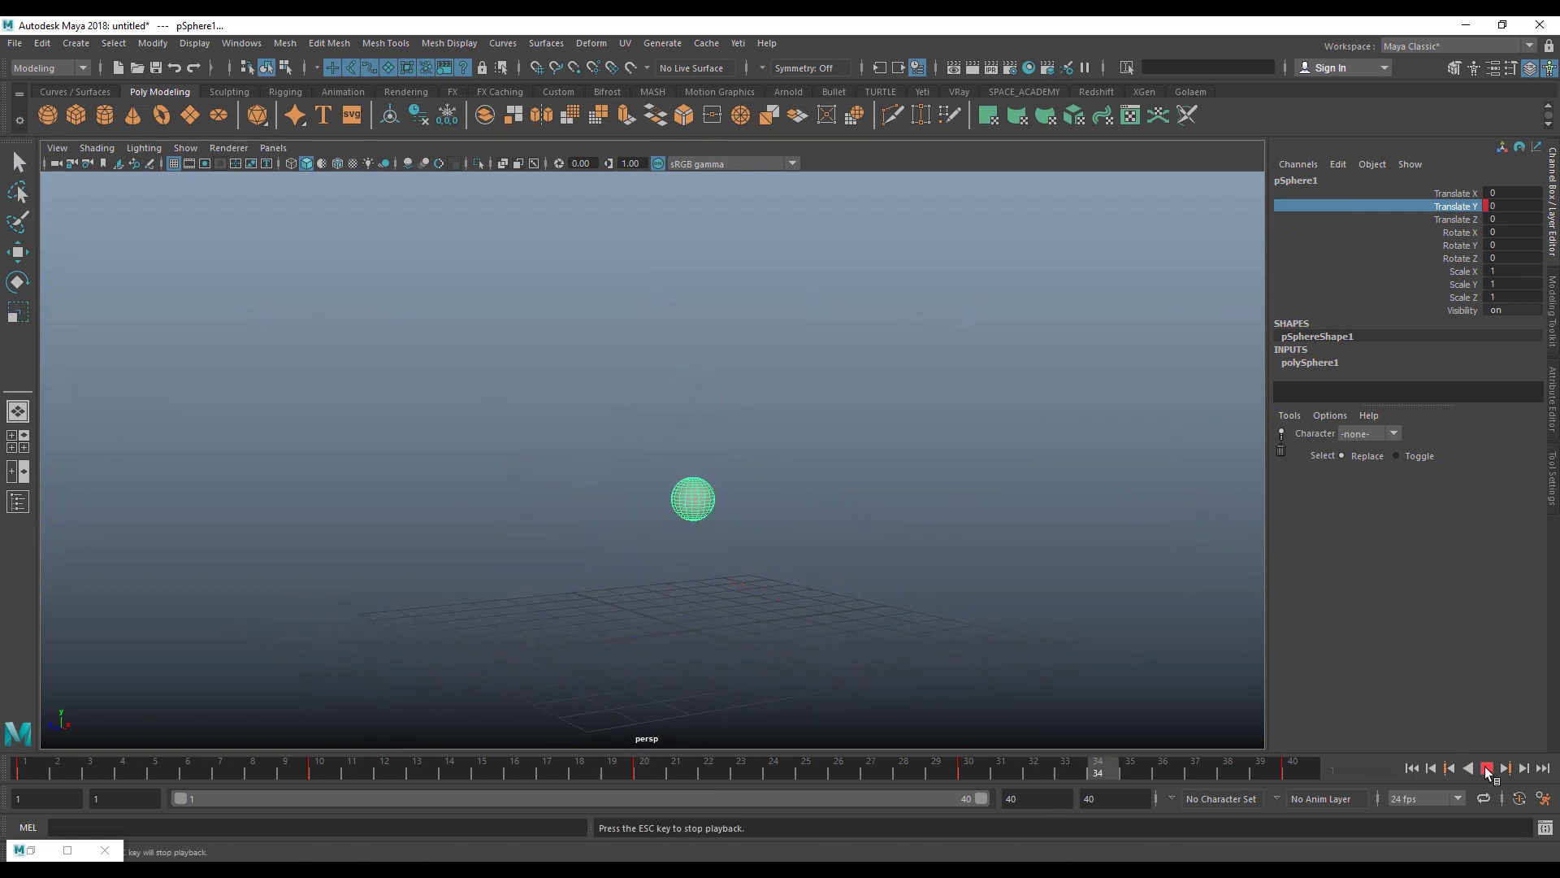
{"action": "left_click", "coordinate": [1487, 768]}
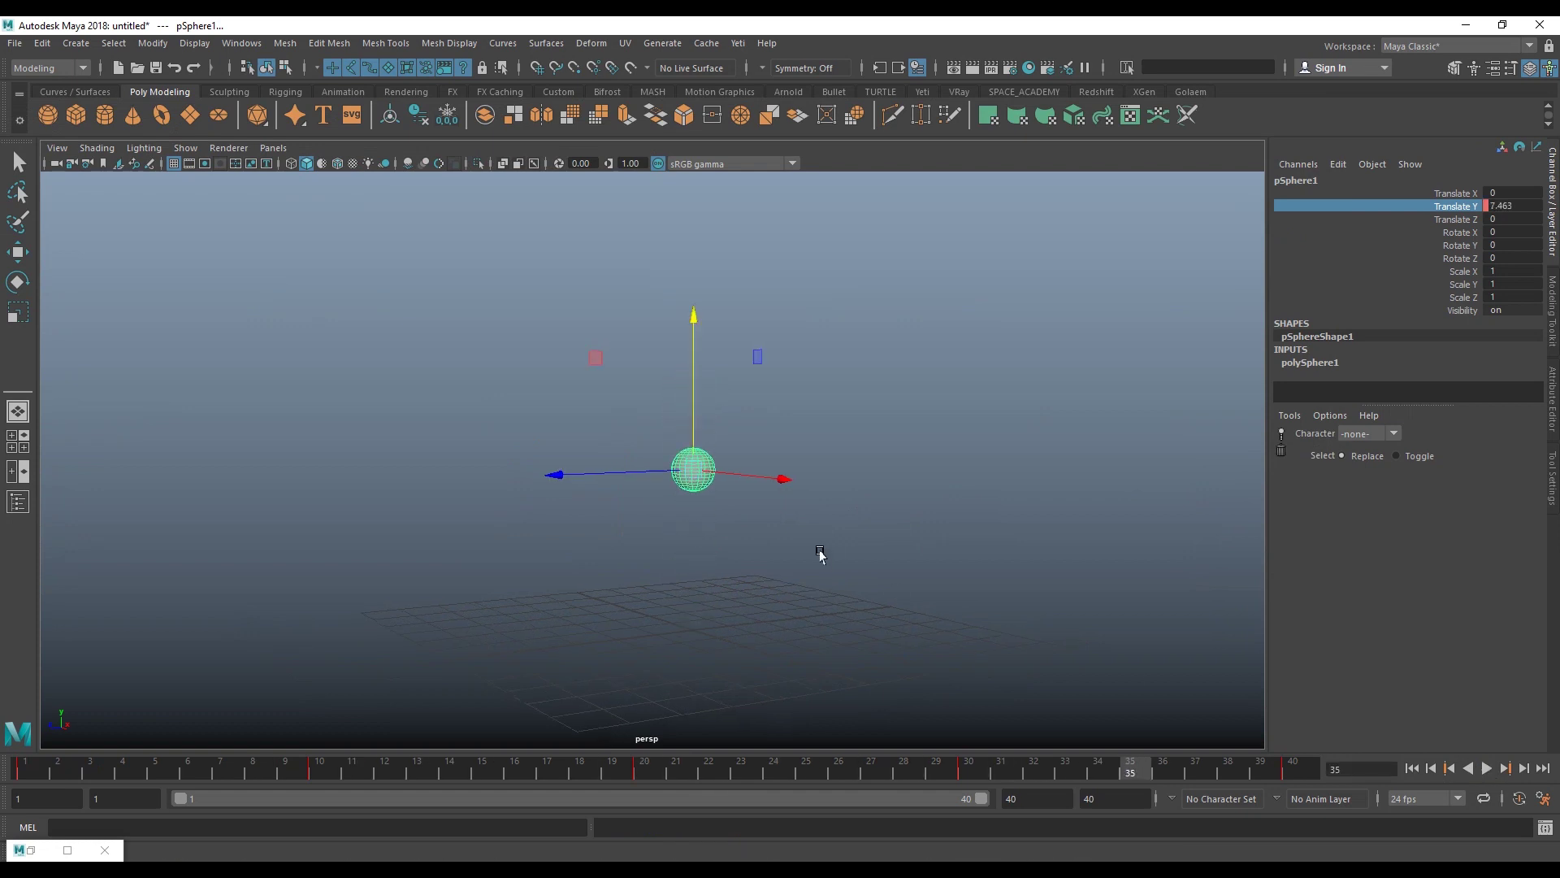
{"action": "mouse_move", "coordinate": [806, 557]}
{"action": "left_mouse_down", "text": "alt"}
{"action": "mouse_move", "coordinate": [781, 547]}
{"action": "mouse_move", "coordinate": [865, 547]}
{"action": "left_mouse_up", "text": "alt"}
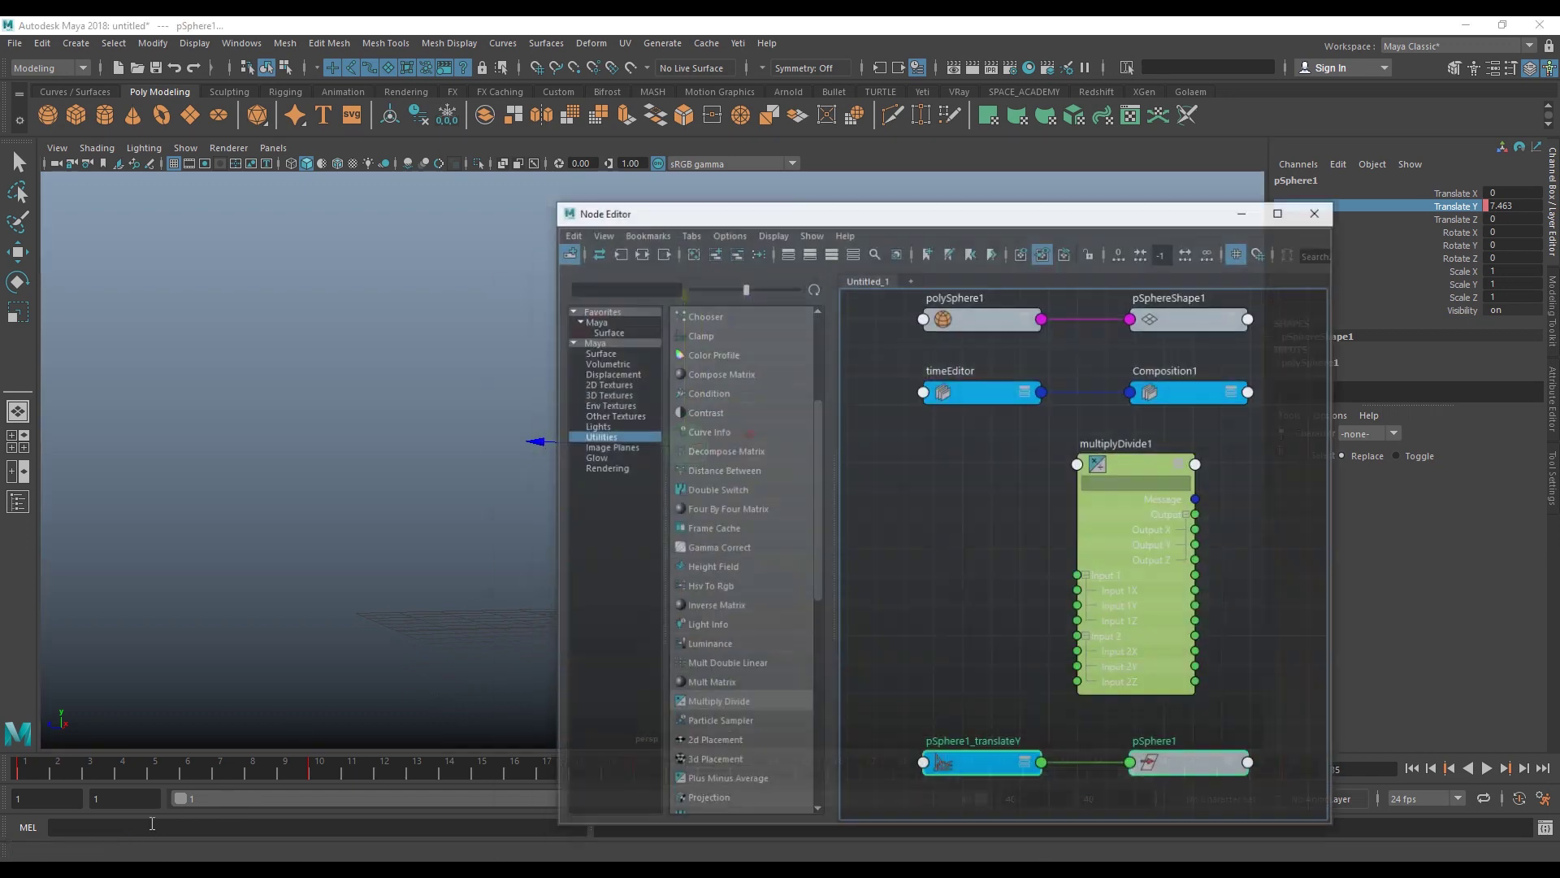
- Restore the Node Editor and position it beside the sphere in the viewport
{"action": "left_click", "coordinate": [30, 850]}
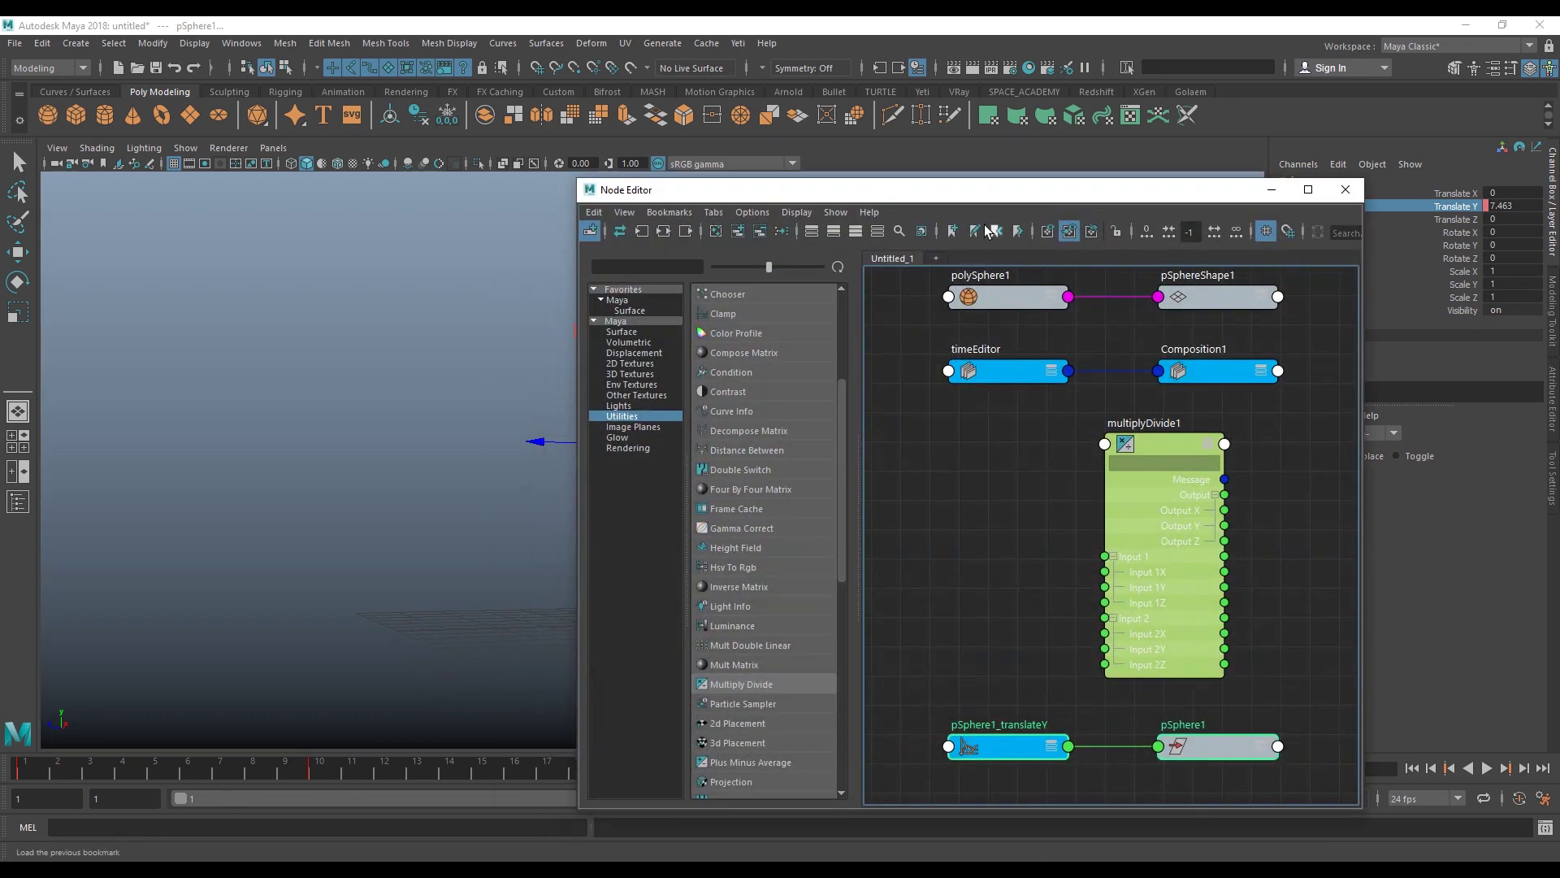
{"action": "left_click_drag", "start_coordinate": [987, 189], "coordinate": [1118, 180]}
{"action": "middle_click_drag", "start_coordinate": [457, 492], "coordinate": [230, 471], "text": "alt"}
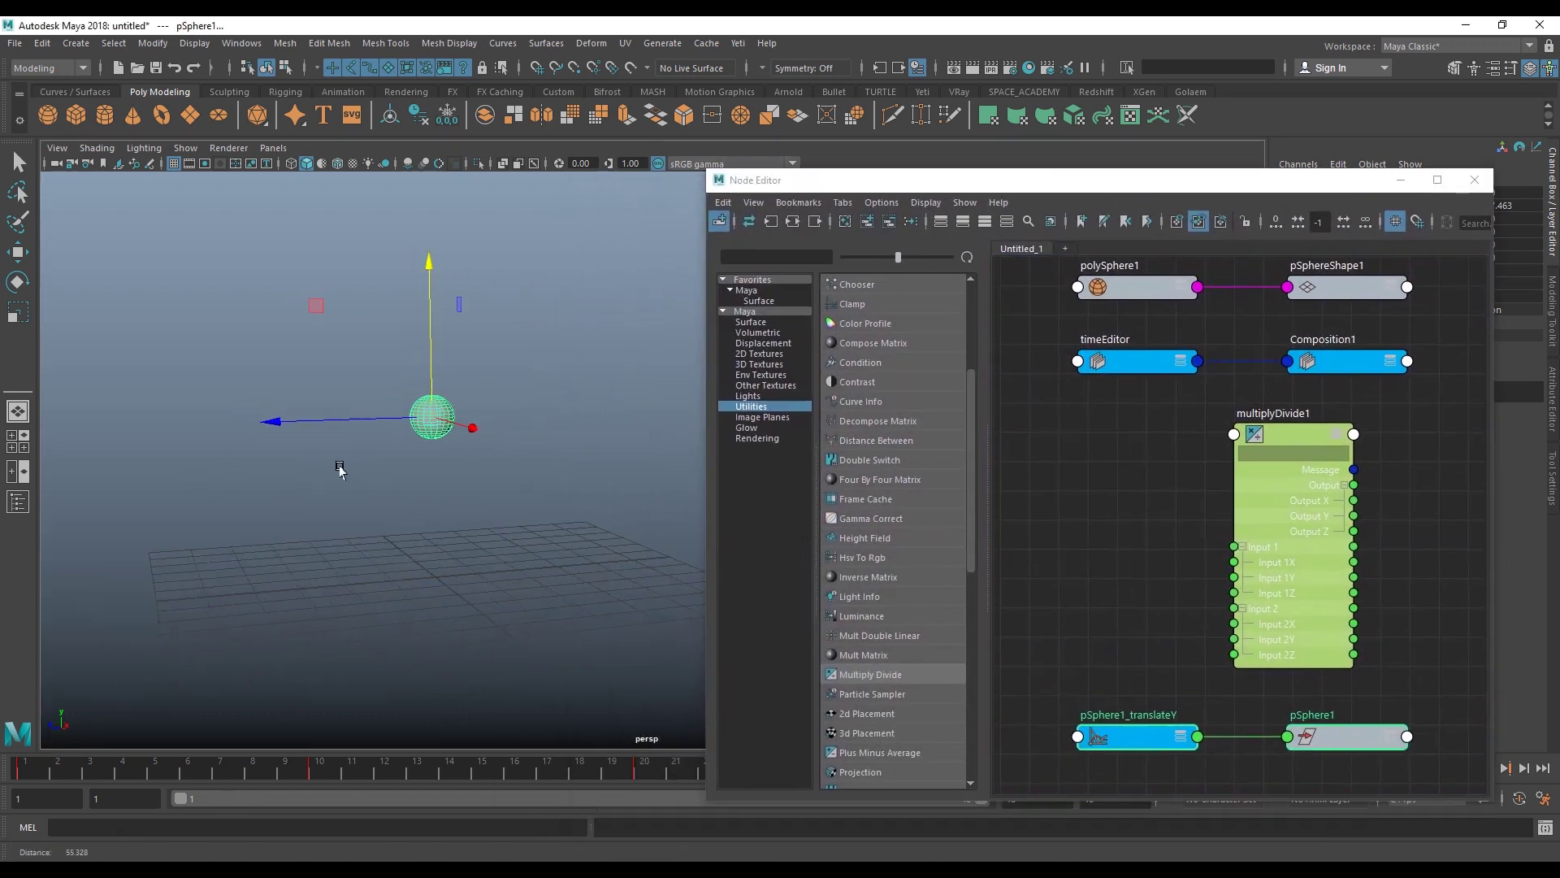
{"action": "middle_click_drag", "start_coordinate": [340, 470], "coordinate": [425, 456], "text": "alt"}
{"action": "left_click_drag", "start_coordinate": [899, 182], "coordinate": [970, 162]}
{"action": "middle_click_drag", "start_coordinate": [484, 362], "coordinate": [524, 368], "text": "alt"}
{"action": "mouse_move", "coordinate": [524, 367]}
{"action": "left_mouse_down", "text": "alt"}
{"action": "mouse_move", "coordinate": [485, 411]}
{"action": "mouse_move", "coordinate": [504, 432]}
{"action": "left_mouse_up", "text": "alt"}
{"action": "middle_click_drag", "start_coordinate": [503, 431], "coordinate": [450, 432], "text": "alt"}
{"action": "mouse_move", "coordinate": [1036, 162]}
{"action": "left_mouse_down"}
{"action": "mouse_move", "coordinate": [991, 106]}
{"action": "mouse_move", "coordinate": [941, 105]}
{"action": "left_mouse_up"}
{"action": "left_click_drag", "start_coordinate": [426, 481], "coordinate": [443, 528], "text": "alt"}
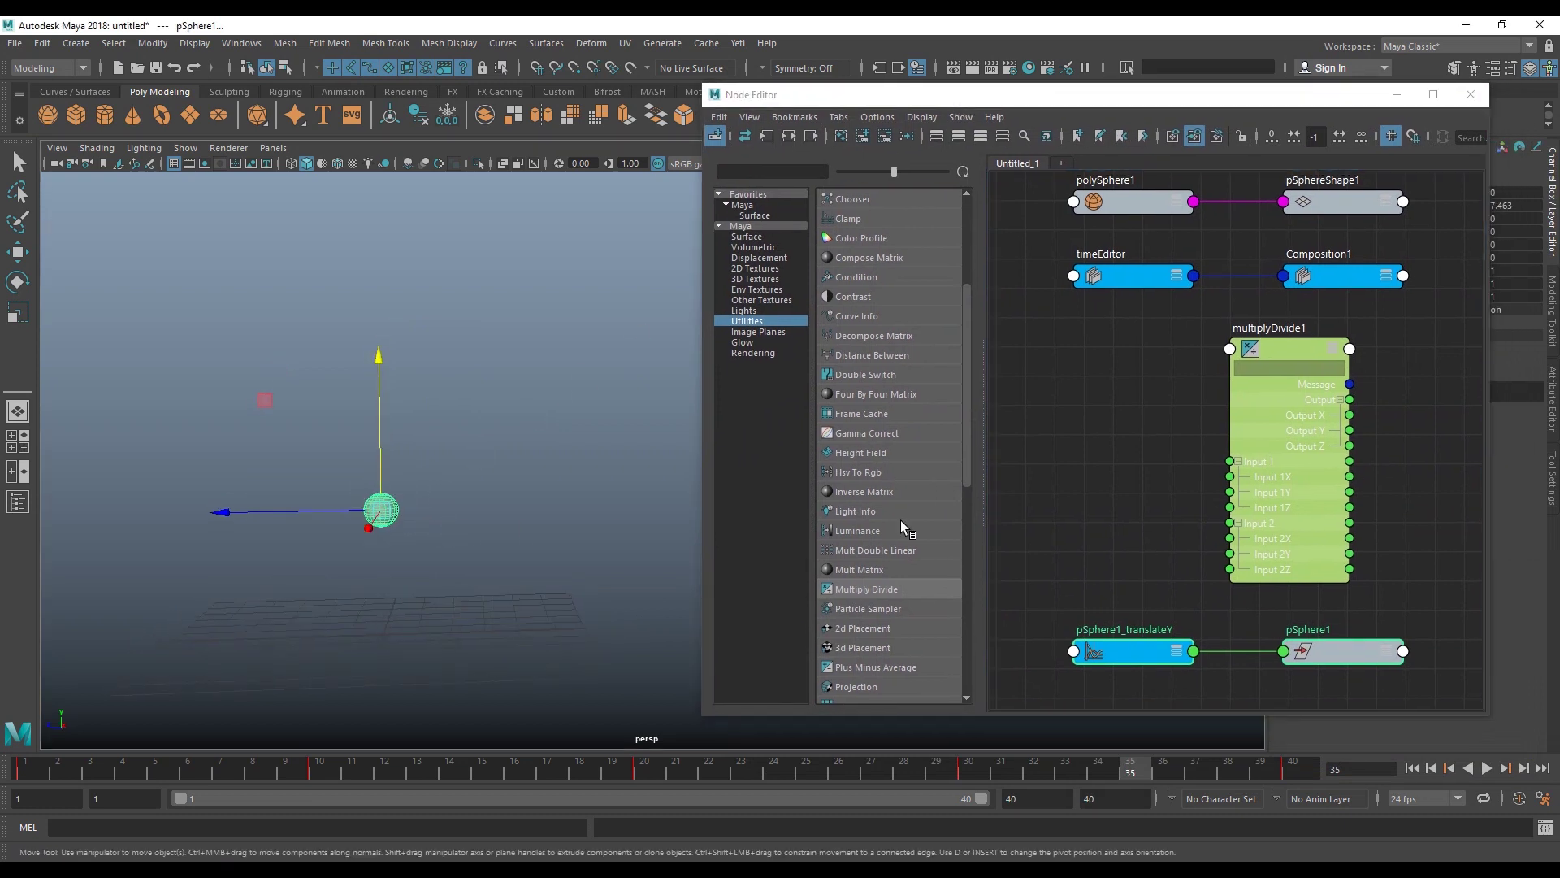
{"action": "mouse_move", "coordinate": [1115, 416]}
{"action": "middle_mouse_down", "text": "alt"}
{"action": "mouse_move", "coordinate": [1144, 499]}
{"action": "mouse_move", "coordinate": [1129, 426]}
{"action": "middle_mouse_up", "text": "alt"}
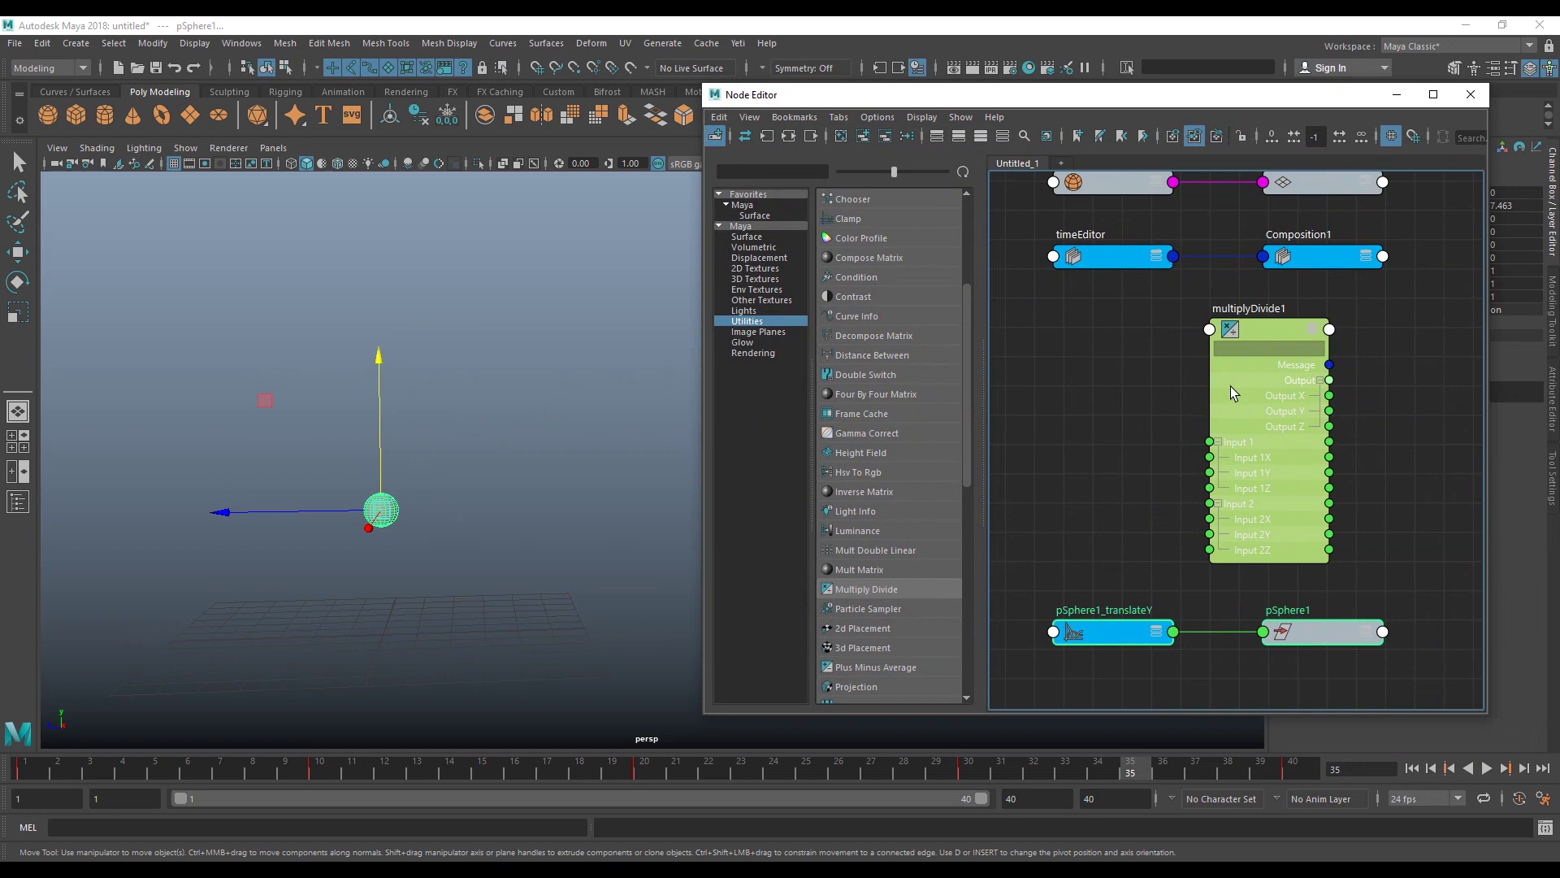
- Hide the node library and remove polySphere1, pSphereShape1, timeEditor and Composition1 from the graph
{"action": "left_click", "coordinate": [715, 136]}
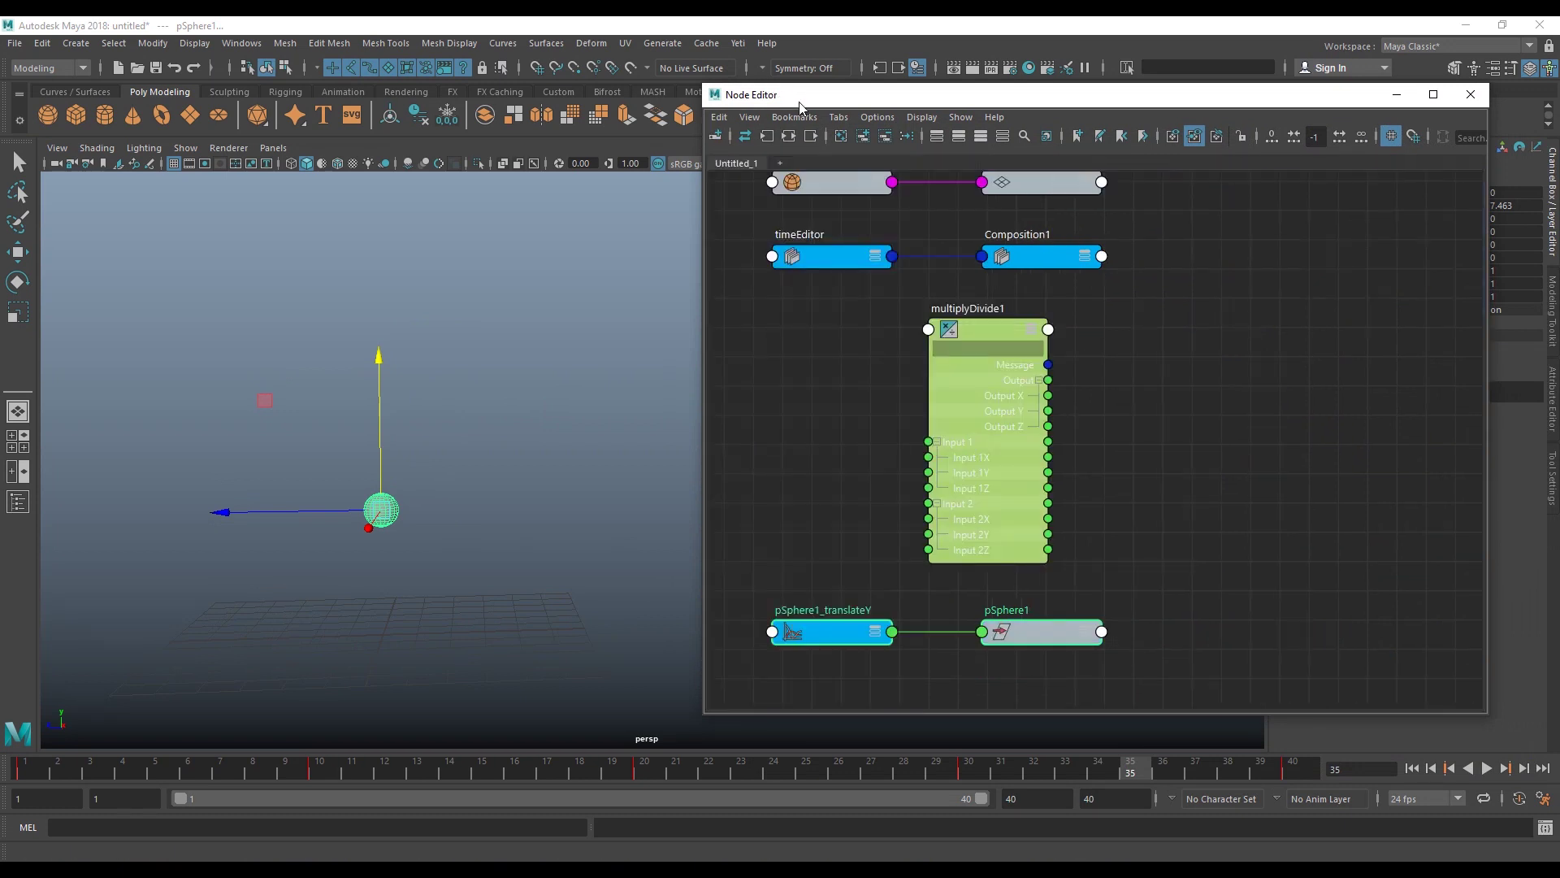
{"action": "left_click_drag", "start_coordinate": [798, 101], "coordinate": [693, 95]}
{"action": "middle_click_drag", "start_coordinate": [1124, 370], "coordinate": [1192, 412], "text": "alt"}
{"action": "left_click_drag", "start_coordinate": [1148, 323], "coordinate": [704, 182]}
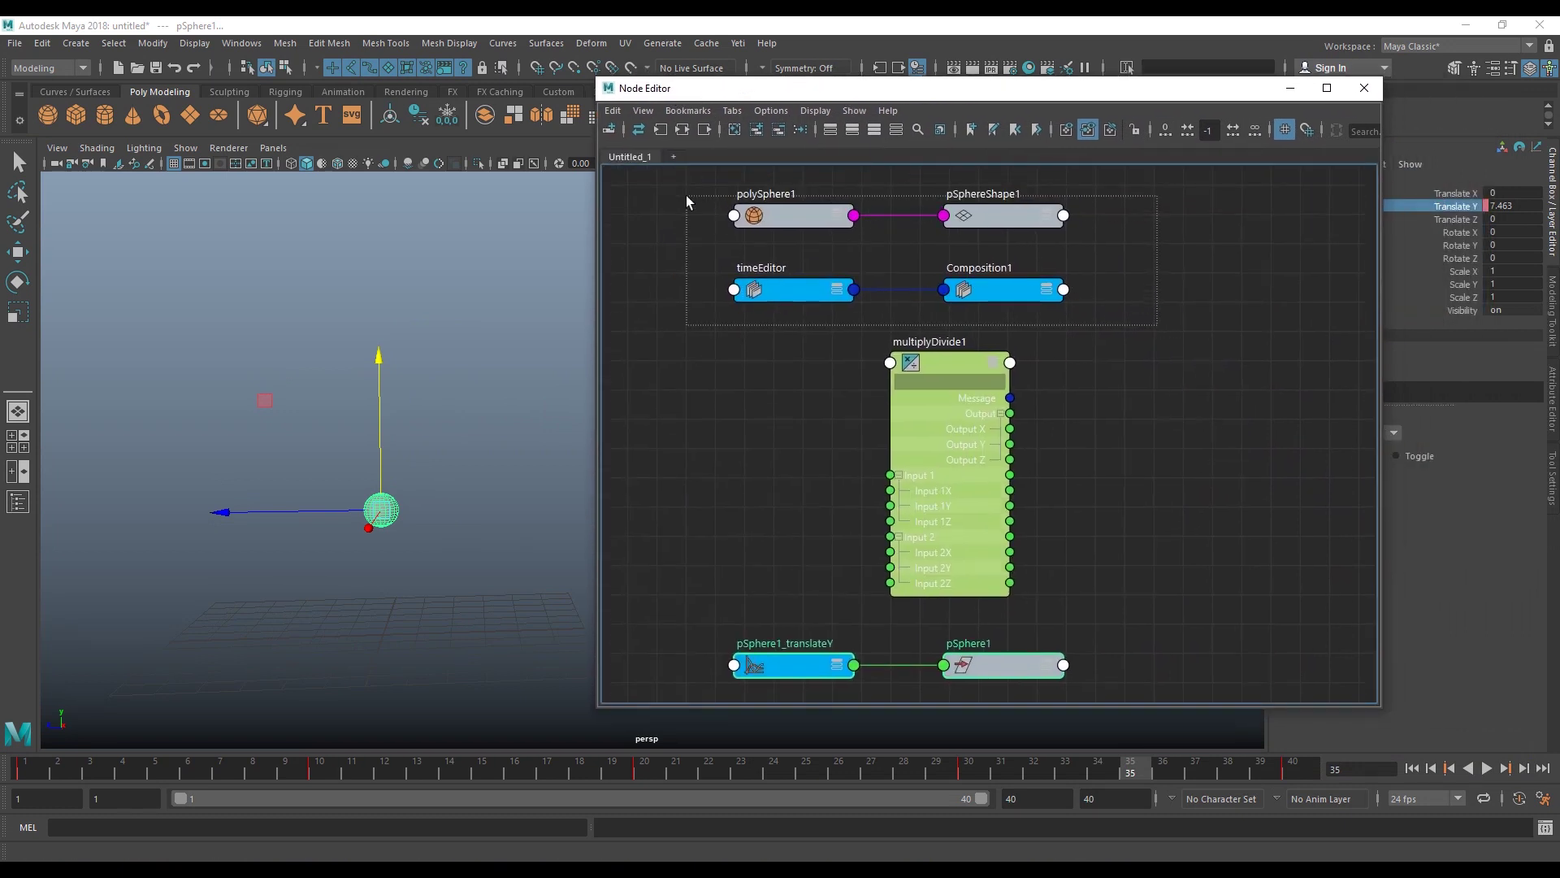
{"action": "left_click", "coordinate": [778, 130]}
{"action": "middle_click_drag", "start_coordinate": [1057, 463], "coordinate": [1121, 365], "text": "alt"}
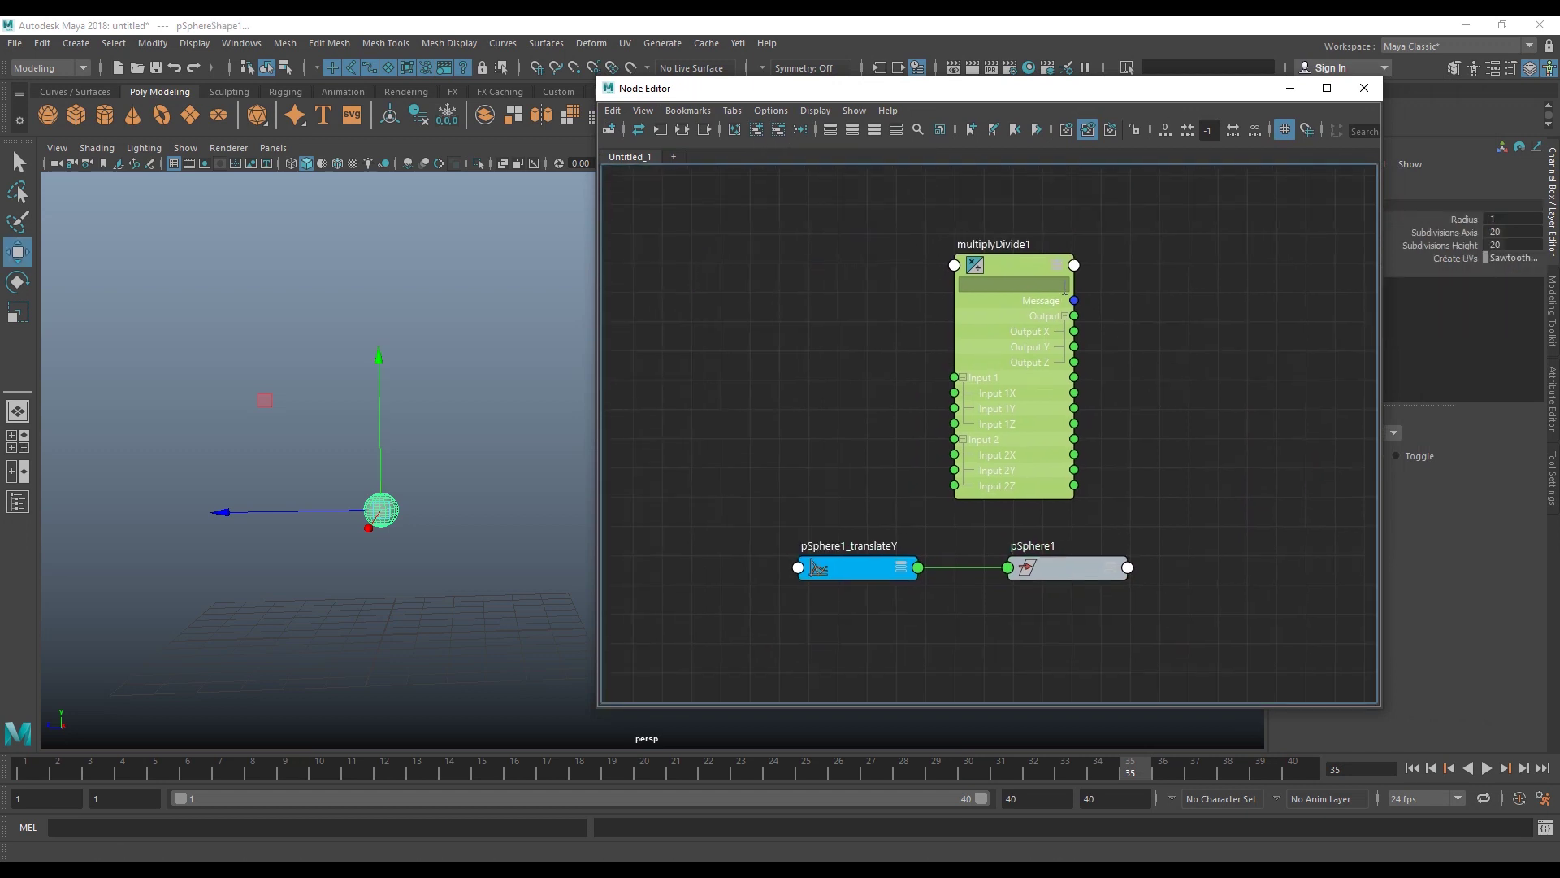
- Move multiplyDivide1 right and pSphere1_translateY up, showing its full attributes
{"action": "left_click_drag", "start_coordinate": [1057, 280], "coordinate": [1176, 286]}
{"action": "middle_click_drag", "start_coordinate": [890, 572], "coordinate": [848, 578], "text": "alt"}
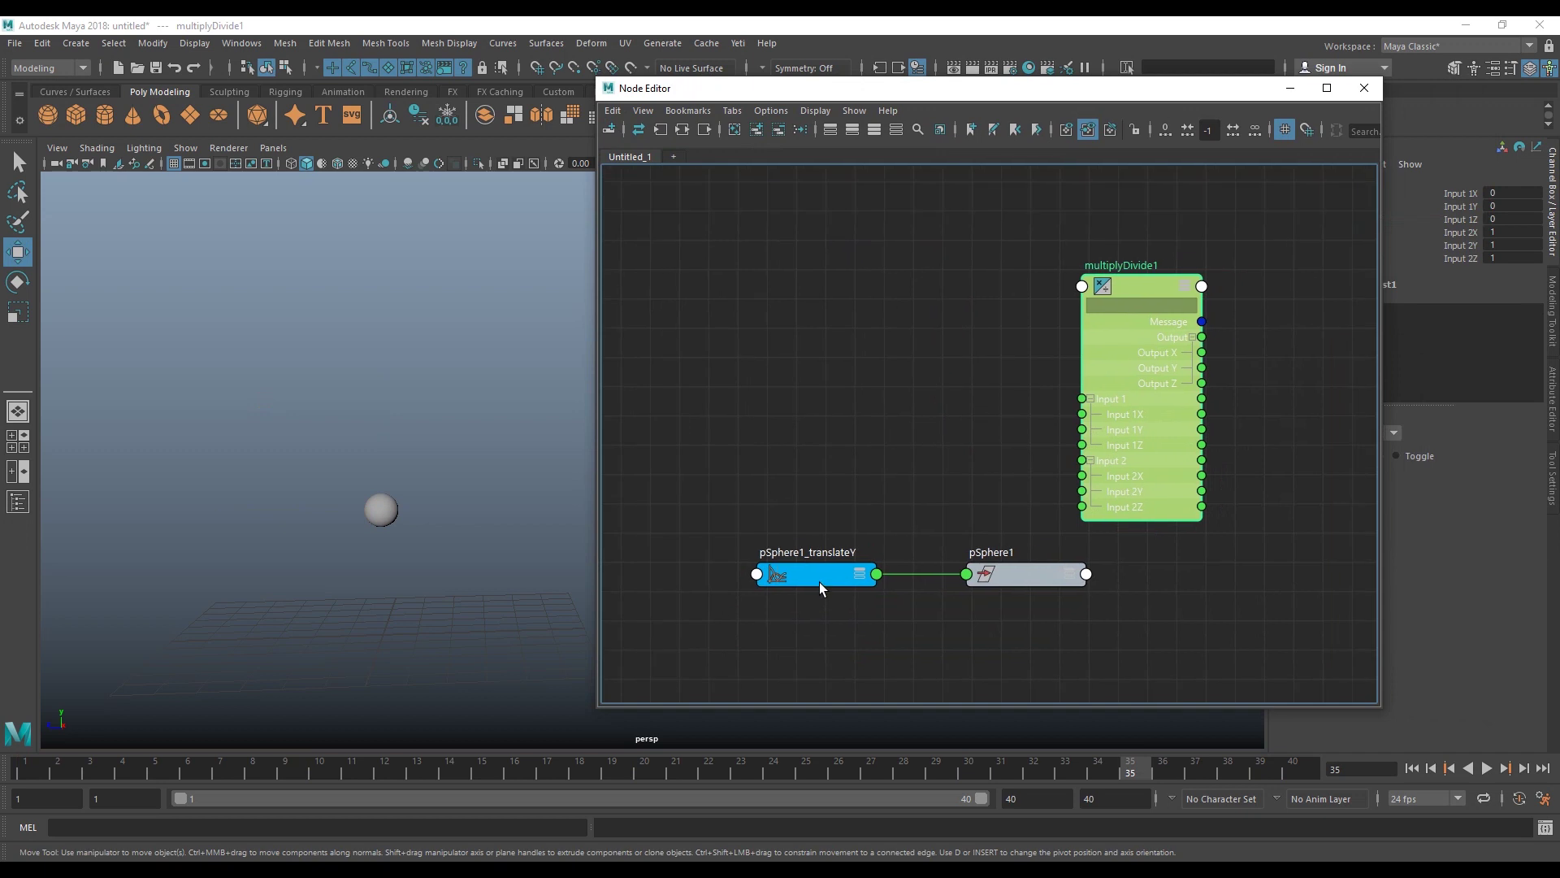
{"action": "left_click_drag", "start_coordinate": [819, 582], "coordinate": [855, 330]}
{"action": "key", "text": "ctrl+a"}
{"action": "mouse_move", "coordinate": [964, 81]}
{"action": "left_mouse_down"}
{"action": "mouse_move", "coordinate": [738, 195]}
{"action": "mouse_move", "coordinate": [773, 199]}
{"action": "left_mouse_up"}
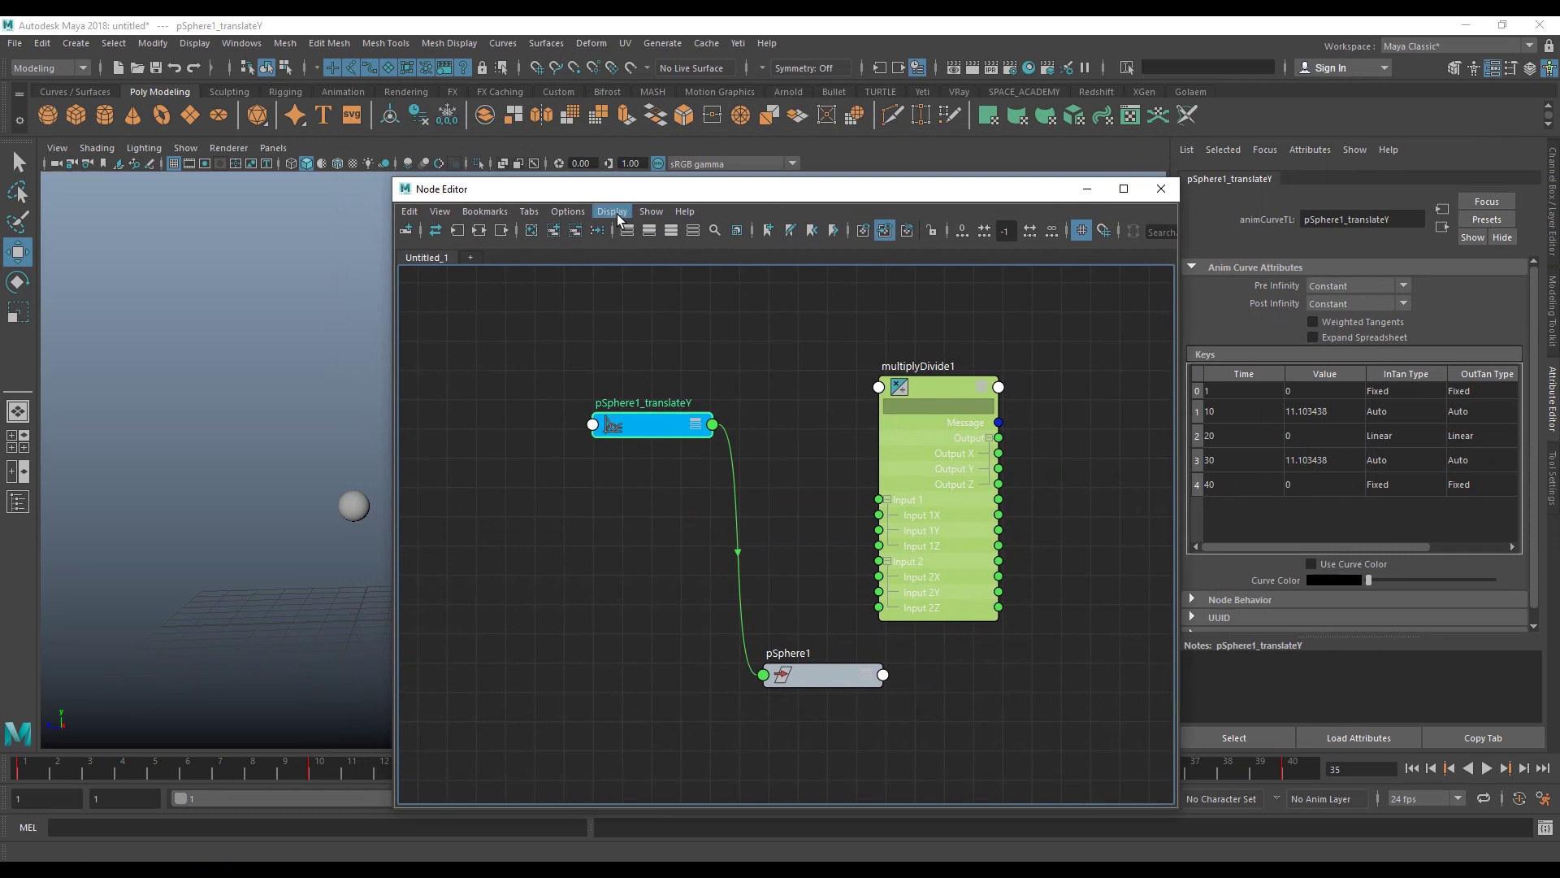
- Play and stop the bounce with Alt+V, then place pSphere1_translateY left and pSphere1 below
{"action": "left_click_drag", "start_coordinate": [370, 437], "coordinate": [285, 539]}
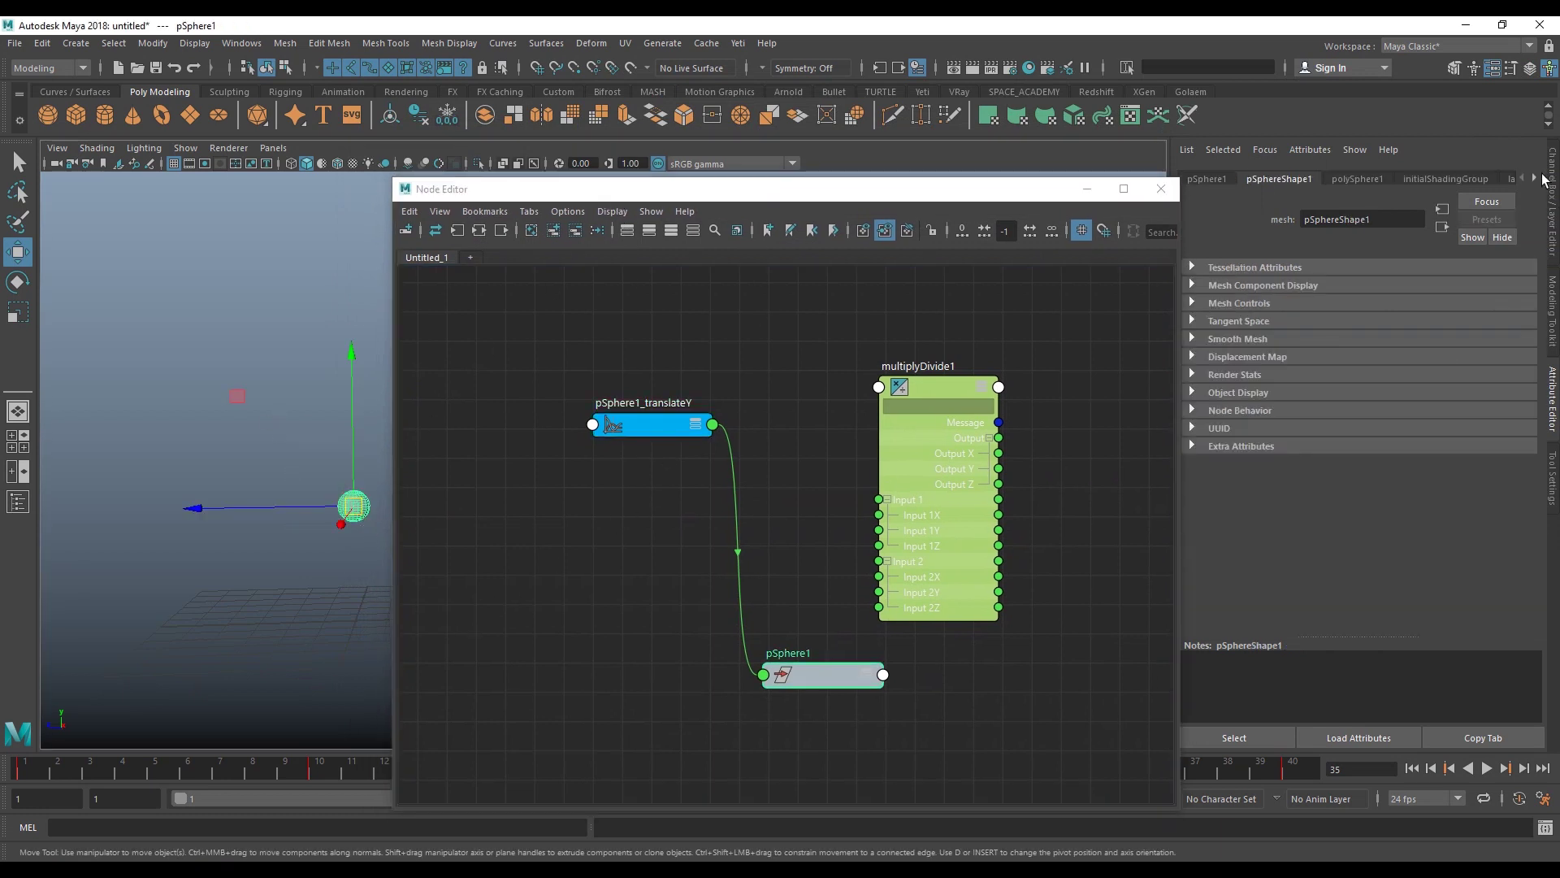
{"action": "left_click", "coordinate": [1554, 235]}
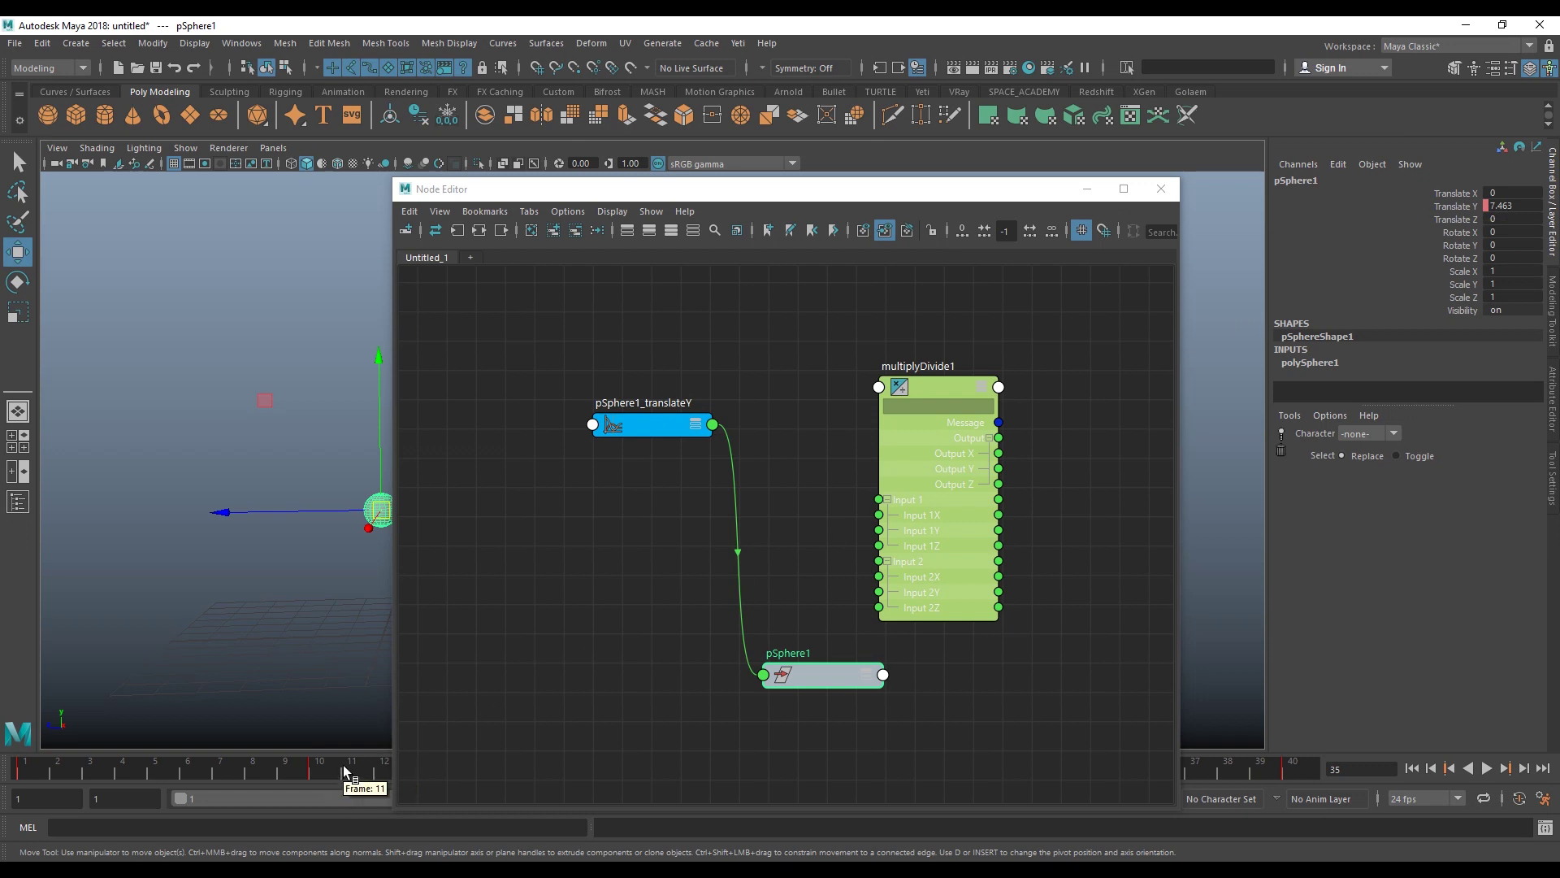
{"action": "key", "text": "alt+v"}
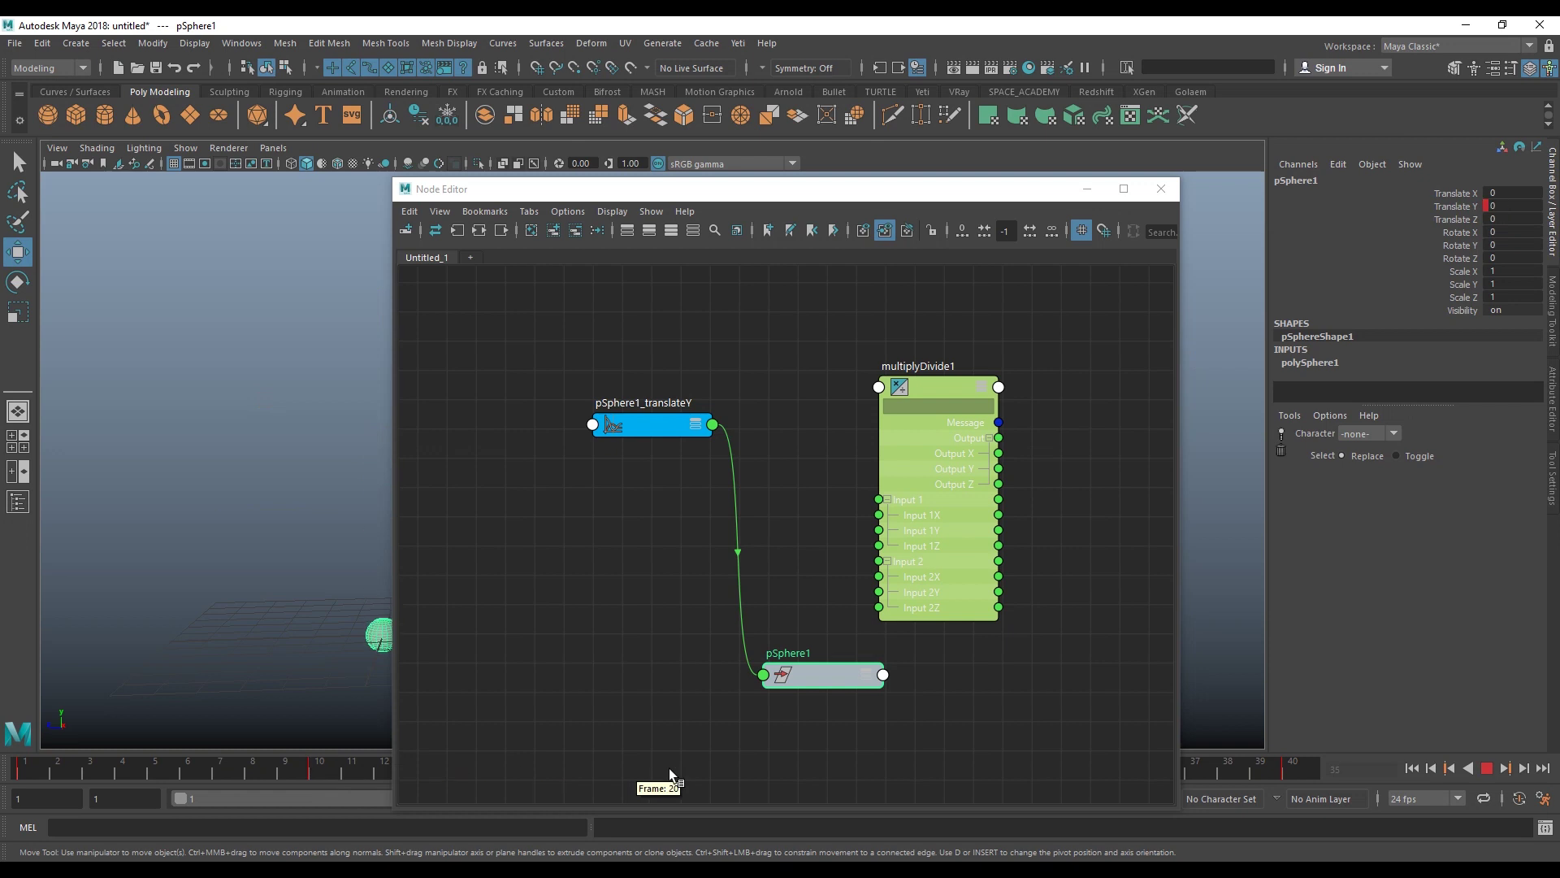
{"action": "key", "text": "alt+v"}
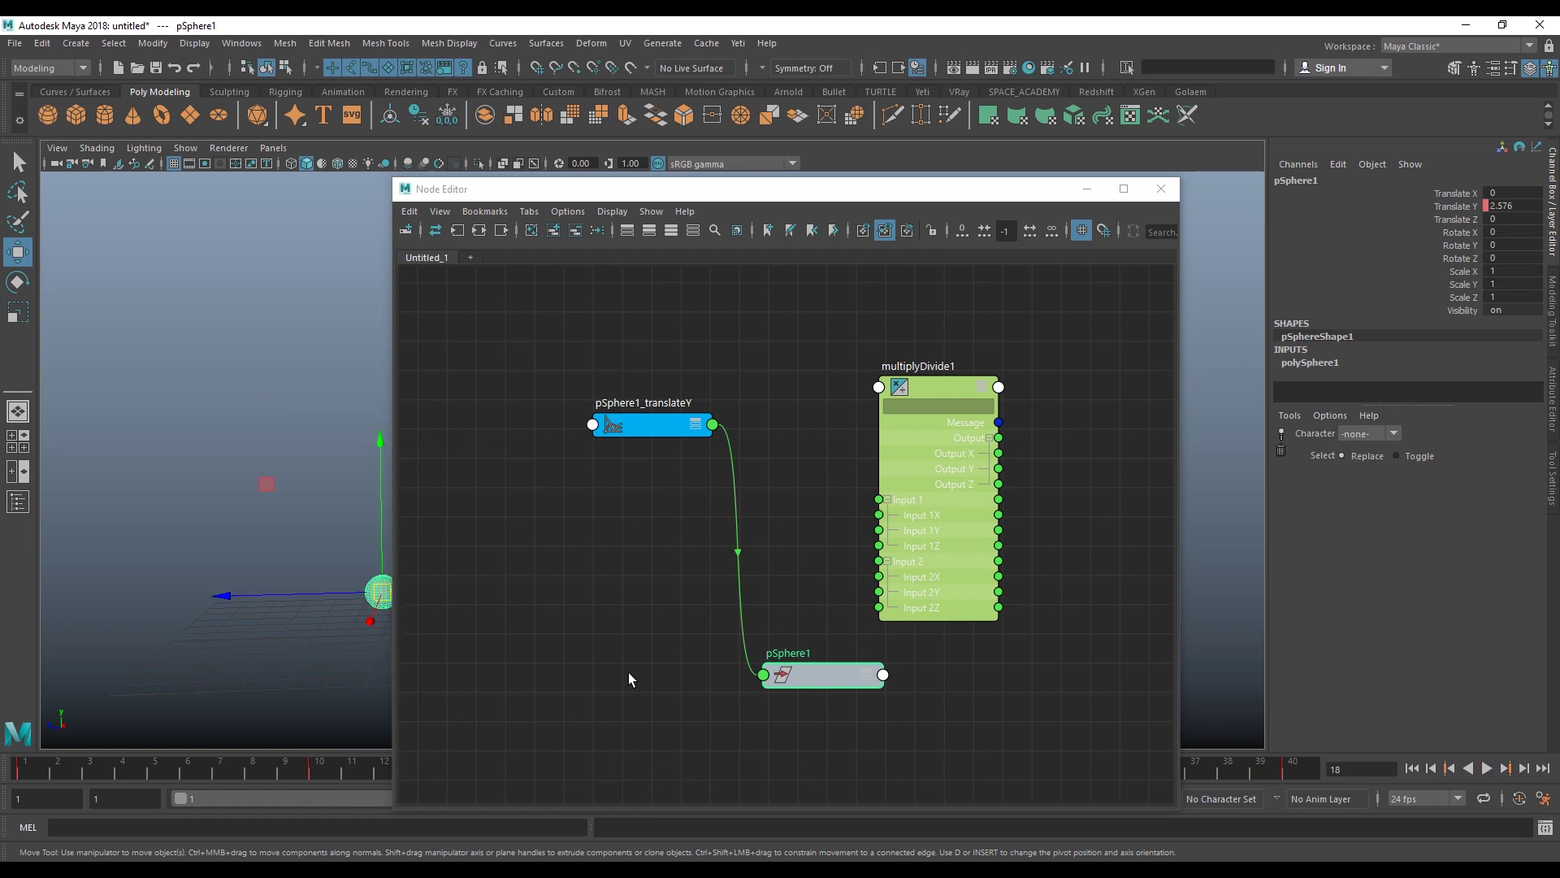
{"action": "left_click_drag", "start_coordinate": [674, 424], "coordinate": [586, 470]}
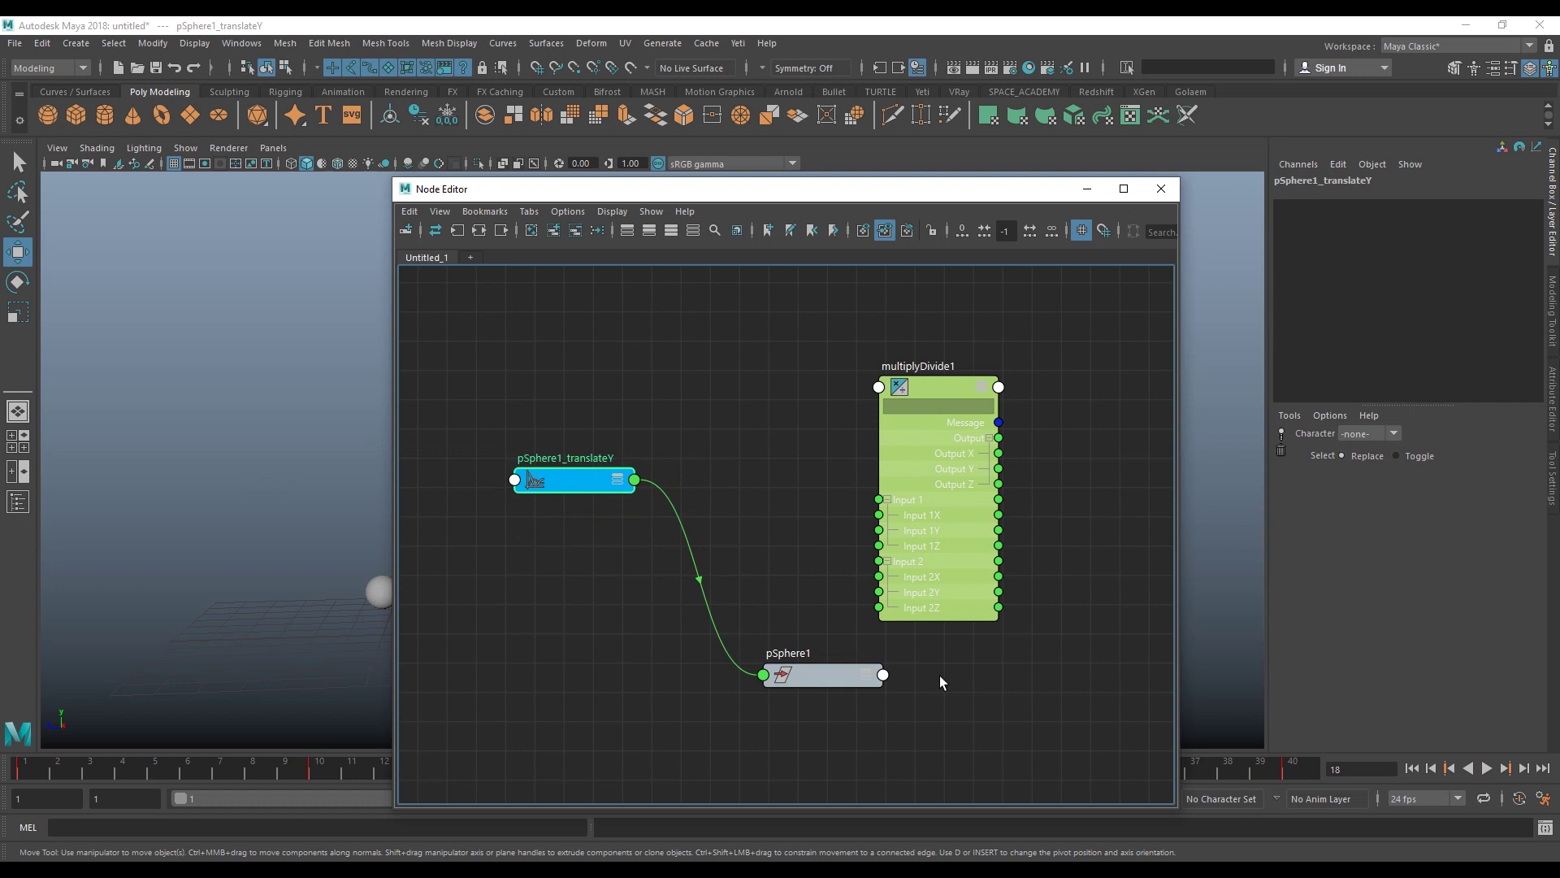
{"action": "left_click_drag", "start_coordinate": [870, 680], "coordinate": [870, 709]}
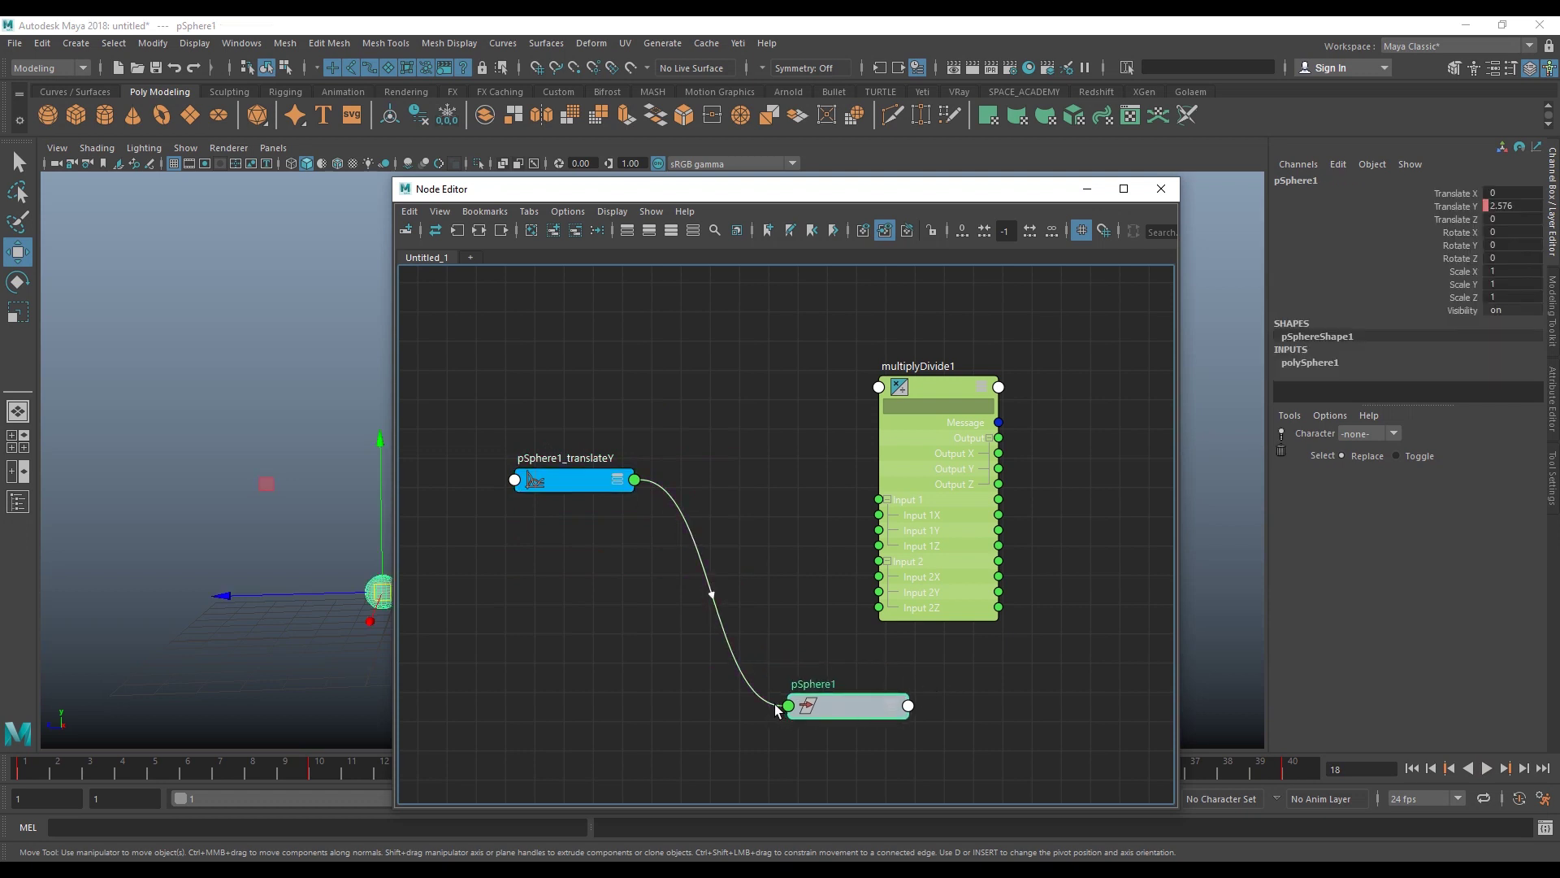
- Expand pSphere1 and its Translate attribute to list Translate X, Y and Z
{"action": "left_click", "coordinate": [894, 706]}
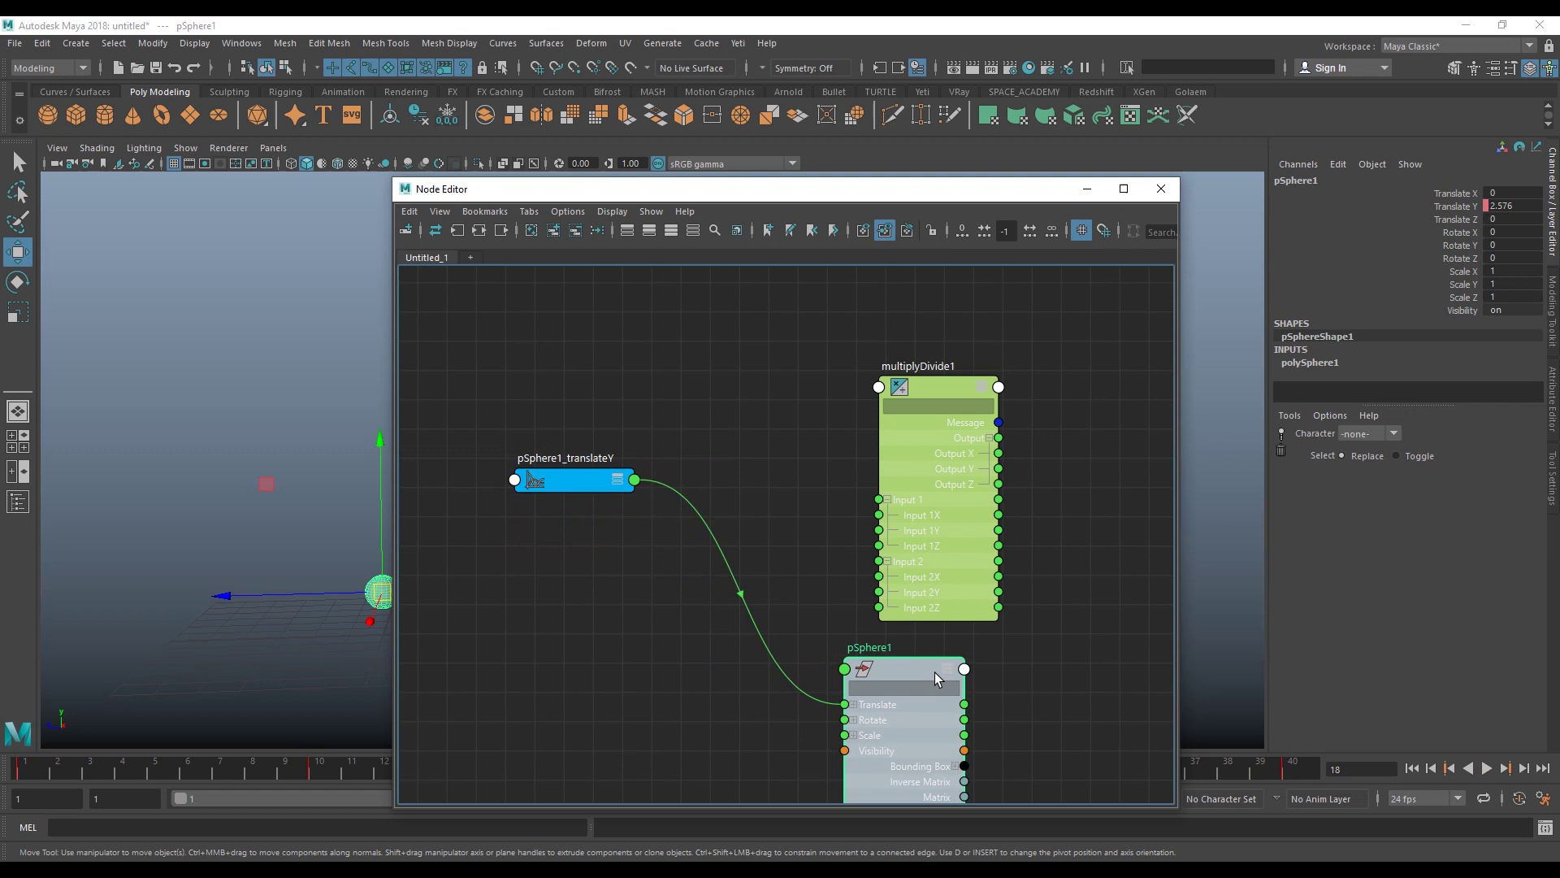
{"action": "left_click_drag", "start_coordinate": [568, 472], "coordinate": [618, 695]}
{"action": "left_click", "coordinate": [835, 701]}
{"action": "left_click_drag", "start_coordinate": [902, 664], "coordinate": [820, 655]}
- Arrange the Node Editor with pSphere1 lower right and multiplyDivide1 between the nodes
{"action": "mouse_move", "coordinate": [659, 194]}
{"action": "left_mouse_down"}
{"action": "mouse_move", "coordinate": [809, 188]}
{"action": "mouse_move", "coordinate": [786, 201]}
{"action": "left_mouse_up"}
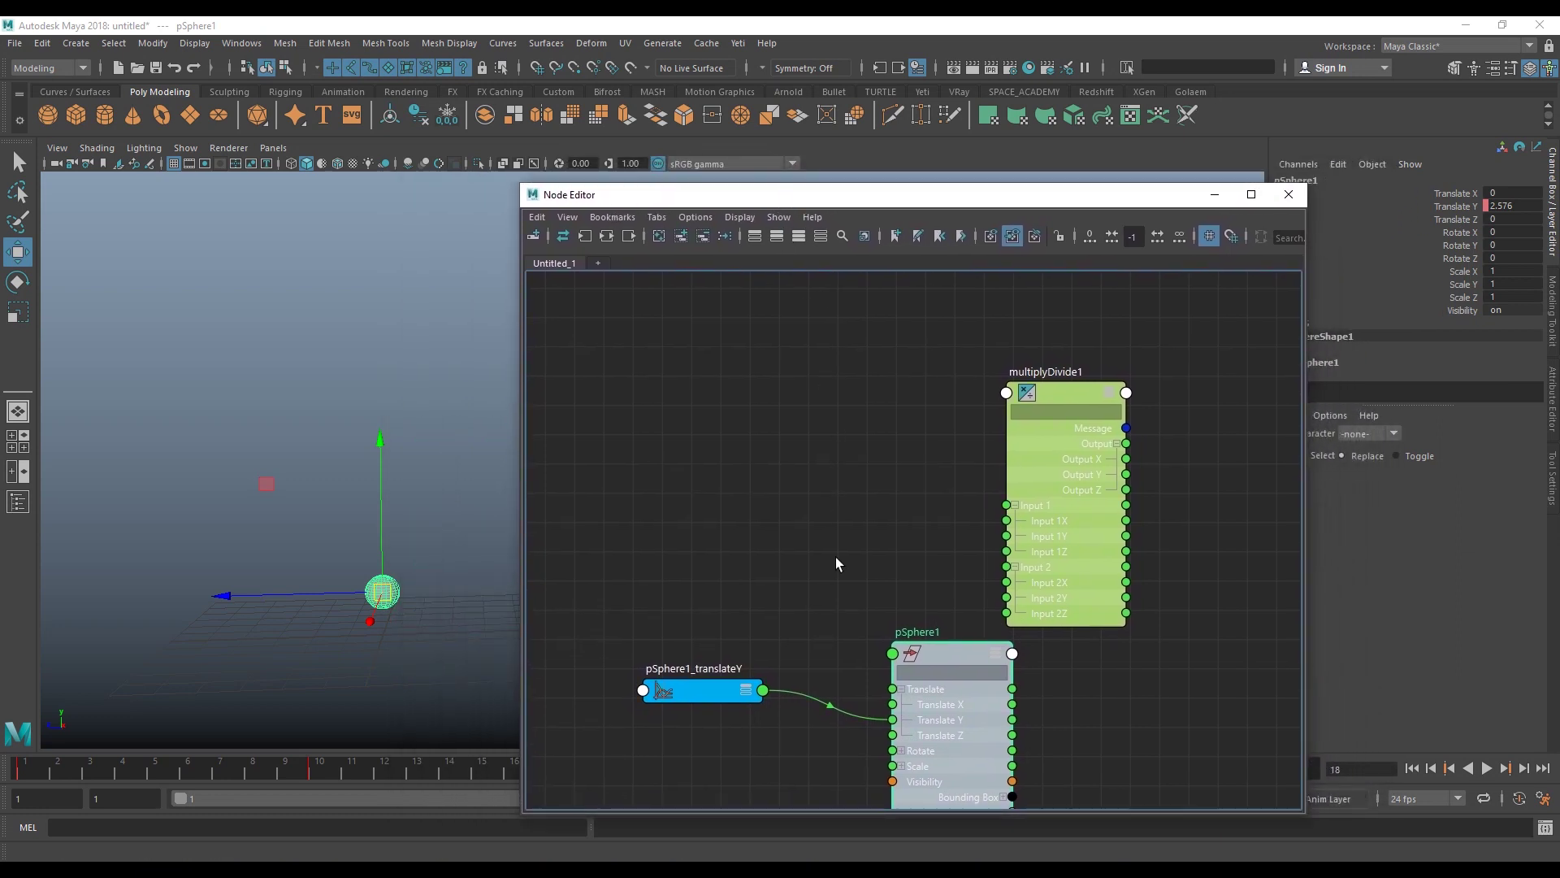
{"action": "left_click_drag", "start_coordinate": [709, 704], "coordinate": [682, 609]}
{"action": "left_click_drag", "start_coordinate": [960, 655], "coordinate": [1227, 636]}
{"action": "mouse_move", "coordinate": [1074, 399]}
{"action": "left_mouse_down"}
{"action": "mouse_move", "coordinate": [952, 514]}
{"action": "mouse_move", "coordinate": [985, 517]}
{"action": "mouse_move", "coordinate": [949, 558]}
{"action": "mouse_move", "coordinate": [963, 345]}
{"action": "mouse_move", "coordinate": [971, 355]}
{"action": "left_mouse_up"}
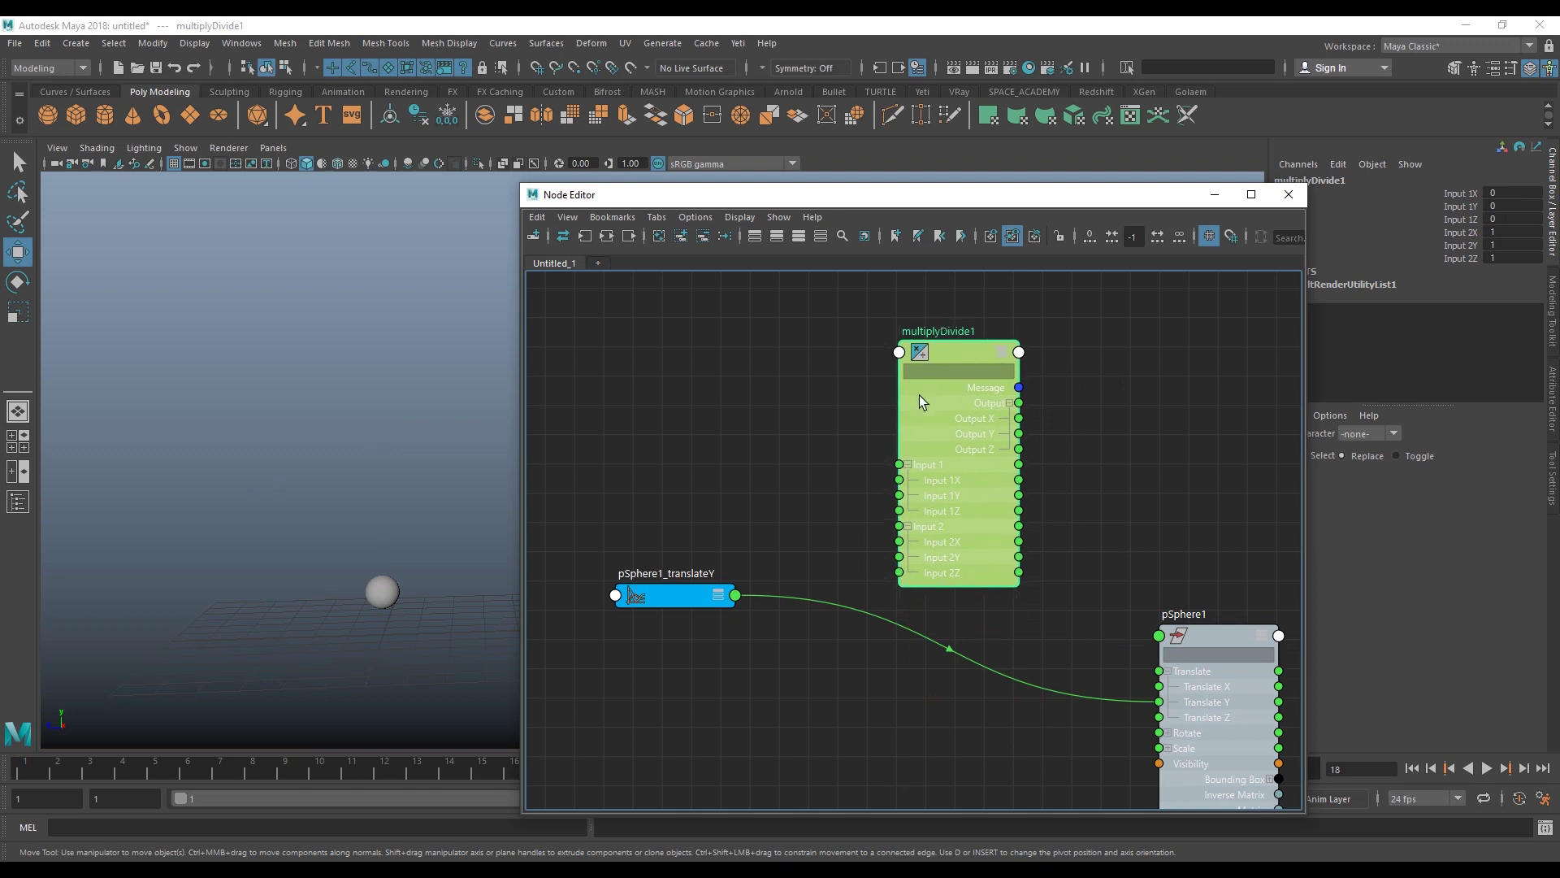
- Expand pSphere1_translateY and position it beside multiplyDivide1 in the graph
{"action": "left_click", "coordinate": [707, 597]}
{"action": "left_click_drag", "start_coordinate": [704, 595], "coordinate": [699, 515]}
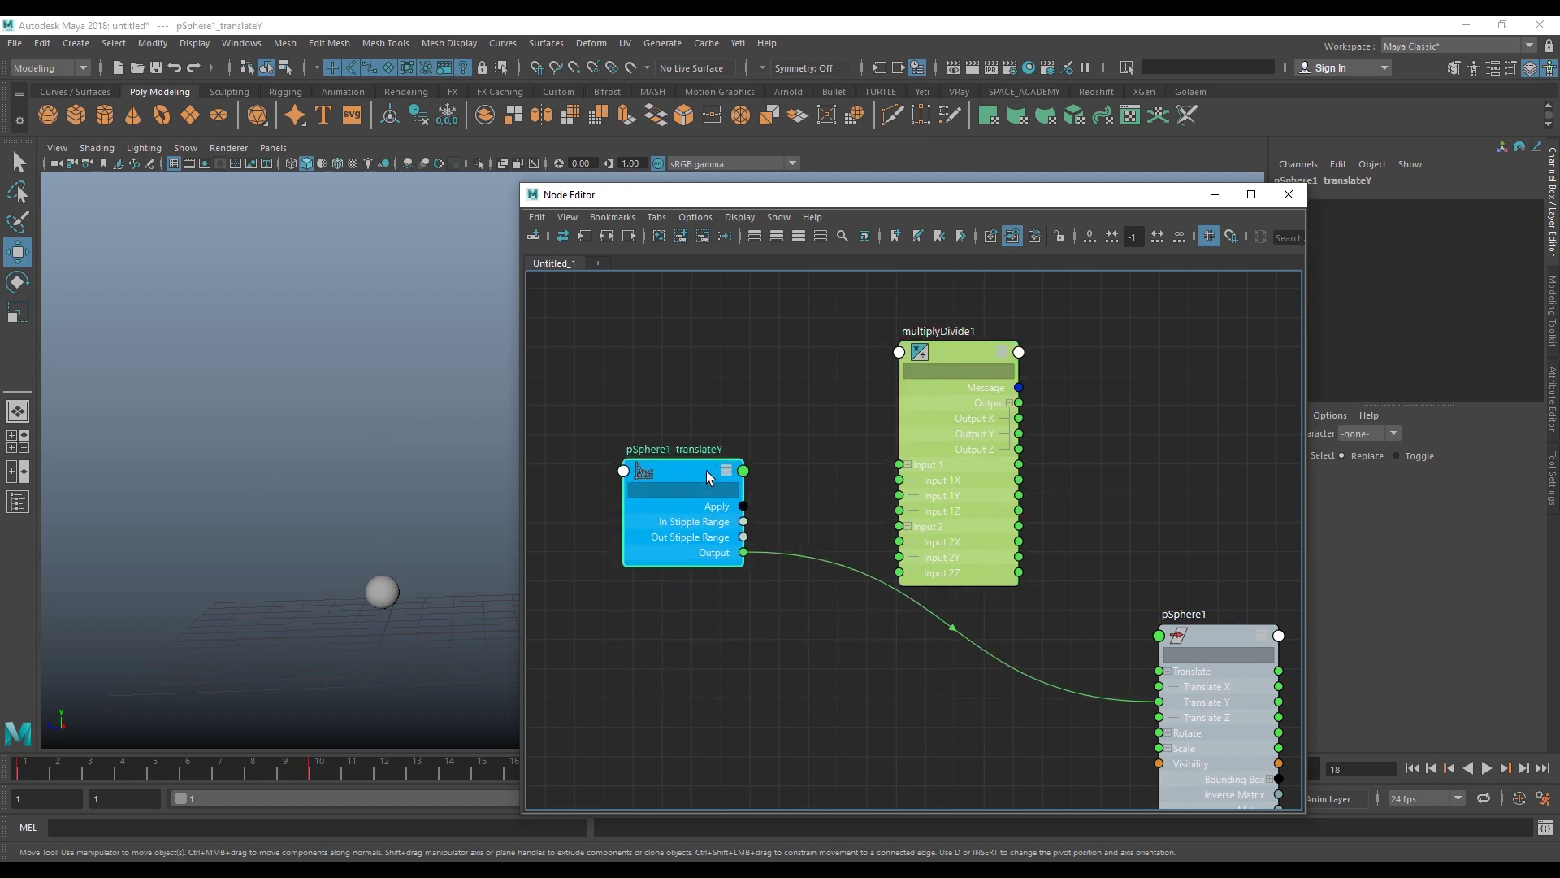
{"action": "middle_click_drag", "start_coordinate": [879, 501], "coordinate": [863, 515]}
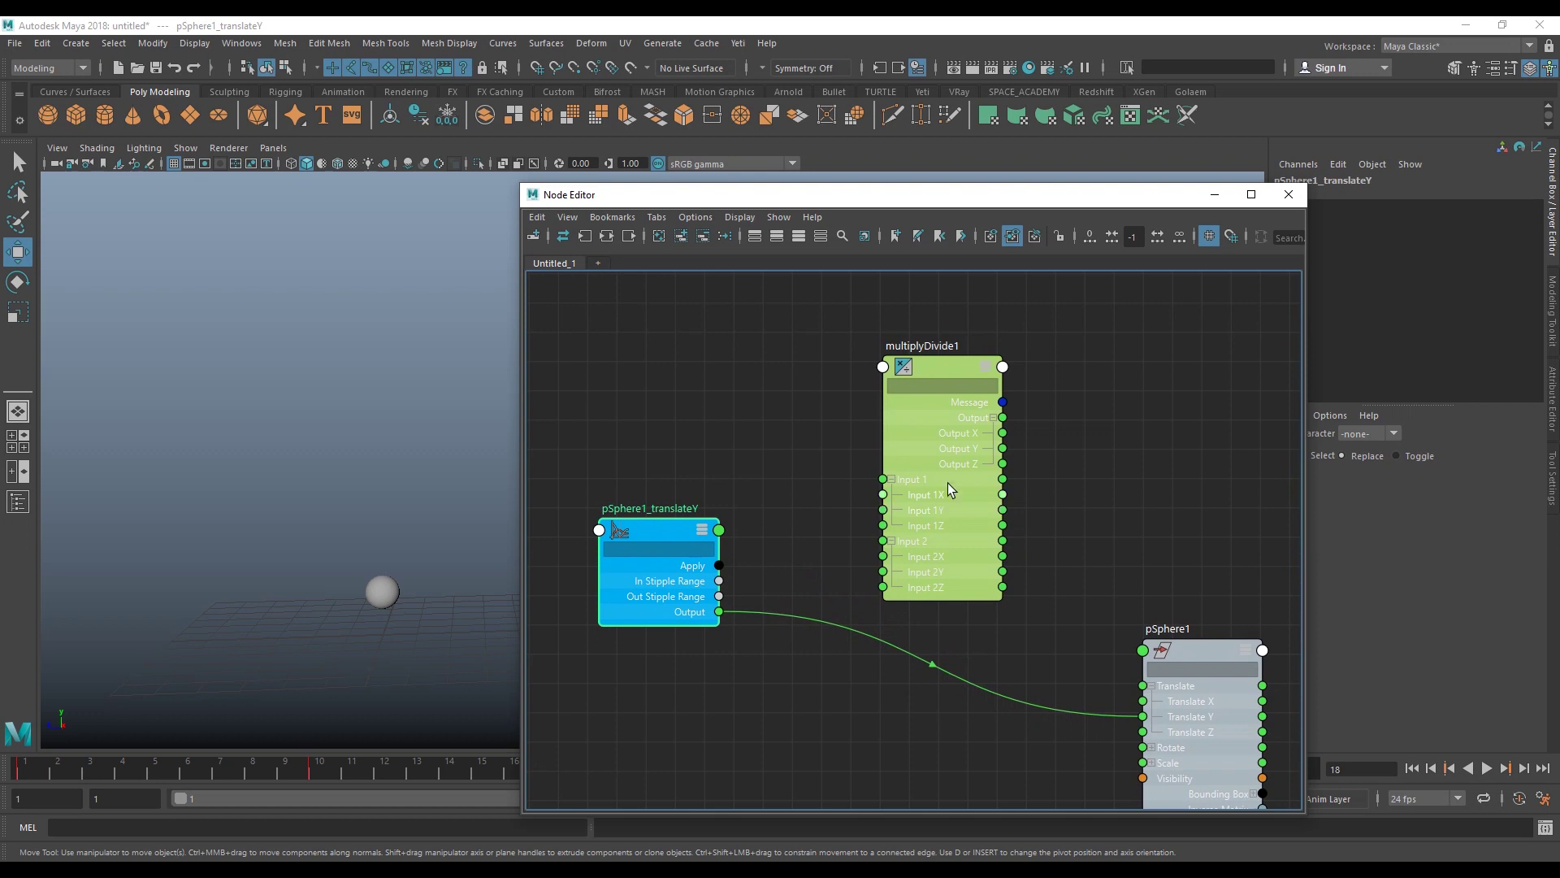
{"action": "left_click_drag", "start_coordinate": [929, 451], "coordinate": [923, 481]}
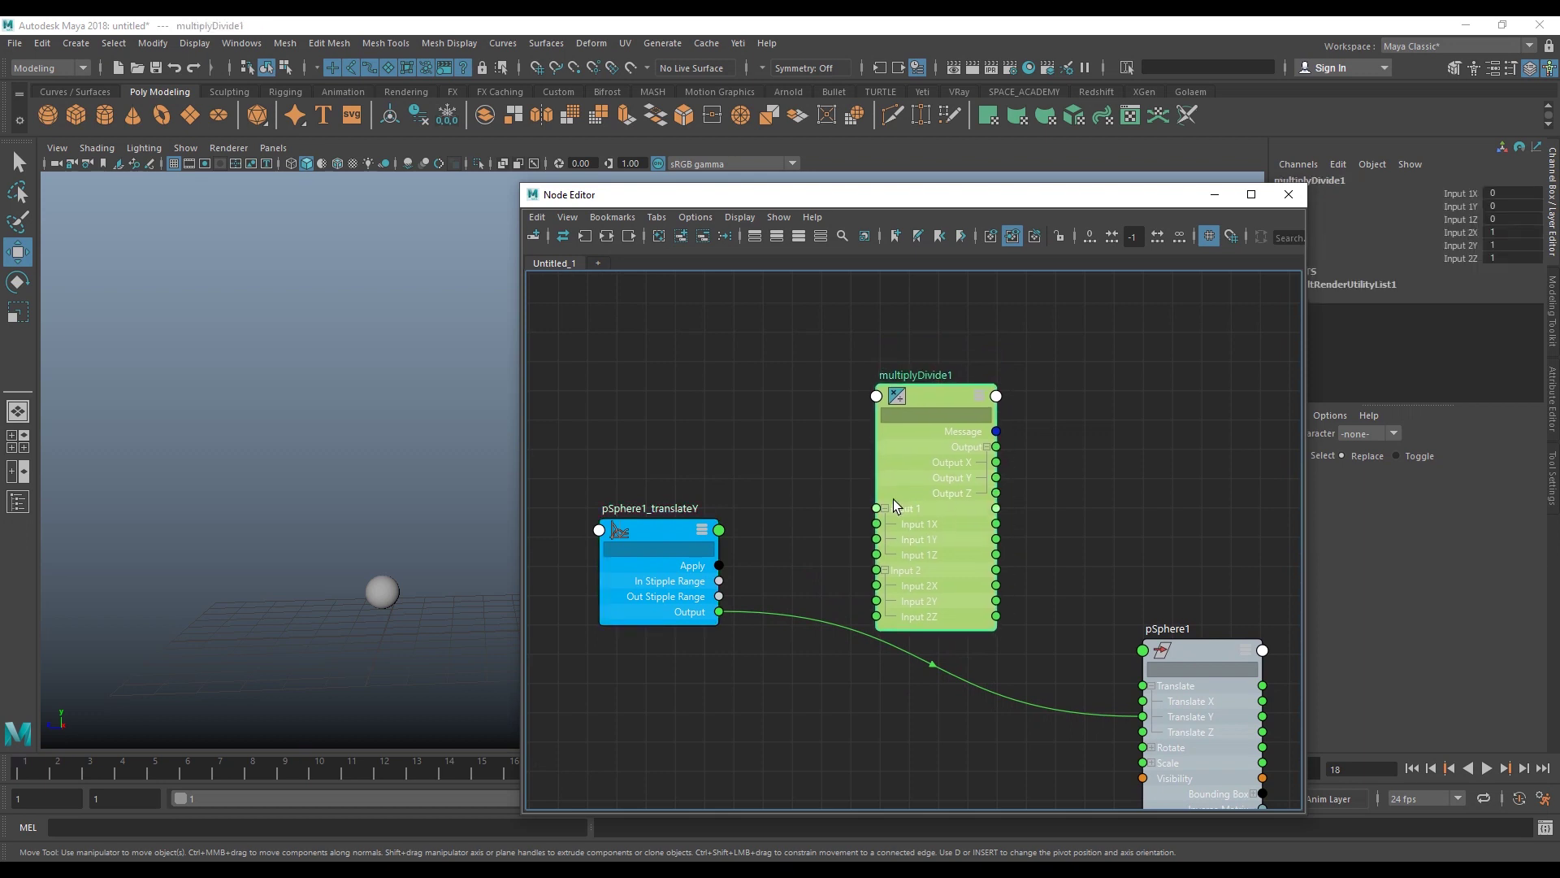
{"action": "left_click_drag", "start_coordinate": [914, 470], "coordinate": [904, 460]}
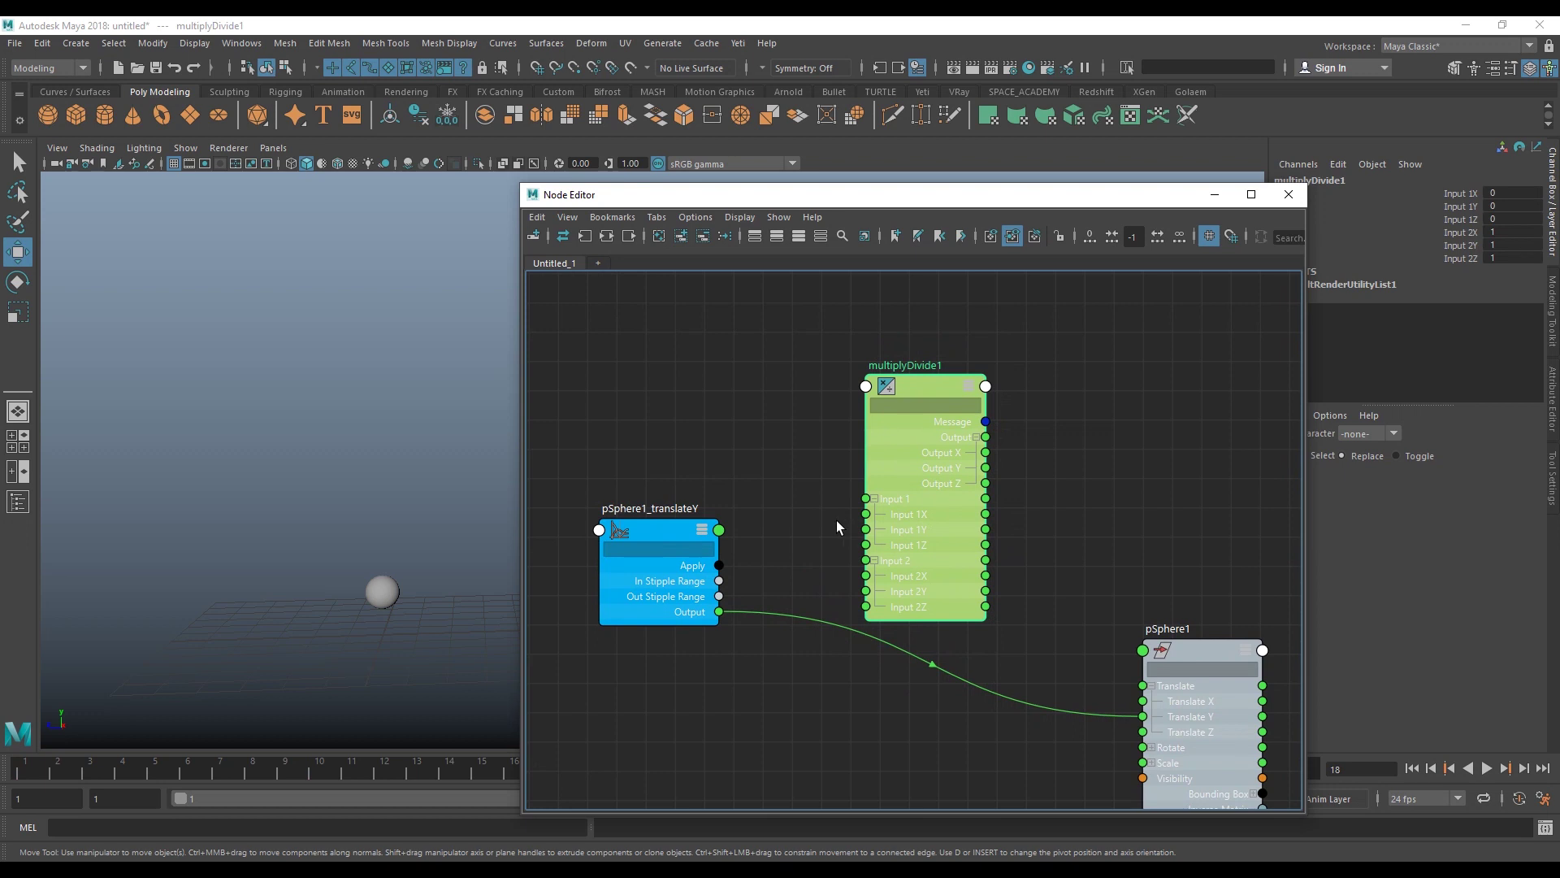
{"action": "middle_click_drag", "start_coordinate": [883, 526], "coordinate": [897, 536]}
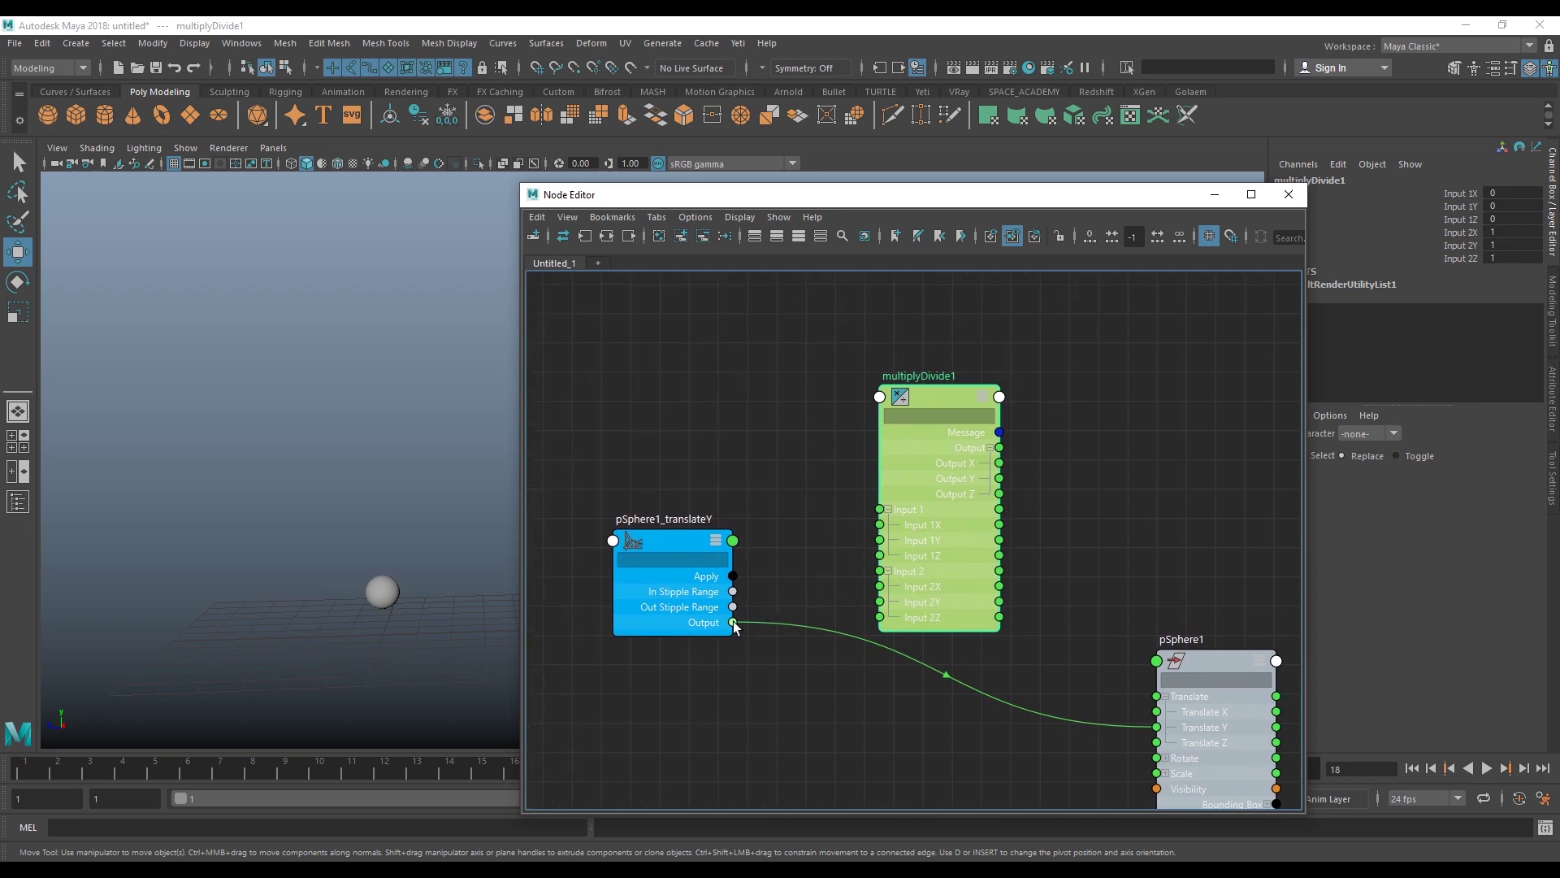
- Connect the animation curve's Output into multiplyDivide1 Input 1Y
{"action": "left_click_drag", "start_coordinate": [848, 533], "coordinate": [881, 524]}
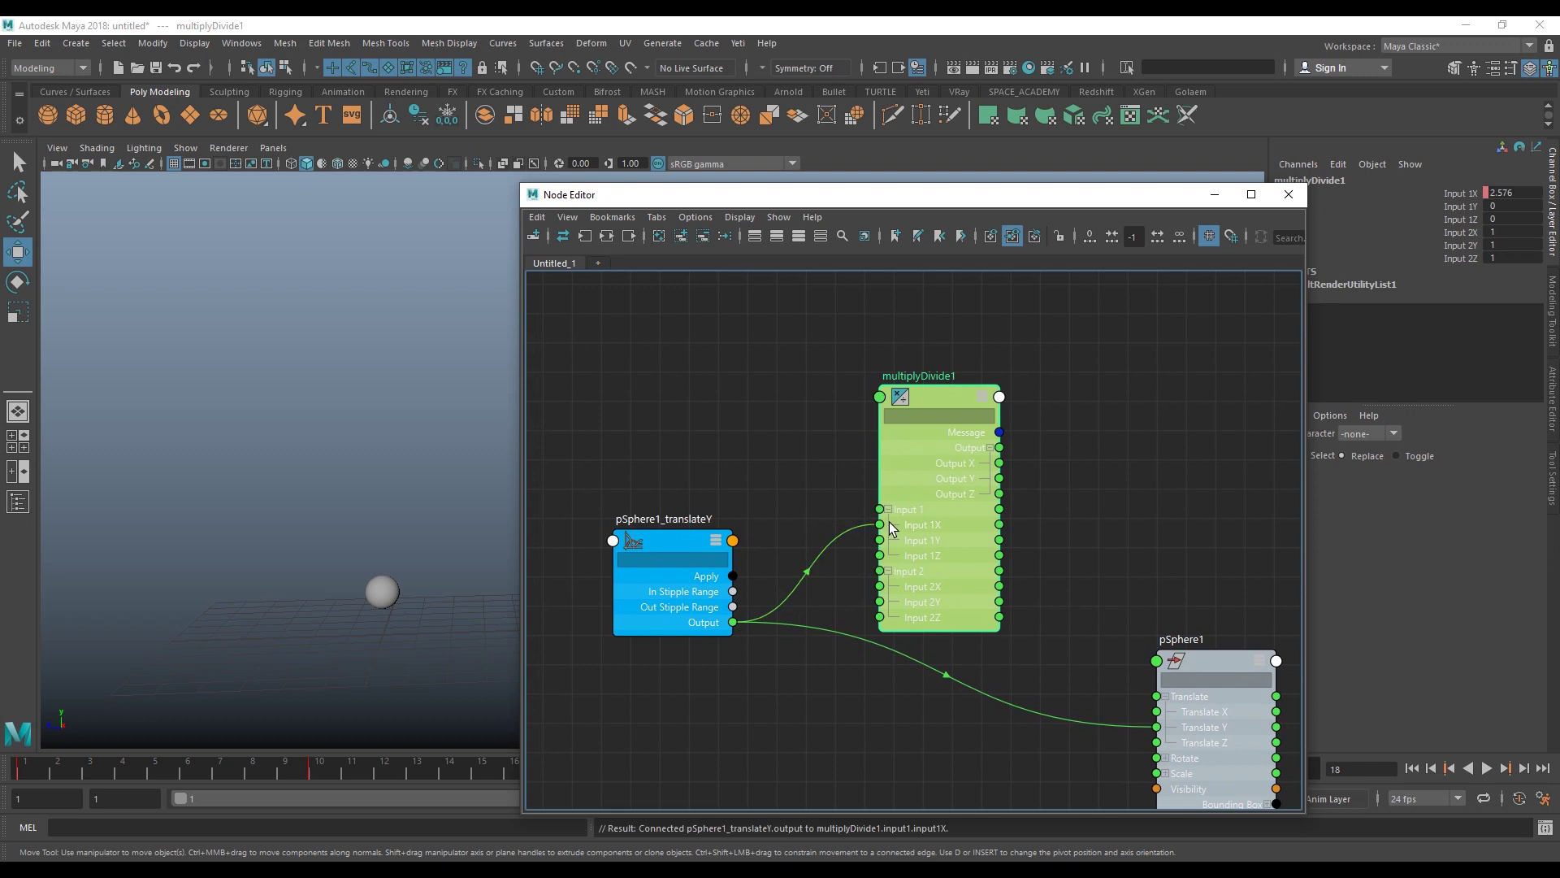
{"action": "mouse_move", "coordinate": [986, 548]}
{"action": "left_mouse_down"}
{"action": "mouse_move", "coordinate": [1008, 544]}
{"action": "mouse_move", "coordinate": [970, 509]}
{"action": "left_mouse_up"}
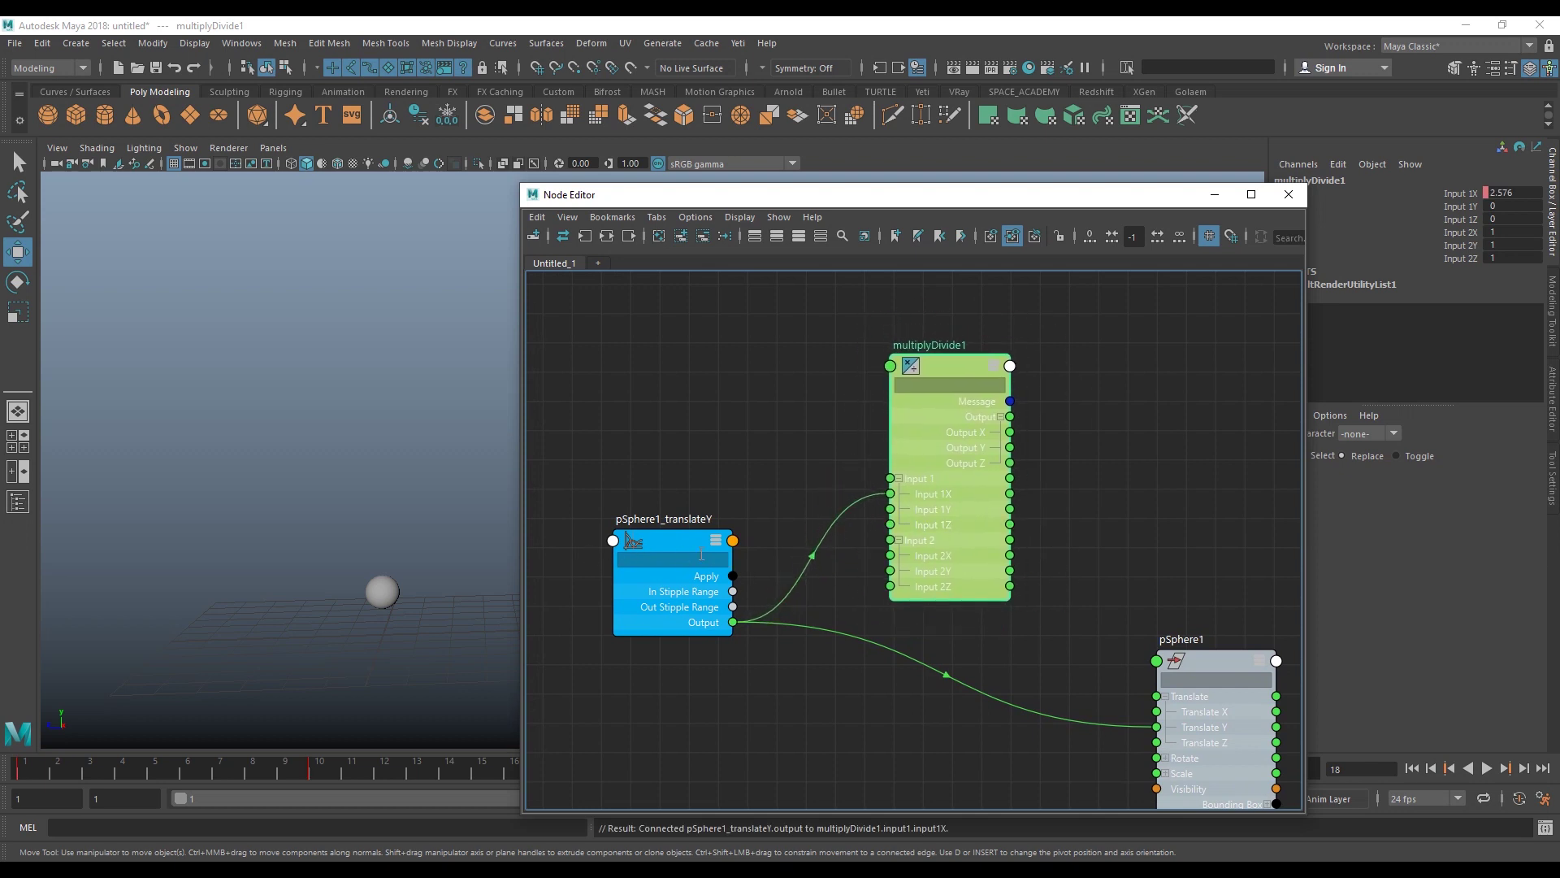
{"action": "mouse_move", "coordinate": [876, 491]}
{"action": "left_mouse_down"}
{"action": "mouse_move", "coordinate": [954, 515]}
{"action": "mouse_move", "coordinate": [930, 542]}
{"action": "left_mouse_up"}
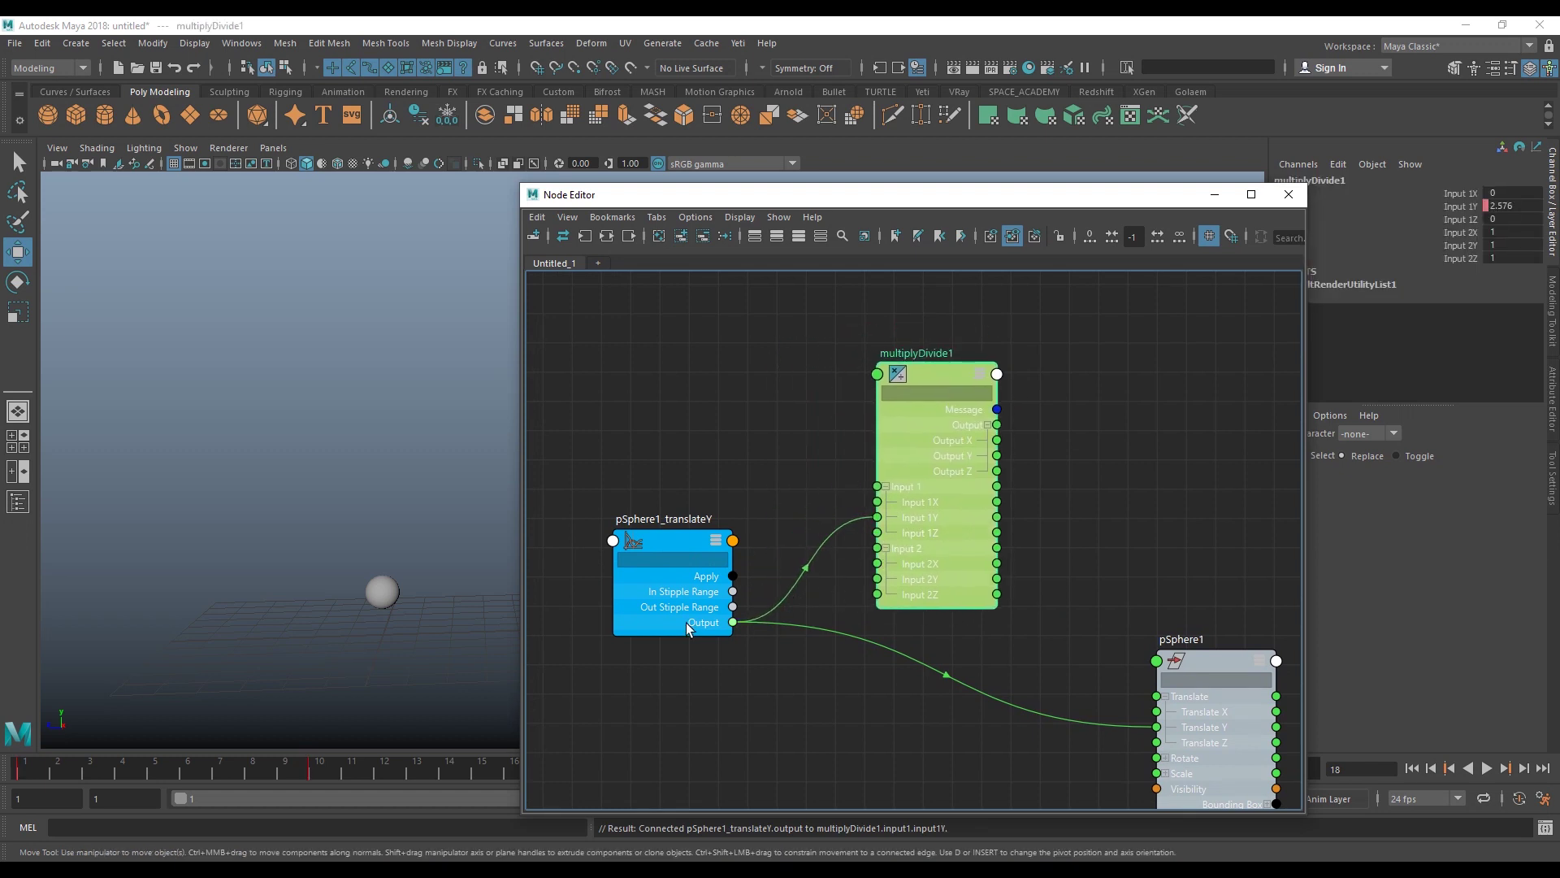
{"action": "left_click_drag", "start_coordinate": [686, 622], "coordinate": [680, 615]}
{"action": "left_click_drag", "start_coordinate": [928, 503], "coordinate": [911, 502]}
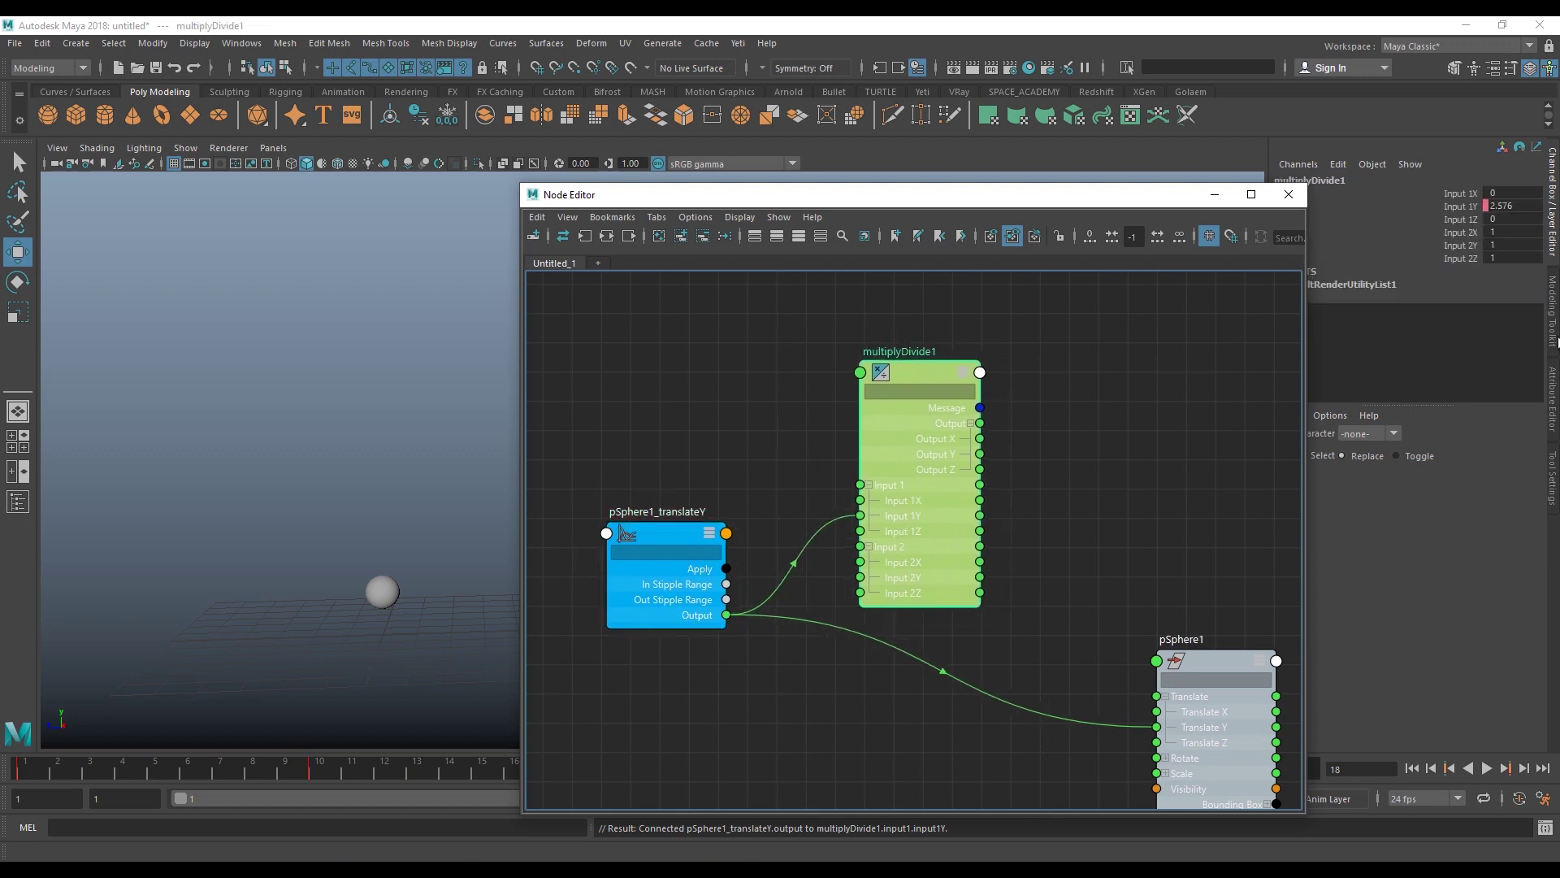
{"action": "left_click", "coordinate": [1458, 208]}
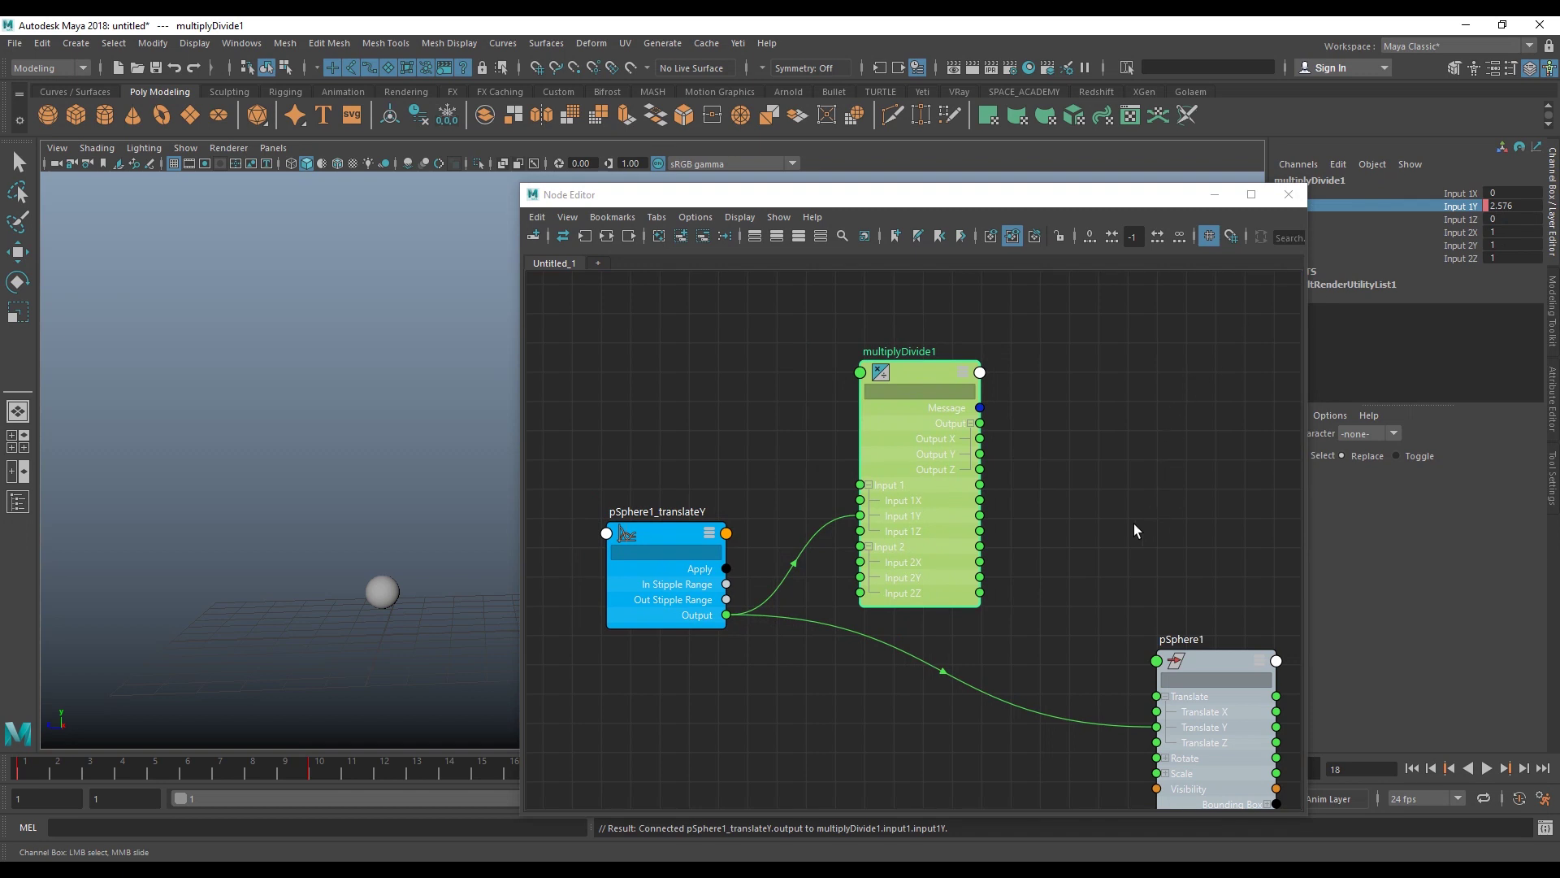
- Connect multiplyDivide1 Output Y to pSphere1 Translate Y and show the node's attributes
{"action": "left_click_drag", "start_coordinate": [980, 454], "coordinate": [1170, 728]}
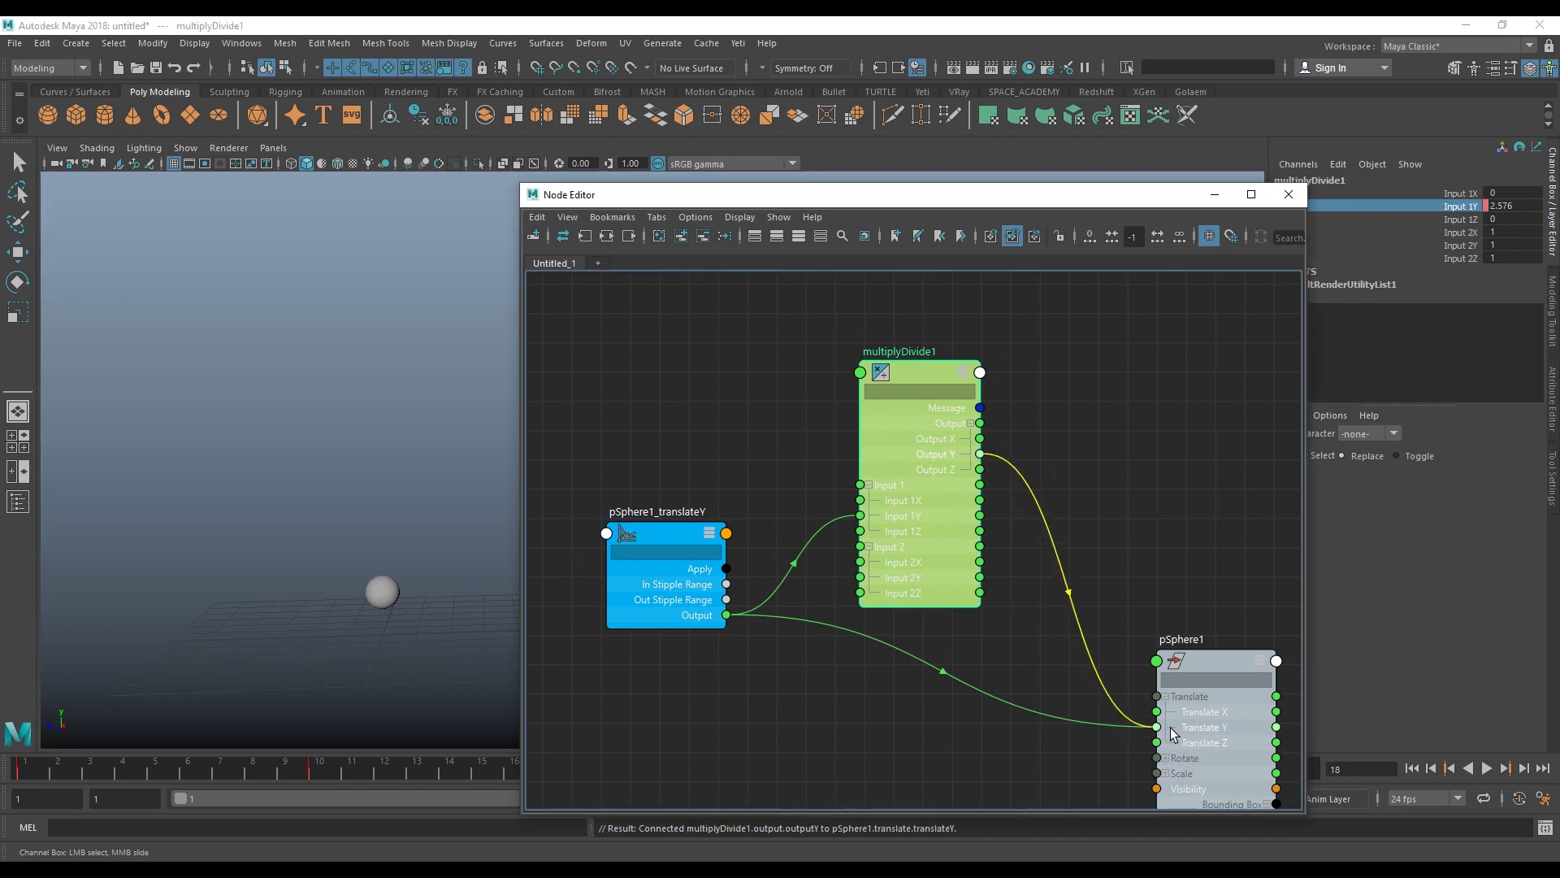
{"action": "mouse_move", "coordinate": [904, 196]}
{"action": "left_mouse_down"}
{"action": "mouse_move", "coordinate": [910, 102]}
{"action": "mouse_move", "coordinate": [892, 130]}
{"action": "left_mouse_up"}
{"action": "mouse_move", "coordinate": [1196, 594]}
{"action": "left_mouse_down"}
{"action": "mouse_move", "coordinate": [1165, 569]}
{"action": "mouse_move", "coordinate": [1115, 437]}
{"action": "left_mouse_up"}
{"action": "left_click", "coordinate": [899, 300]}
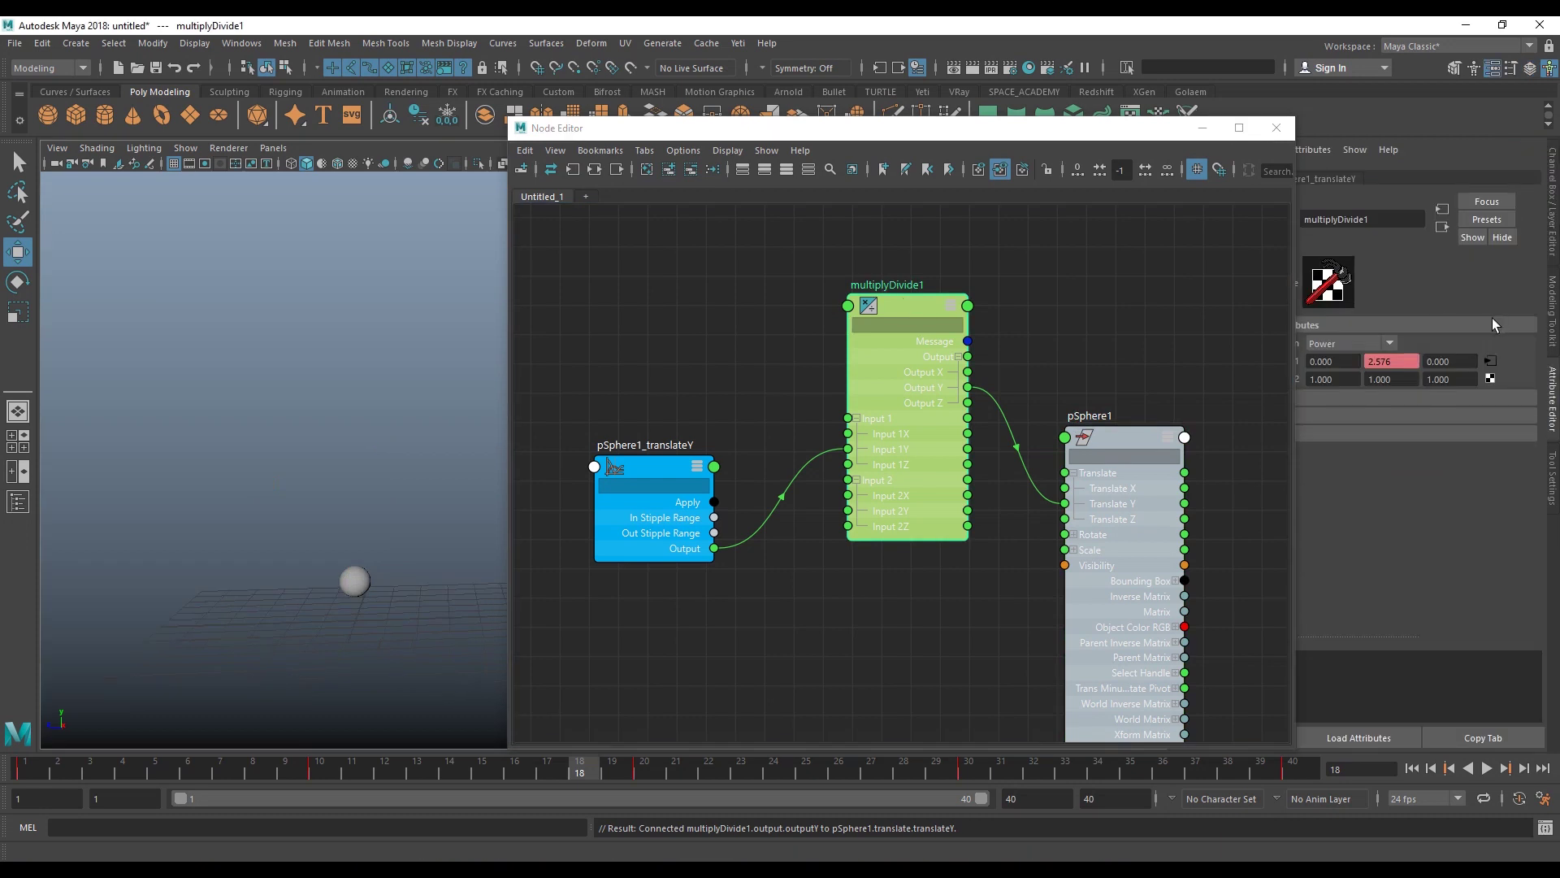
- Set multiplyDivide1's Operation to No operation and play the bounce to check the motion
{"action": "left_click_drag", "start_coordinate": [1124, 130], "coordinate": [1091, 132]}
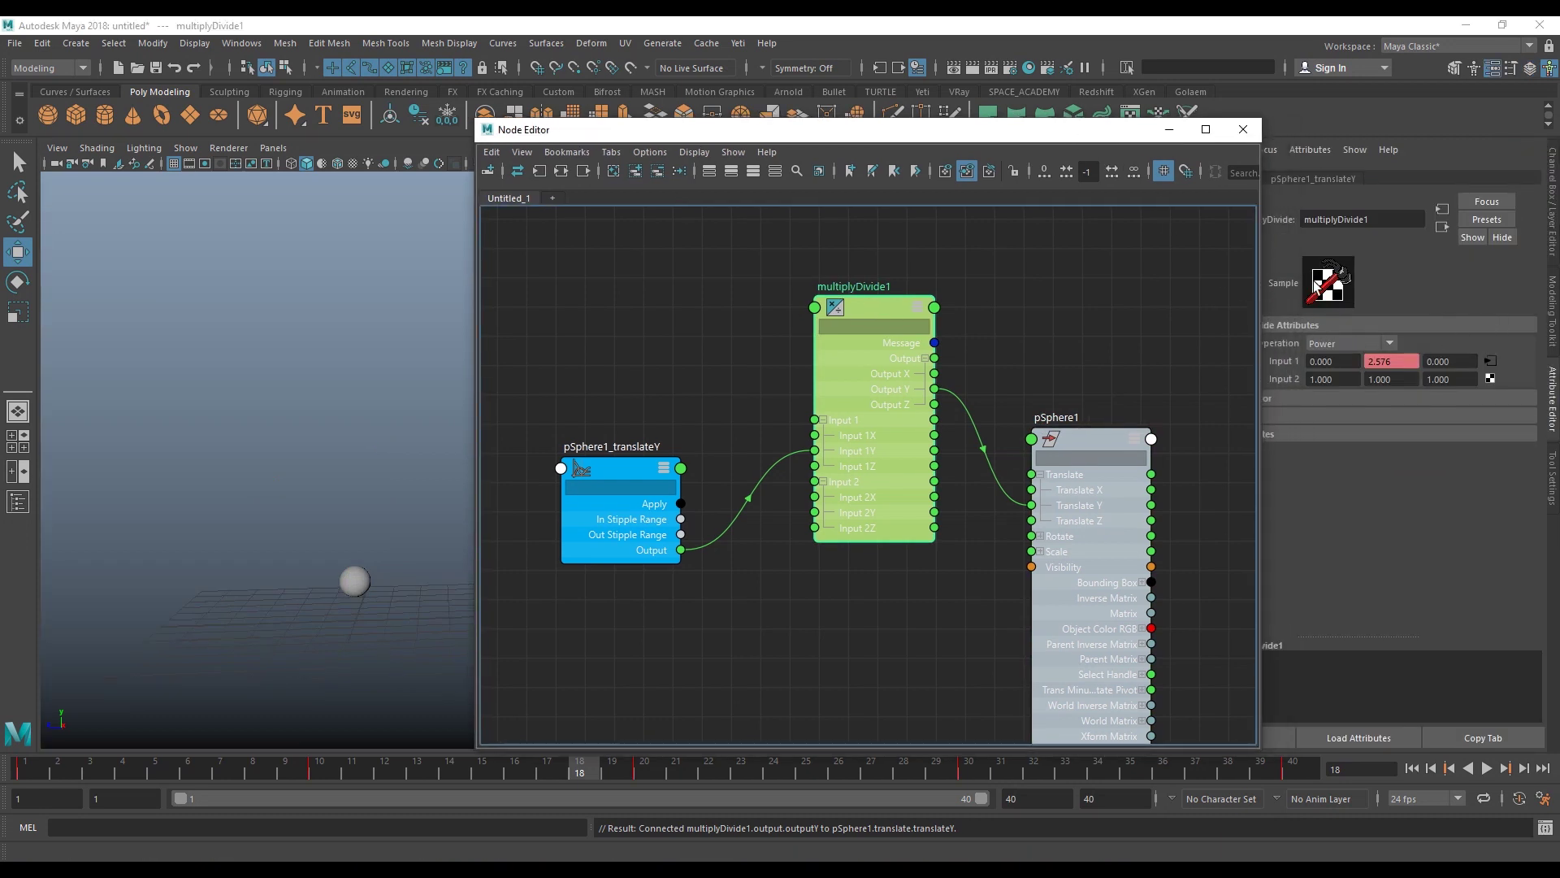
{"action": "left_click", "coordinate": [1348, 345]}
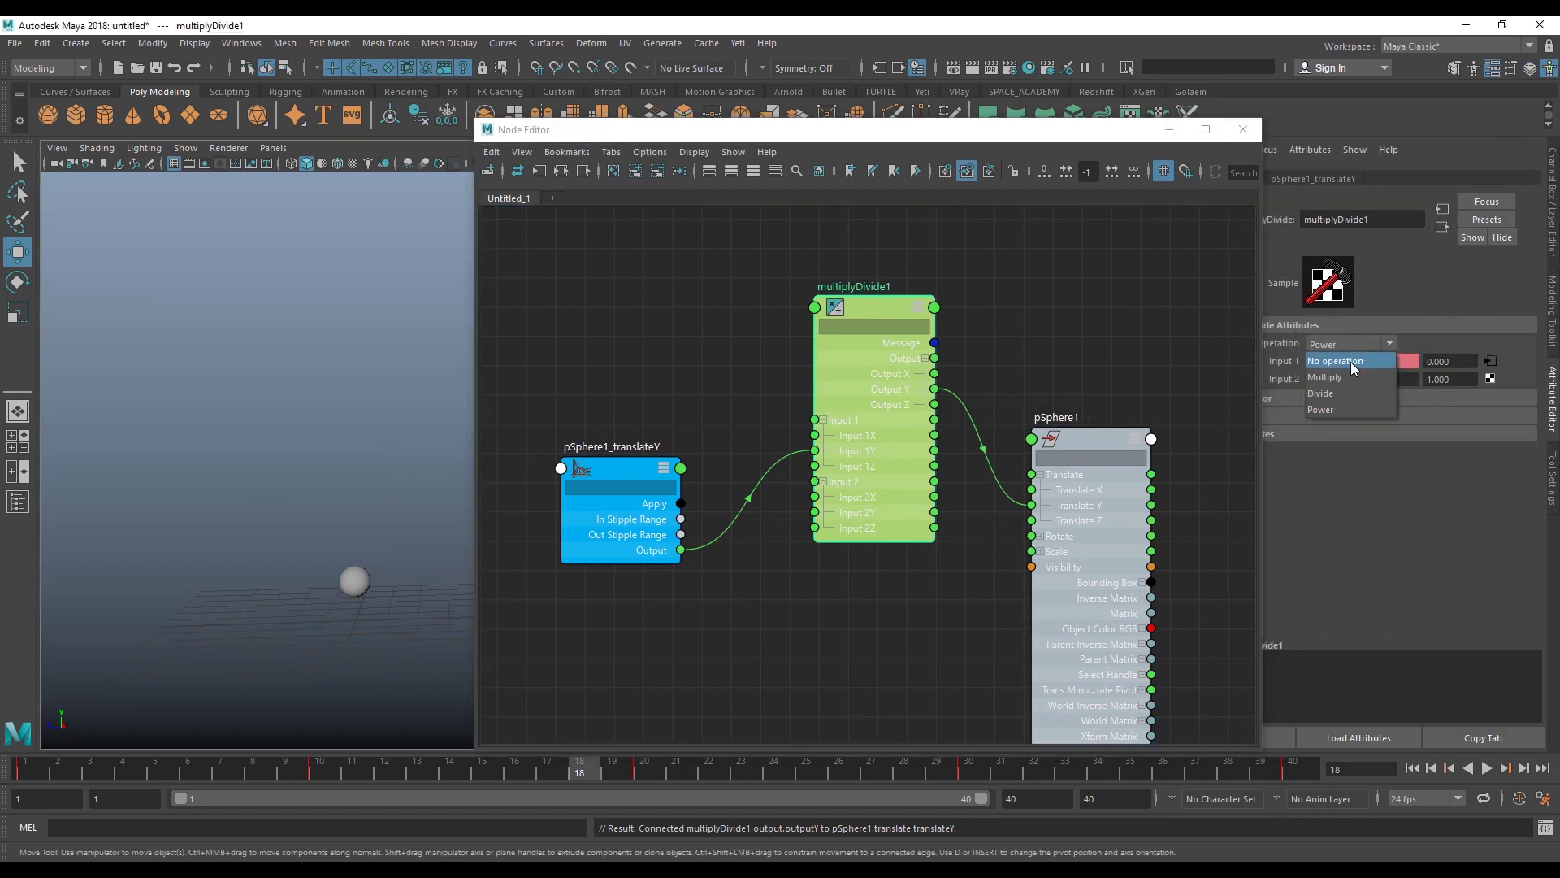
{"action": "left_click", "coordinate": [1352, 362]}
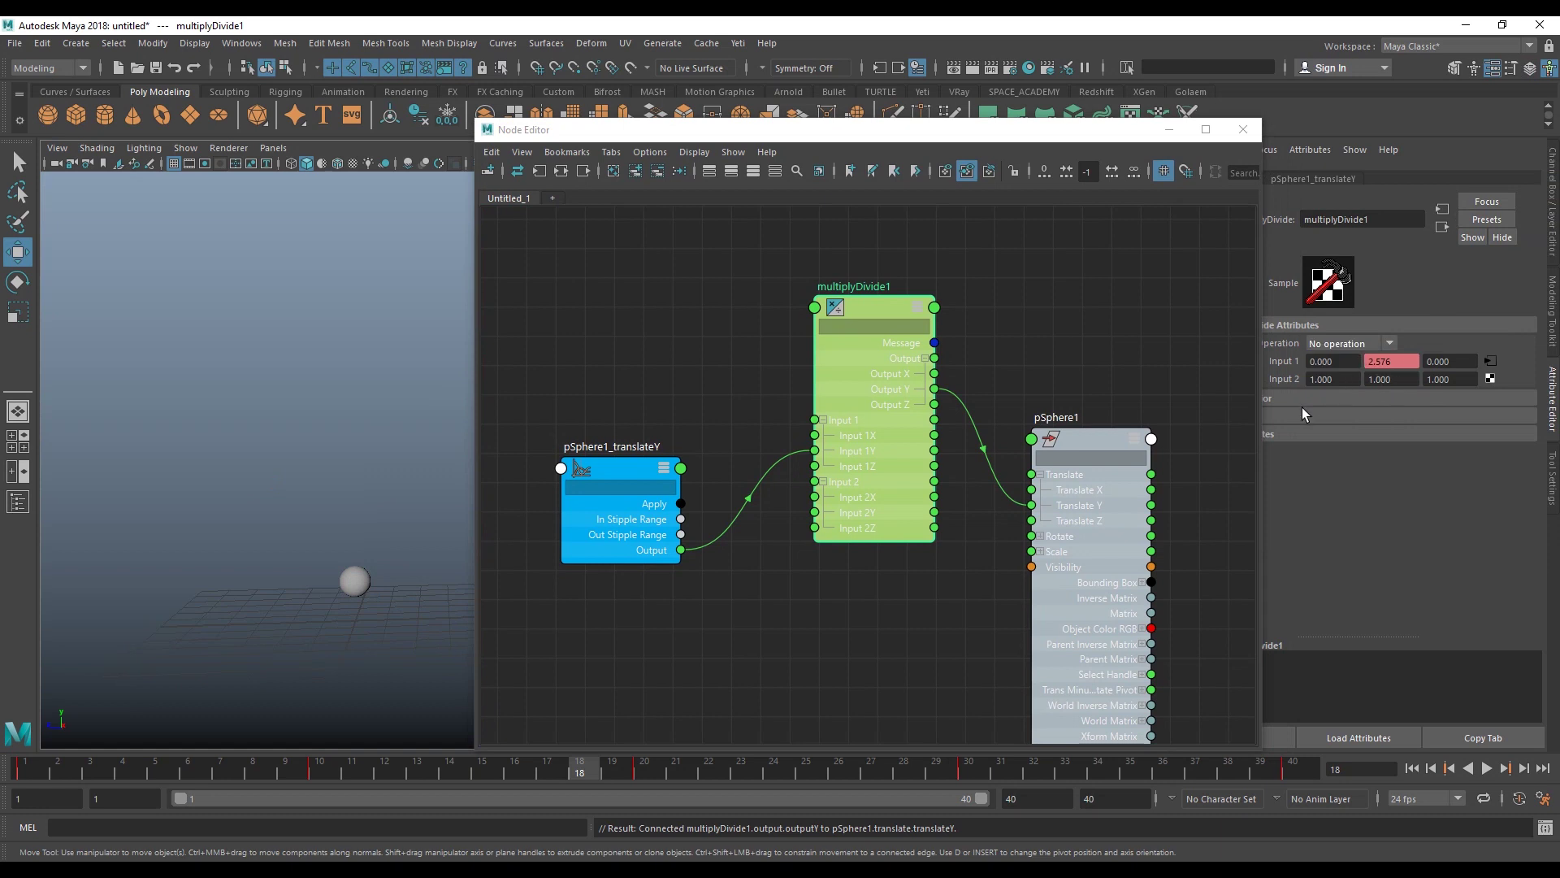
{"action": "left_click", "coordinate": [1487, 766]}
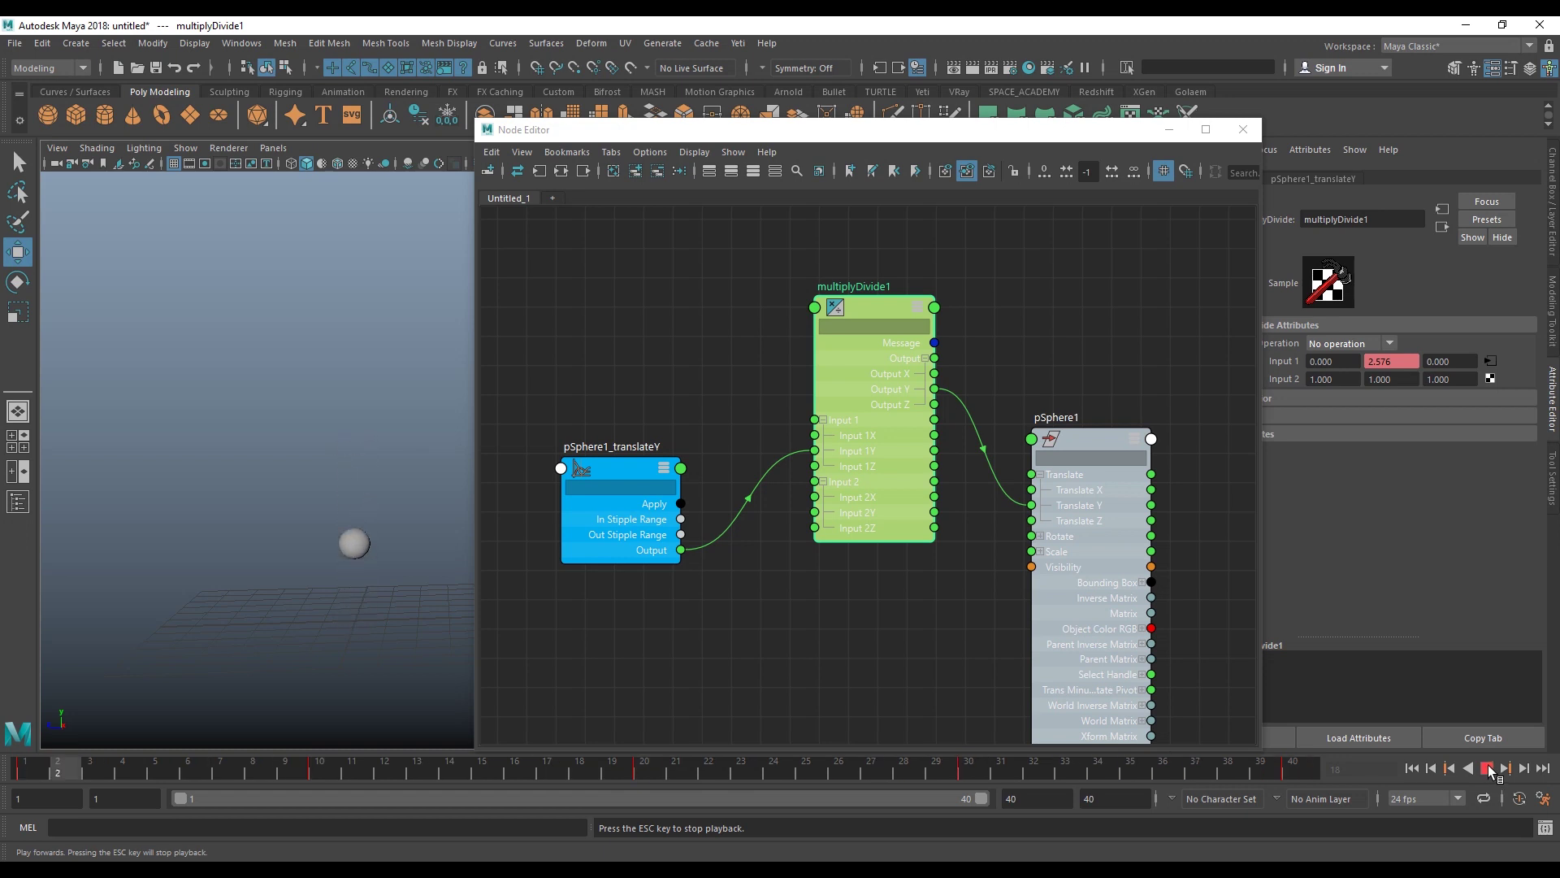
{"action": "left_click", "coordinate": [1487, 765]}
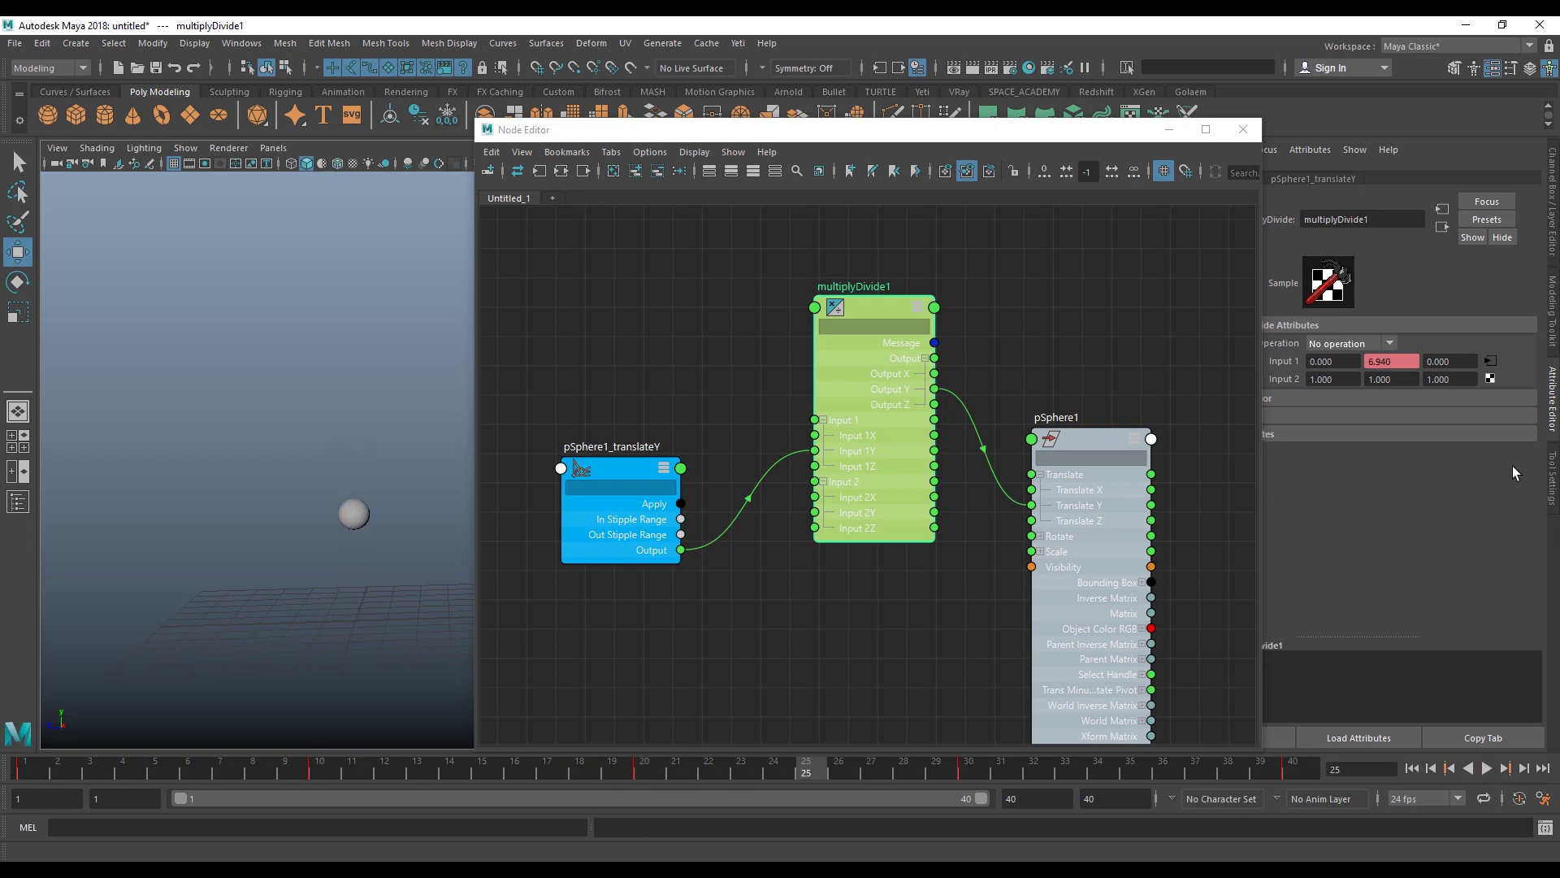
- Switch multiplyDivide1 to Divide with Input 2Y of 3 and replay from the first frame
{"action": "left_click", "coordinate": [1370, 346]}
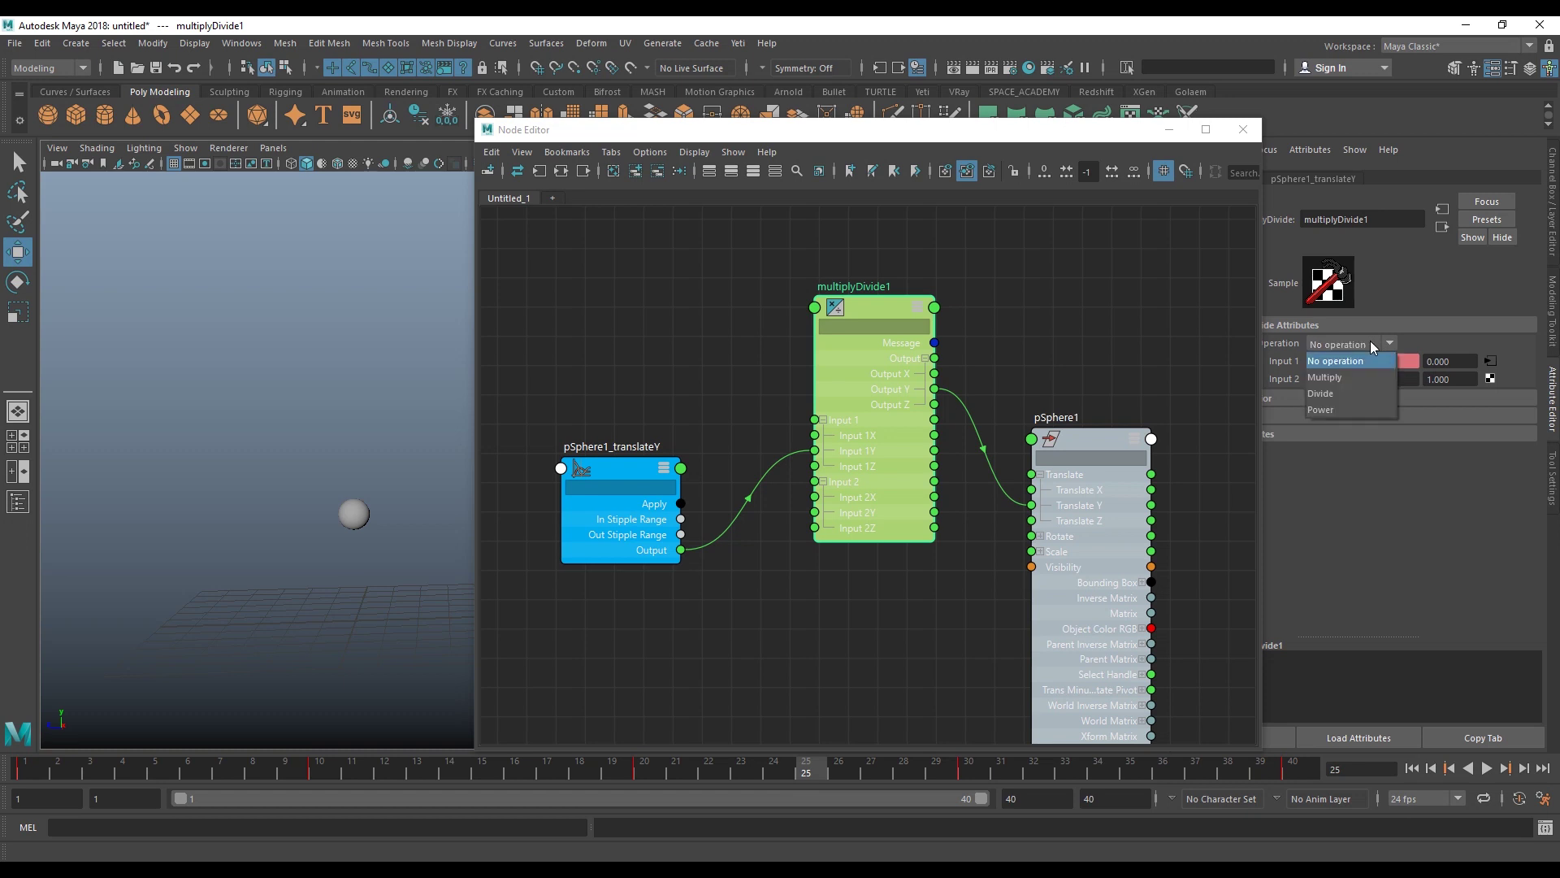
{"action": "left_click", "coordinate": [1343, 391]}
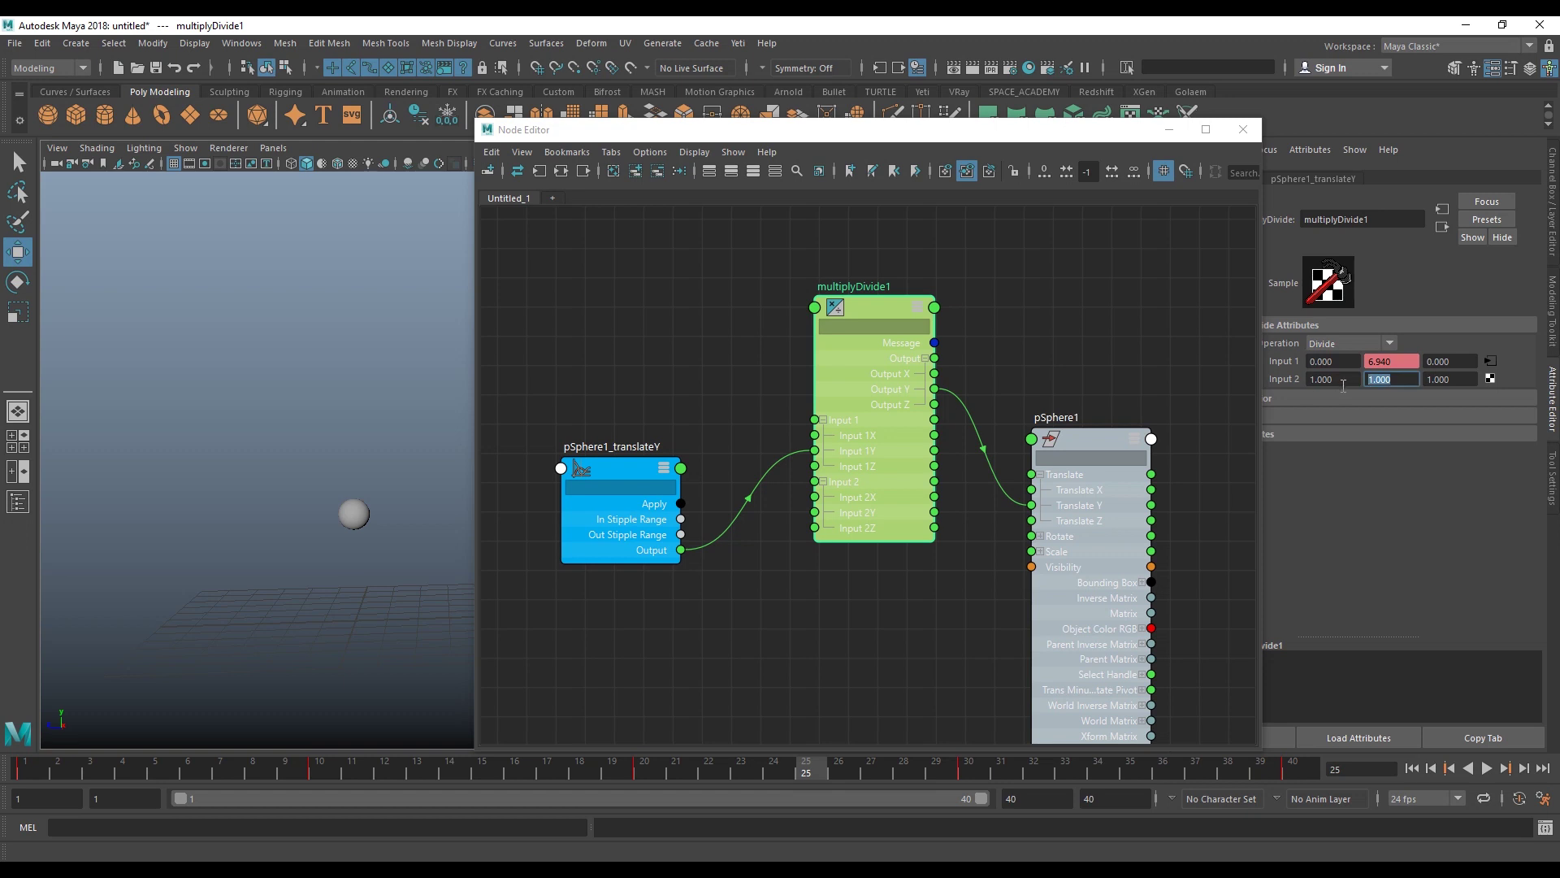
{"action": "type", "text": "3"}
{"action": "key", "text": "Return"}
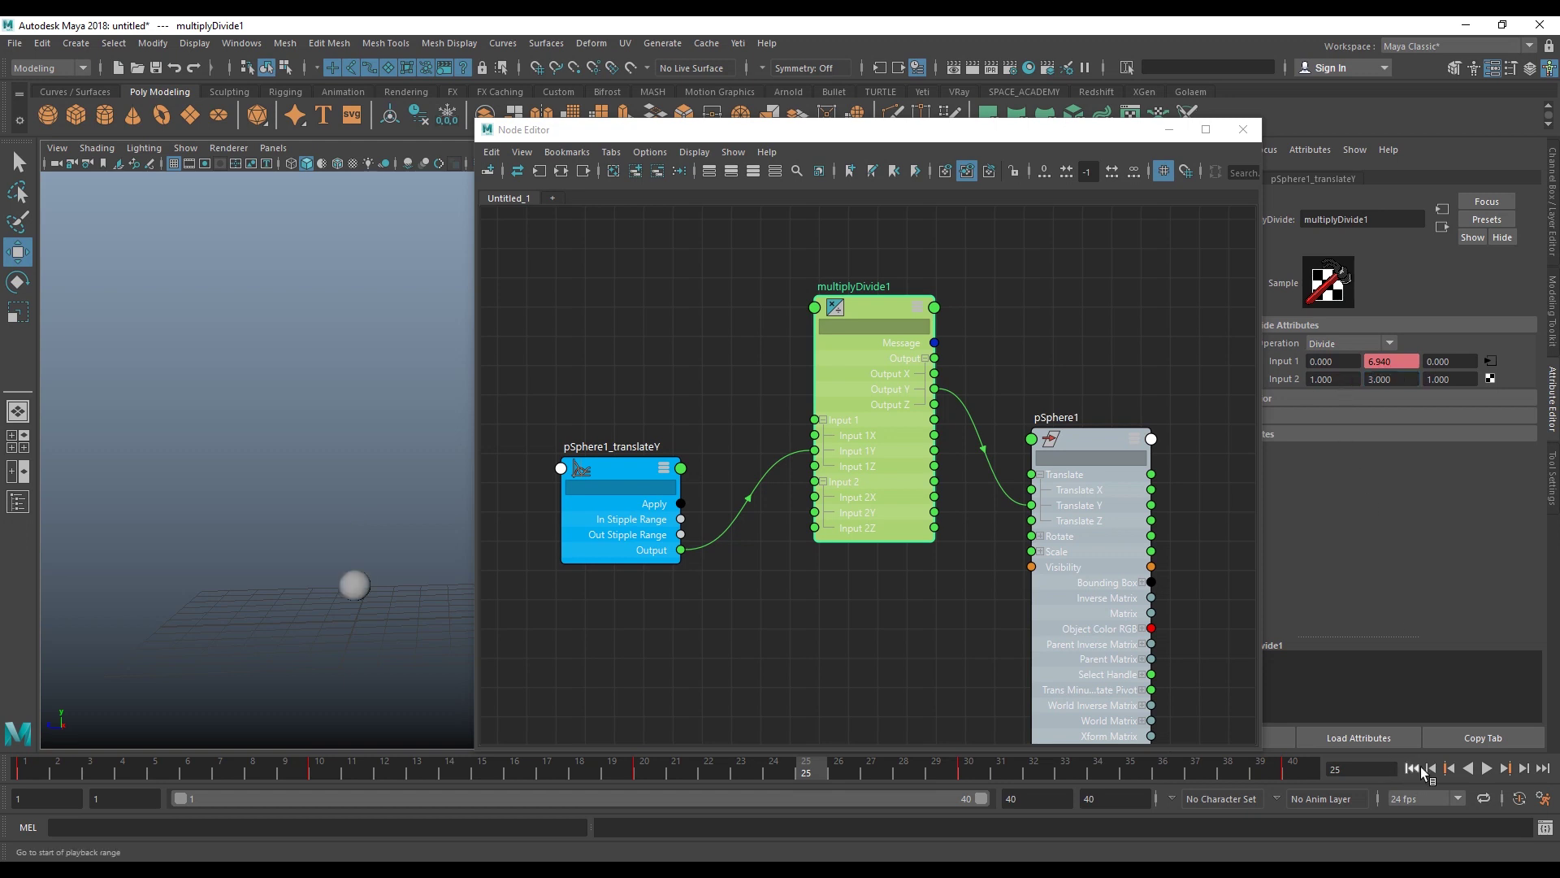
{"action": "left_click", "coordinate": [1415, 764]}
{"action": "left_click", "coordinate": [1484, 768]}
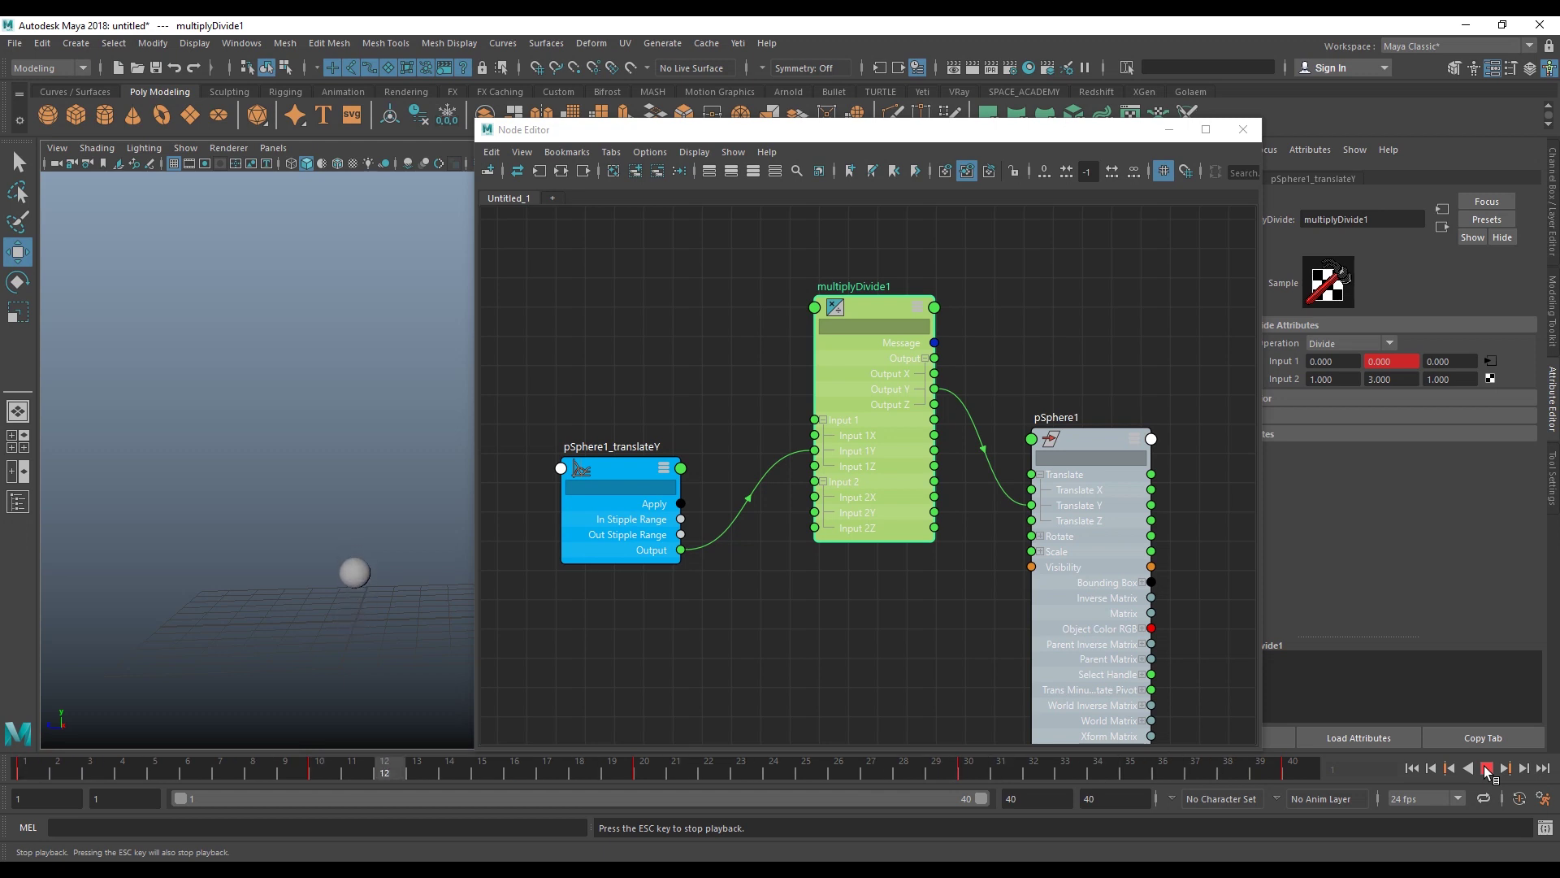
- Set multiplyDivide1's Operation to Multiply and play the animation to test it
{"action": "left_click", "coordinate": [1487, 769]}
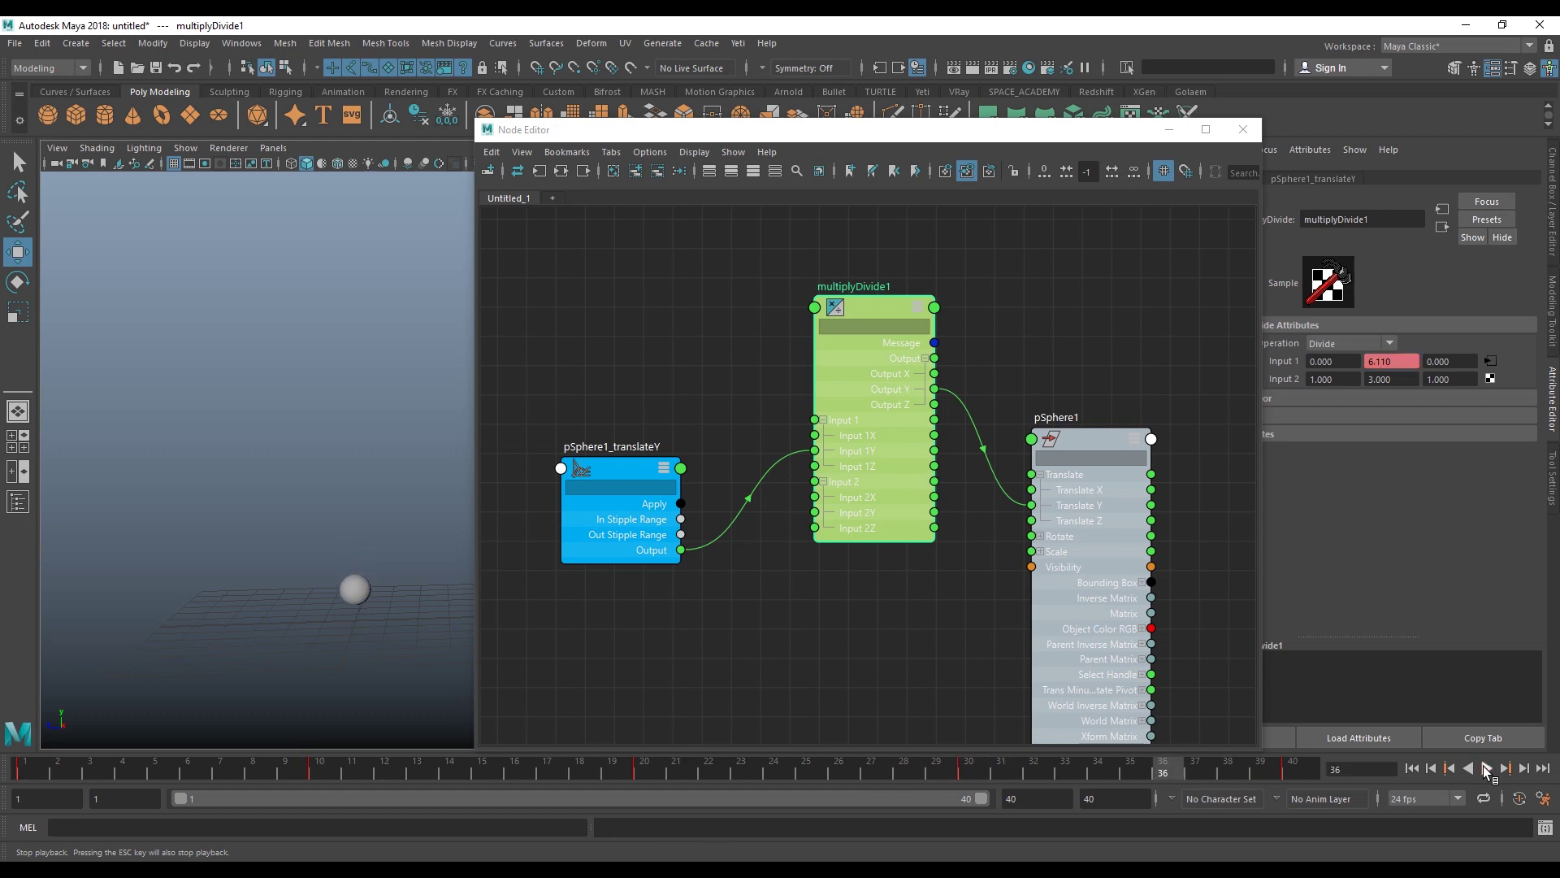
{"action": "left_click", "coordinate": [1342, 346]}
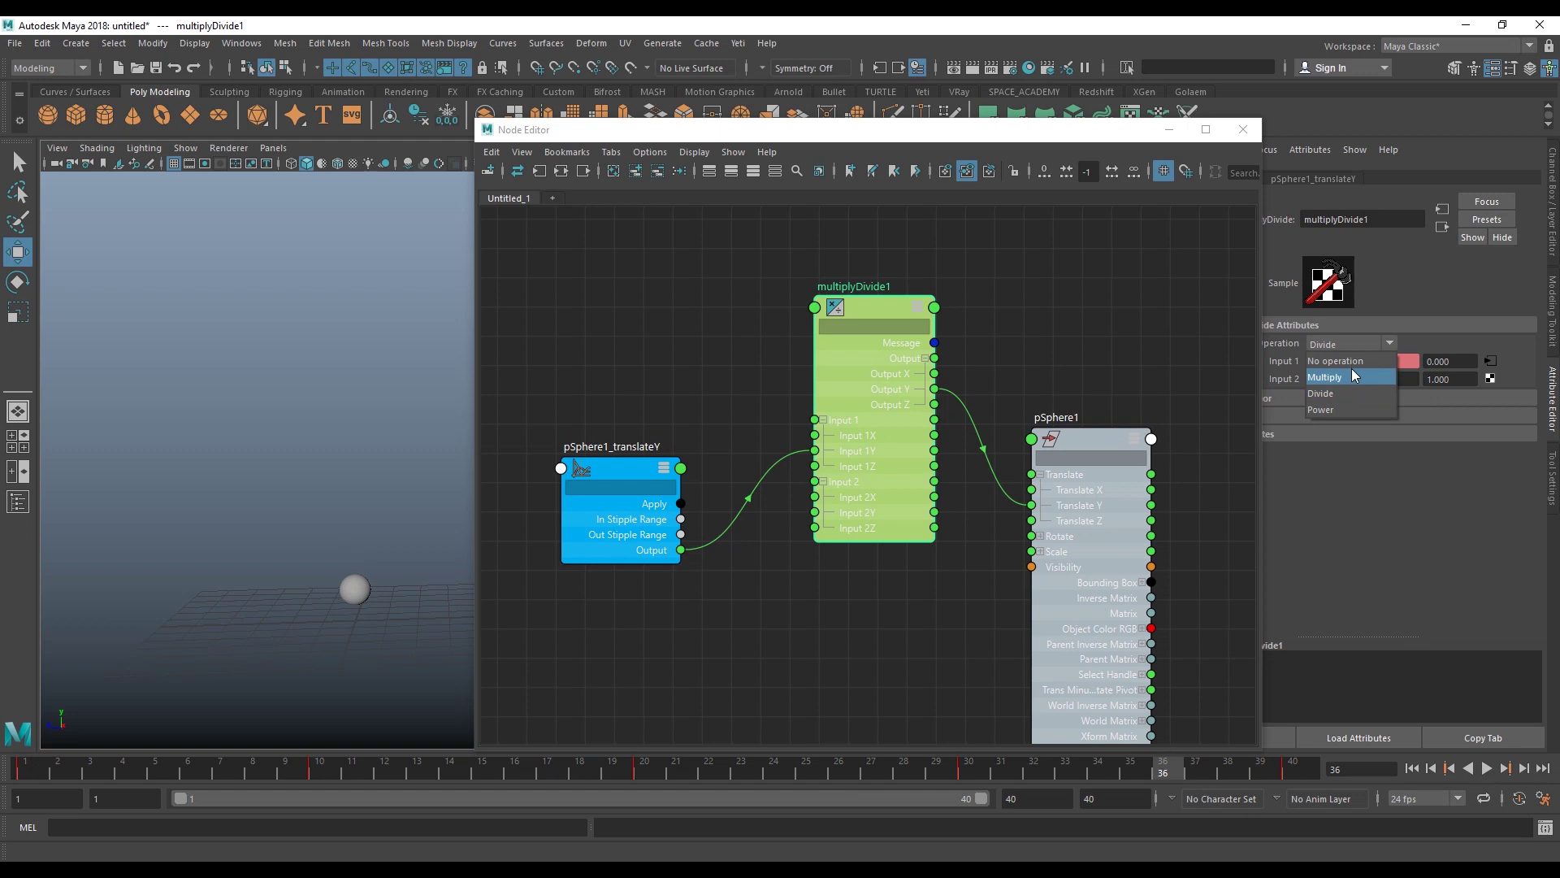
{"action": "left_click", "coordinate": [1352, 376]}
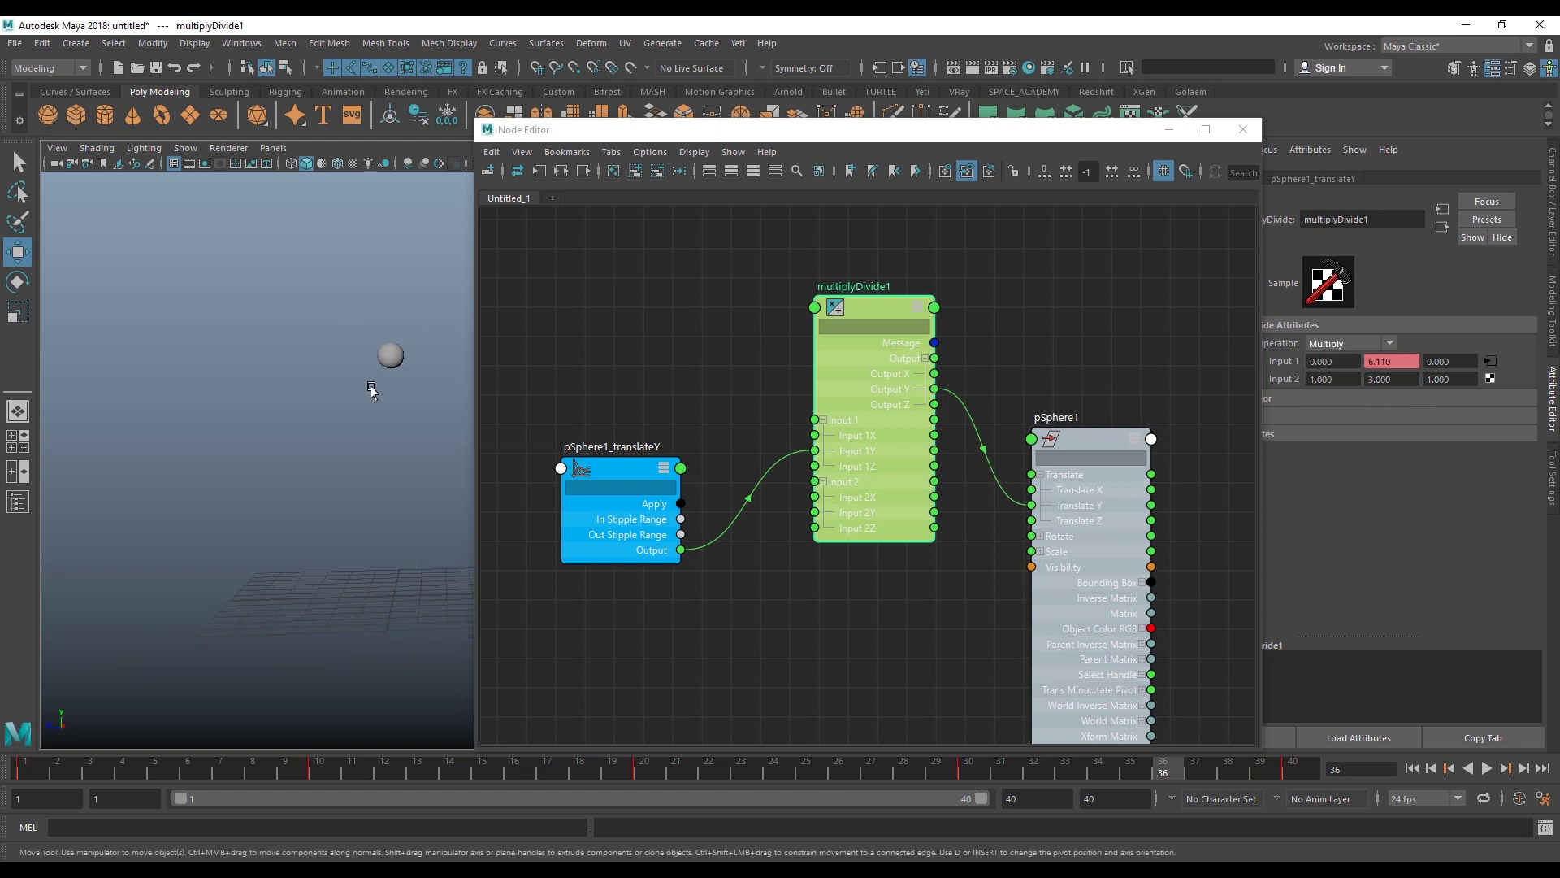
{"action": "left_click", "coordinate": [1487, 768]}
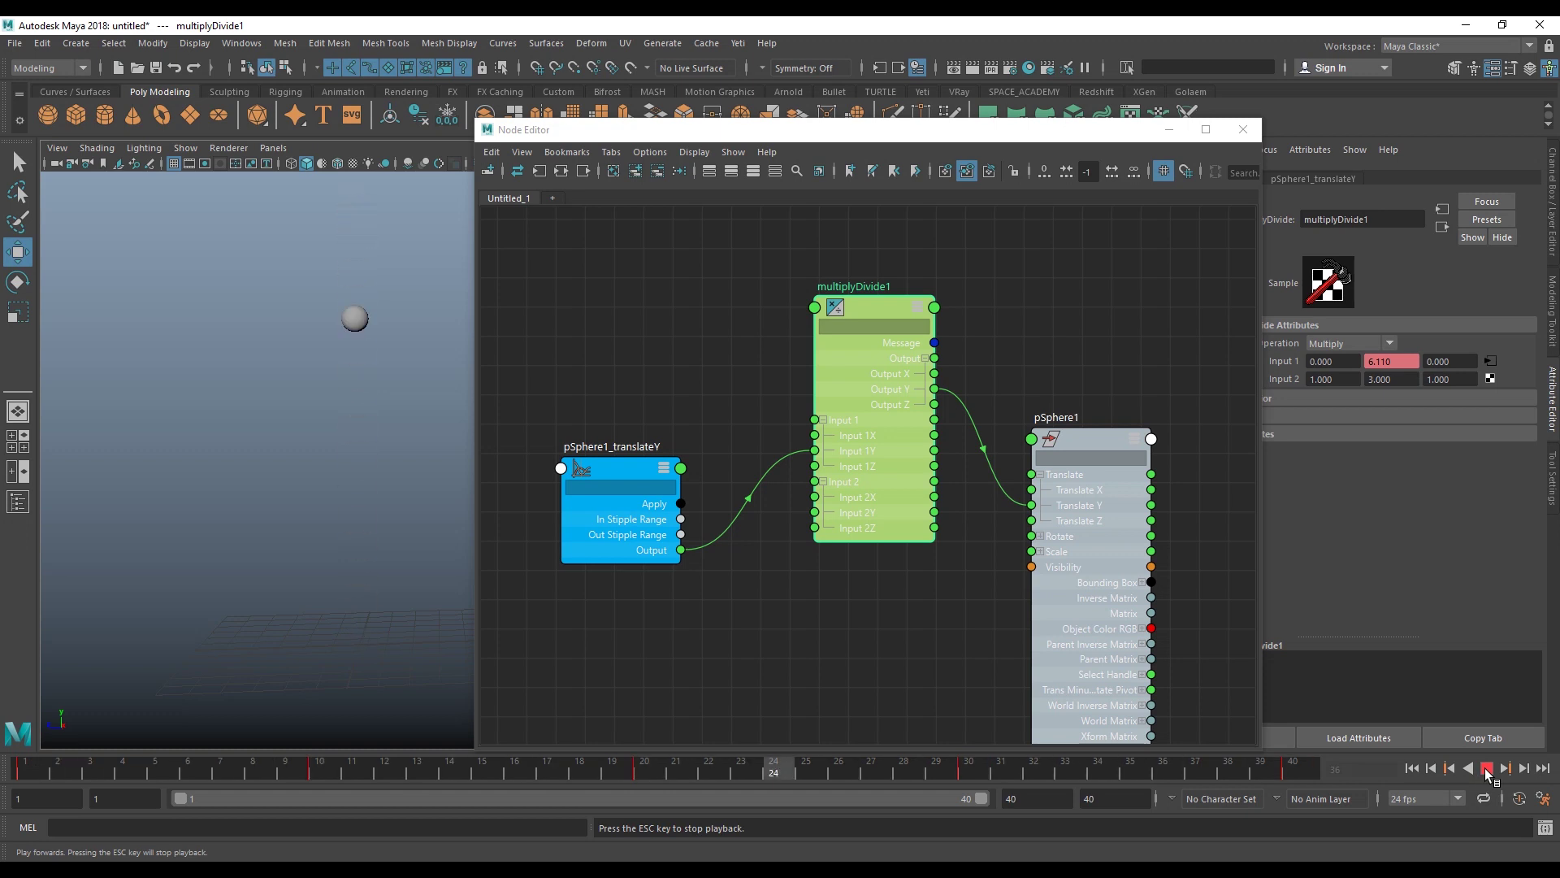
{"action": "left_click", "coordinate": [1487, 768]}
- Pan the viewport to follow the sphere and switch the Operation to Power
{"action": "mouse_move", "coordinate": [376, 544]}
{"action": "middle_mouse_down", "text": "alt"}
{"action": "mouse_move", "coordinate": [376, 568]}
{"action": "mouse_move", "coordinate": [381, 555]}
{"action": "middle_mouse_up", "text": "alt"}
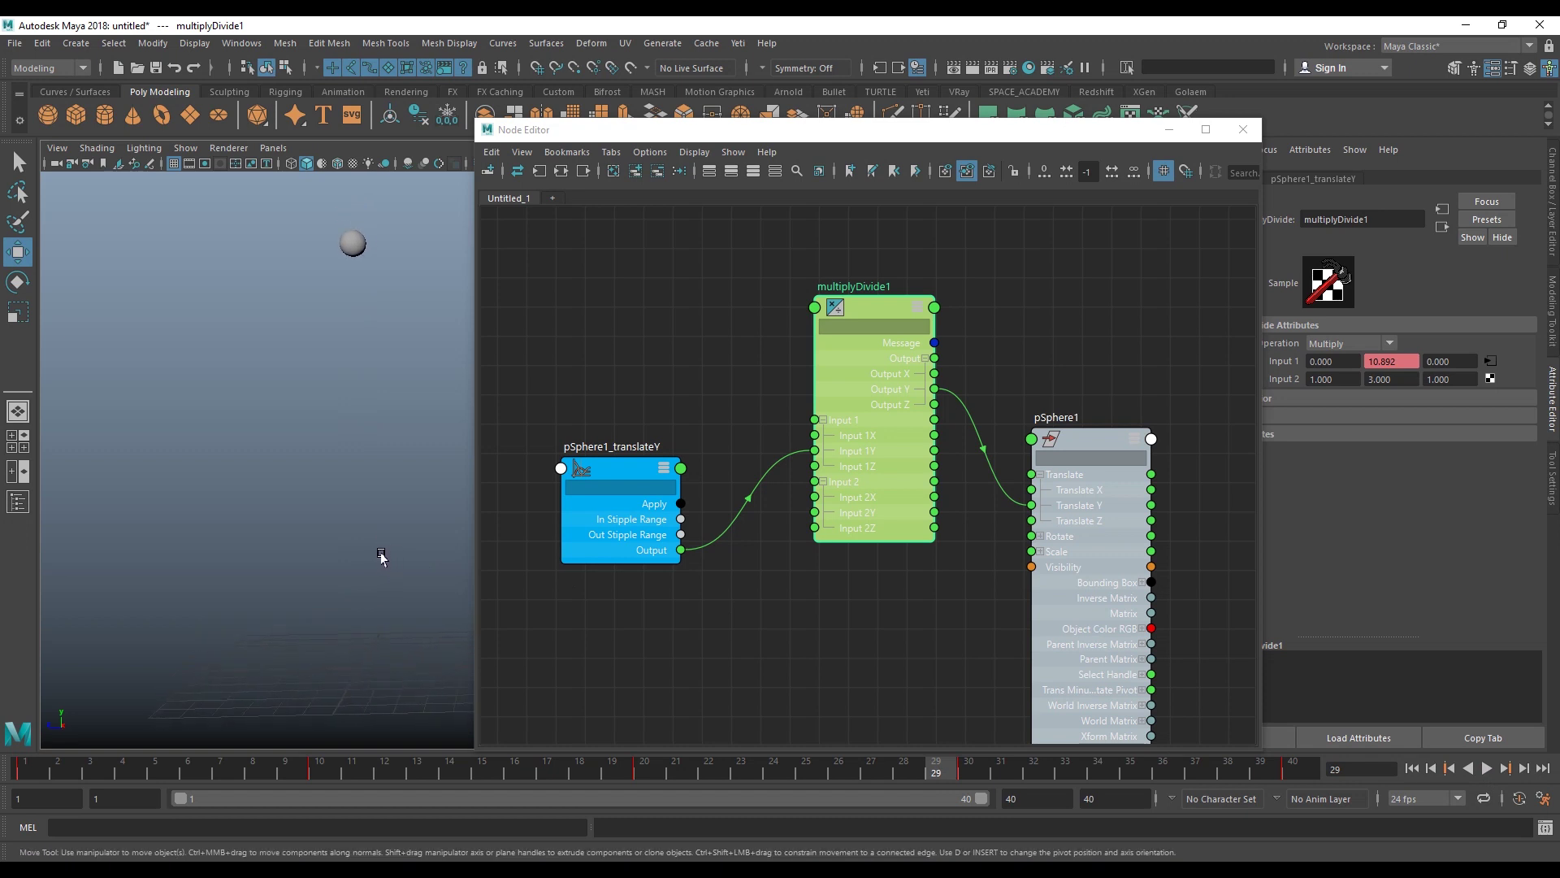
{"action": "left_click", "coordinate": [1347, 344]}
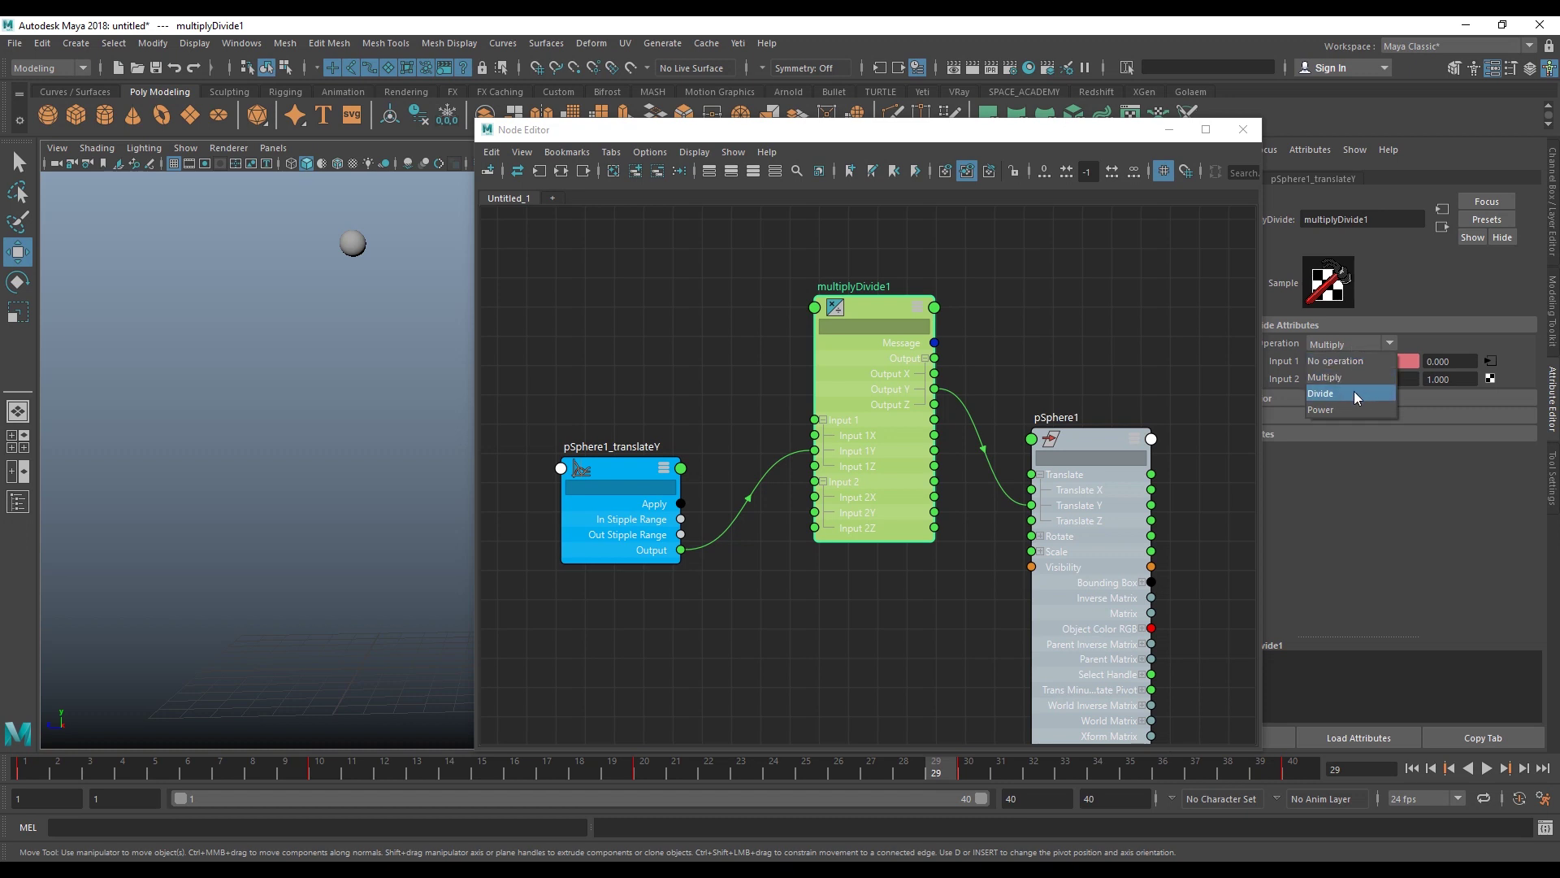
{"action": "left_click", "coordinate": [1335, 404]}
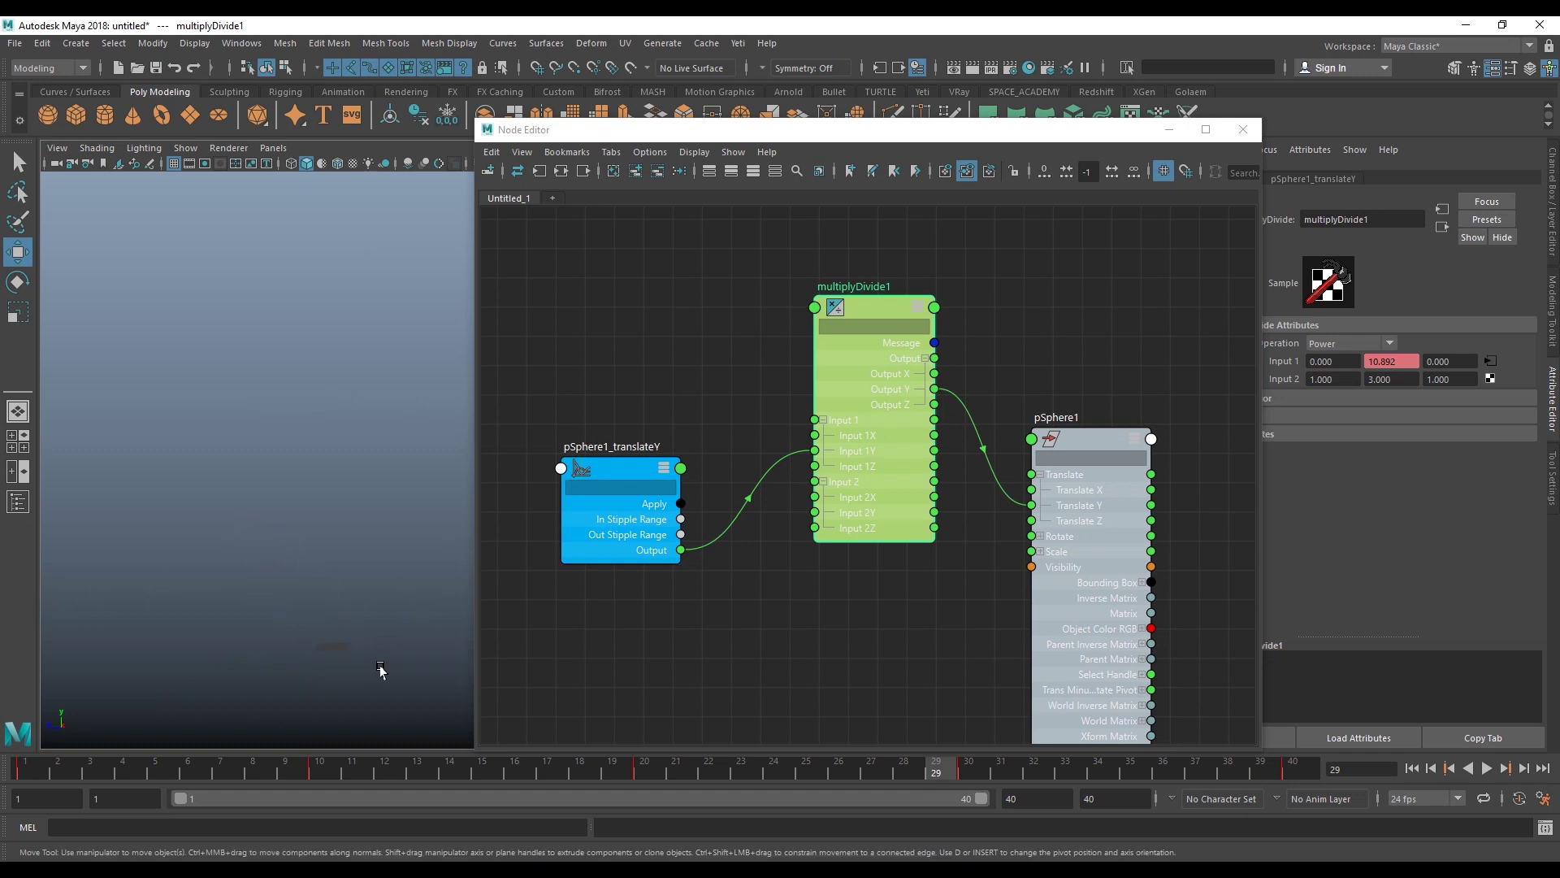
- Select the sphere in the viewport, starting and stopping playback
{"action": "key", "text": "alt+v"}
{"action": "left_click", "coordinate": [23, 780]}
{"action": "left_click", "coordinate": [338, 647]}
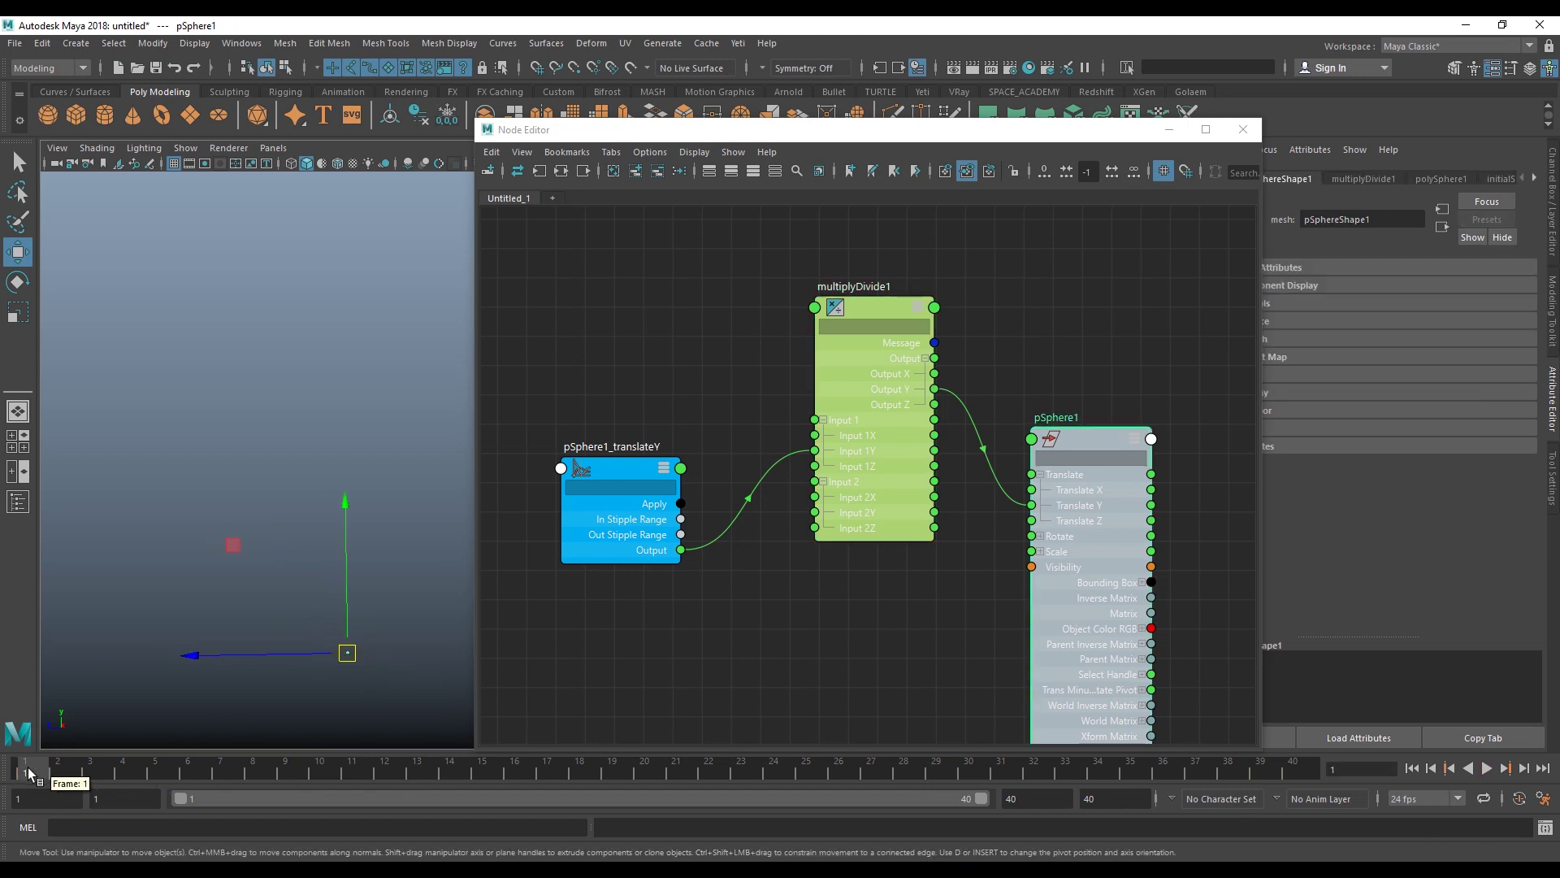
{"action": "key", "text": "alt+v"}
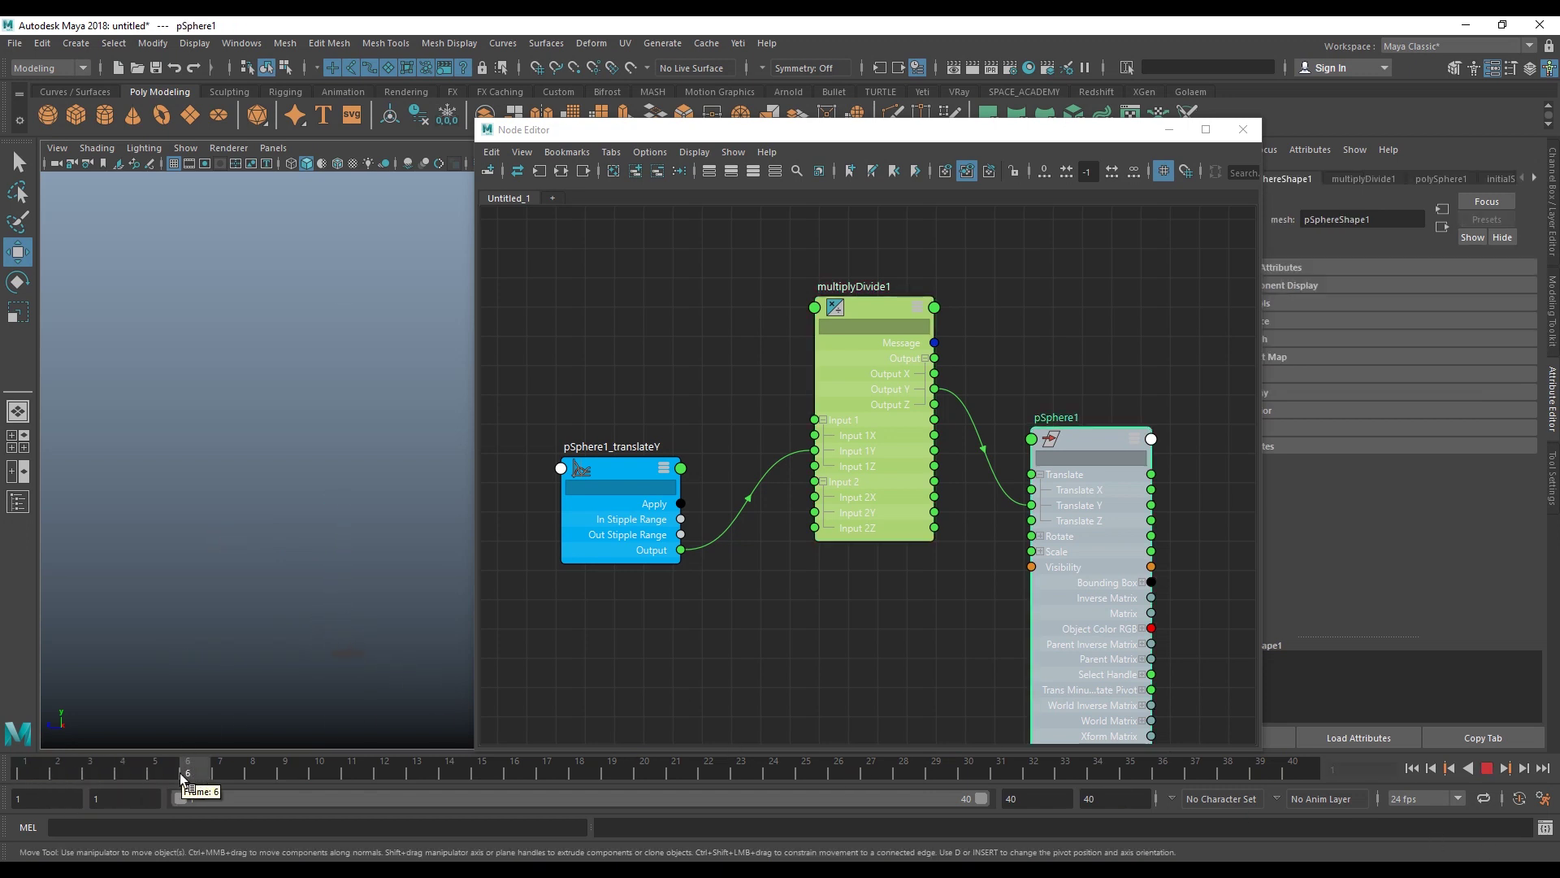
{"action": "left_click", "coordinate": [138, 778]}
- Set polySphere1's Radius to 11.5 in the Channel Box
{"action": "left_click", "coordinate": [1553, 238]}
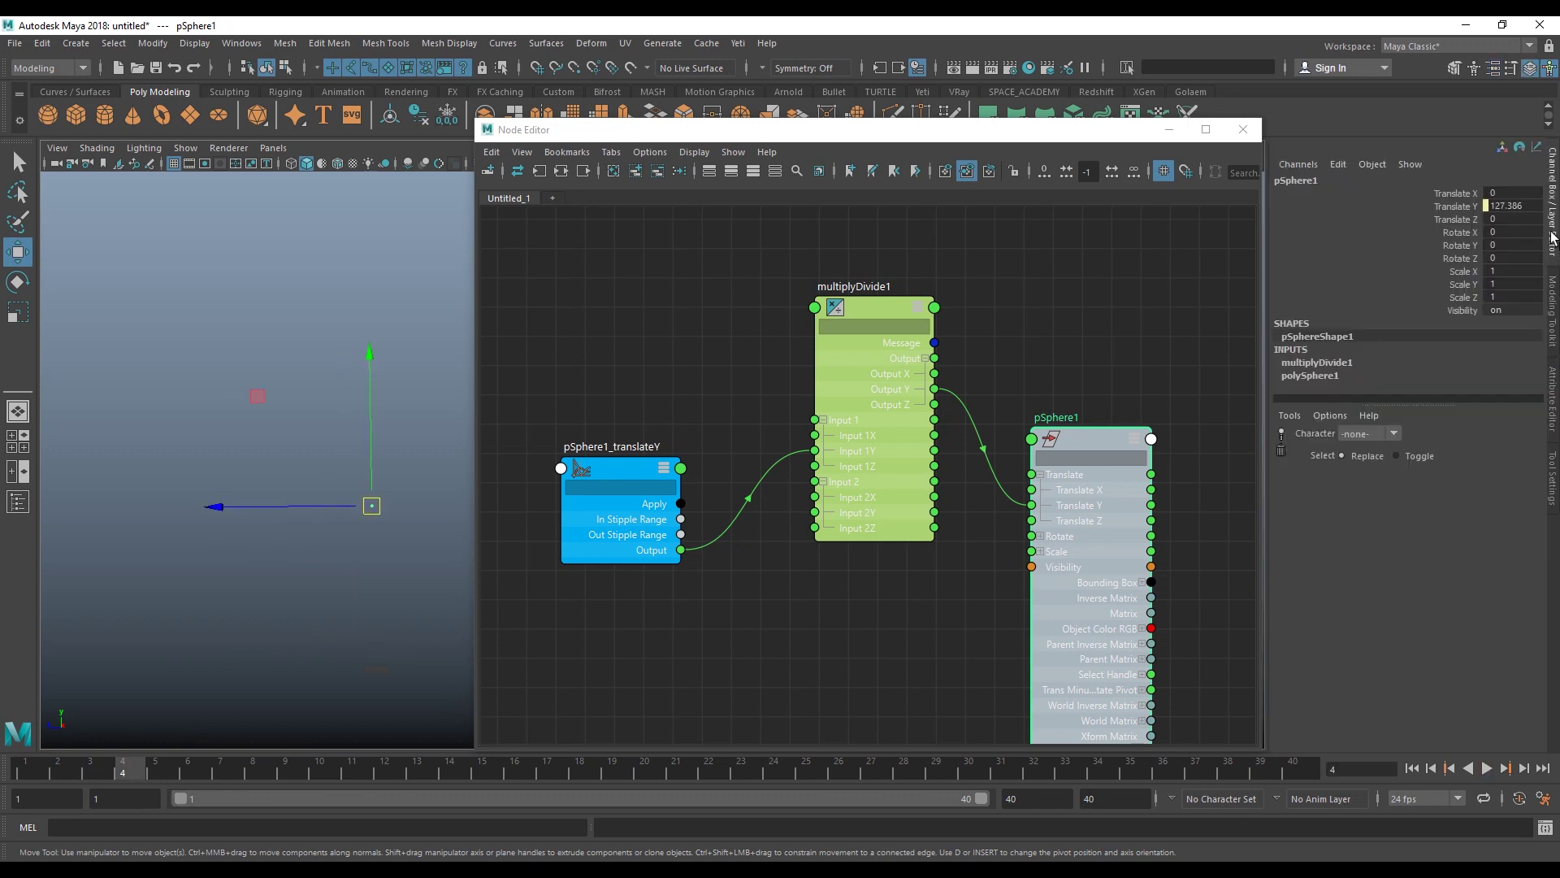
{"action": "double_click", "coordinate": [1328, 375]}
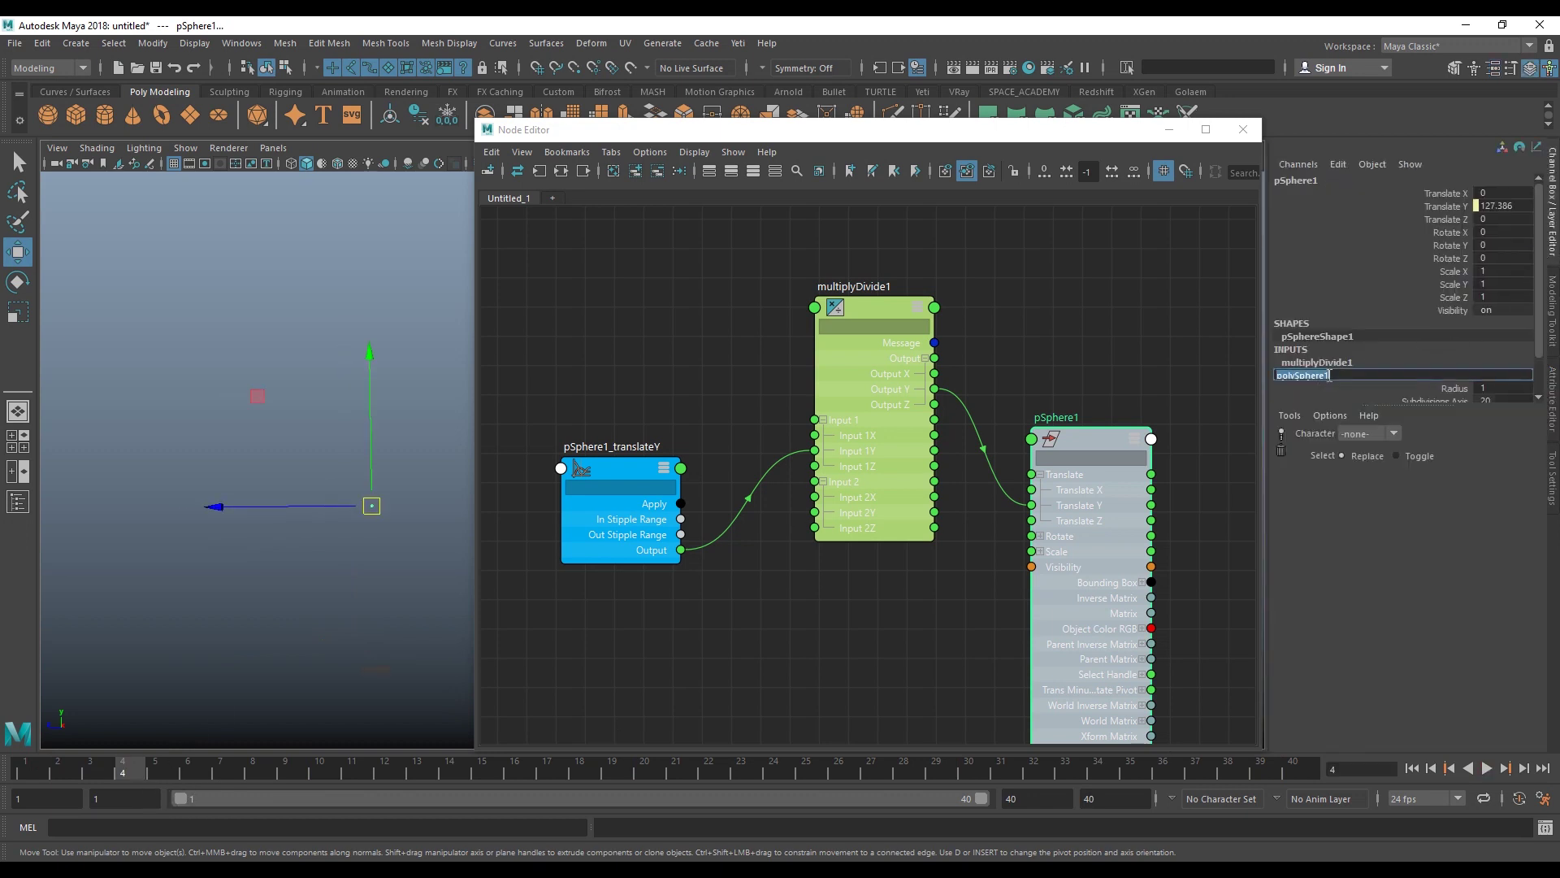
{"action": "left_click", "coordinate": [1421, 388]}
{"action": "middle_click_drag", "start_coordinate": [350, 423], "coordinate": [432, 432]}
- Replay from frame 1 and inspect Translate Y reaching 804.68 and multiplyDivide1's attributes
{"action": "left_click", "coordinate": [1413, 768]}
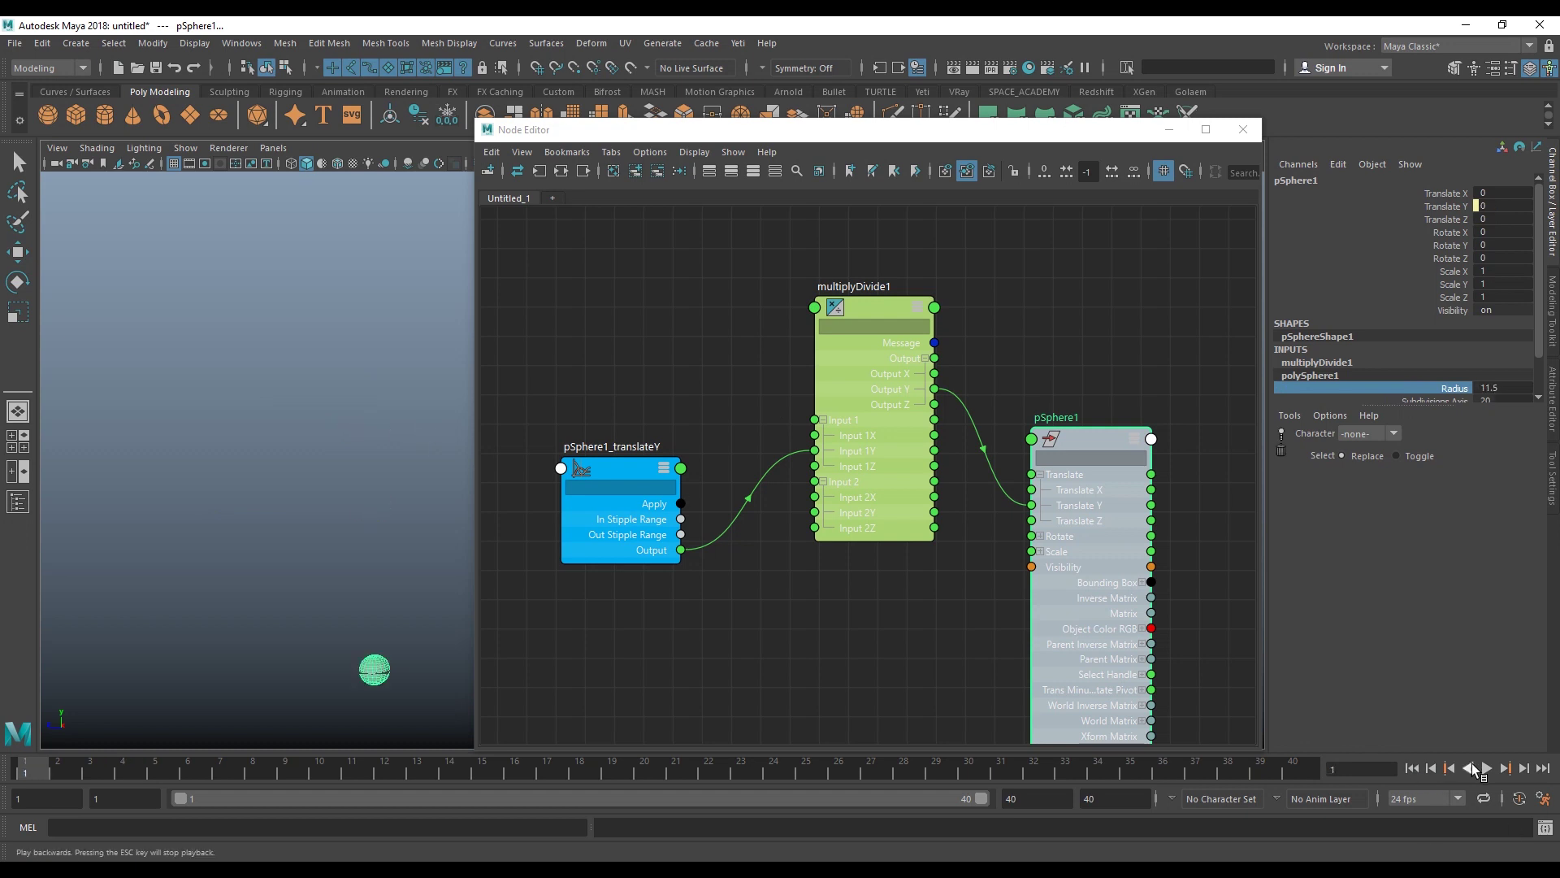
{"action": "left_click", "coordinate": [1489, 767]}
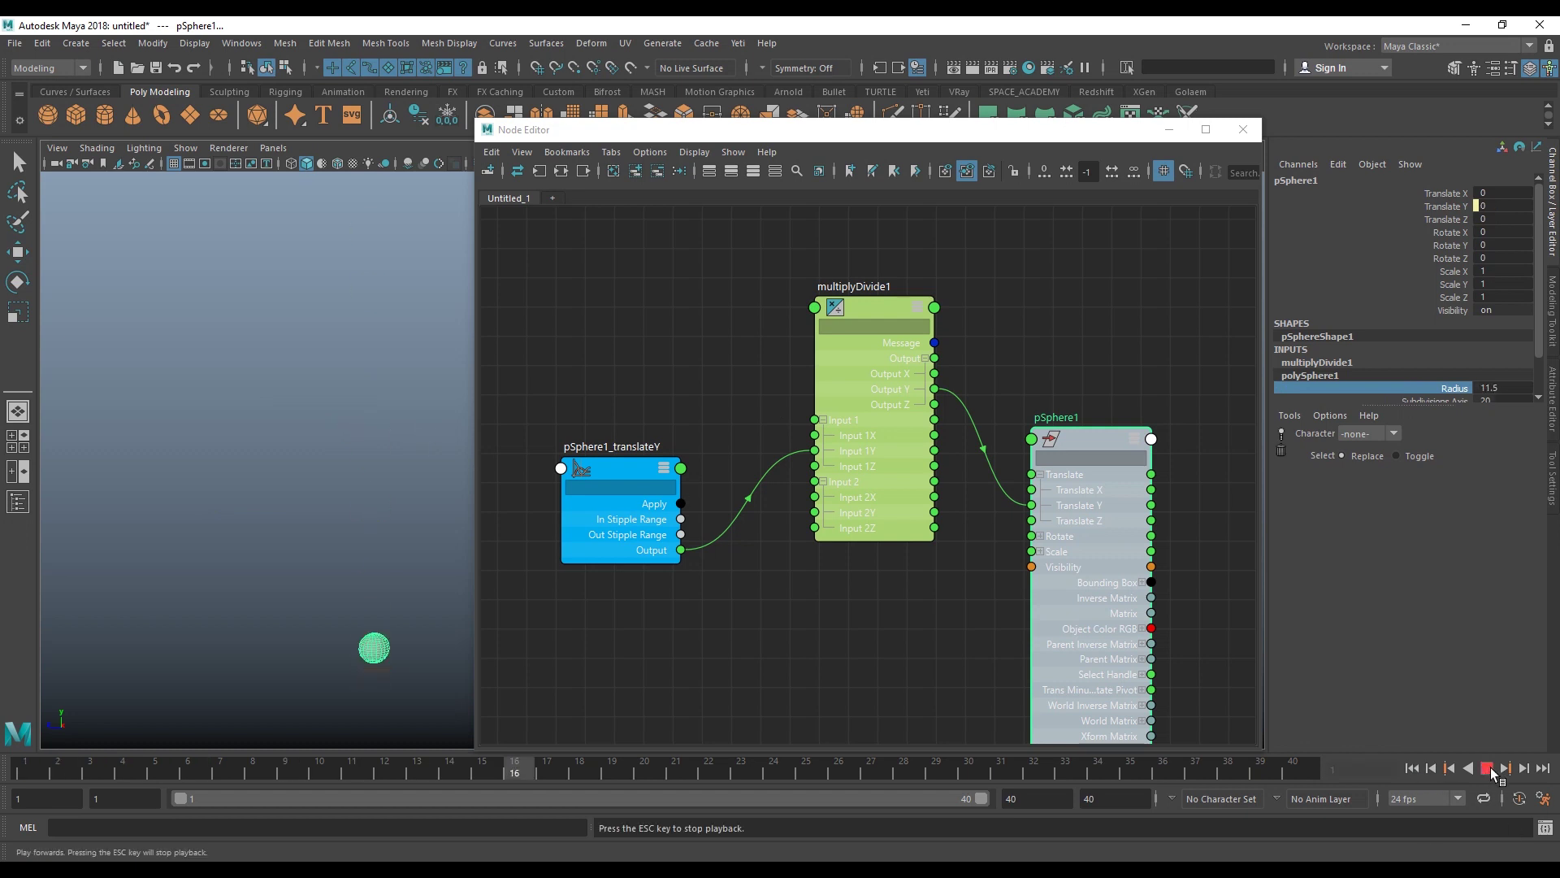
{"action": "left_click", "coordinate": [1490, 767]}
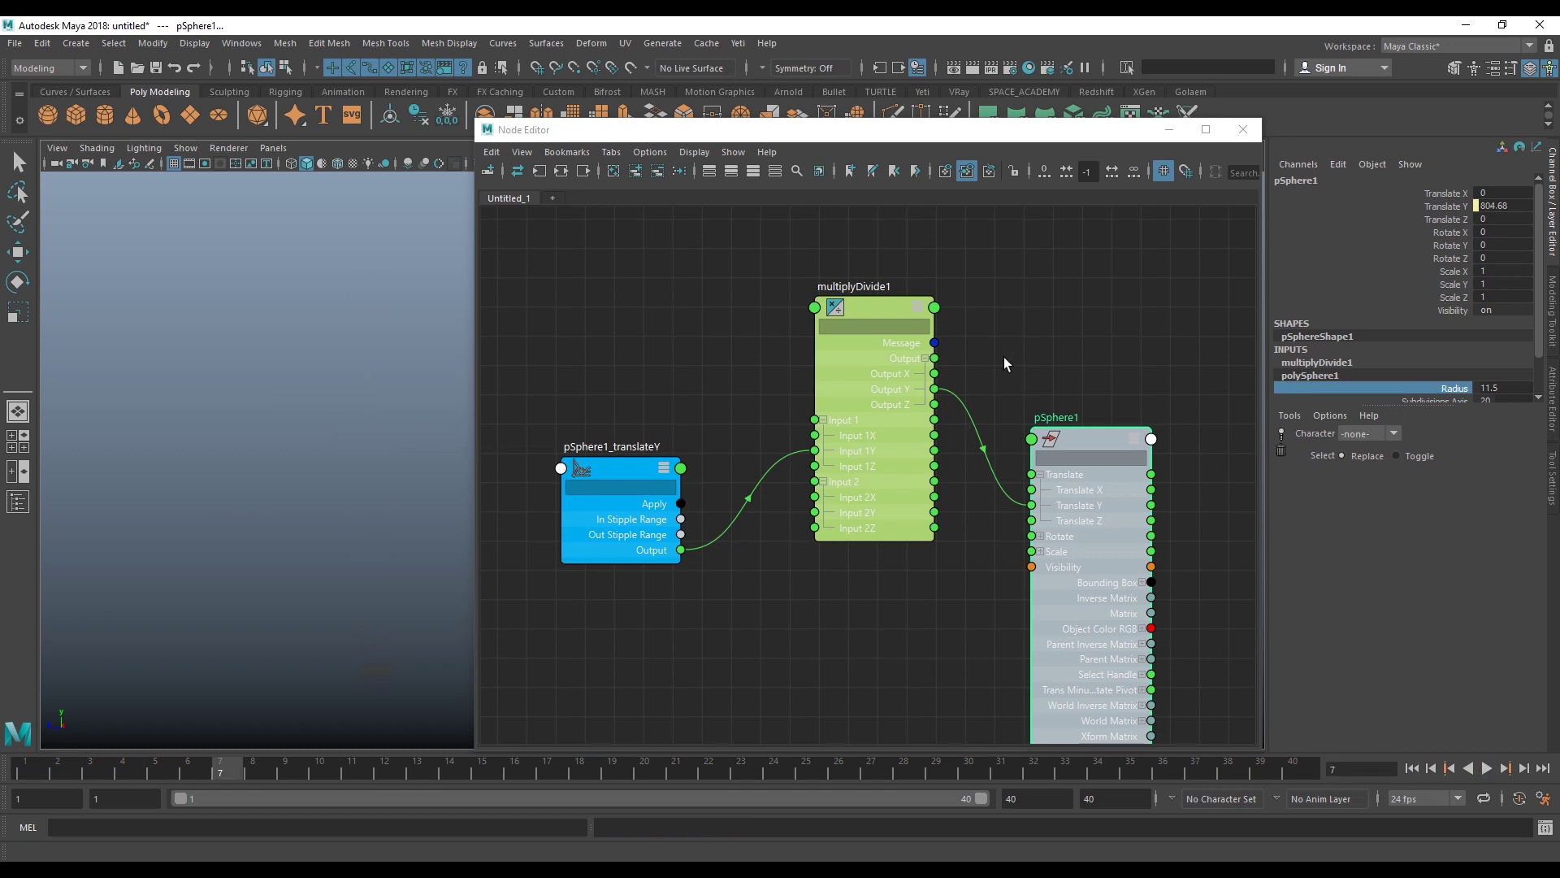
{"action": "middle_click_drag", "start_coordinate": [1005, 363], "coordinate": [1029, 386]}
{"action": "double_click", "coordinate": [1510, 209]}
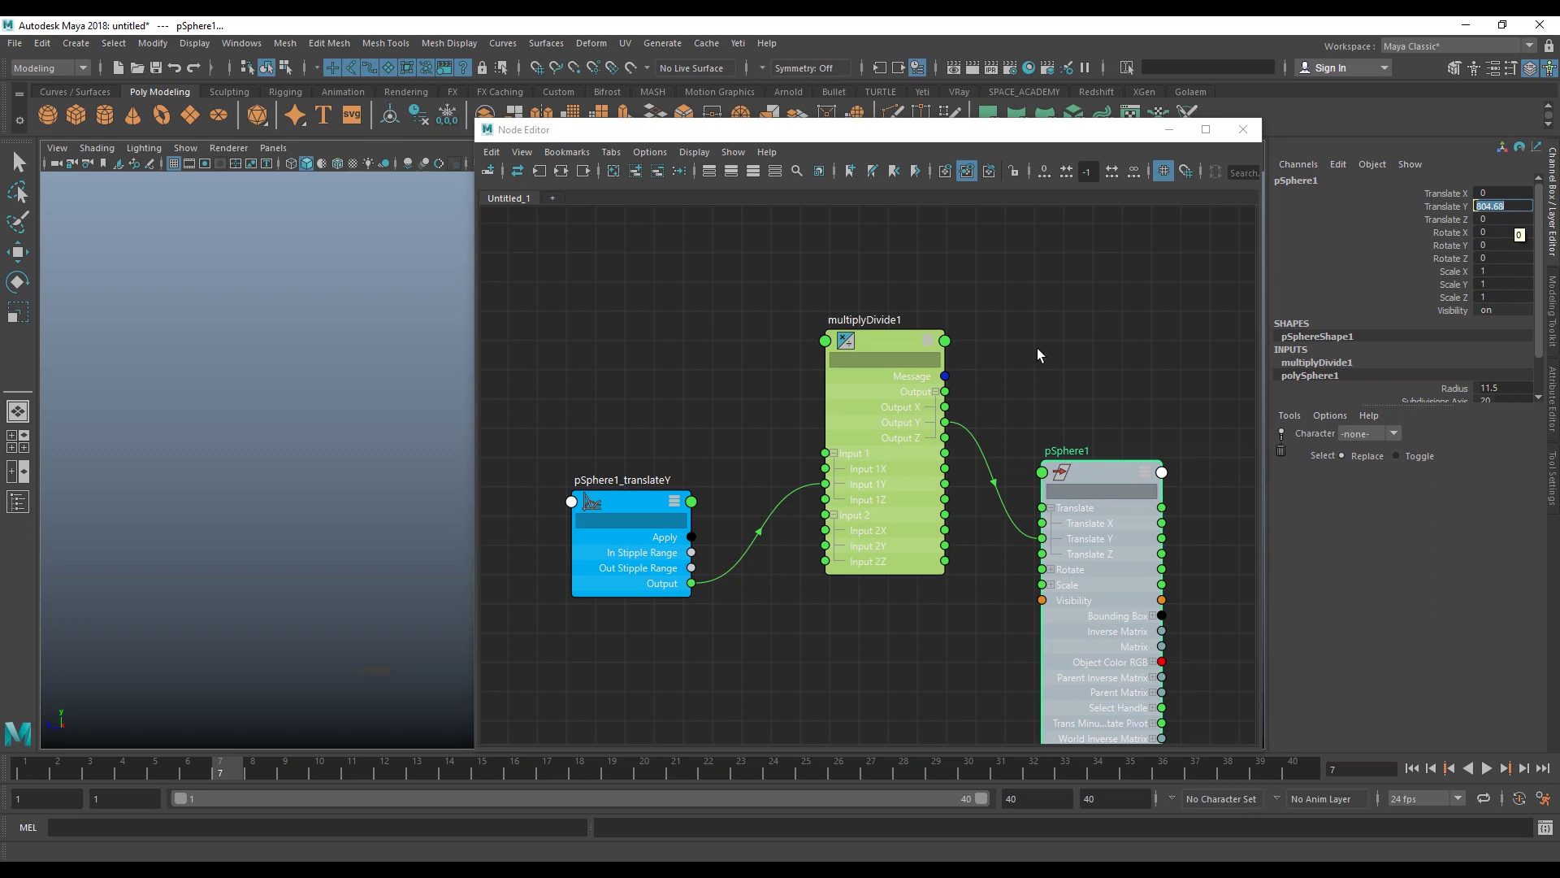
{"action": "double_click", "coordinate": [891, 342]}
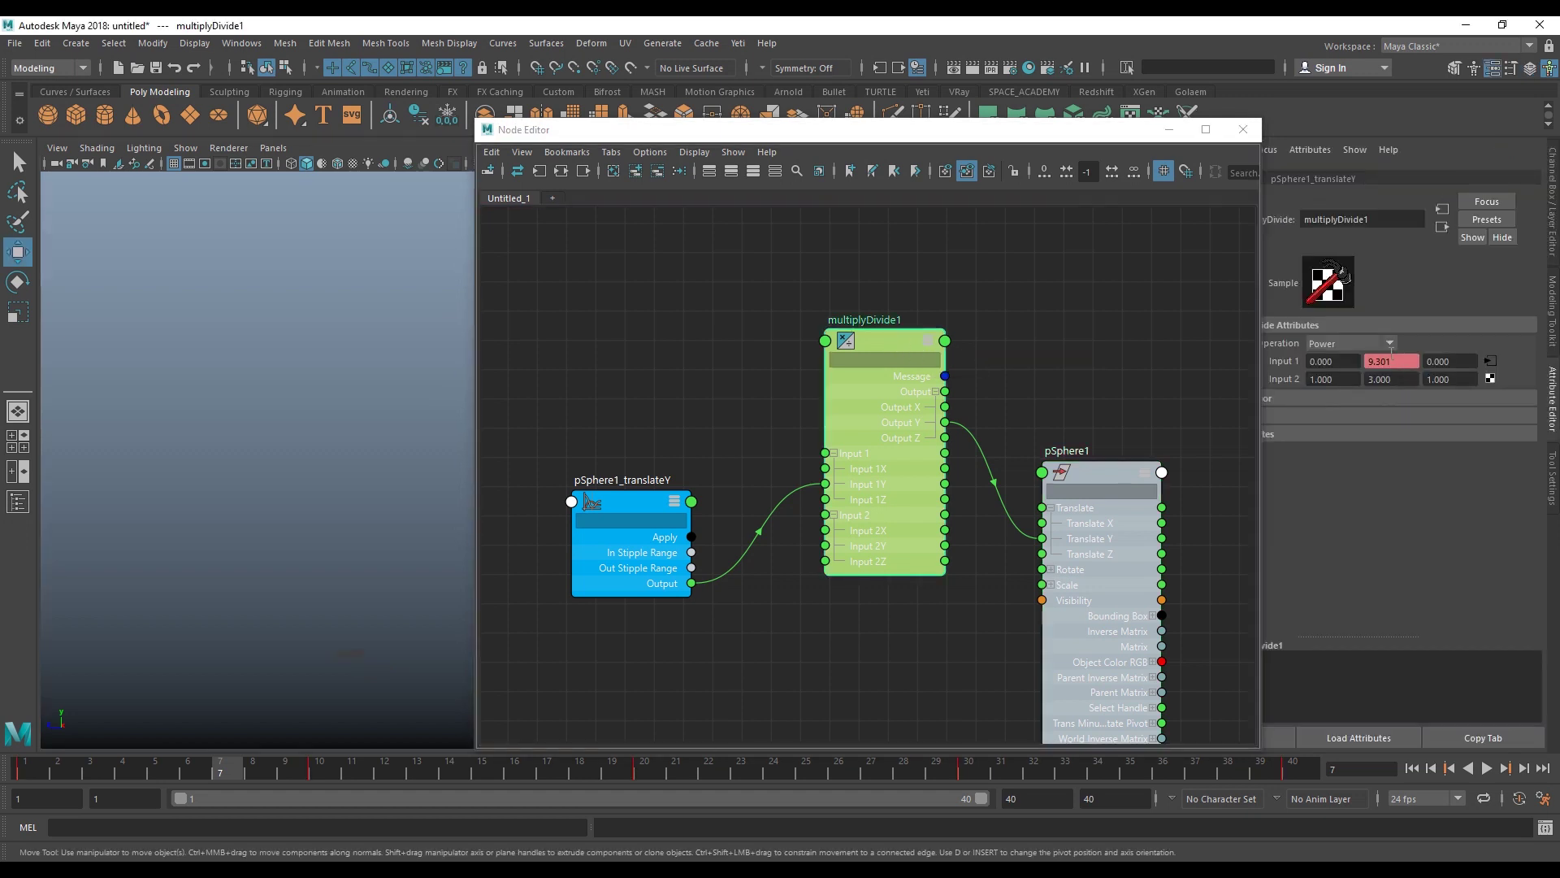
- Switch multiplyDivide1 to Multiply and replay the animation from the first frame
{"action": "left_click", "coordinate": [1359, 343]}
{"action": "left_click", "coordinate": [1359, 376]}
{"action": "left_click", "coordinate": [1488, 767]}
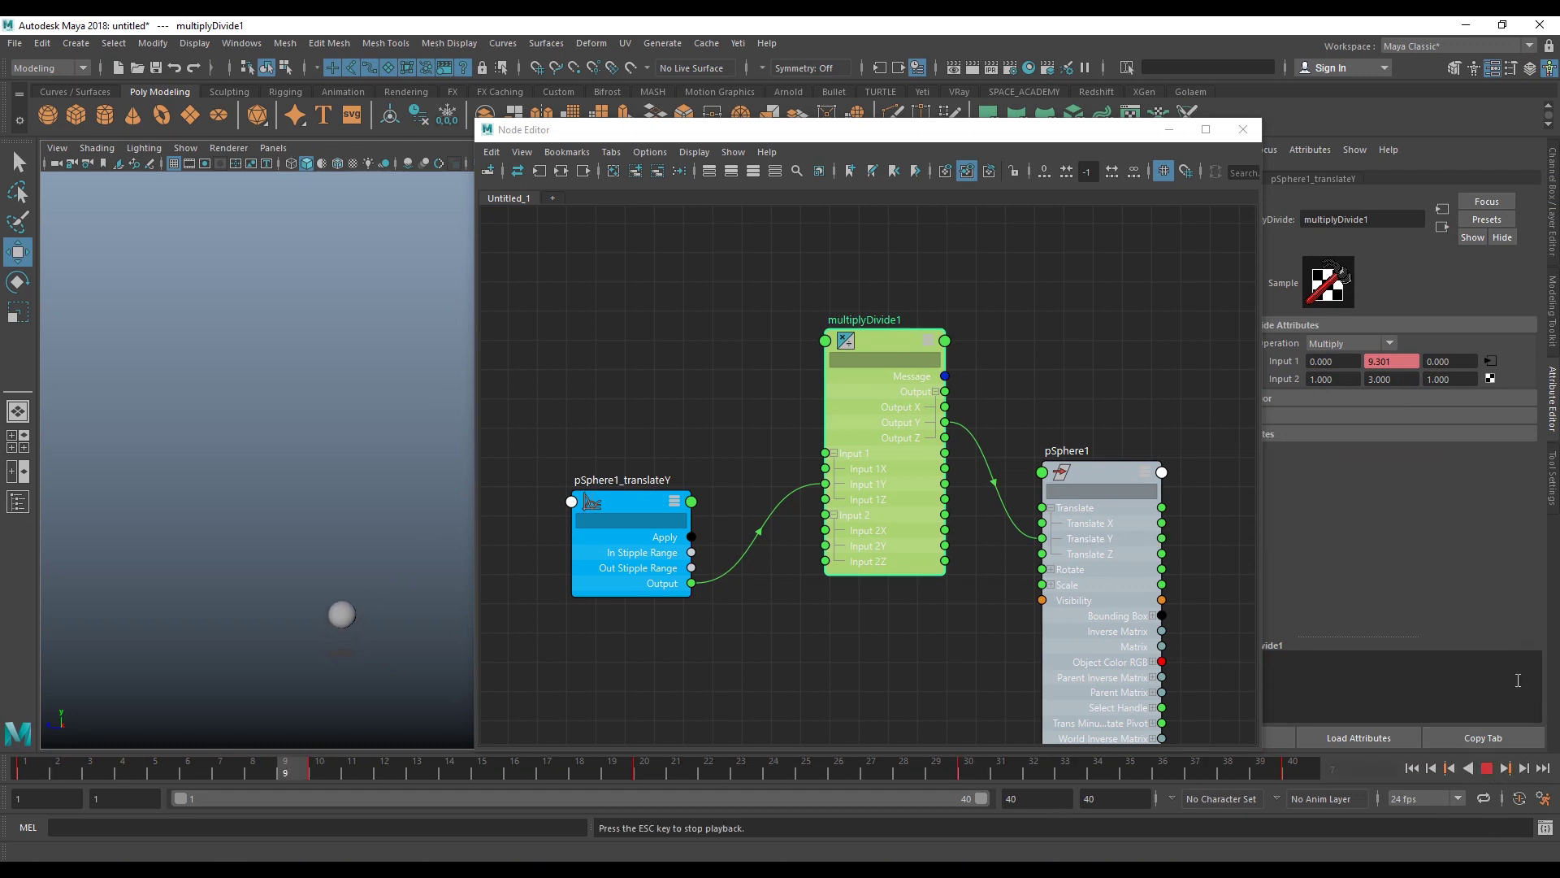
{"action": "left_click", "coordinate": [1490, 765]}
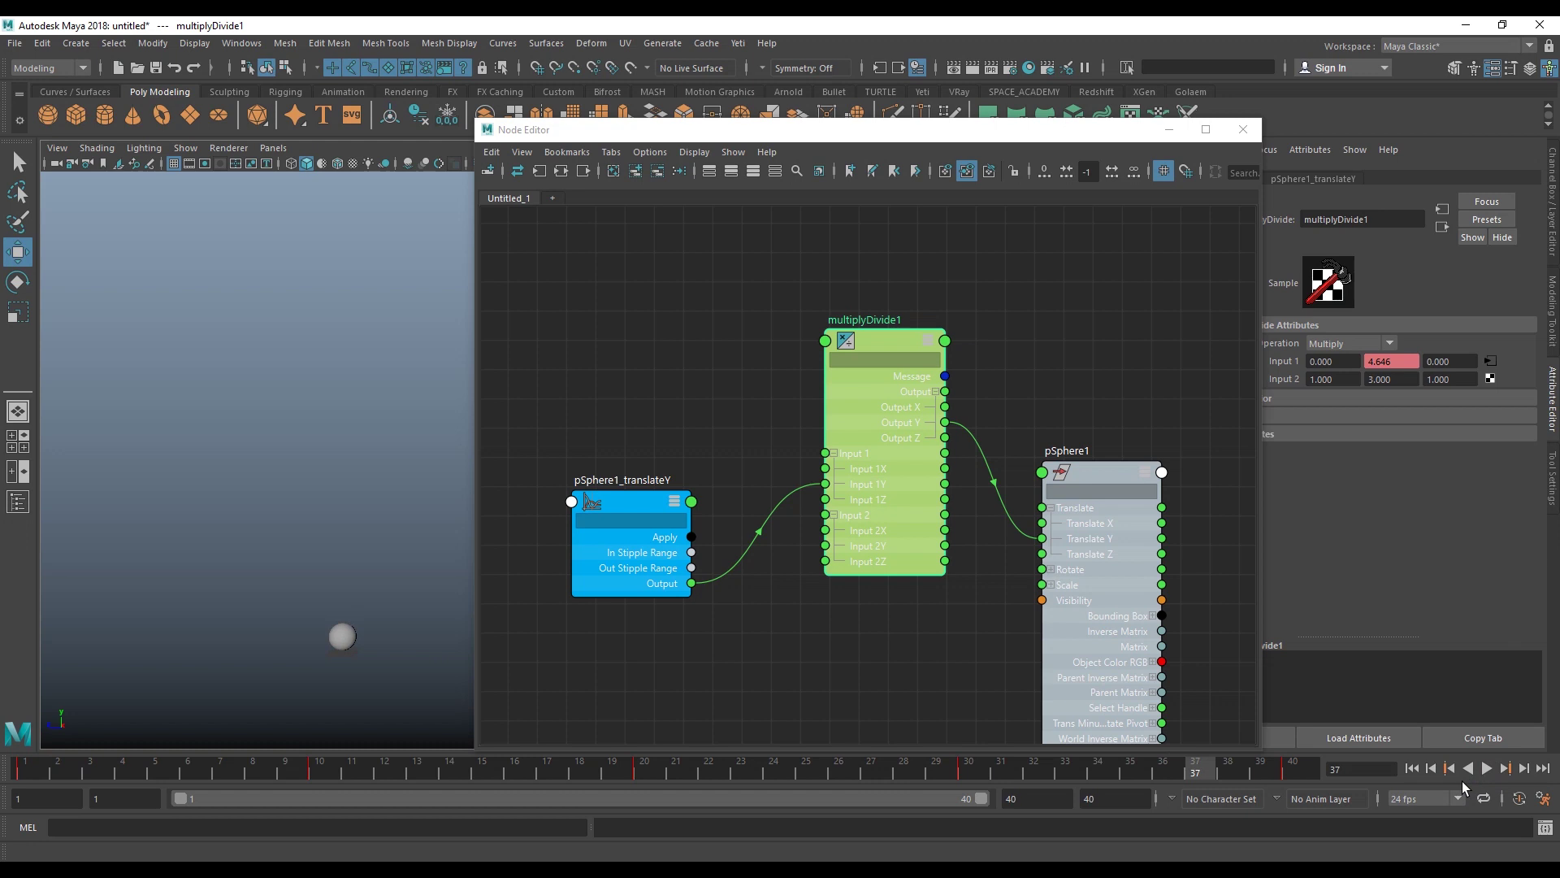
{"action": "left_click", "coordinate": [1413, 768]}
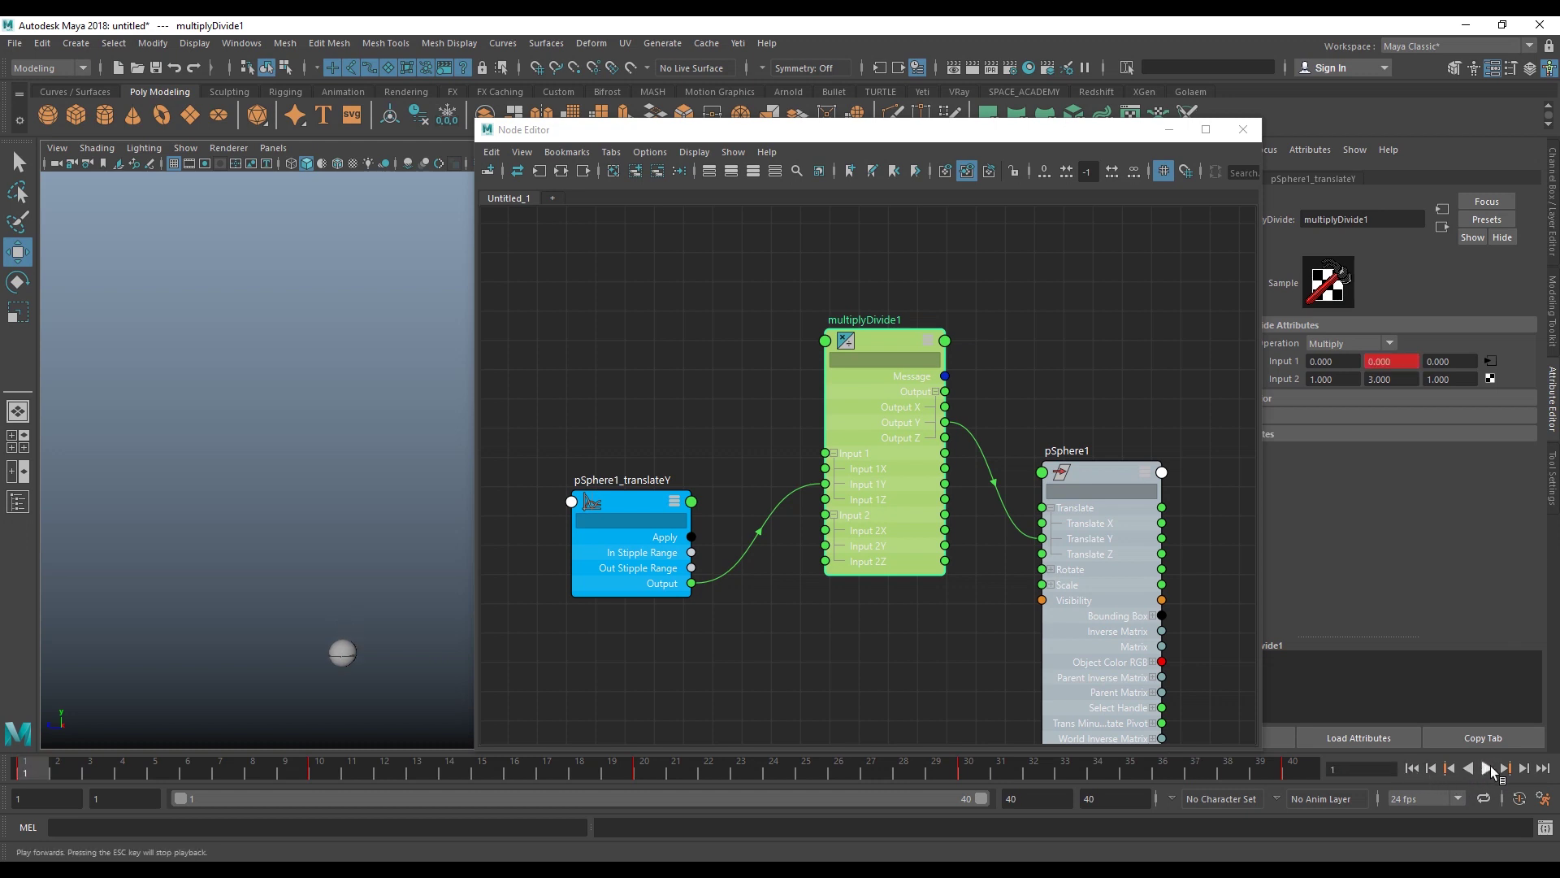
{"action": "left_click", "coordinate": [1490, 766]}
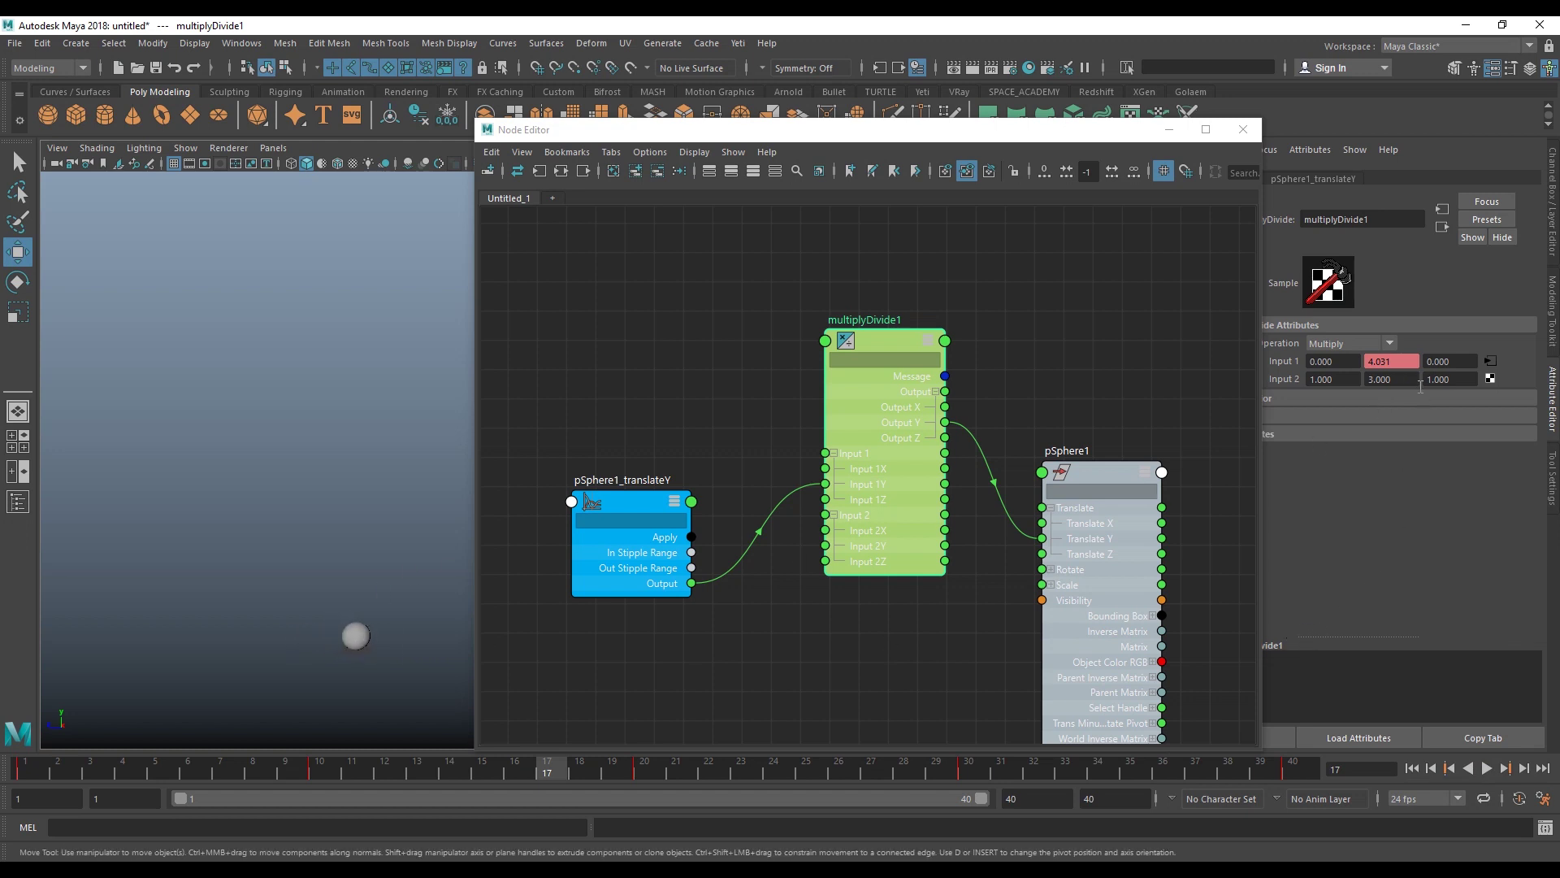
- Change Input 2 Y to 20, replay, and move both pSphere nodes higher in the graph
{"action": "left_click_drag", "start_coordinate": [1414, 383], "coordinate": [1326, 387]}
{"action": "type", "text": "20"}
{"action": "key", "text": "Return"}
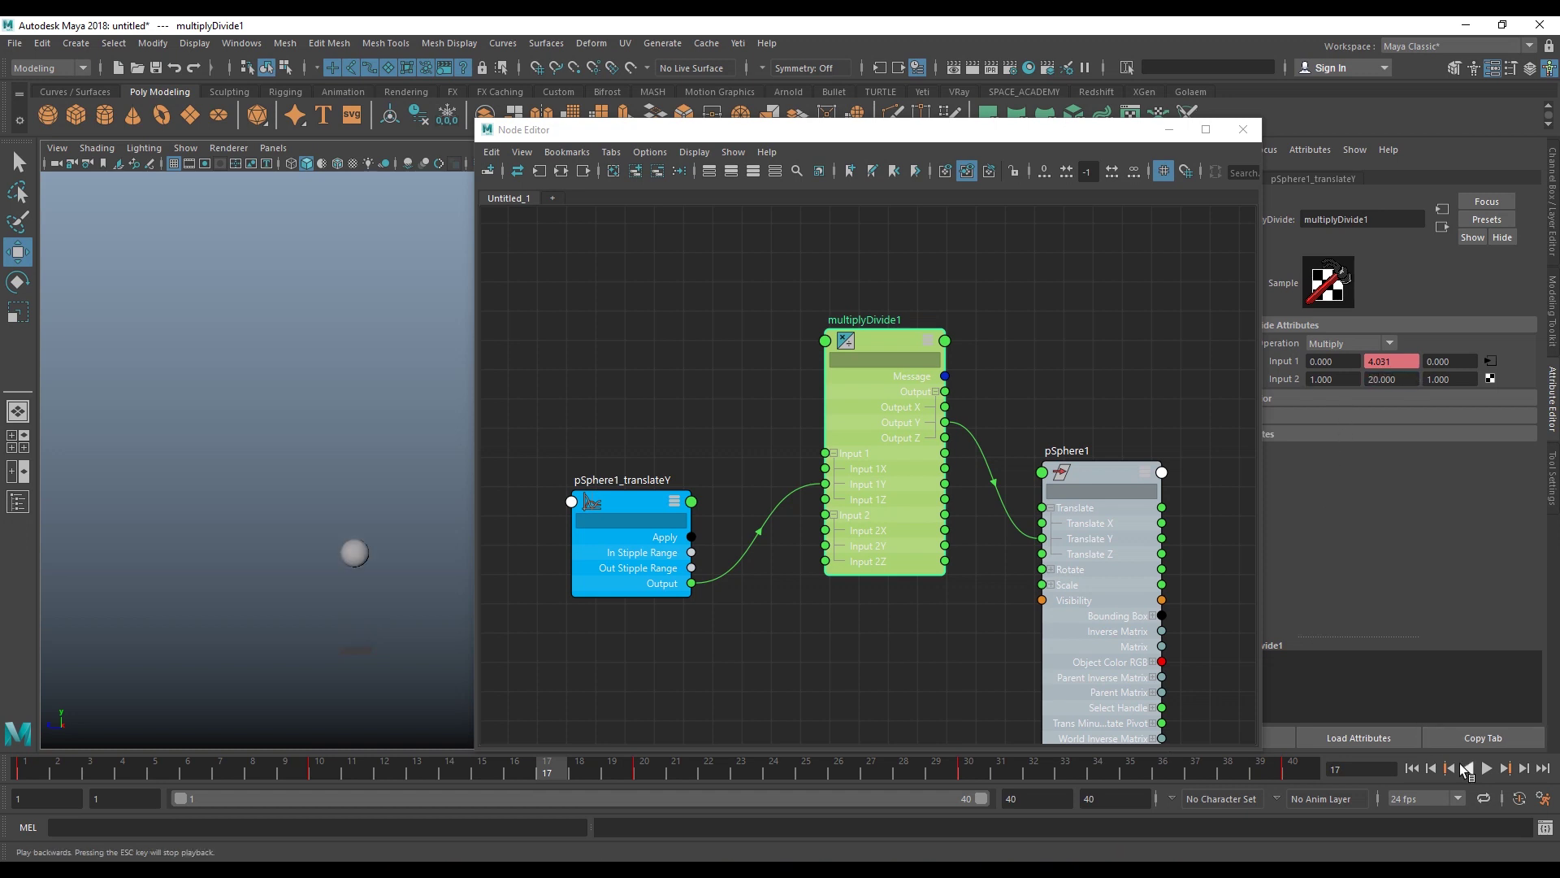
{"action": "left_click", "coordinate": [1486, 769]}
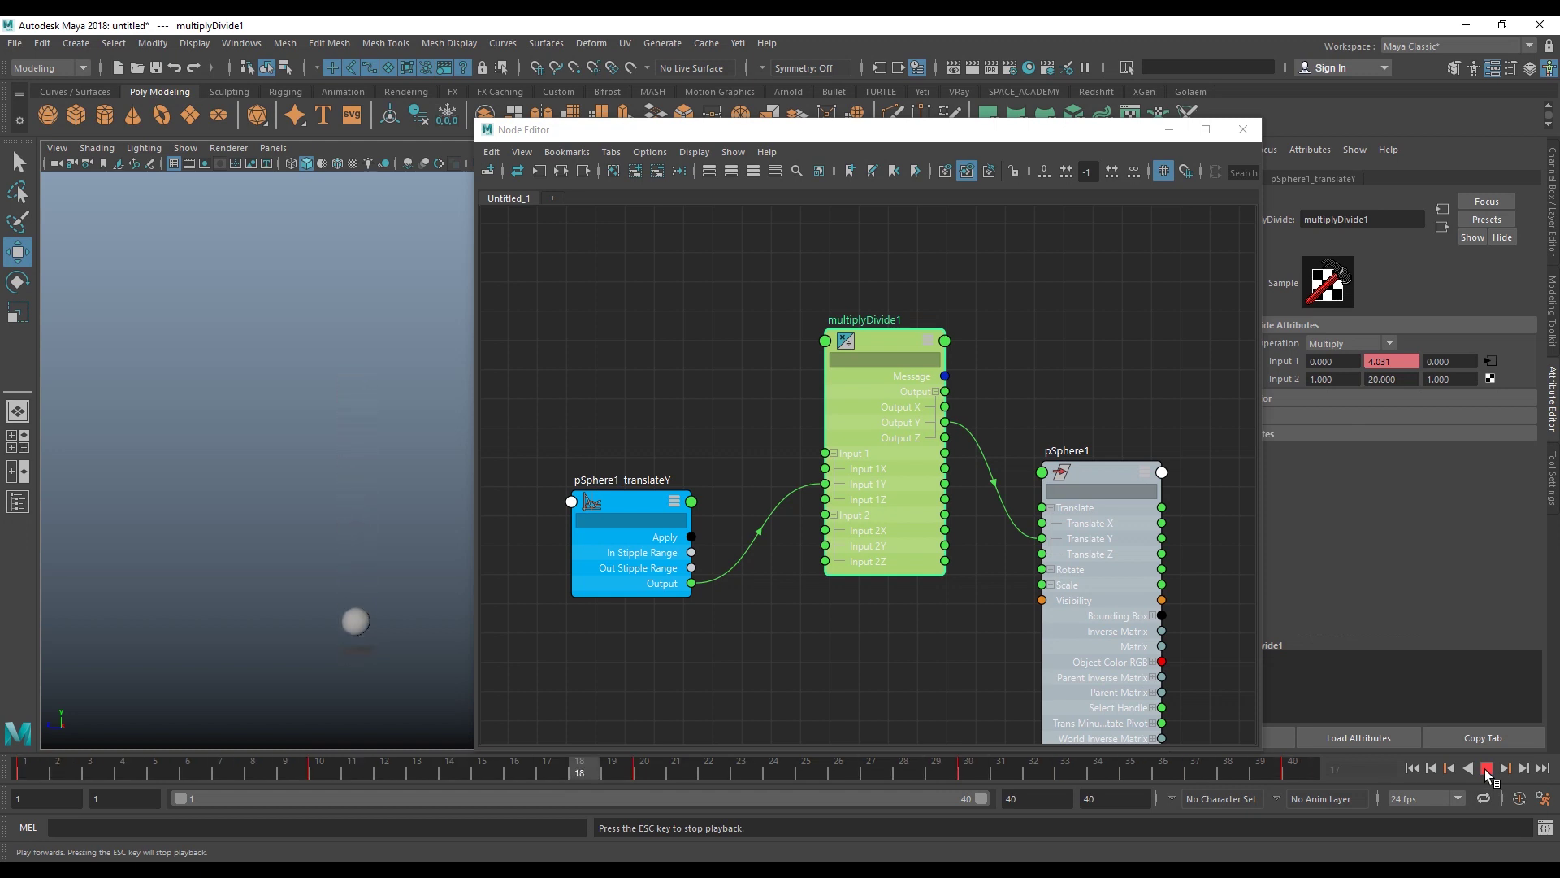
{"action": "left_click", "coordinate": [1486, 769]}
{"action": "mouse_move", "coordinate": [616, 507]}
{"action": "left_mouse_down"}
{"action": "mouse_move", "coordinate": [595, 494]}
{"action": "mouse_move", "coordinate": [639, 428]}
{"action": "left_mouse_up"}
{"action": "mouse_move", "coordinate": [1101, 447]}
{"action": "left_mouse_down"}
{"action": "mouse_move", "coordinate": [1188, 375]}
{"action": "mouse_move", "coordinate": [1127, 447]}
{"action": "left_mouse_up"}
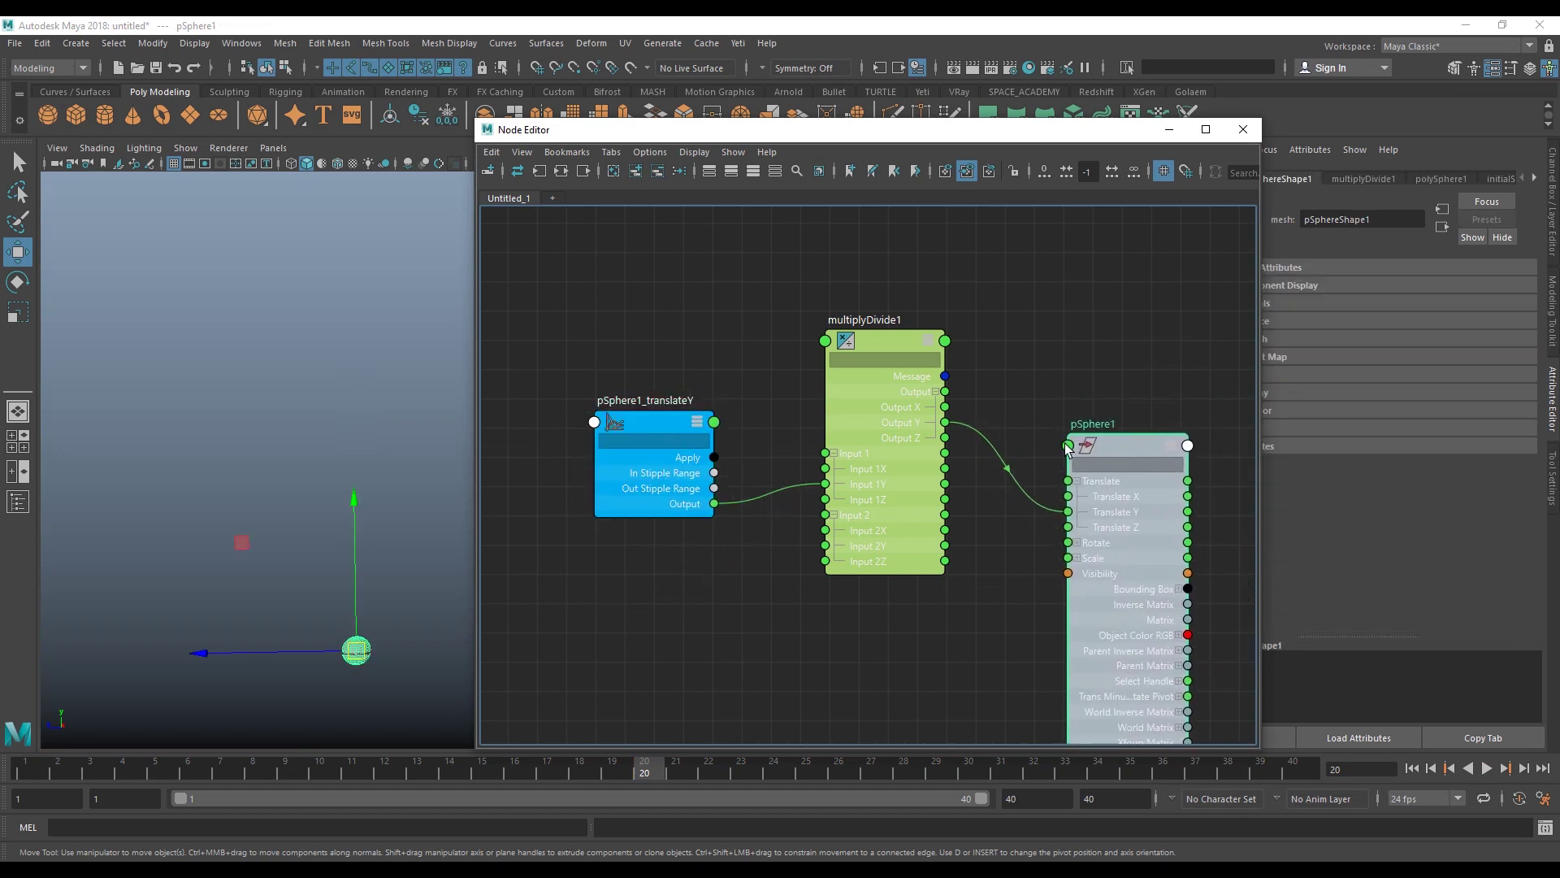
- Select multiplyDivide1 and change its Operation to Divide, then to Power
{"action": "left_click", "coordinate": [874, 341]}
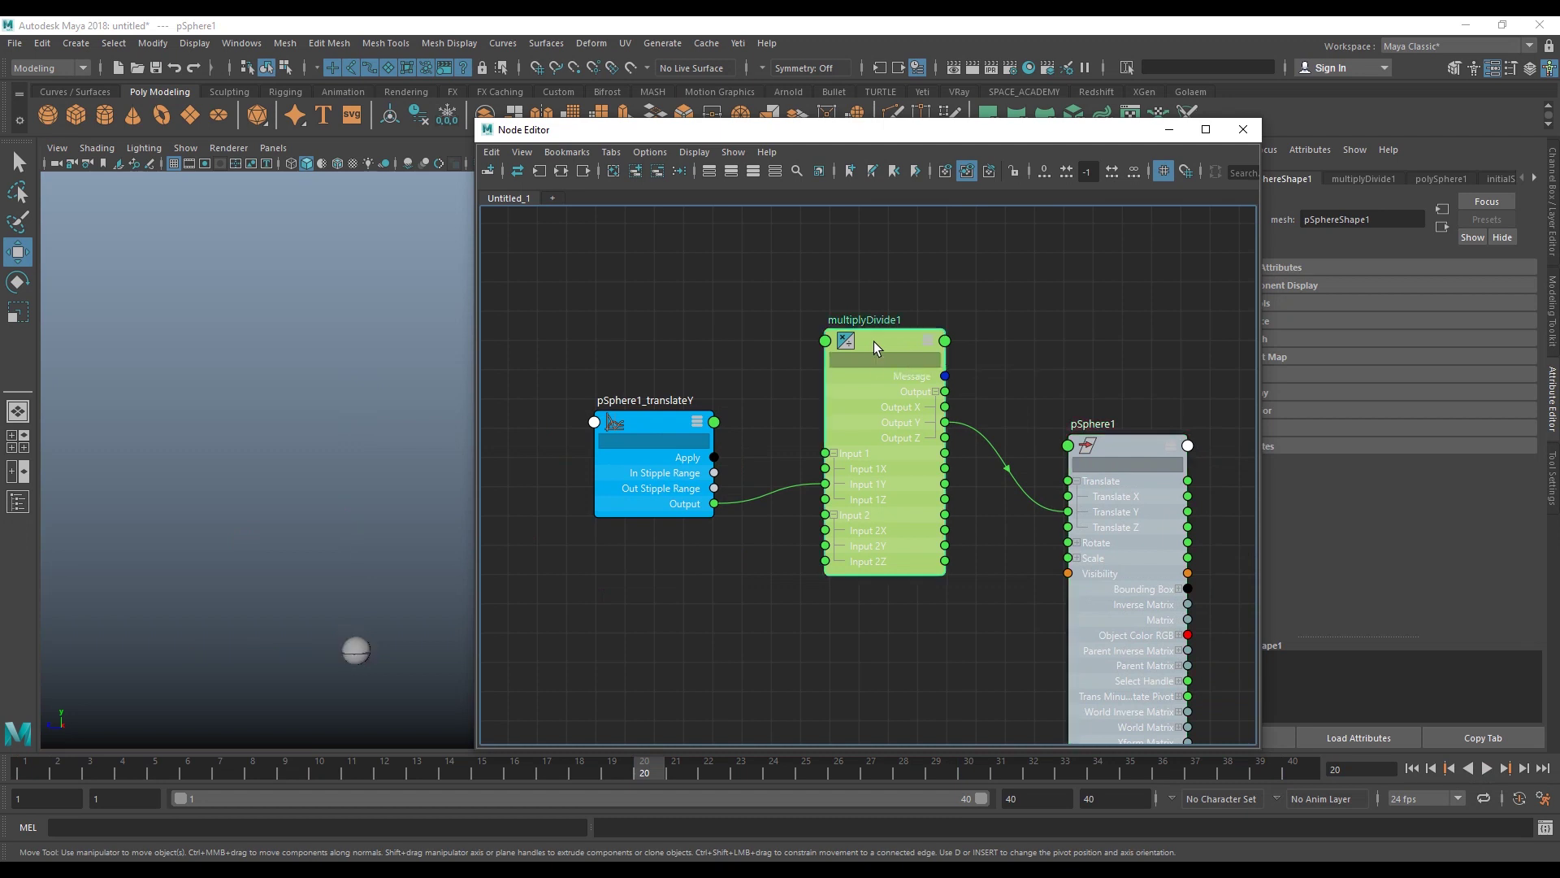
{"action": "left_click", "coordinate": [1341, 346]}
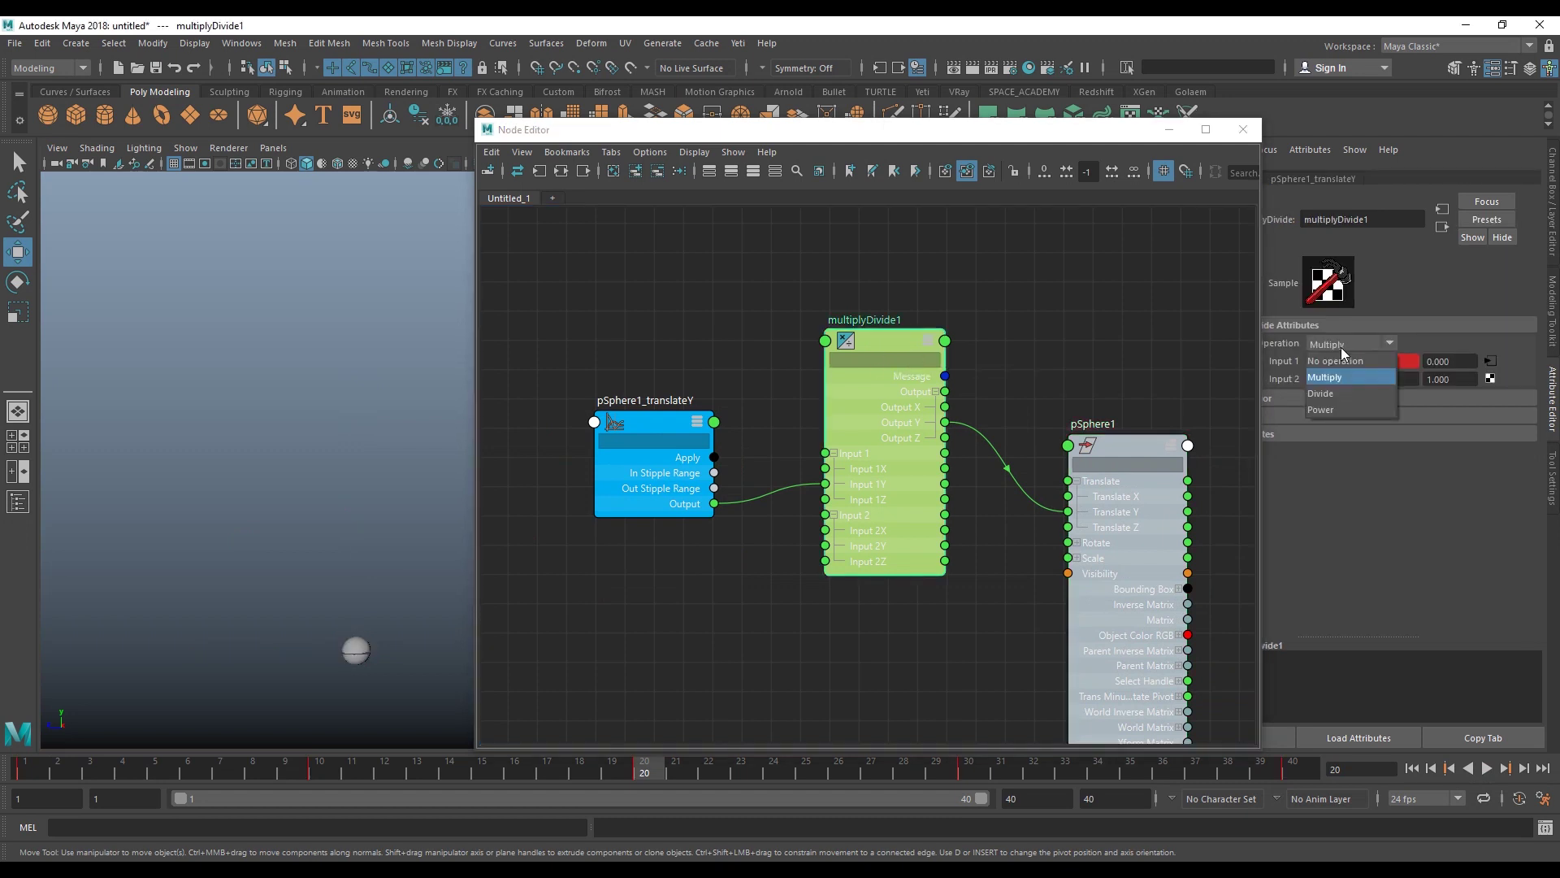
{"action": "left_click", "coordinate": [1335, 387]}
{"action": "left_click", "coordinate": [1340, 346]}
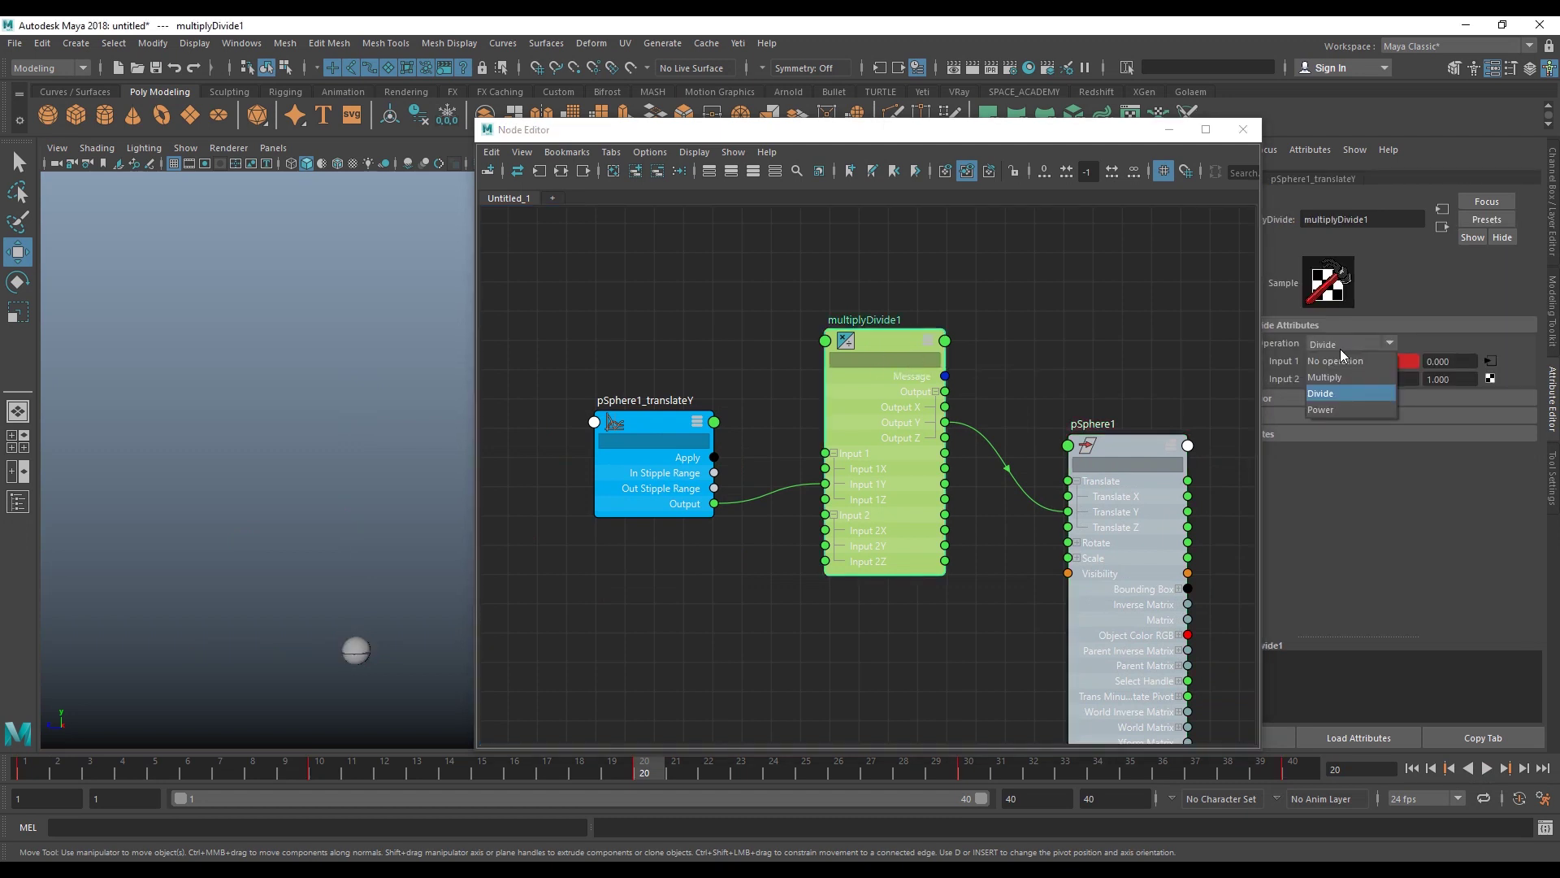
{"action": "left_click", "coordinate": [1332, 407]}
- Inspect multiplyDivide1's Input 1 Z and Input 1 X values in the Attribute Editor
{"action": "left_click_drag", "start_coordinate": [1049, 130], "coordinate": [977, 141]}
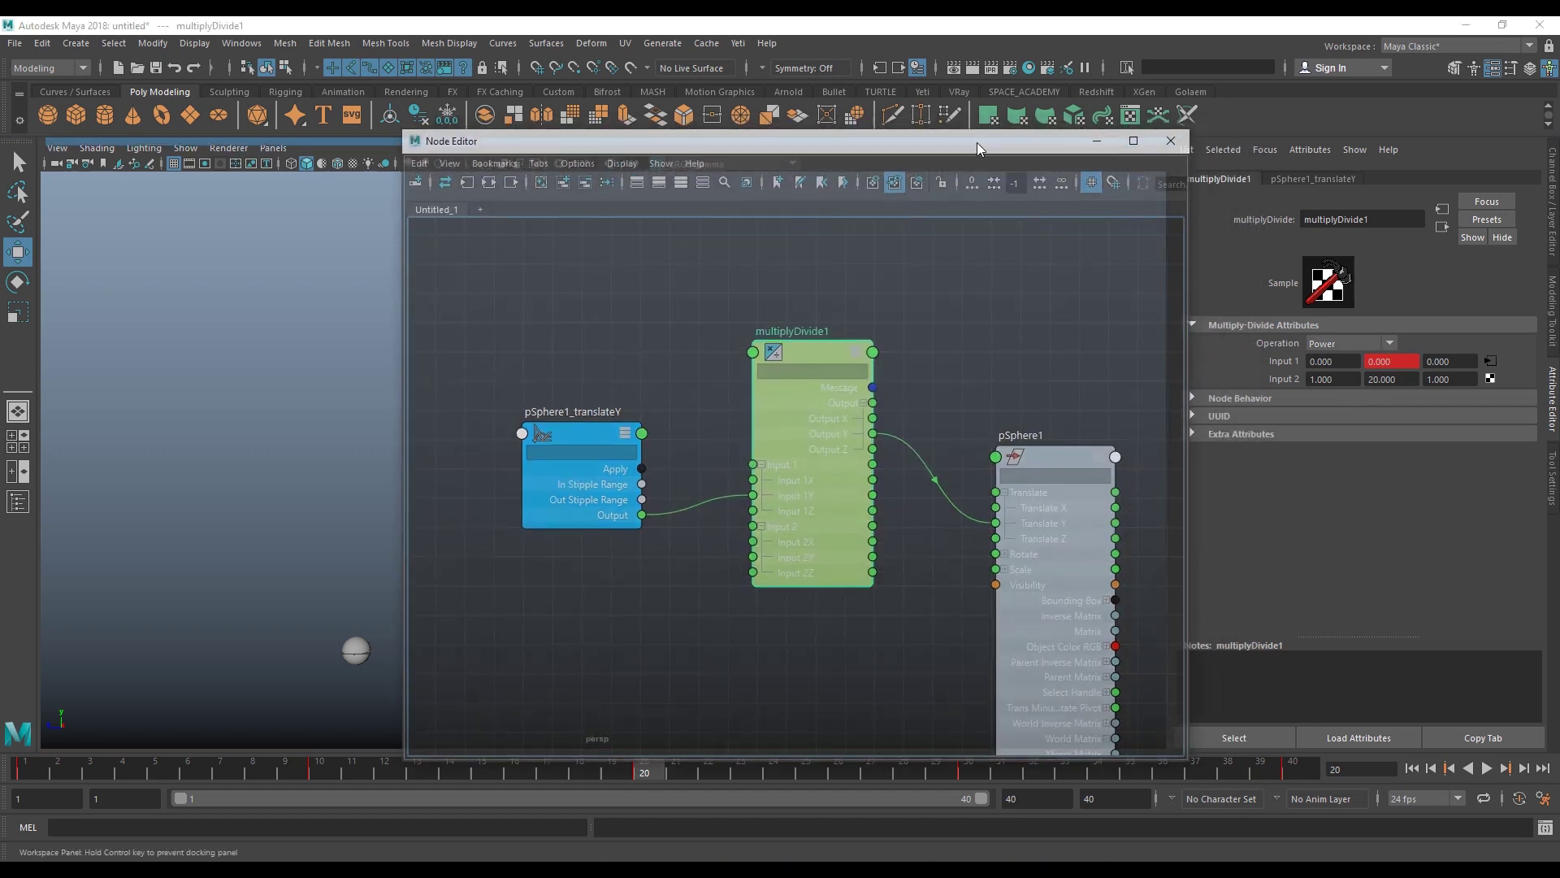
{"action": "left_click", "coordinate": [1452, 361]}
{"action": "left_click_drag", "start_coordinate": [1331, 364], "coordinate": [1306, 364]}
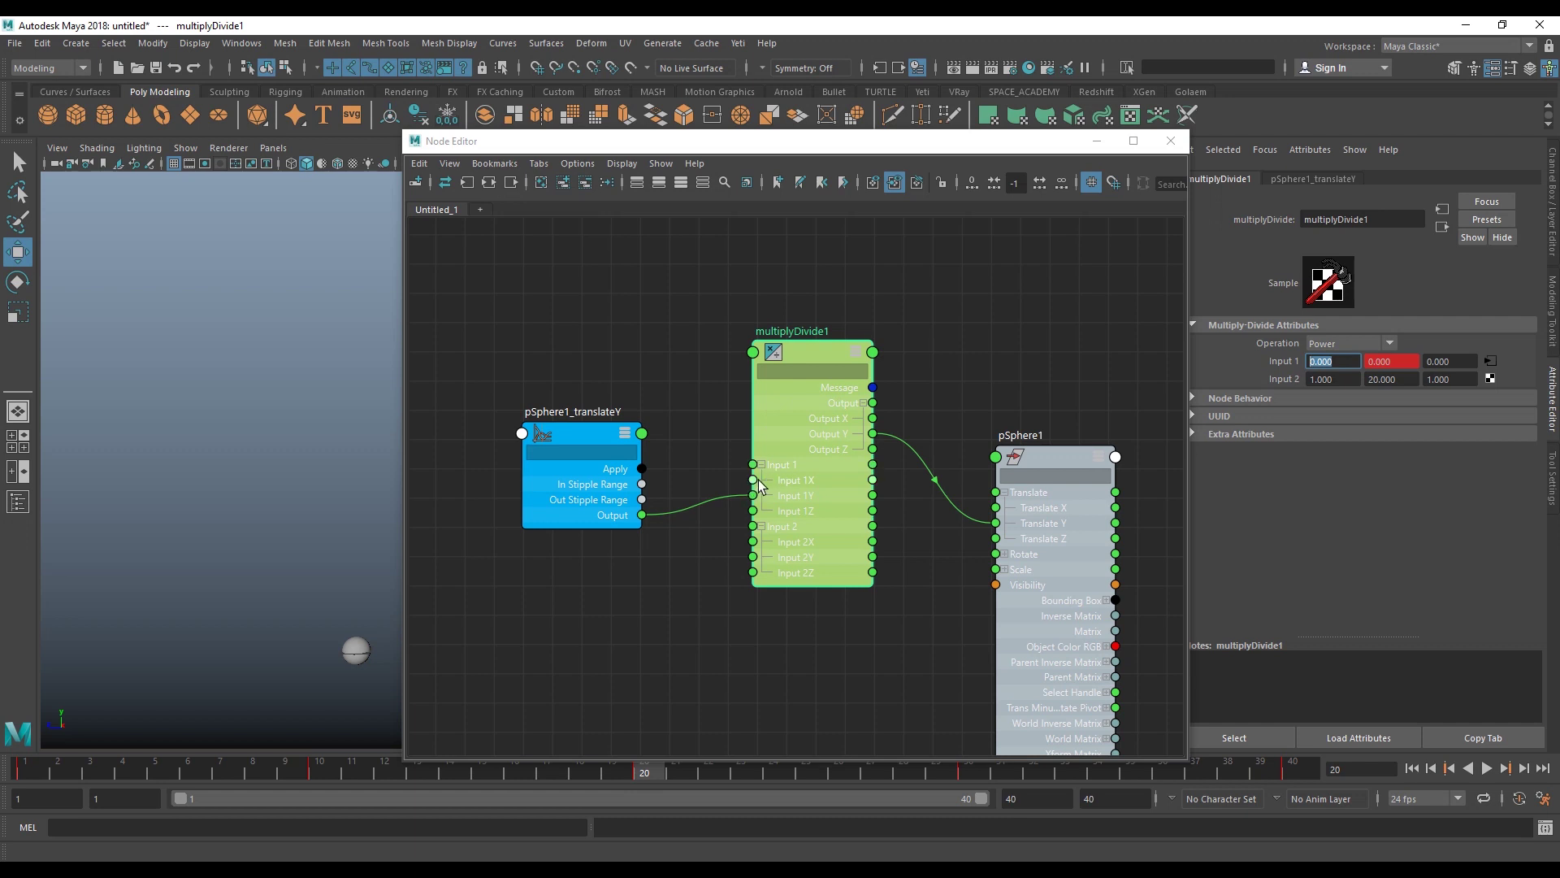
- Reposition multiplyDivide1 and check its Input 1 X and Input 2 X values
{"action": "left_click_drag", "start_coordinate": [819, 485], "coordinate": [832, 469]}
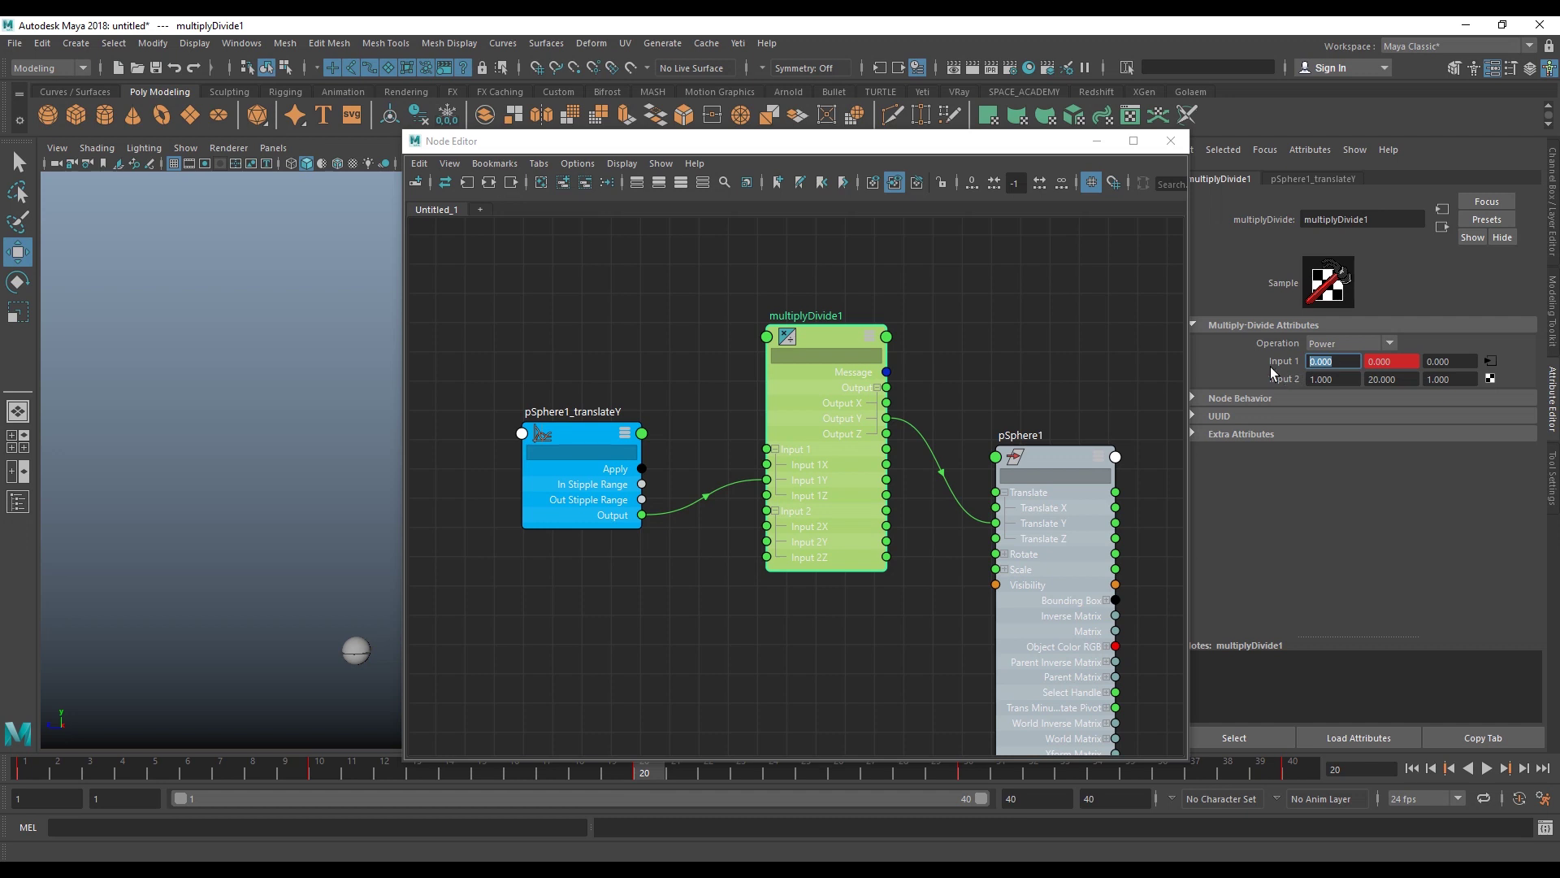
{"action": "left_click_drag", "start_coordinate": [1337, 378], "coordinate": [1303, 364]}
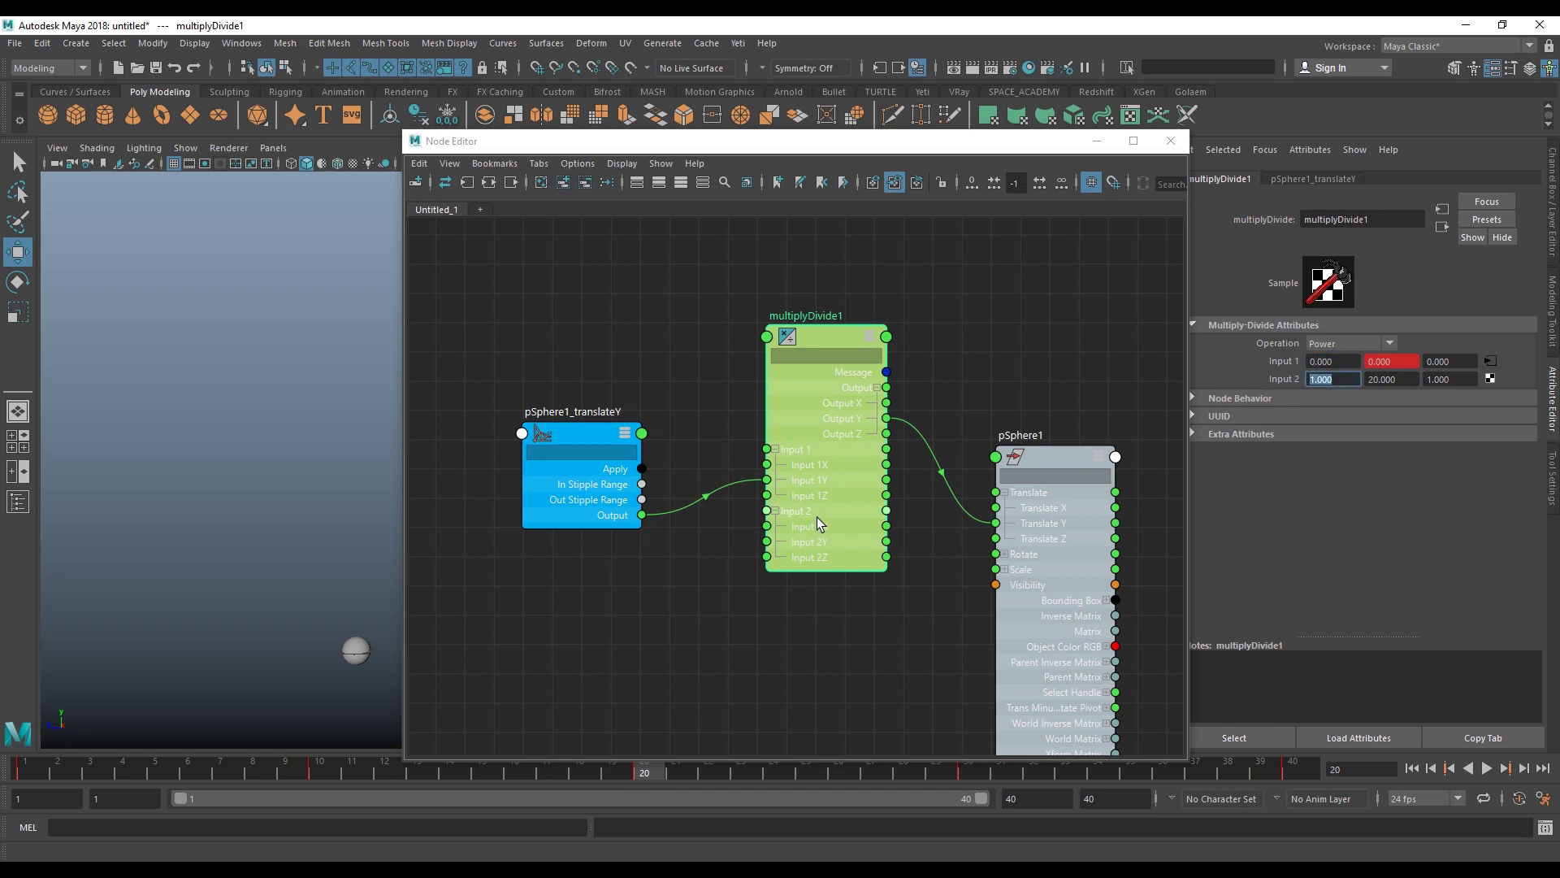
{"action": "left_click_drag", "start_coordinate": [817, 517], "coordinate": [831, 496]}
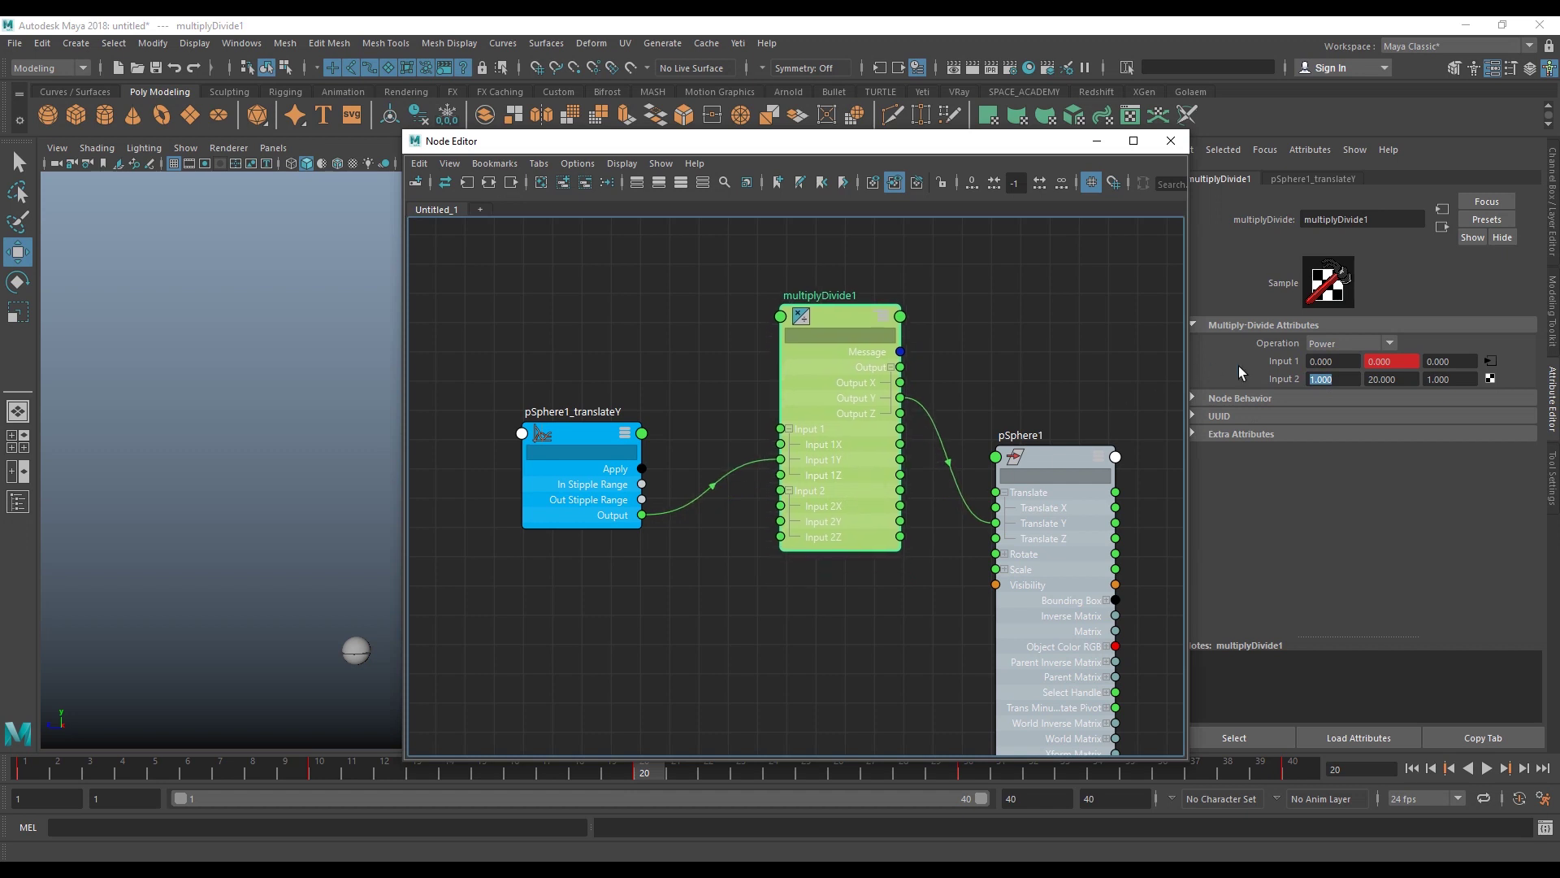
{"action": "left_click", "coordinate": [1325, 360]}
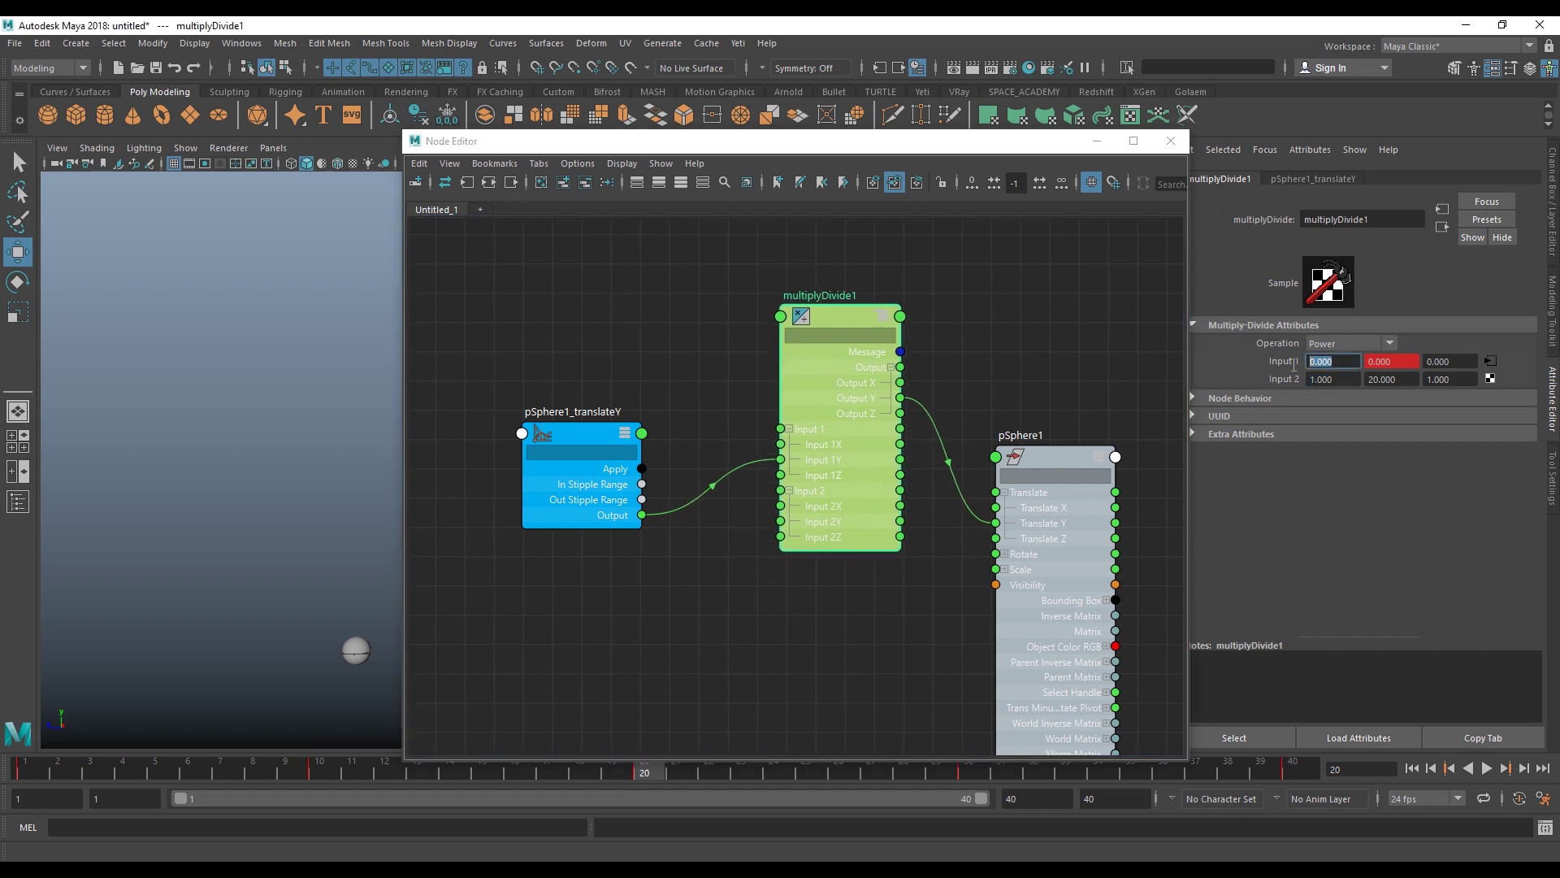
{"action": "left_click", "coordinate": [1339, 376]}
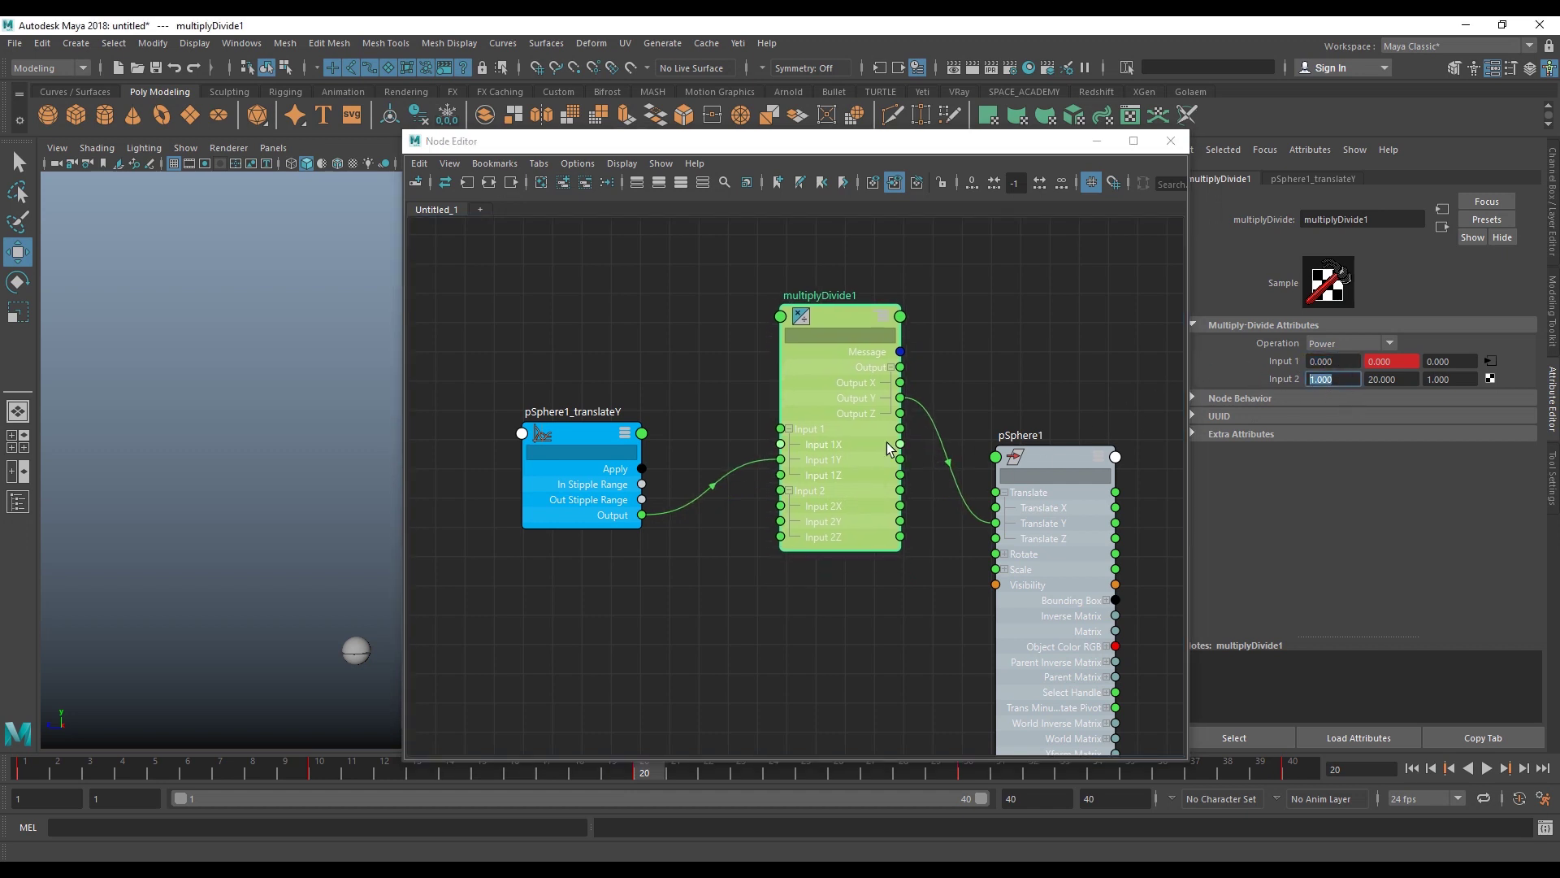
{"action": "left_click_drag", "start_coordinate": [875, 474], "coordinate": [894, 488]}
- Link pSphere1_translateY's output into multiplyDivide1's second input and play to test it
{"action": "left_click_drag", "start_coordinate": [643, 516], "coordinate": [811, 536]}
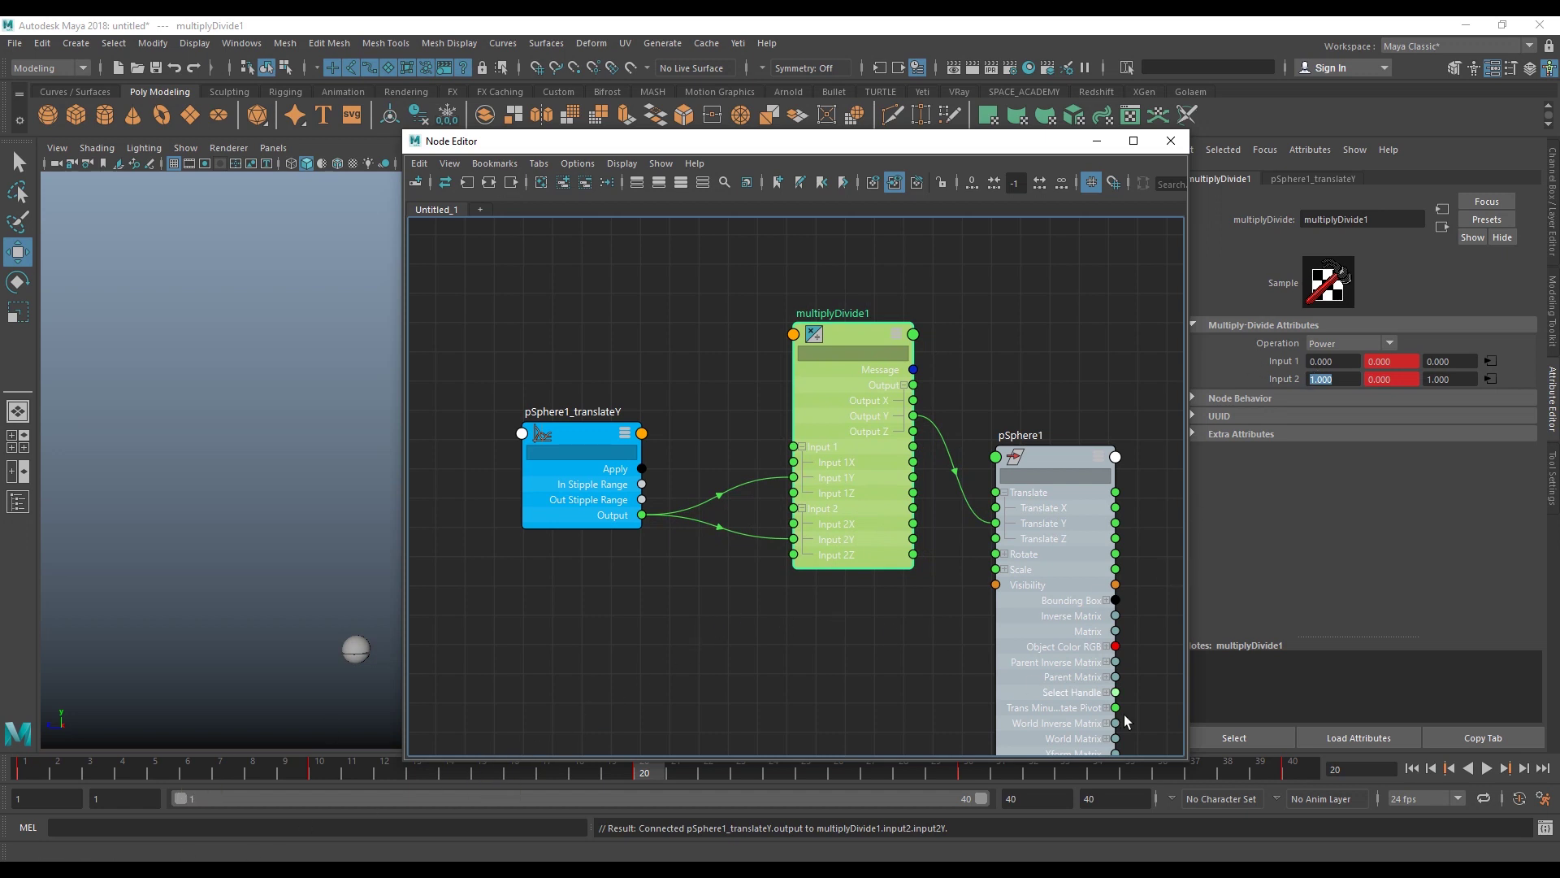
{"action": "left_click", "coordinate": [1487, 768]}
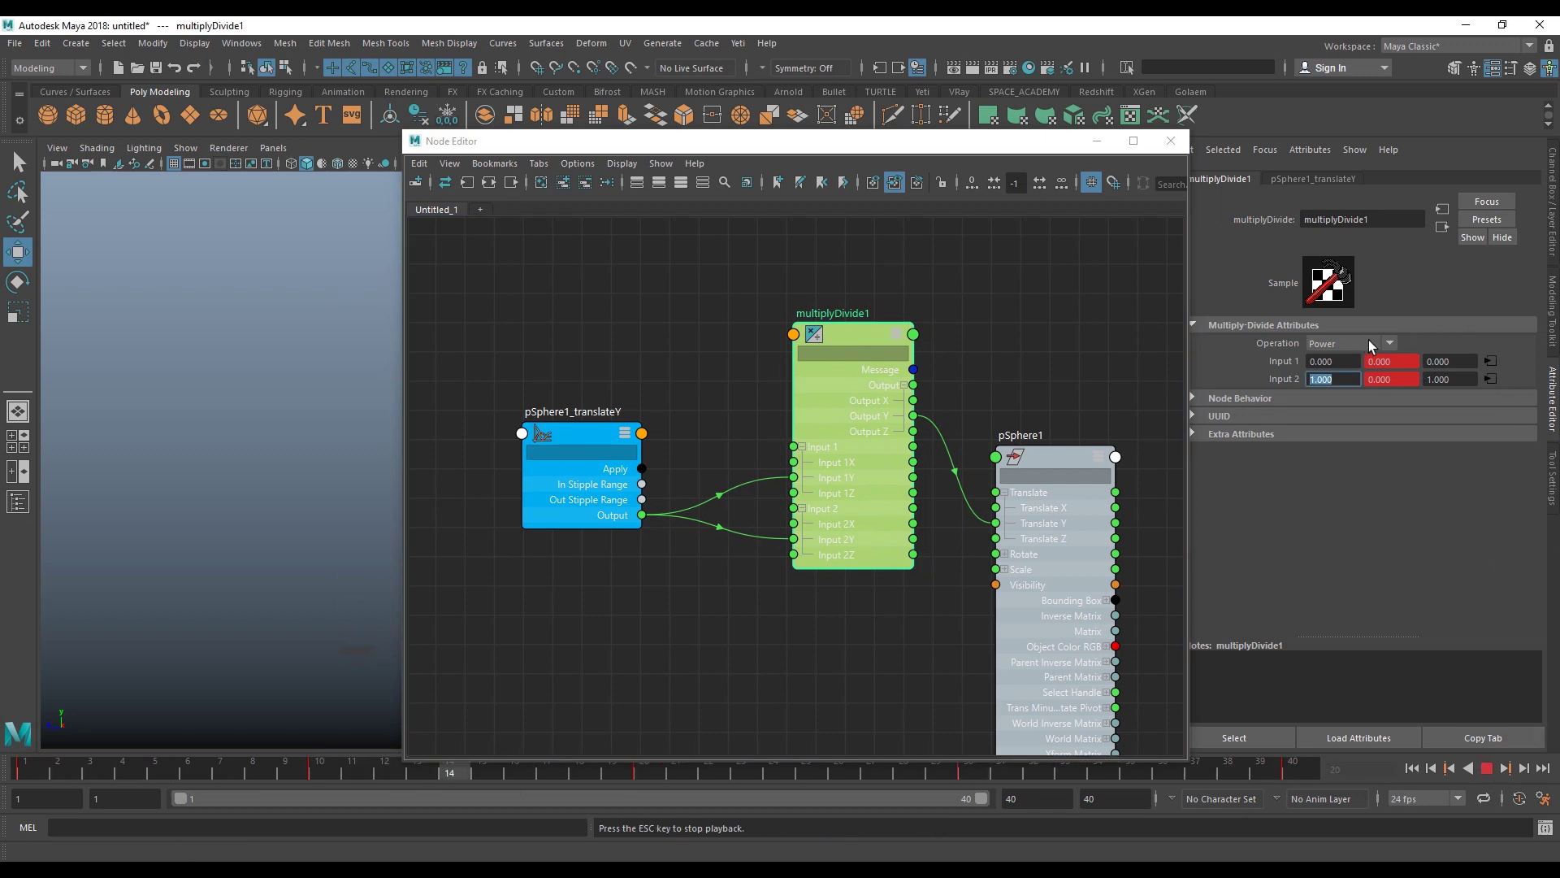
{"action": "scroll", "coordinate": [636, 483], "scroll_direction": "down", "scroll_amount": 4}
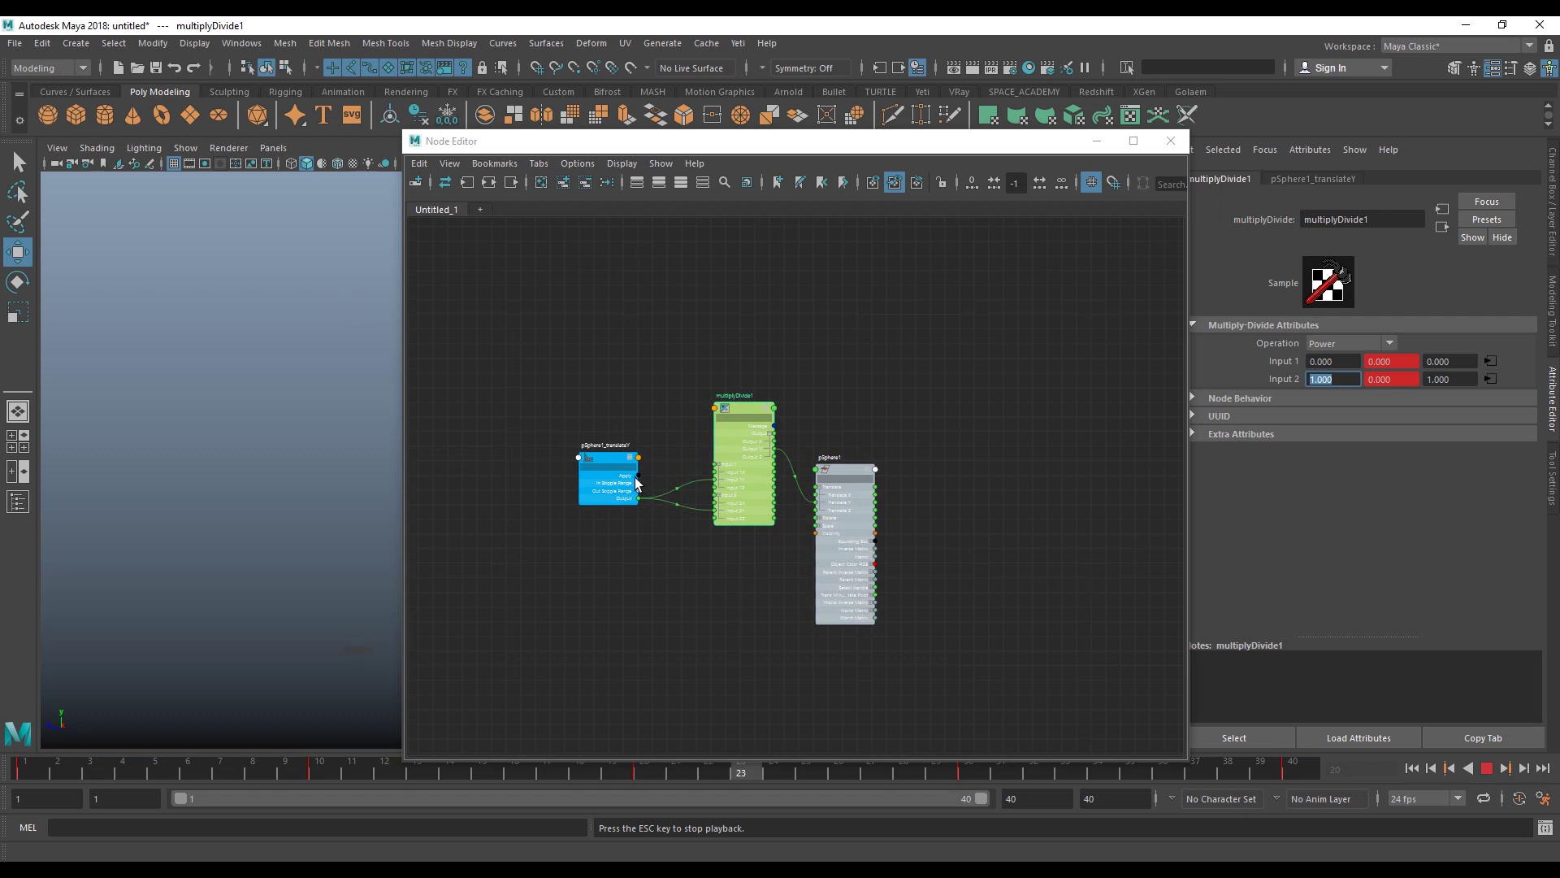
{"action": "scroll", "coordinate": [636, 483], "scroll_direction": "down", "scroll_amount": 4}
{"action": "scroll", "coordinate": [636, 484], "scroll_direction": "up", "scroll_amount": 4}
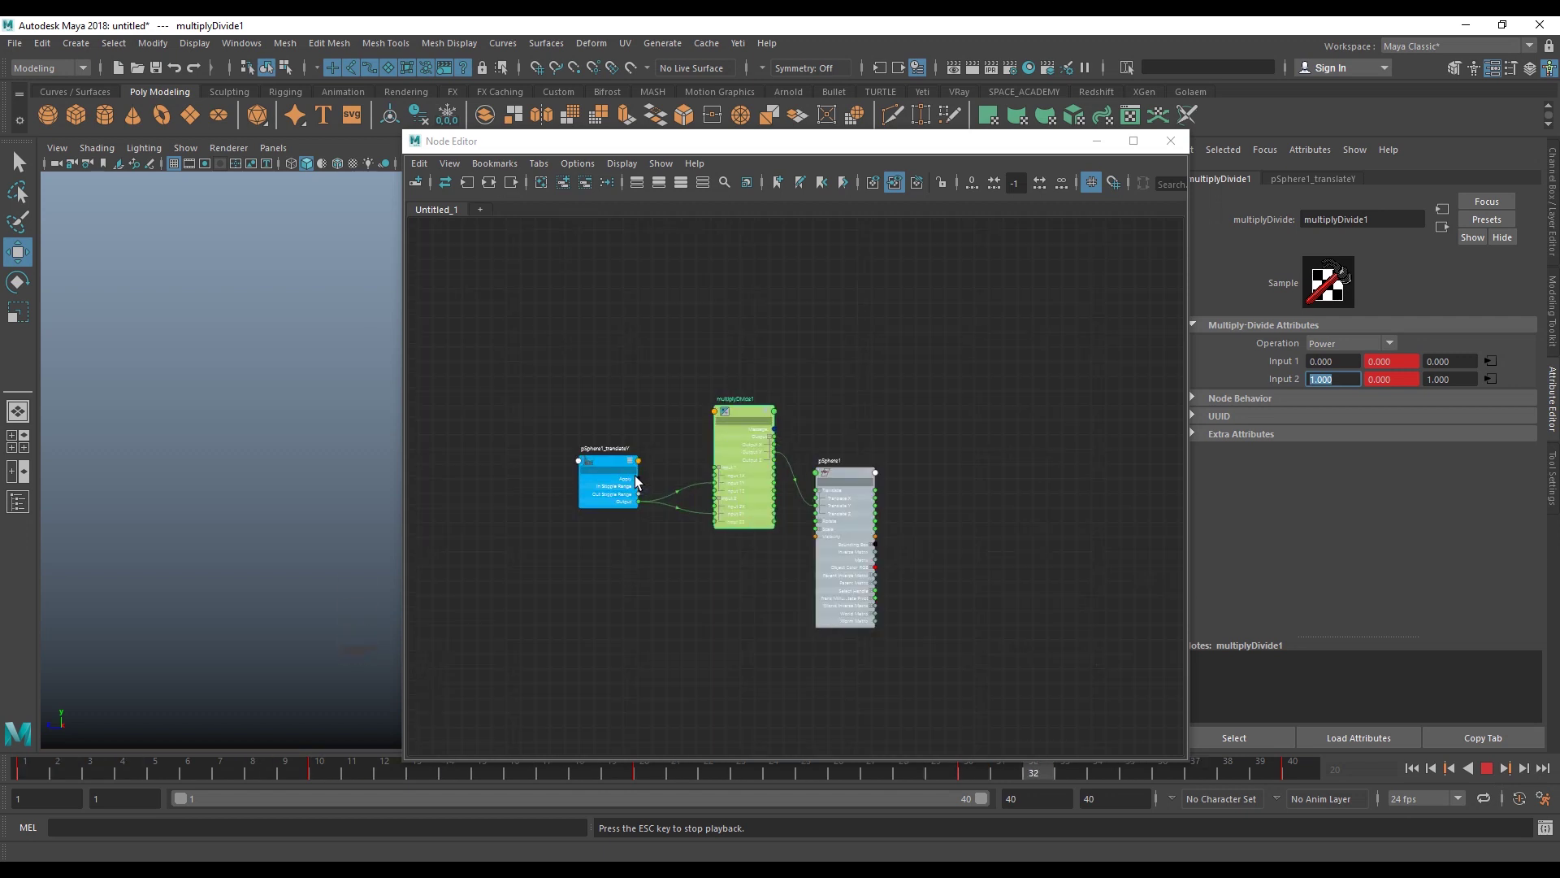
{"action": "scroll", "coordinate": [637, 483], "scroll_direction": "up", "scroll_amount": 2}
{"action": "key", "text": "Escape"}
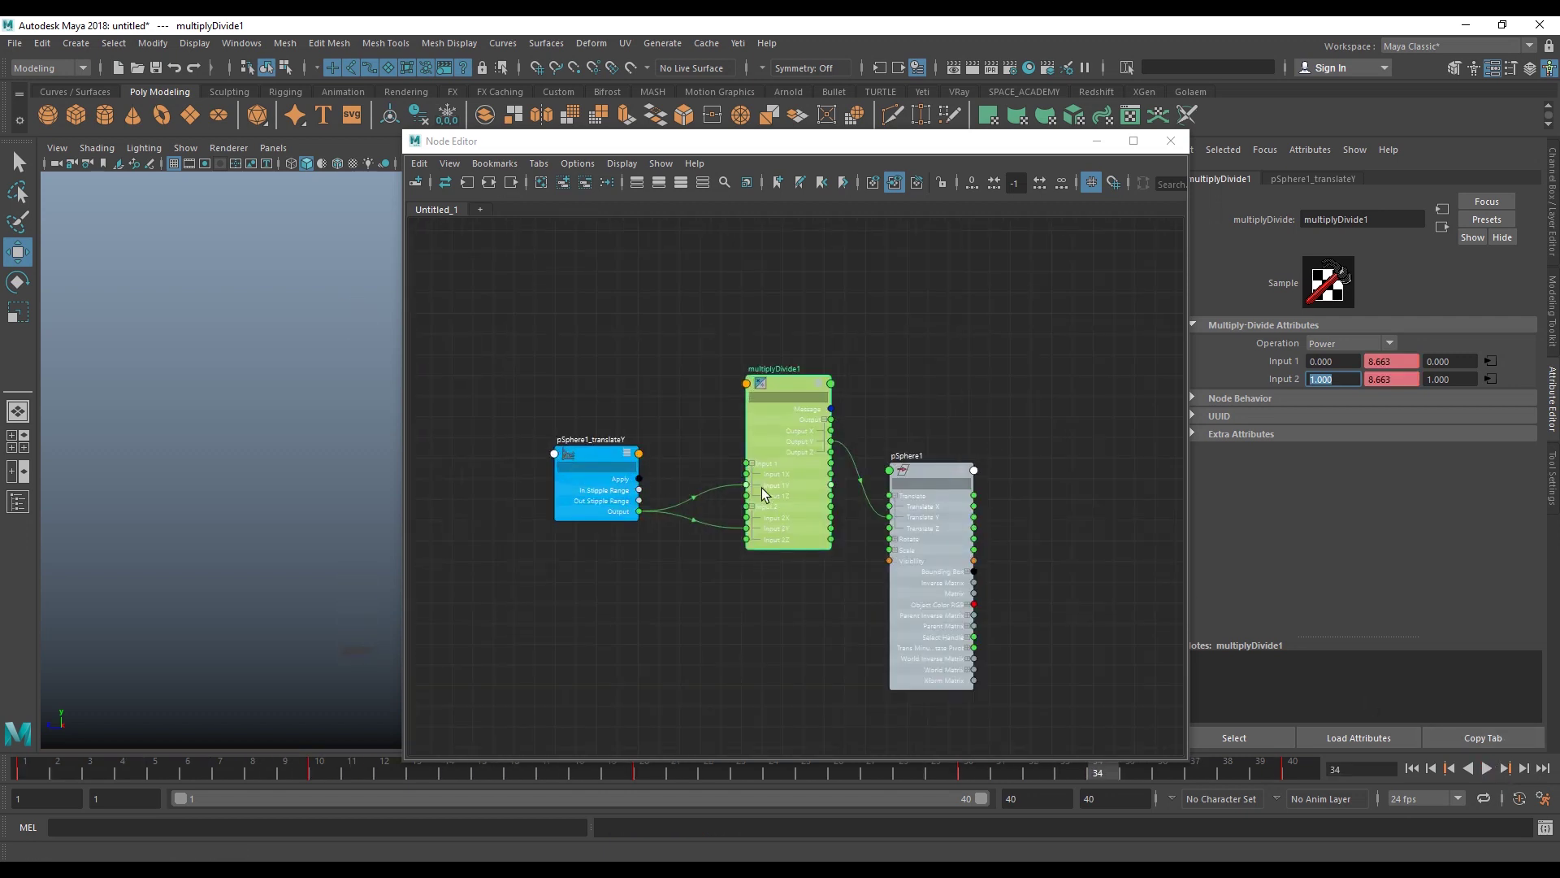
{"action": "scroll", "coordinate": [787, 493], "scroll_direction": "up", "scroll_amount": 3}
{"action": "scroll", "coordinate": [792, 486], "scroll_direction": "down", "scroll_amount": 1}
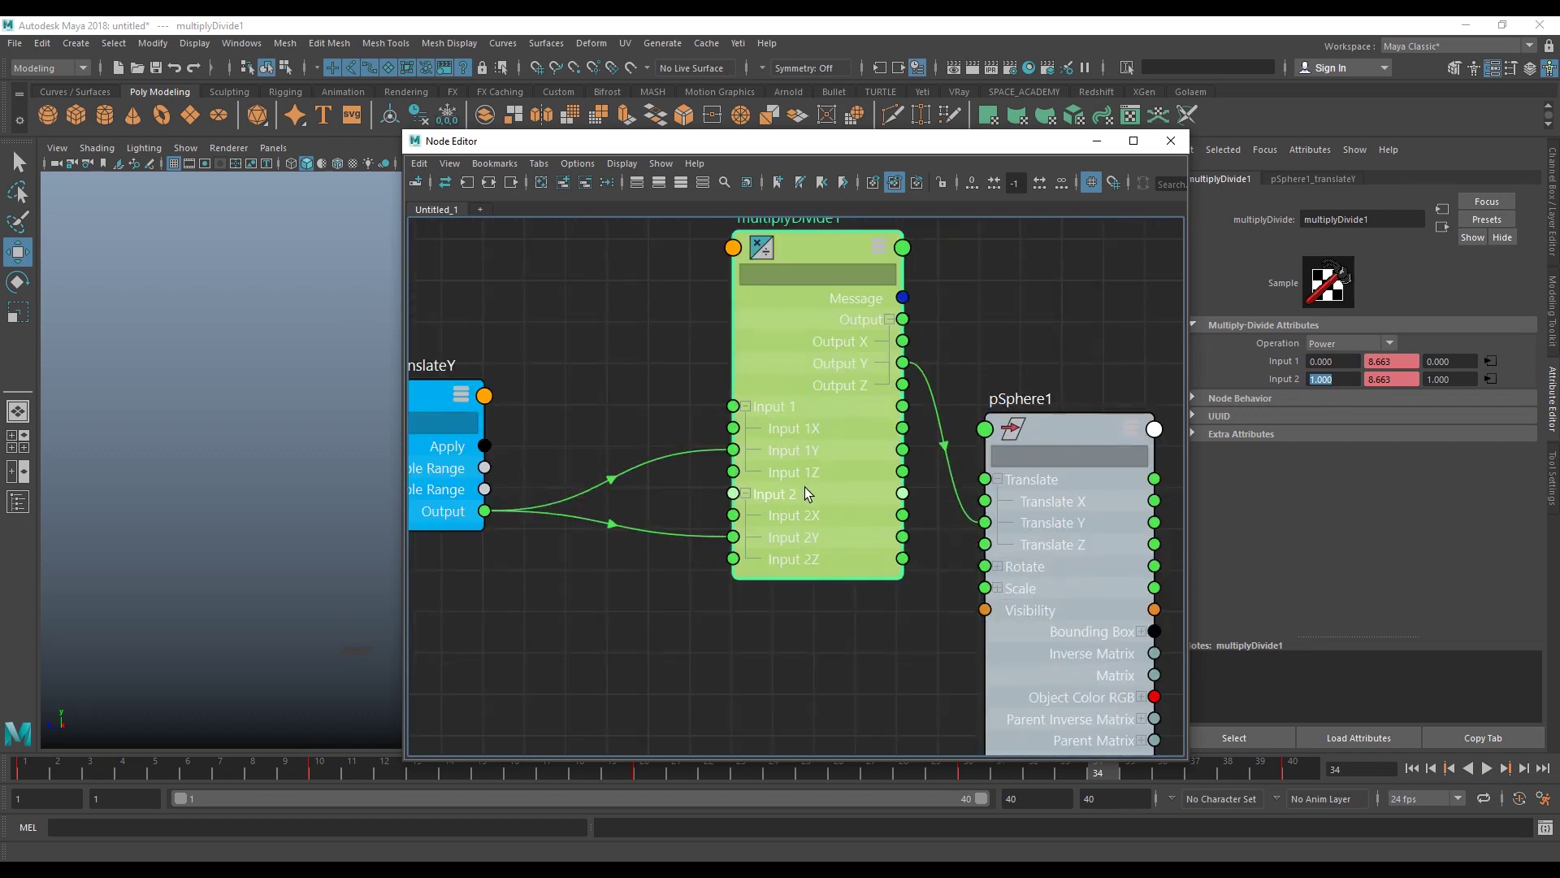
- Reroute the first-input link onto Input 1X and pick up the Input 2Y link
{"action": "left_click_drag", "start_coordinate": [805, 486], "coordinate": [844, 506]}
{"action": "left_click_drag", "start_coordinate": [772, 470], "coordinate": [792, 450]}
{"action": "mouse_move", "coordinate": [772, 557]}
{"action": "left_mouse_down"}
{"action": "mouse_move", "coordinate": [730, 525]}
{"action": "mouse_move", "coordinate": [785, 540]}
{"action": "left_mouse_up"}
- Attach the second link to Input 2X and feed Output X into pSphere1 Translate Y
{"action": "left_click_drag", "start_coordinate": [879, 475], "coordinate": [821, 505]}
{"action": "left_click", "coordinate": [897, 420]}
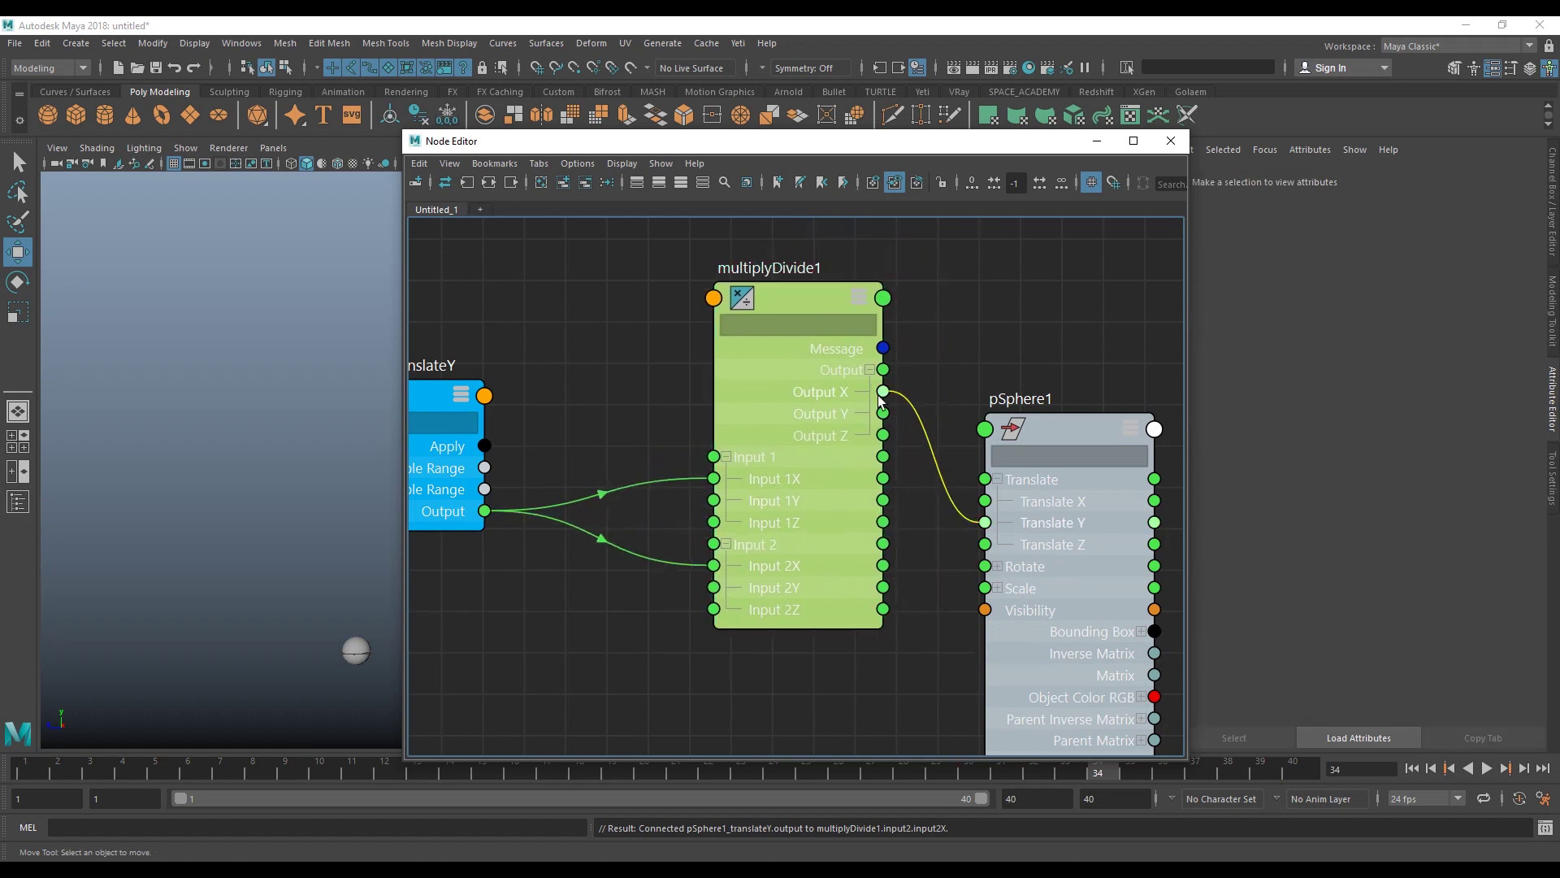
{"action": "left_click_drag", "start_coordinate": [898, 419], "coordinate": [884, 391]}
{"action": "left_click_drag", "start_coordinate": [850, 489], "coordinate": [872, 528]}
{"action": "scroll", "coordinate": [769, 530], "scroll_direction": "down", "scroll_amount": 2}
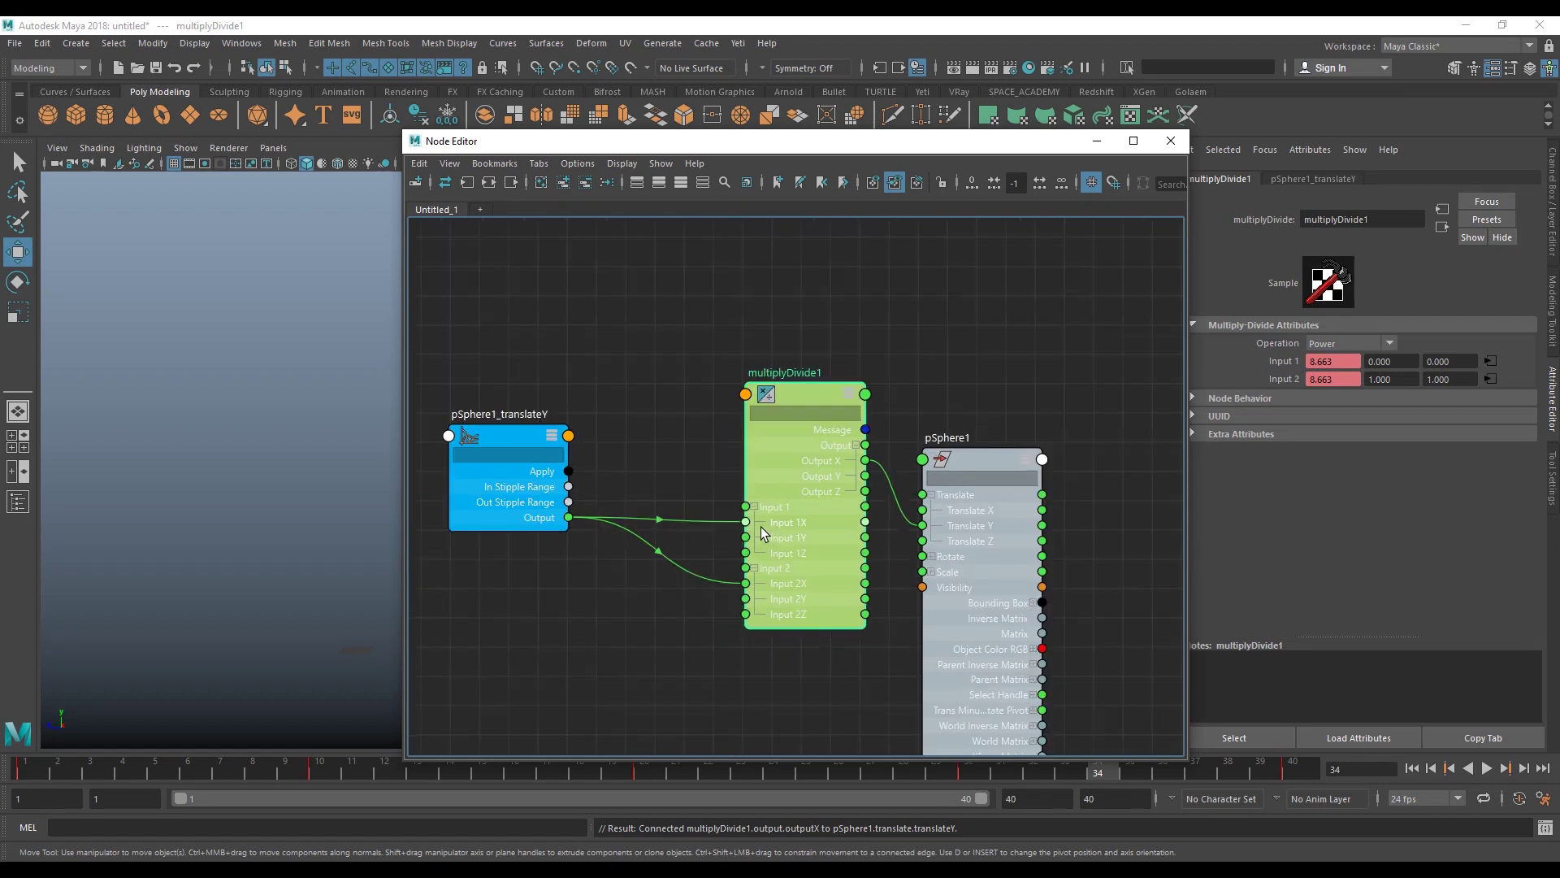
- Set multiplyDivide1's Operation to Divide and play, holding the sphere amid a divide-by-zero warning
{"action": "left_click", "coordinate": [822, 398]}
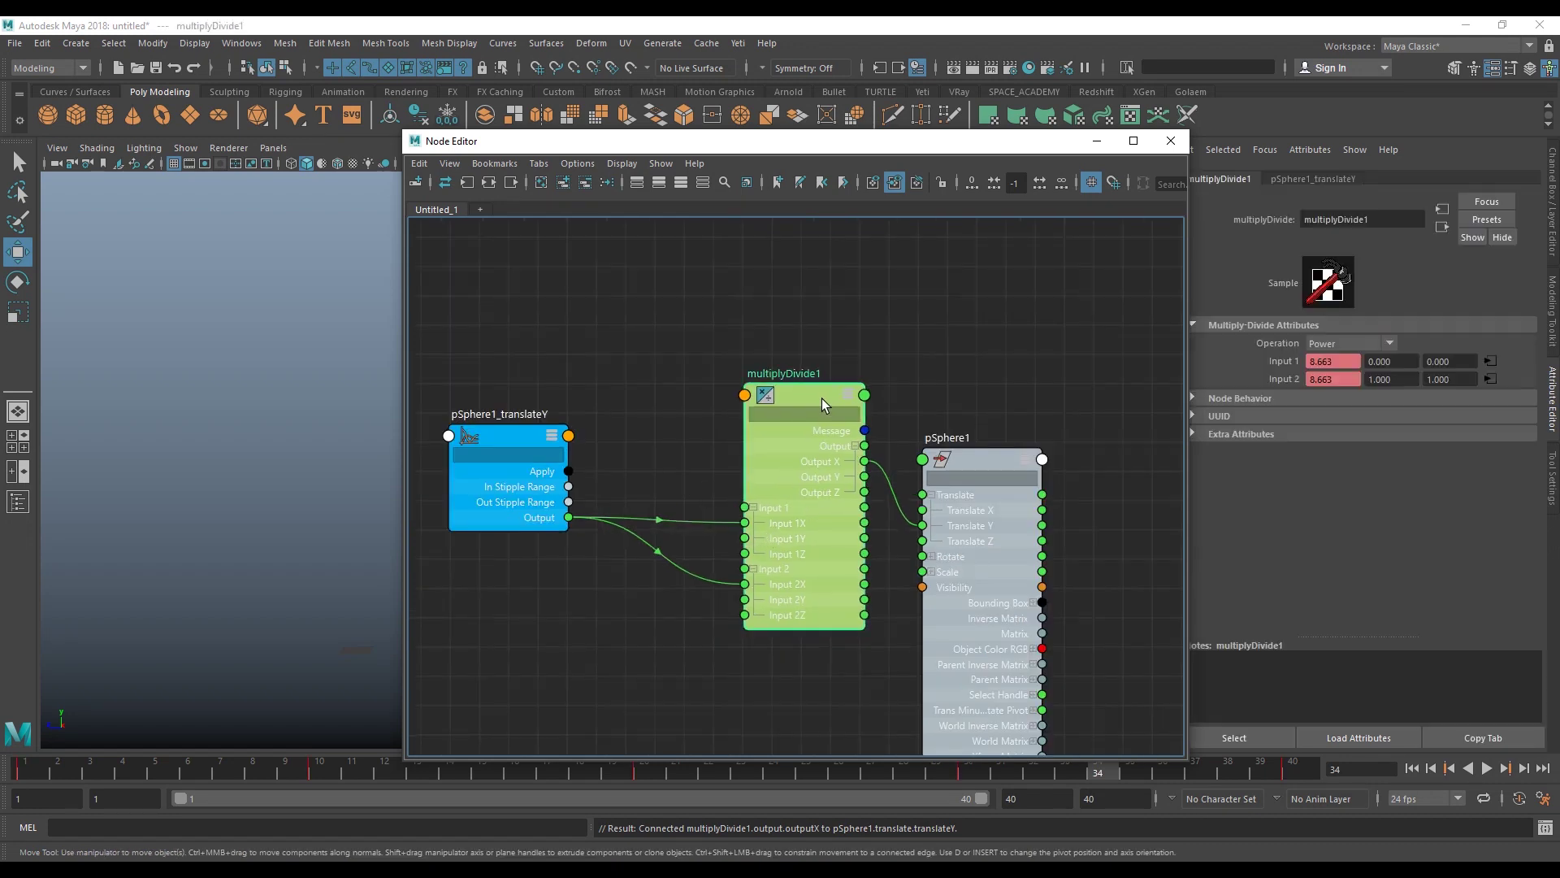
{"action": "left_click", "coordinate": [1345, 343]}
{"action": "left_click", "coordinate": [1359, 389]}
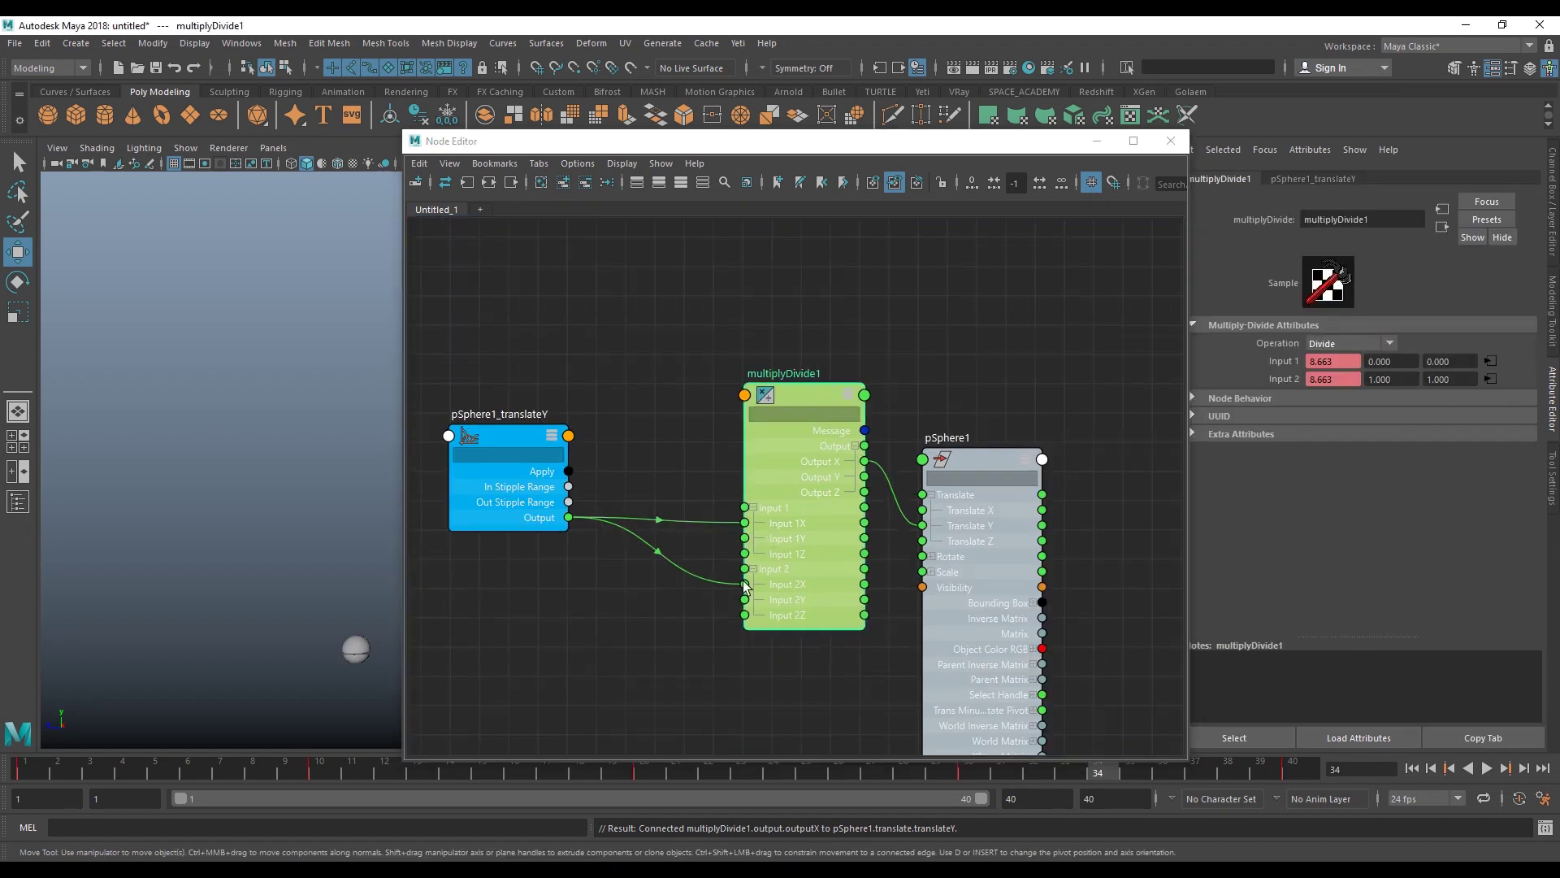
{"action": "left_click", "coordinate": [1486, 769]}
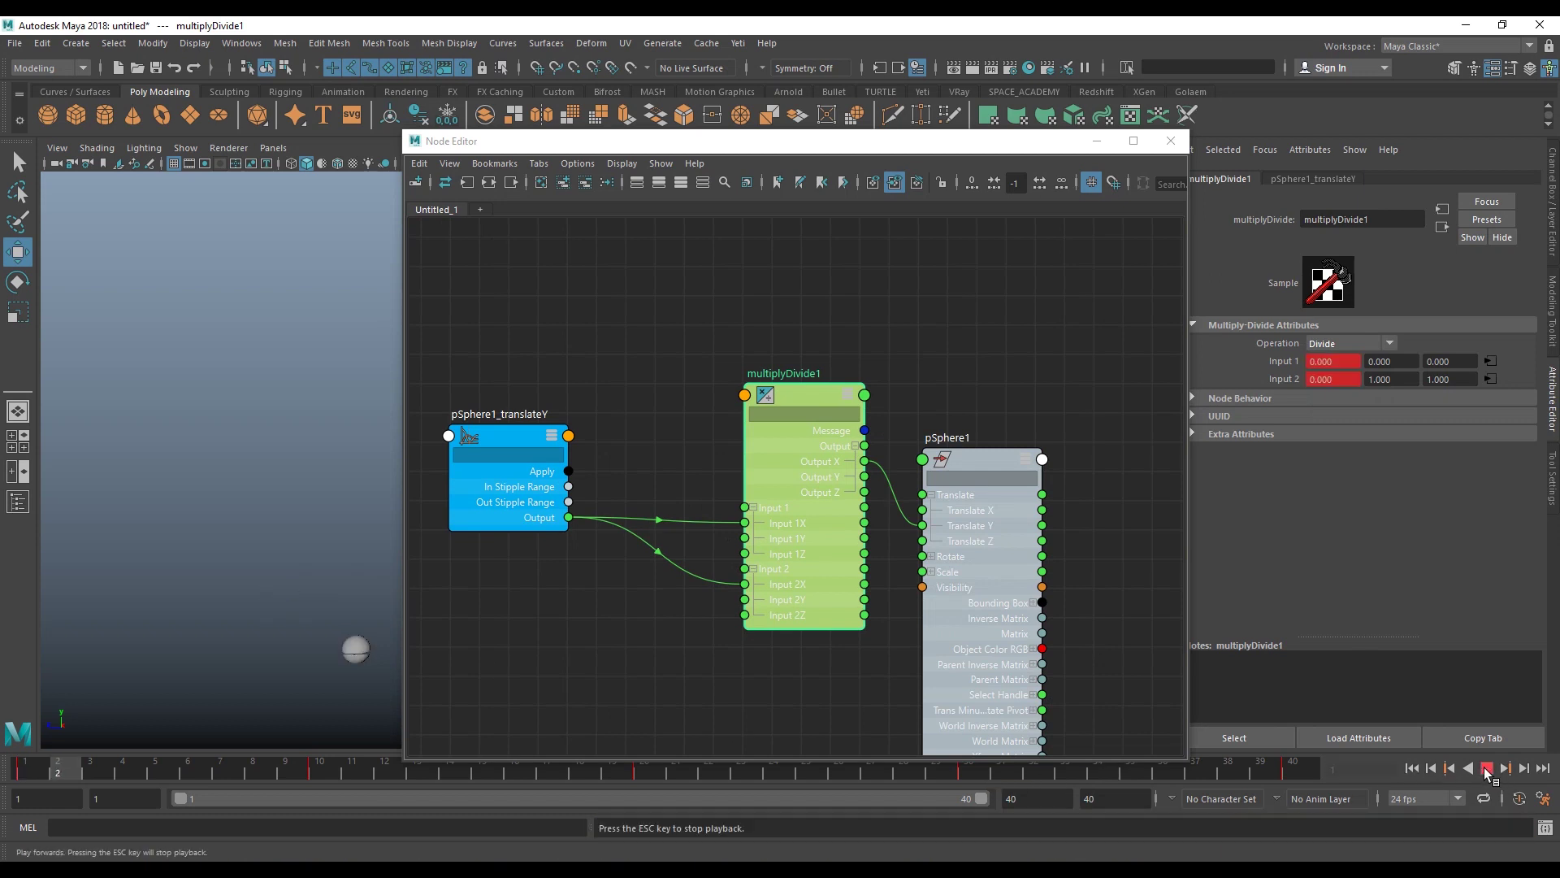
{"action": "left_click", "coordinate": [1485, 768]}
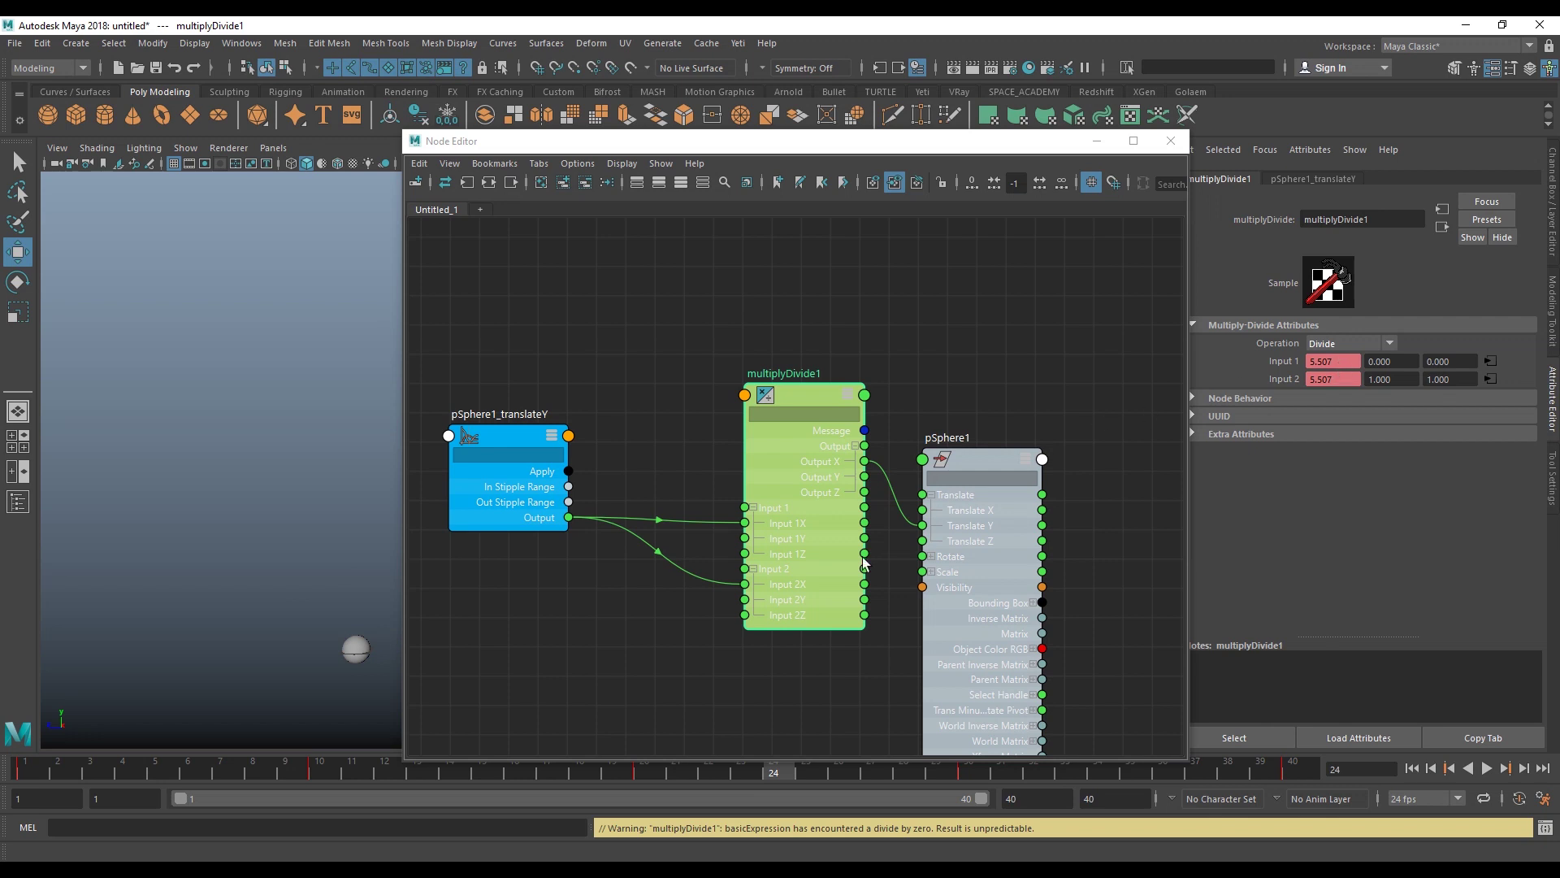
{"action": "left_click", "coordinate": [669, 577]}
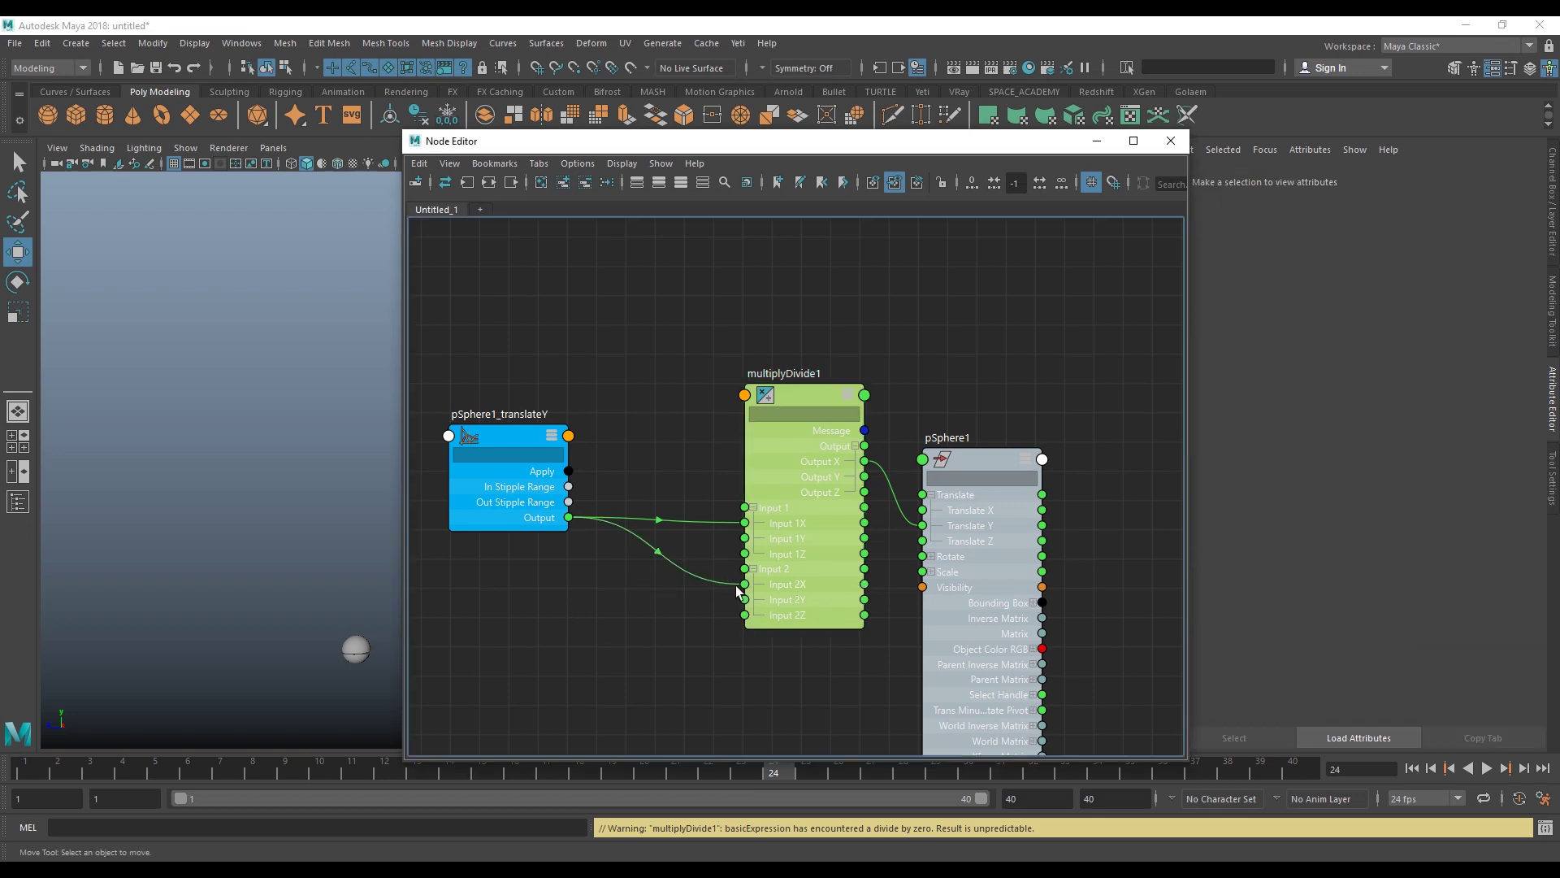
- Set multiplyDivide1's Operation to Multiply with Input 2X at 12, then play back the bounce
{"action": "left_click_drag", "start_coordinate": [729, 583], "coordinate": [662, 607]}
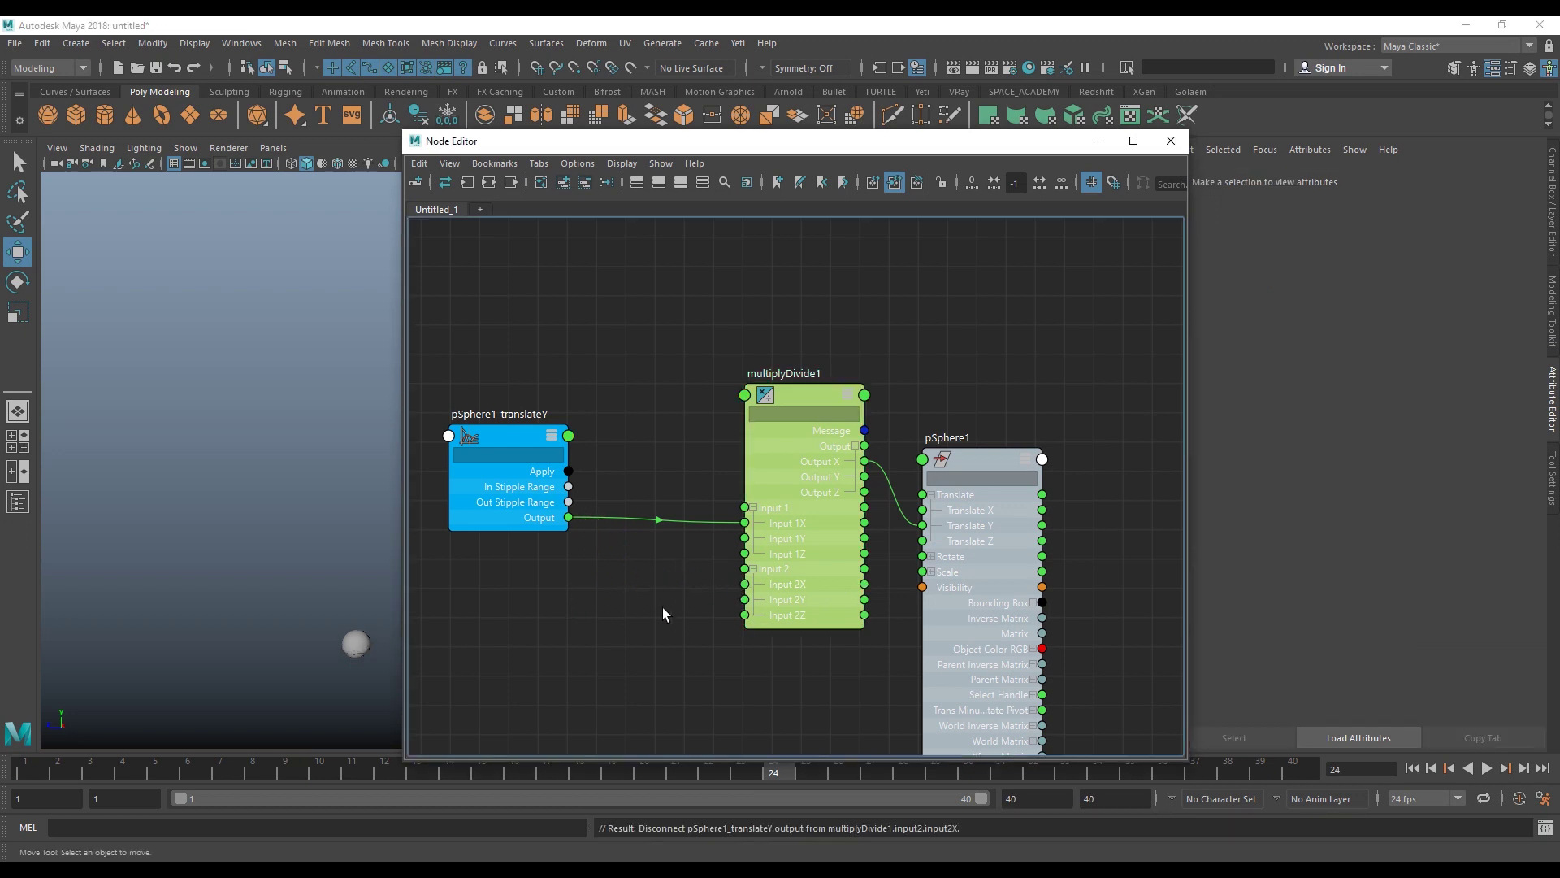
{"action": "left_click_drag", "start_coordinate": [818, 576], "coordinate": [811, 566]}
{"action": "left_click", "coordinate": [1352, 336]}
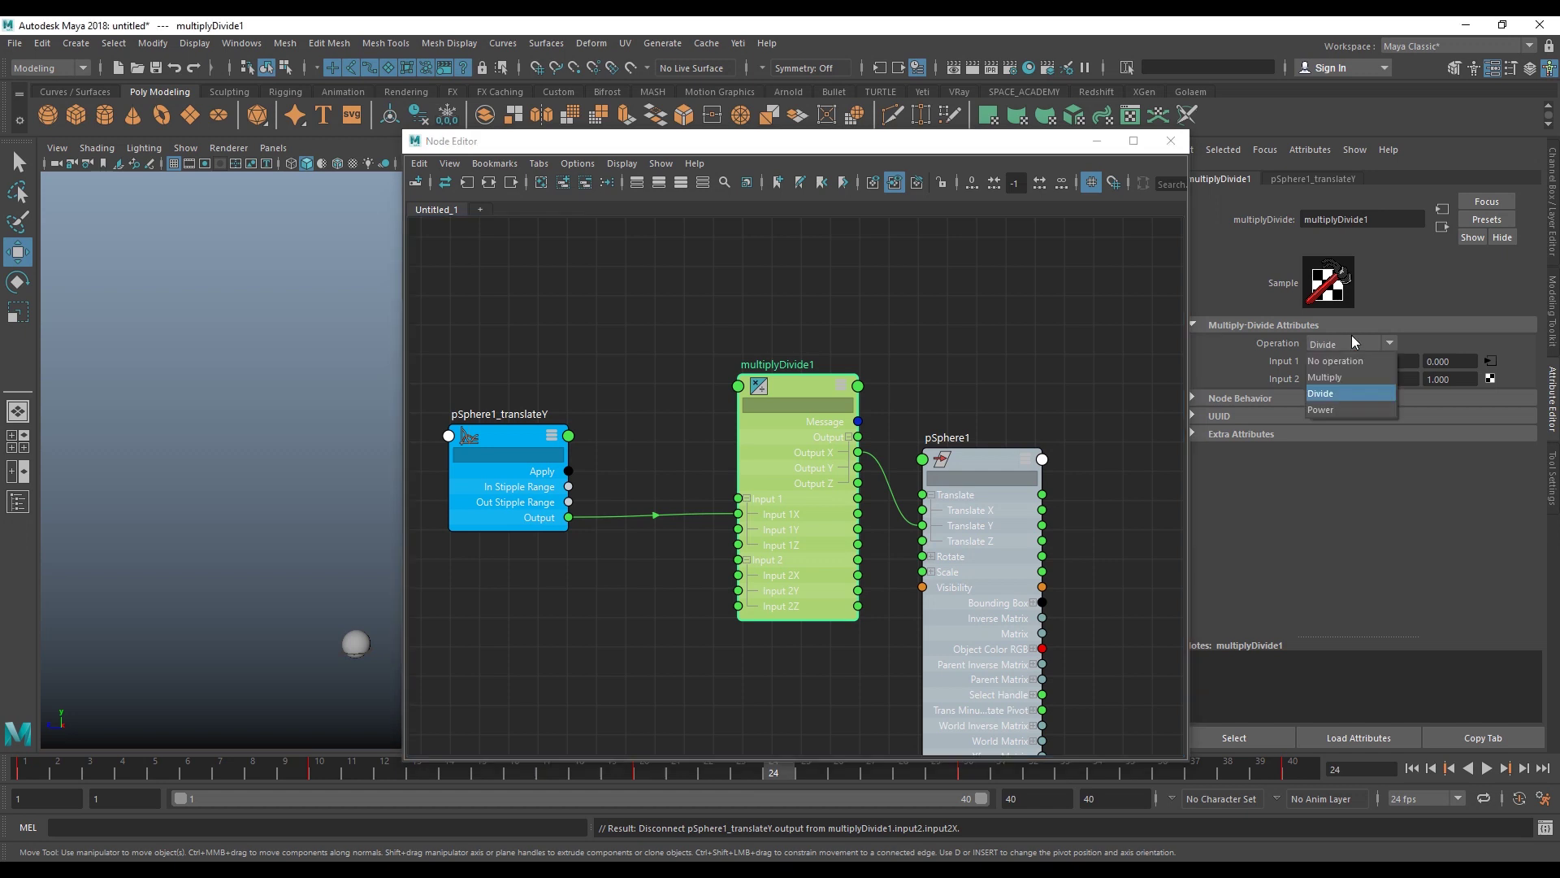
{"action": "left_click", "coordinate": [1347, 375]}
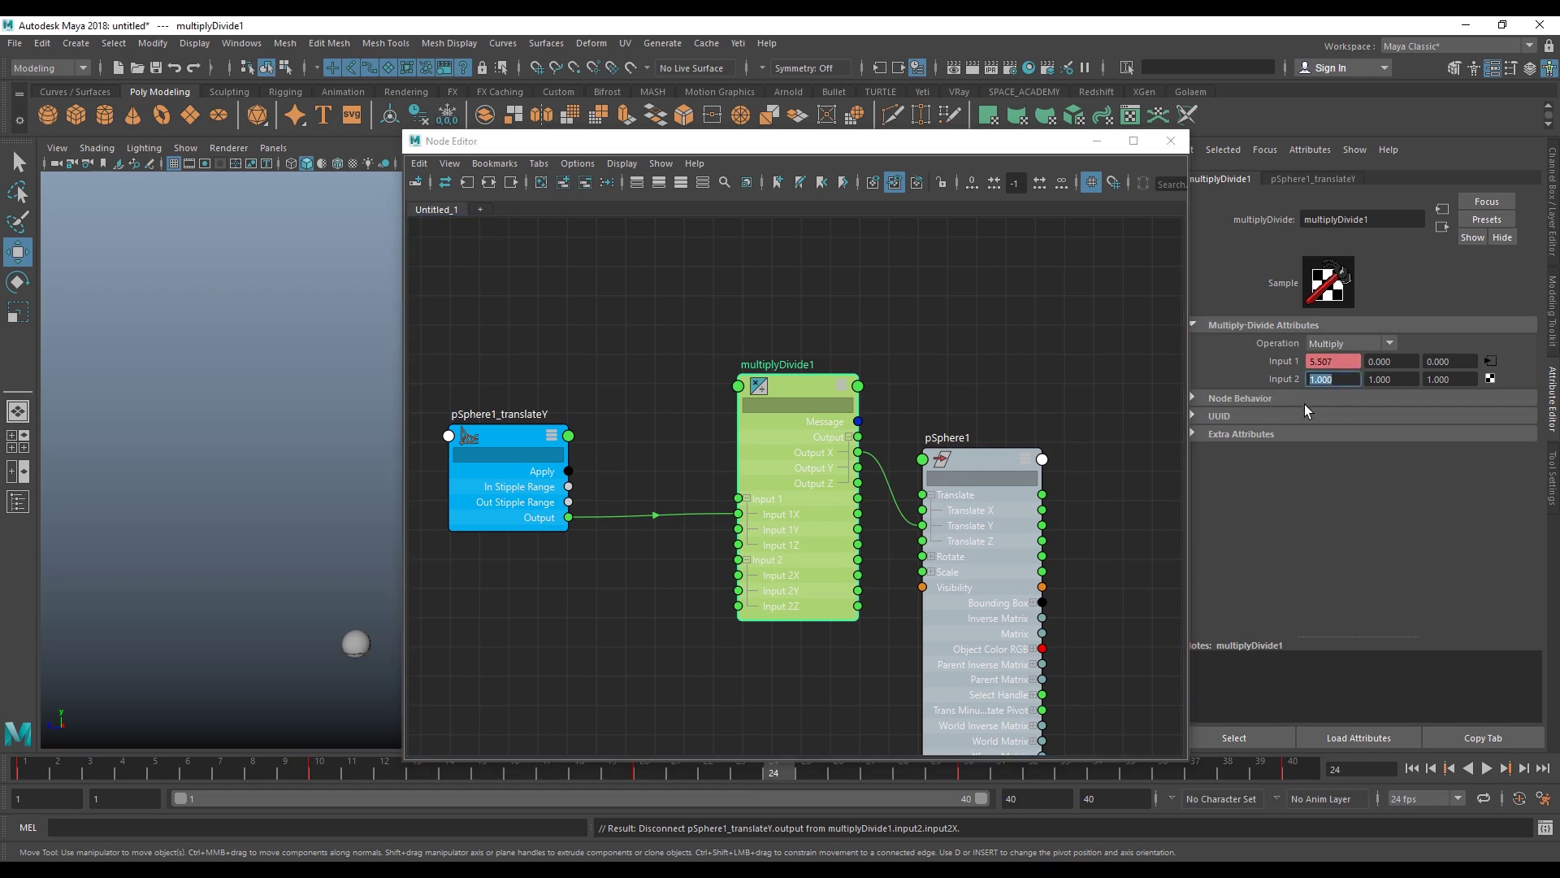
{"action": "type", "text": "12.000"}
{"action": "key", "text": "Return"}
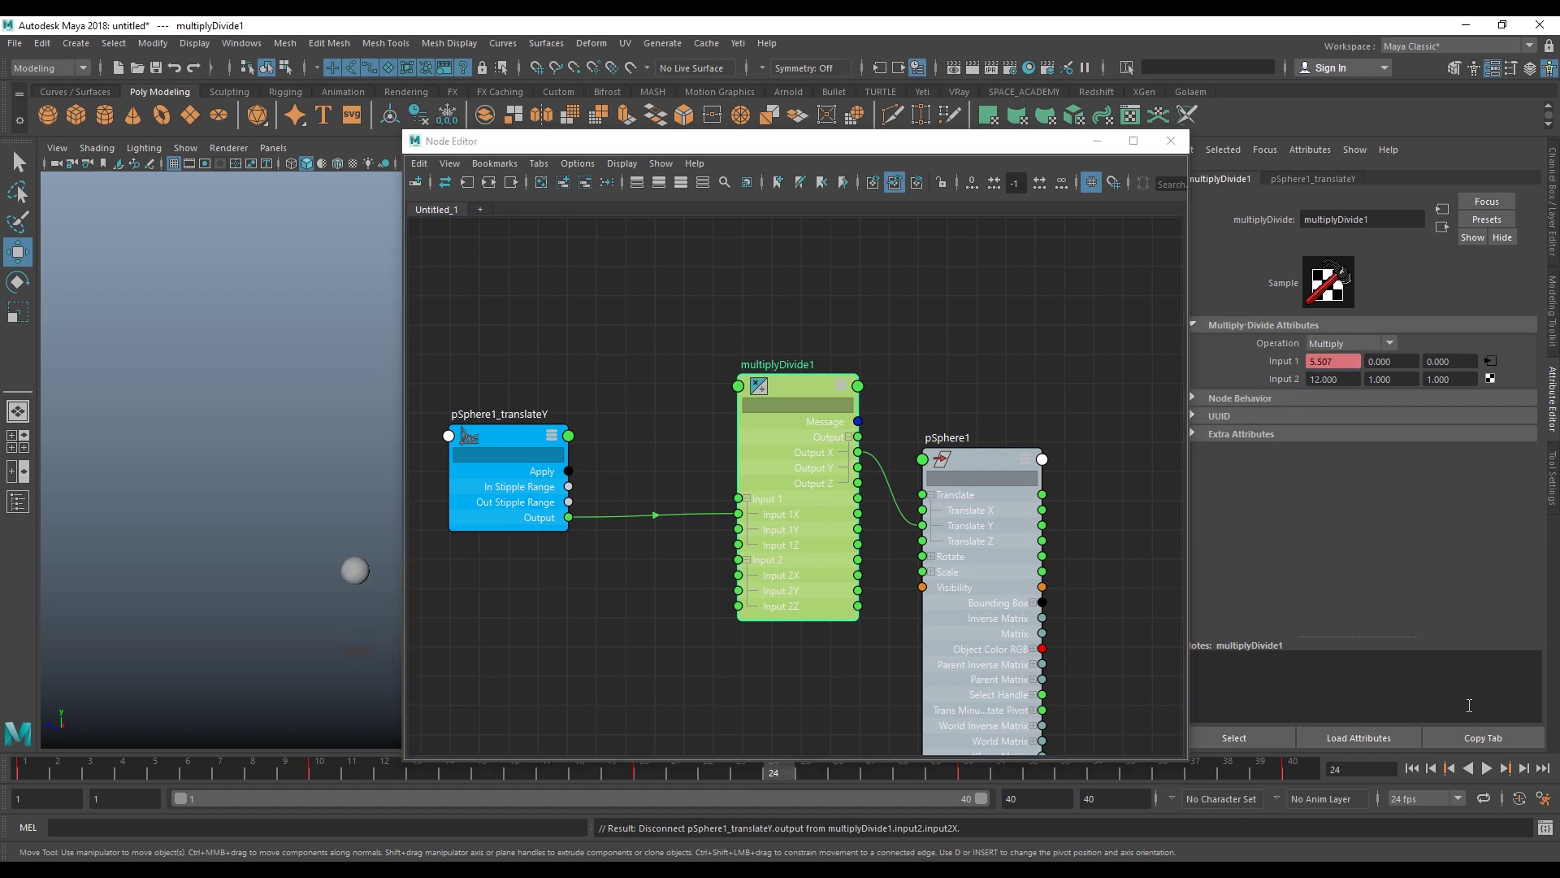
{"action": "left_click", "coordinate": [1482, 768]}
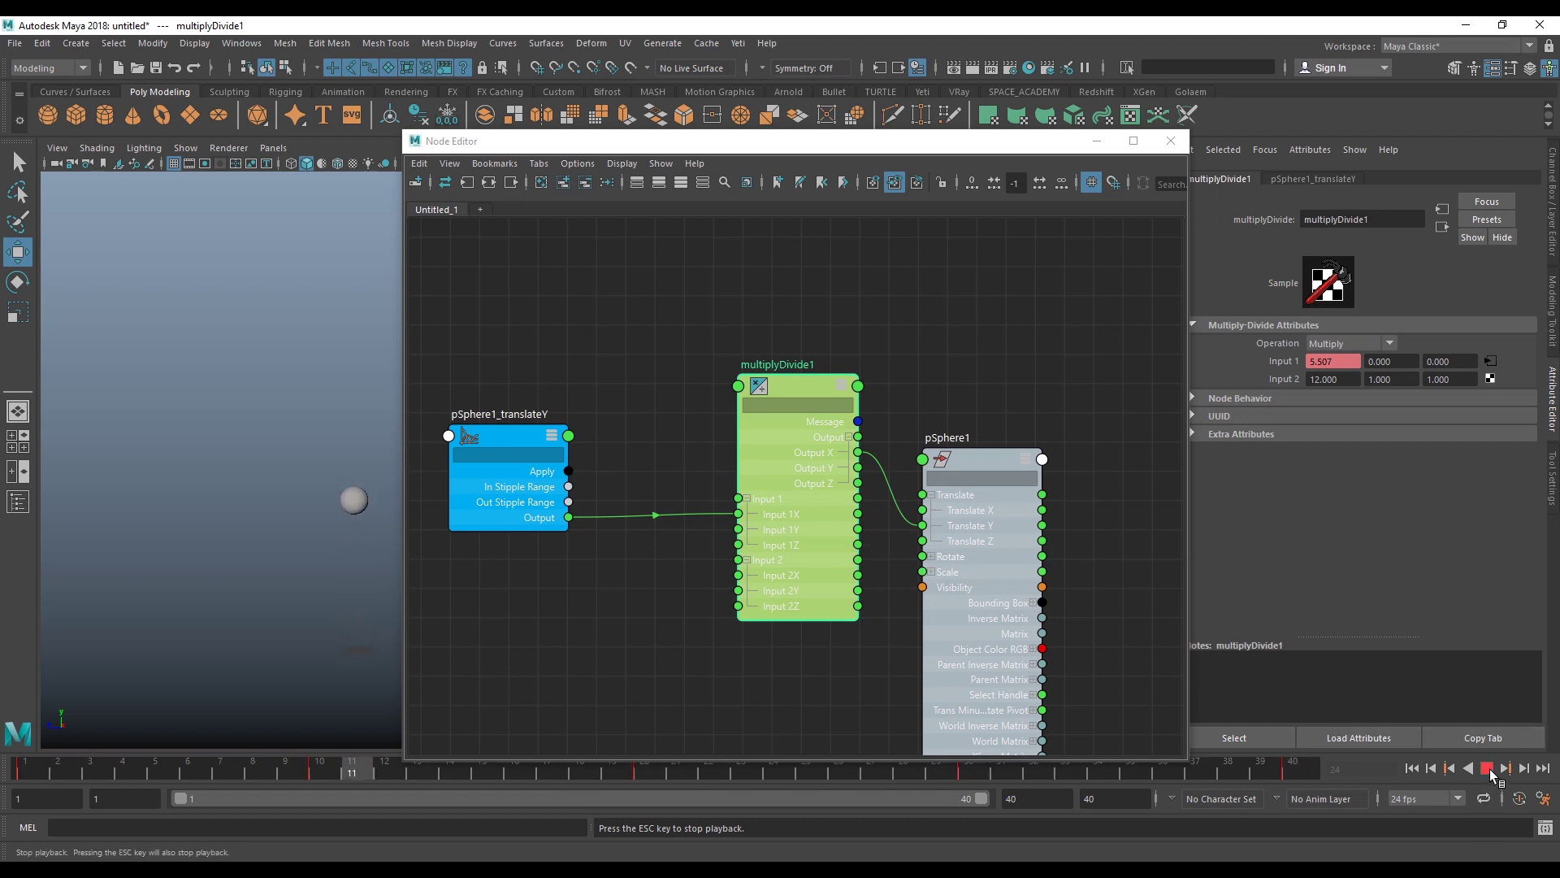
{"action": "left_click", "coordinate": [1487, 769]}
{"action": "left_click_drag", "start_coordinate": [808, 540], "coordinate": [811, 541]}
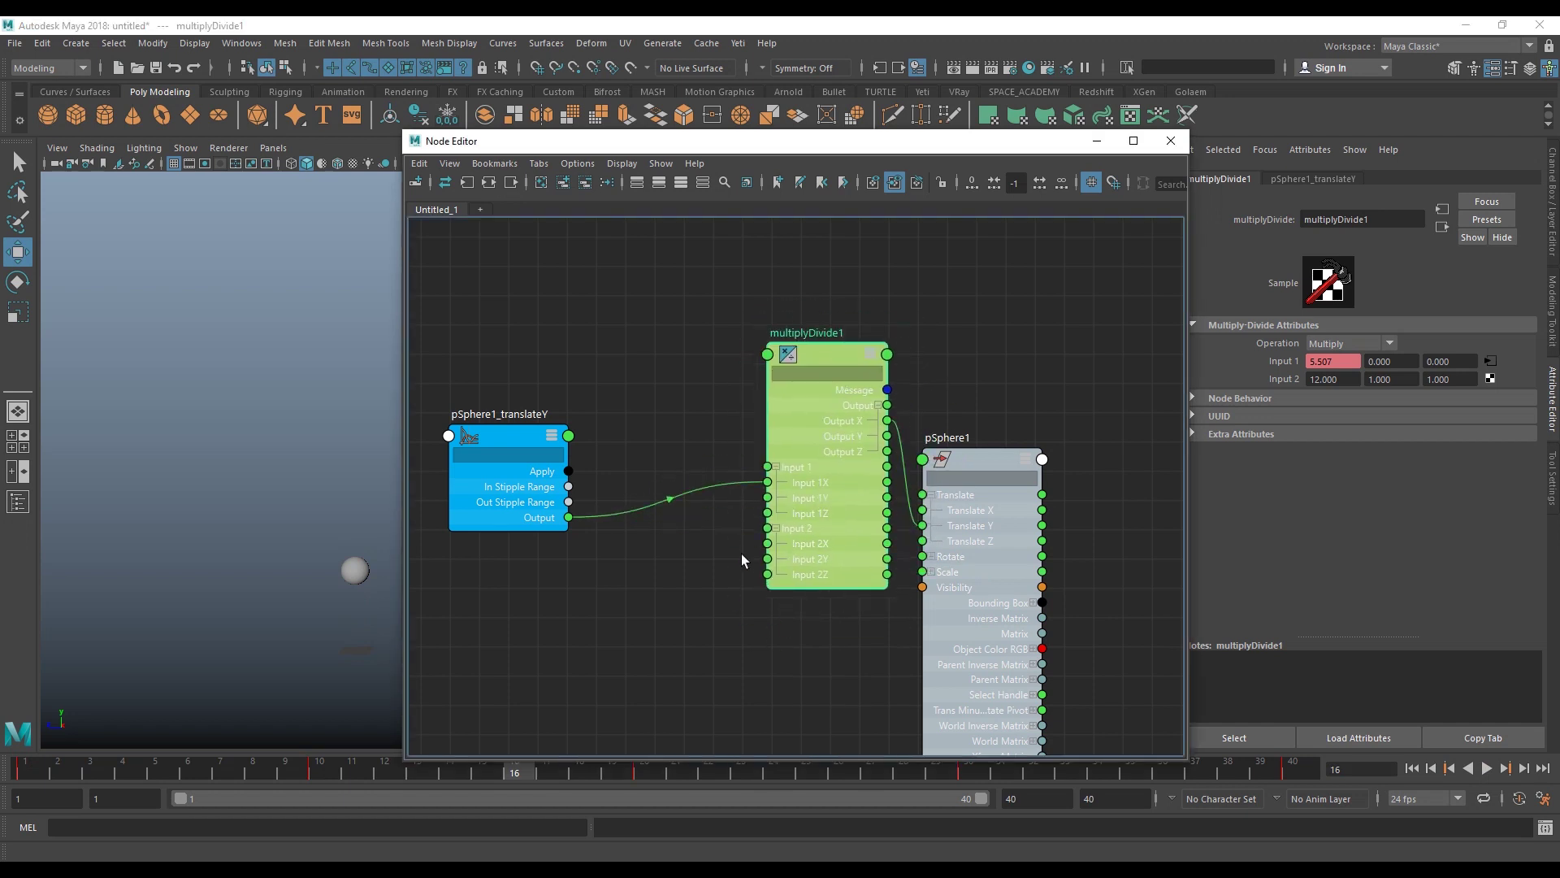
- Rearrange the nodes in the Node Editor and move the sphere to the left in the viewport
{"action": "scroll", "coordinate": [715, 582], "scroll_direction": "down", "scroll_amount": 3}
{"action": "scroll", "coordinate": [731, 588], "scroll_direction": "up", "scroll_amount": 1}
{"action": "left_click", "coordinate": [731, 588]}
{"action": "left_click", "coordinate": [814, 540]}
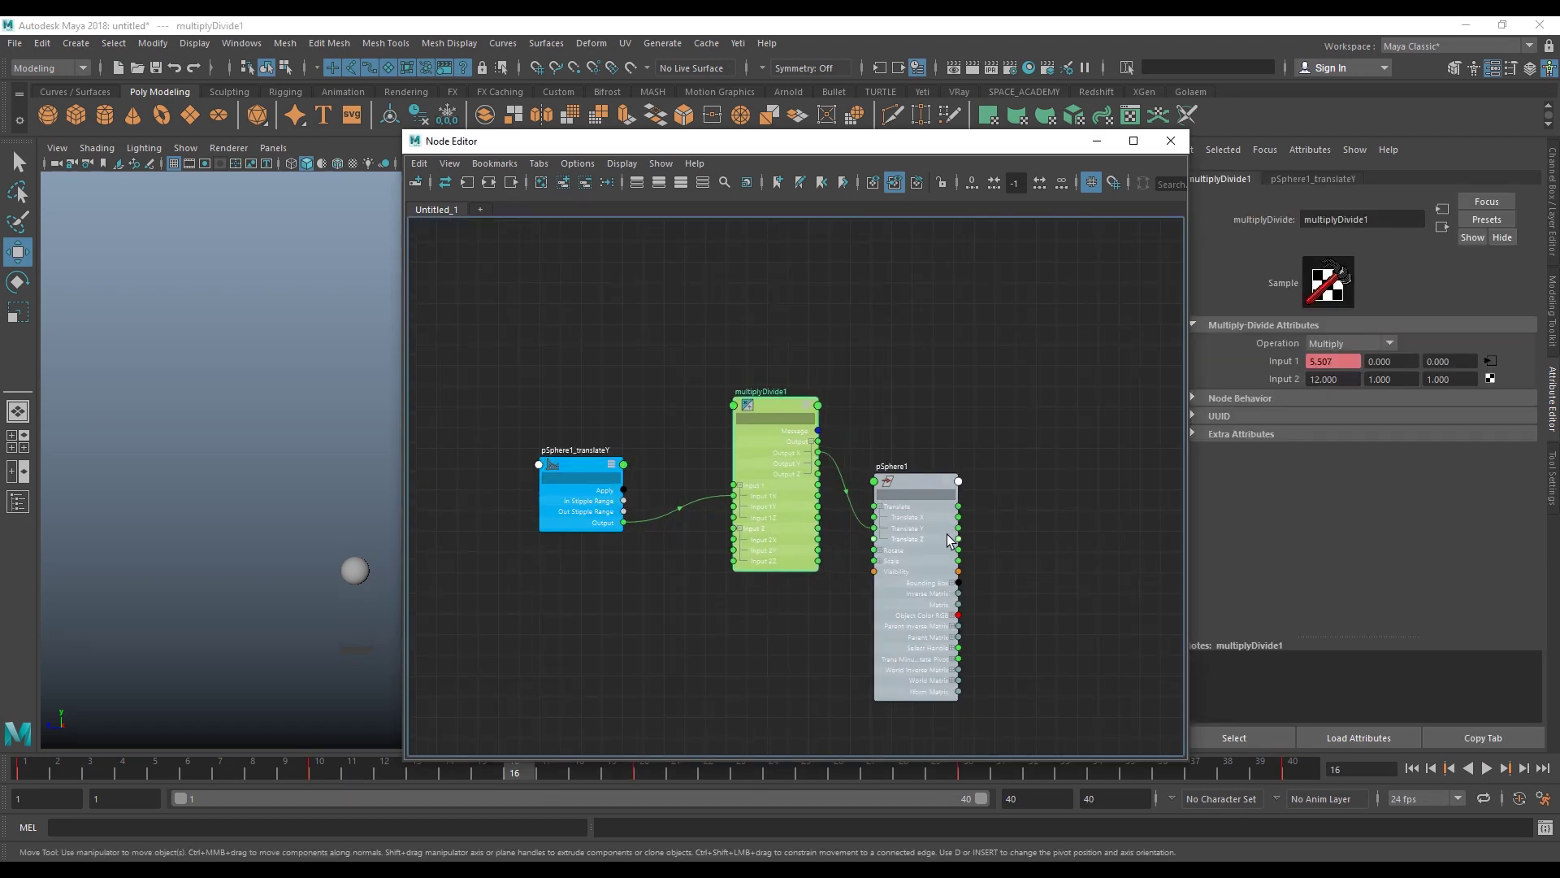
{"action": "left_click_drag", "start_coordinate": [949, 541], "coordinate": [1040, 512]}
{"action": "left_click", "coordinate": [606, 612]}
{"action": "key", "text": "Tab"}
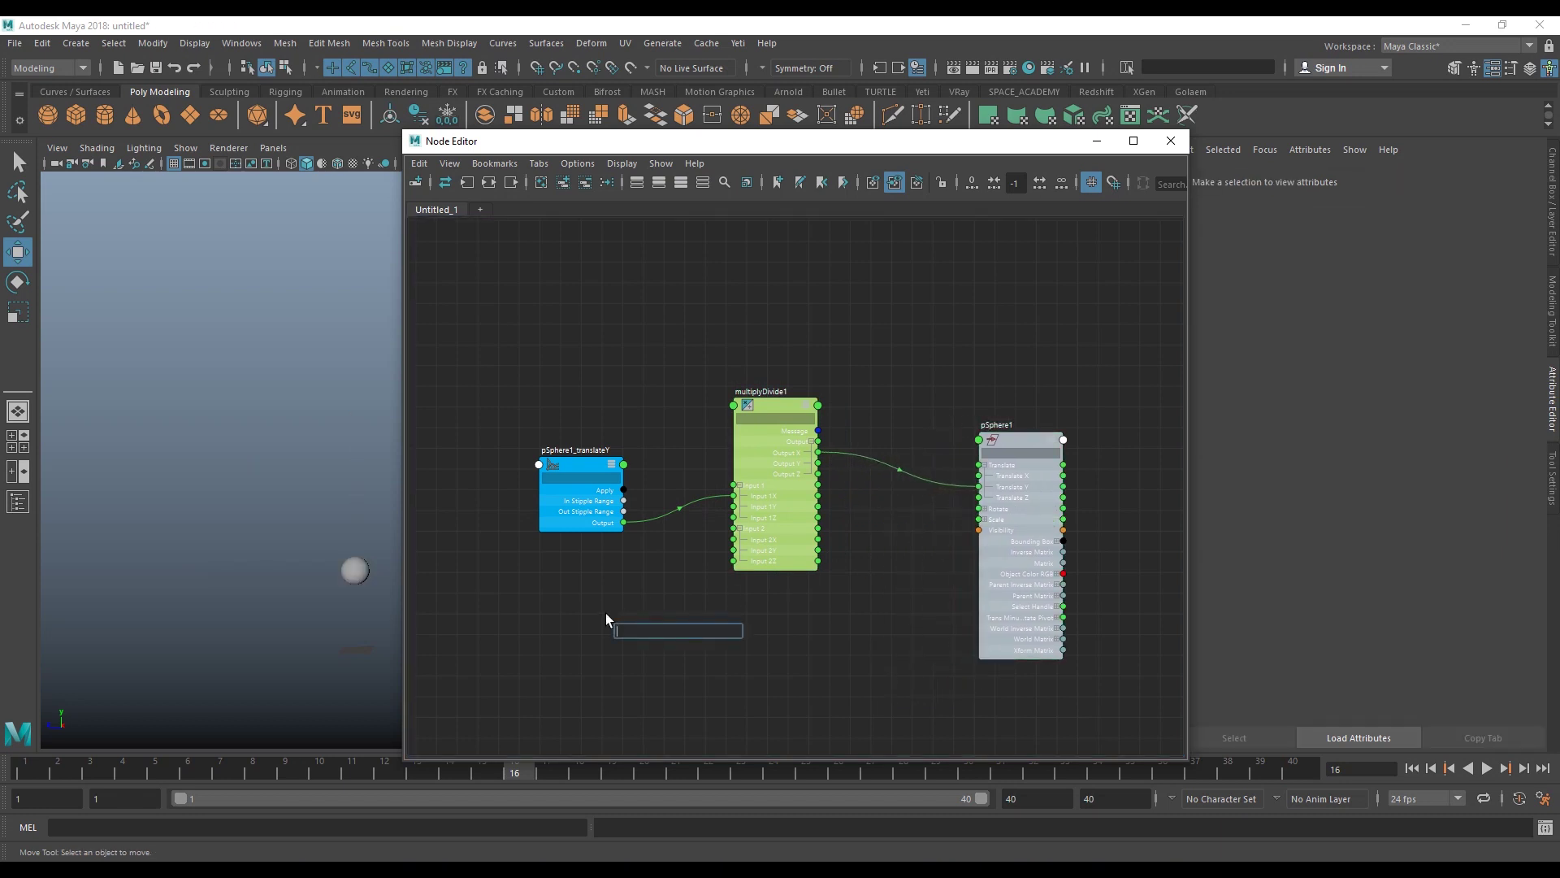
{"action": "type", "text": "ex"}
{"action": "left_click", "coordinate": [329, 549]}
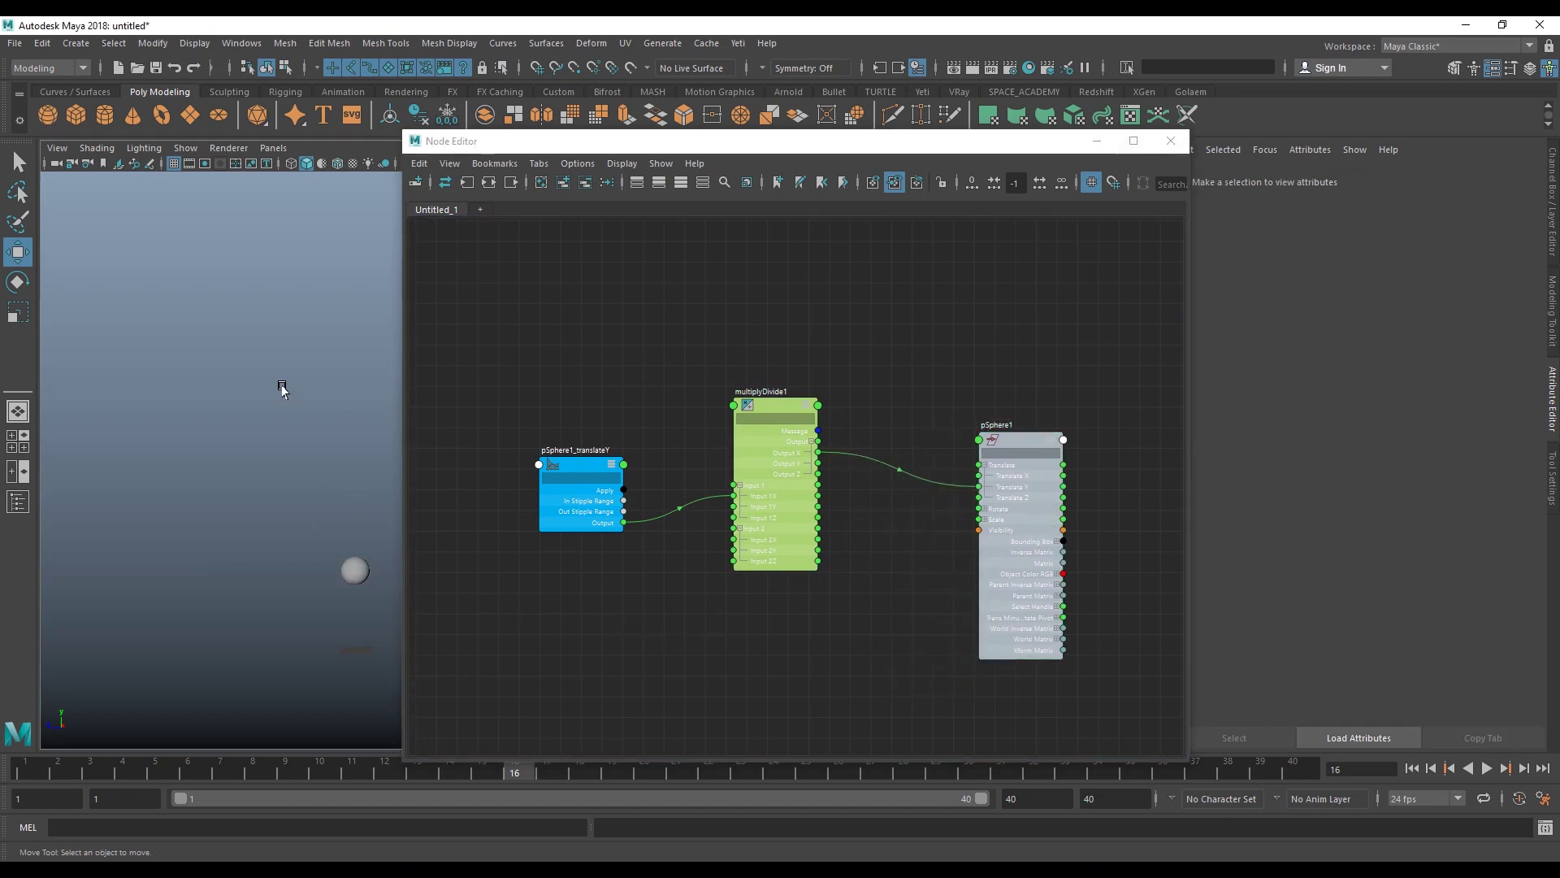
{"action": "left_click", "coordinate": [356, 572]}
{"action": "mouse_move", "coordinate": [307, 568]}
{"action": "left_mouse_down"}
{"action": "mouse_move", "coordinate": [279, 567]}
{"action": "mouse_move", "coordinate": [295, 648]}
{"action": "left_mouse_up"}
- Copy pSphere1_translateY's keys over frames 1–40 and add a polygon cube beside the sphere
{"action": "left_click", "coordinate": [1411, 768]}
{"action": "left_click", "coordinate": [547, 582]}
{"action": "left_click", "coordinate": [580, 468]}
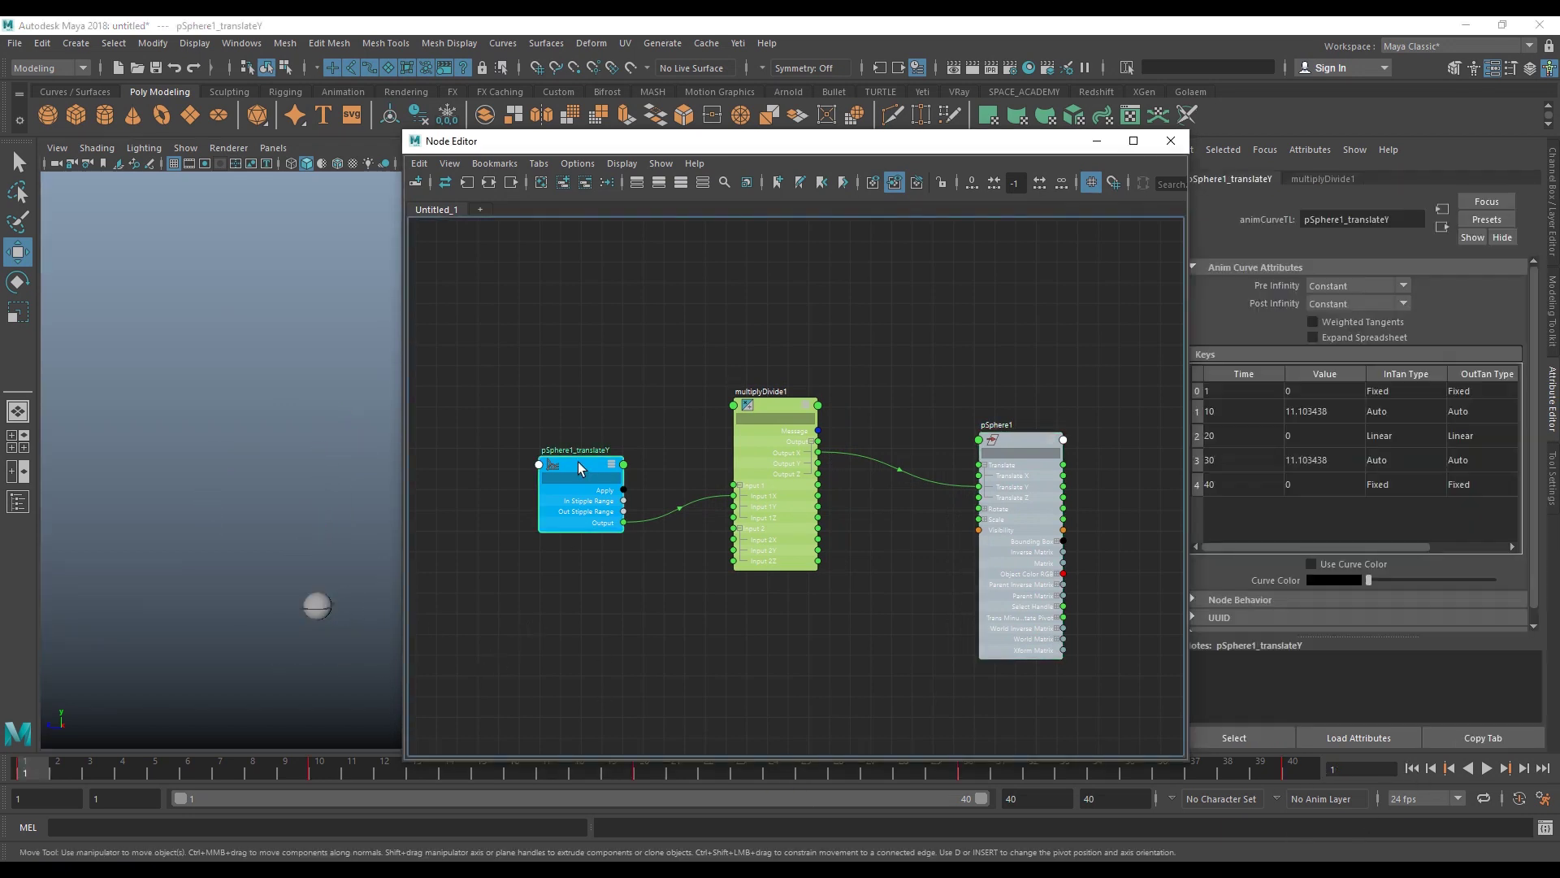
{"action": "left_click_drag", "start_coordinate": [1292, 768], "coordinate": [70, 767], "text": "shift"}
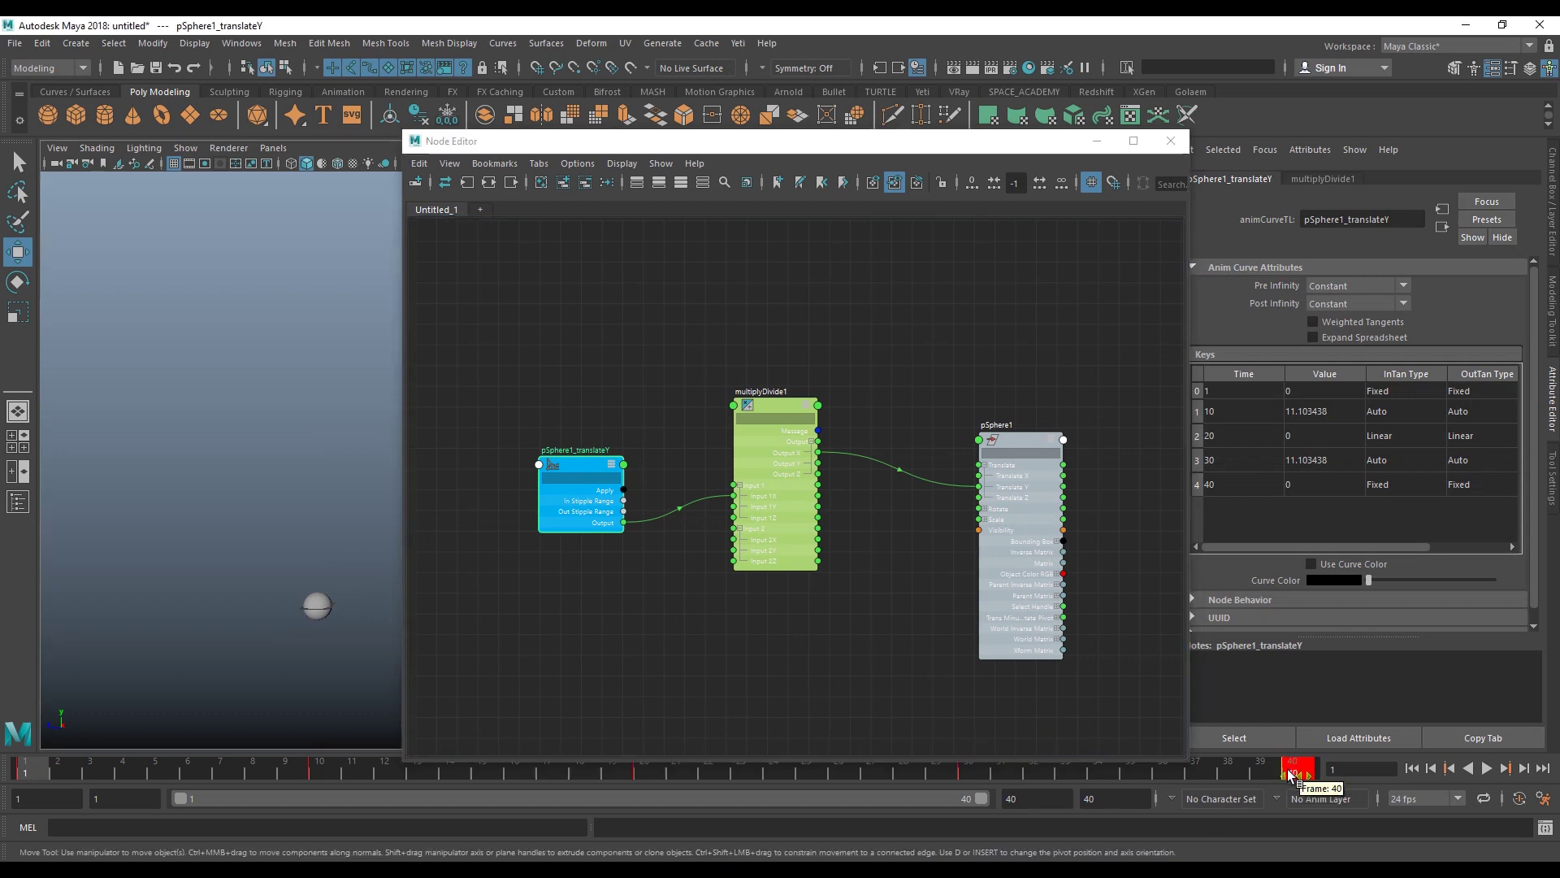
{"action": "right_click", "coordinate": [95, 772]}
{"action": "left_click", "coordinate": [139, 530]}
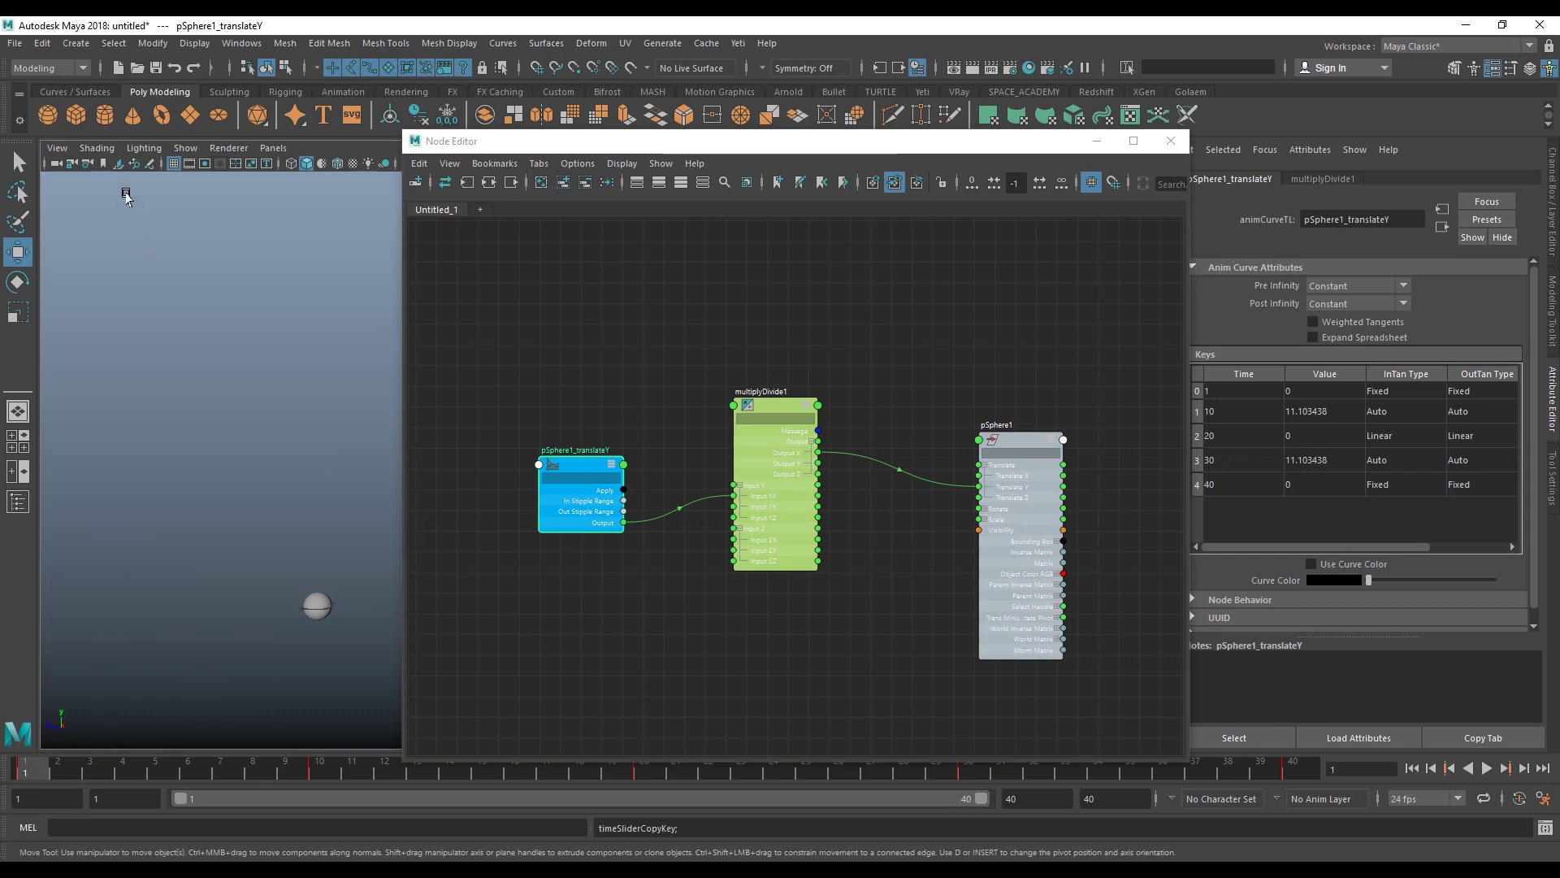
{"action": "left_click", "coordinate": [76, 115]}
{"action": "left_click_drag", "start_coordinate": [271, 609], "coordinate": [226, 609]}
- Scale pCube1 up to 23.554, move it beside the sphere, and paste the copied keys onto it
{"action": "key", "text": "ctrl+a"}
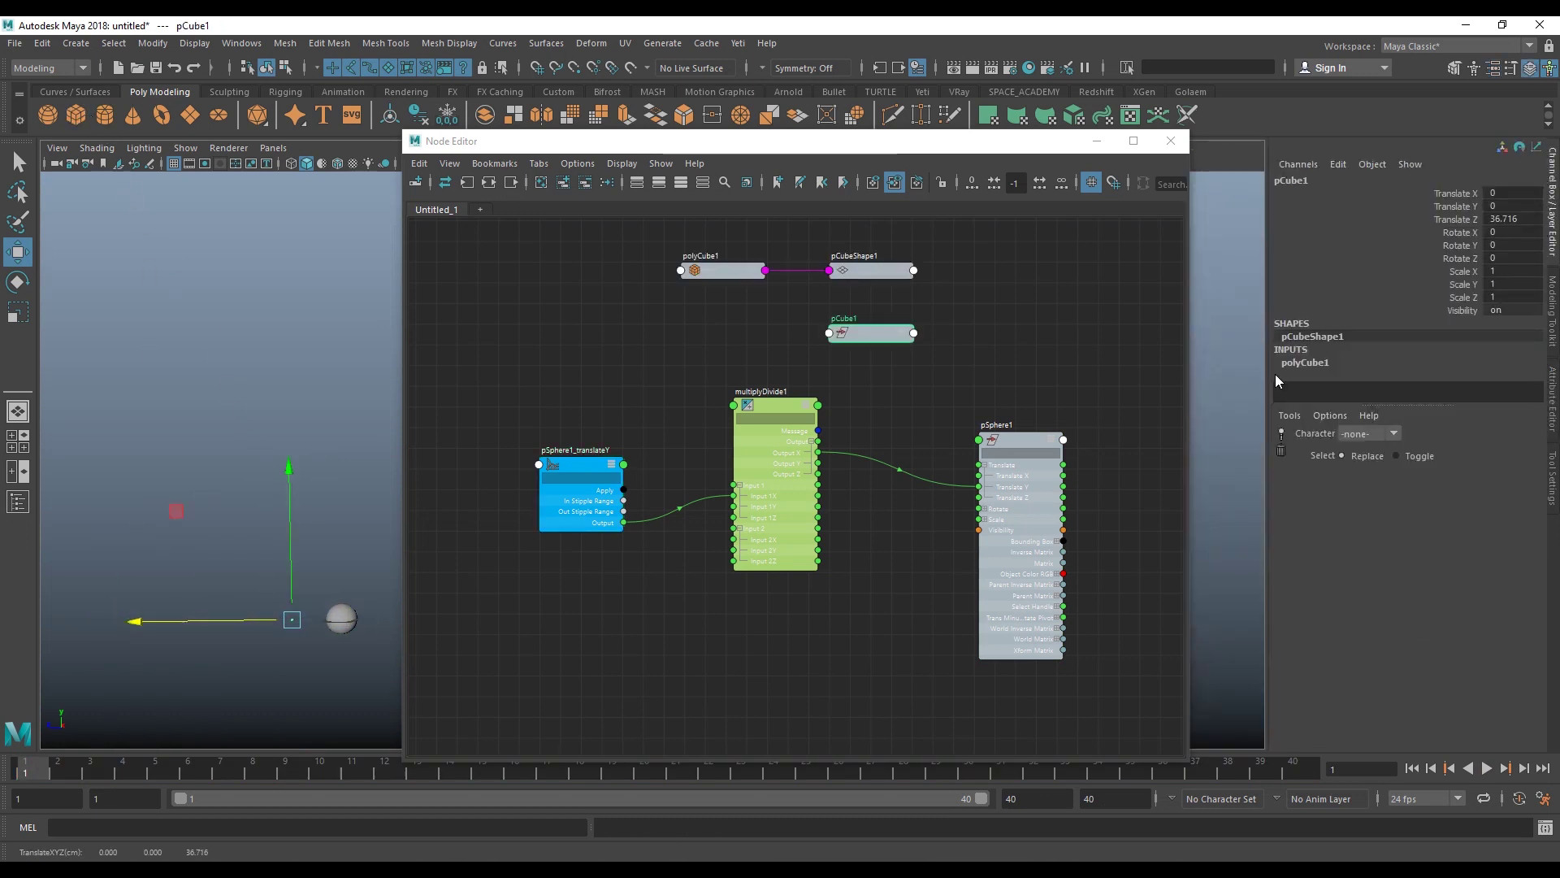
{"action": "key", "text": "super+space"}
{"action": "middle_click_drag", "start_coordinate": [264, 642], "coordinate": [330, 642]}
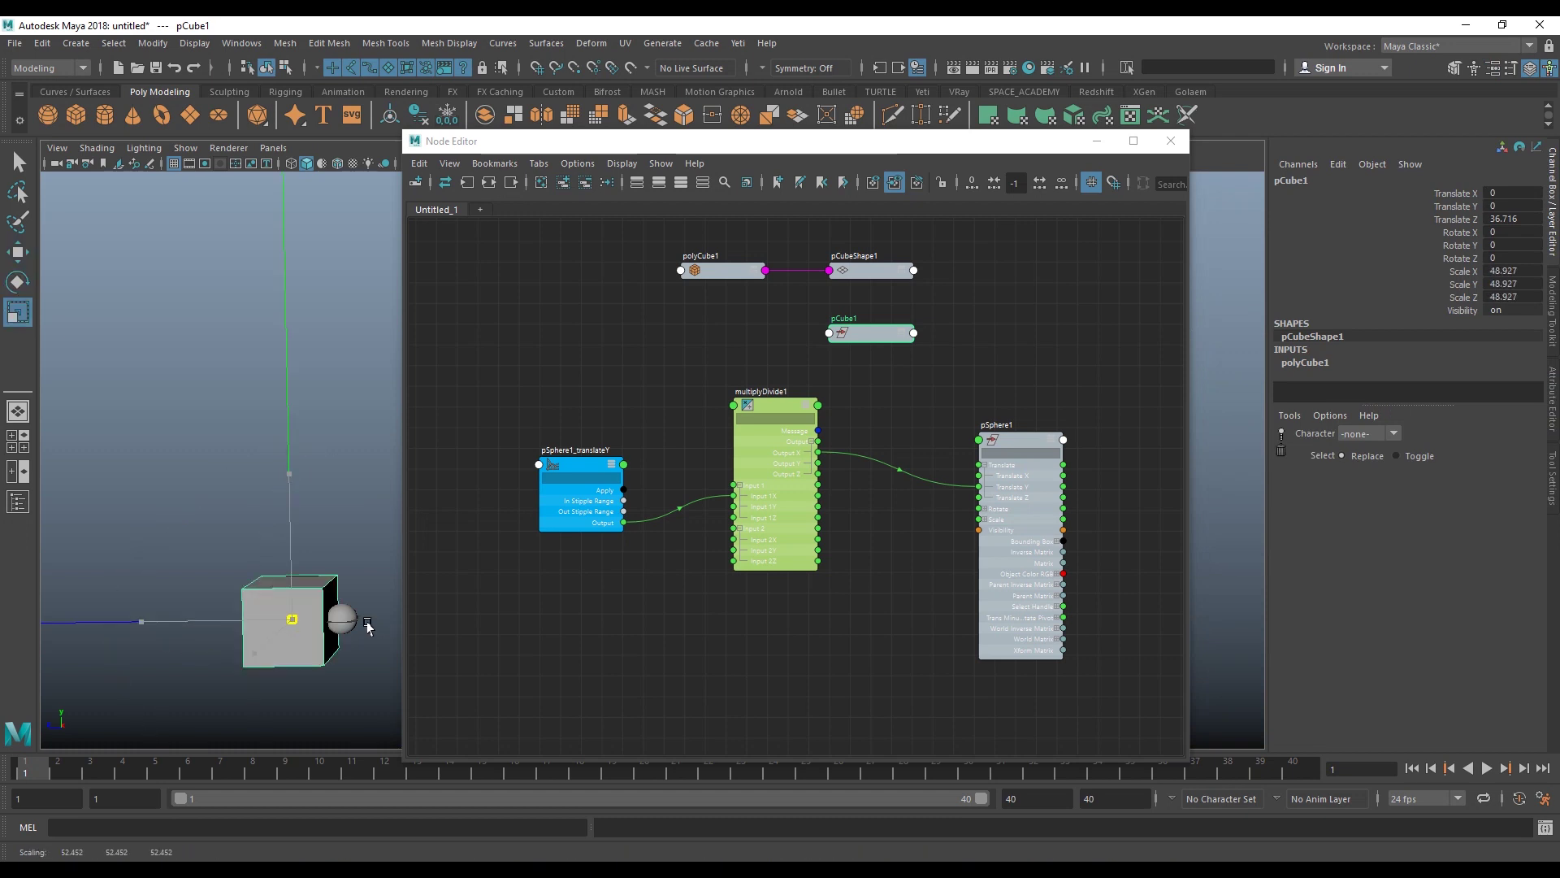
{"action": "key", "text": "w"}
{"action": "left_click_drag", "start_coordinate": [232, 626], "coordinate": [207, 626]}
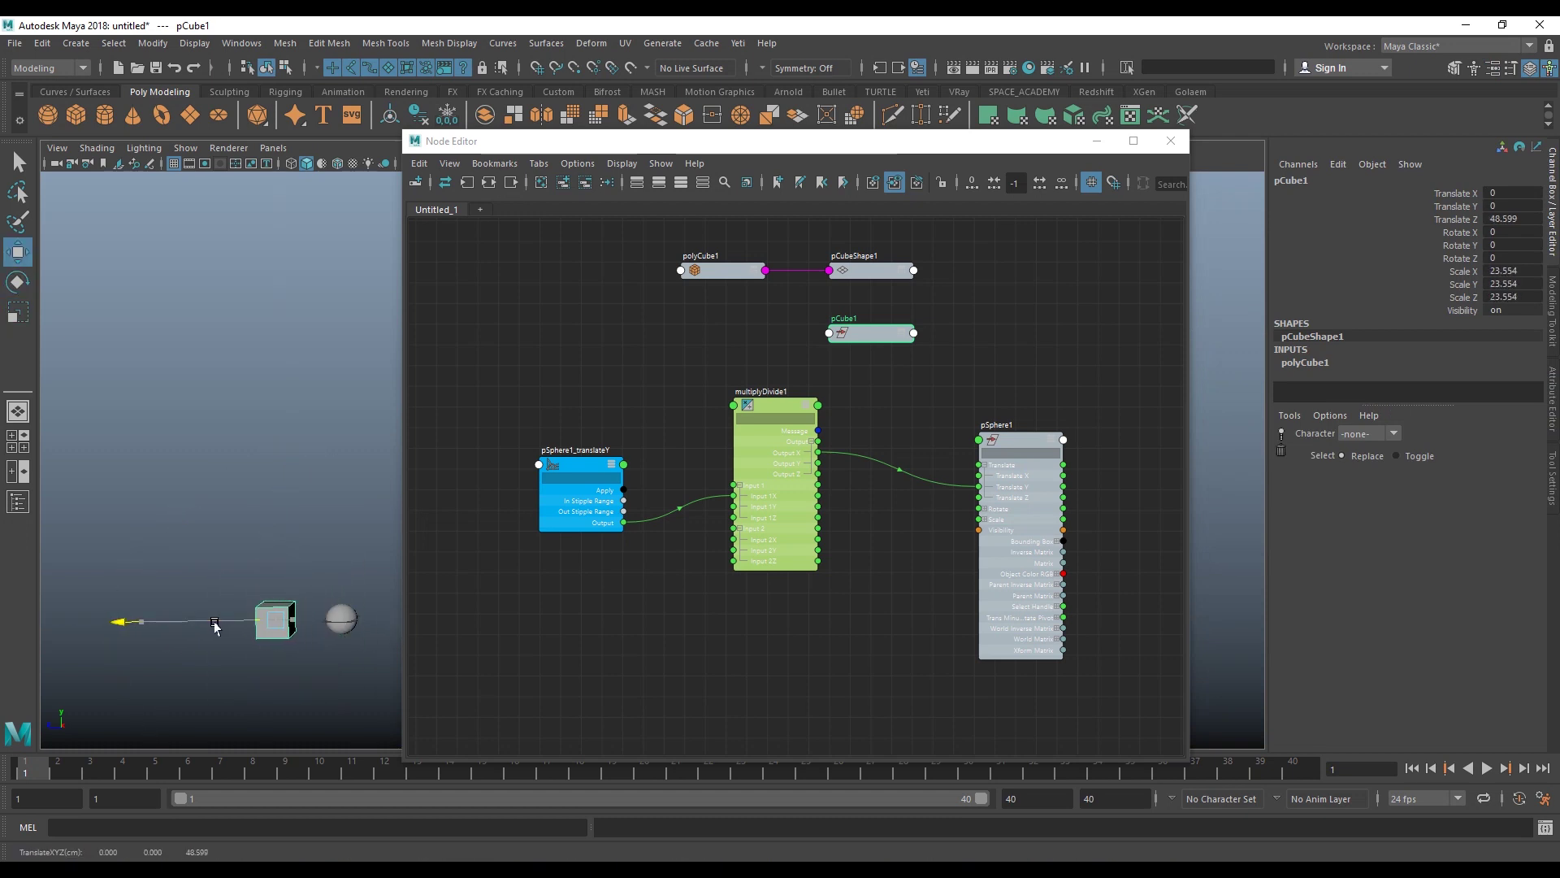
{"action": "right_click", "coordinate": [50, 768]}
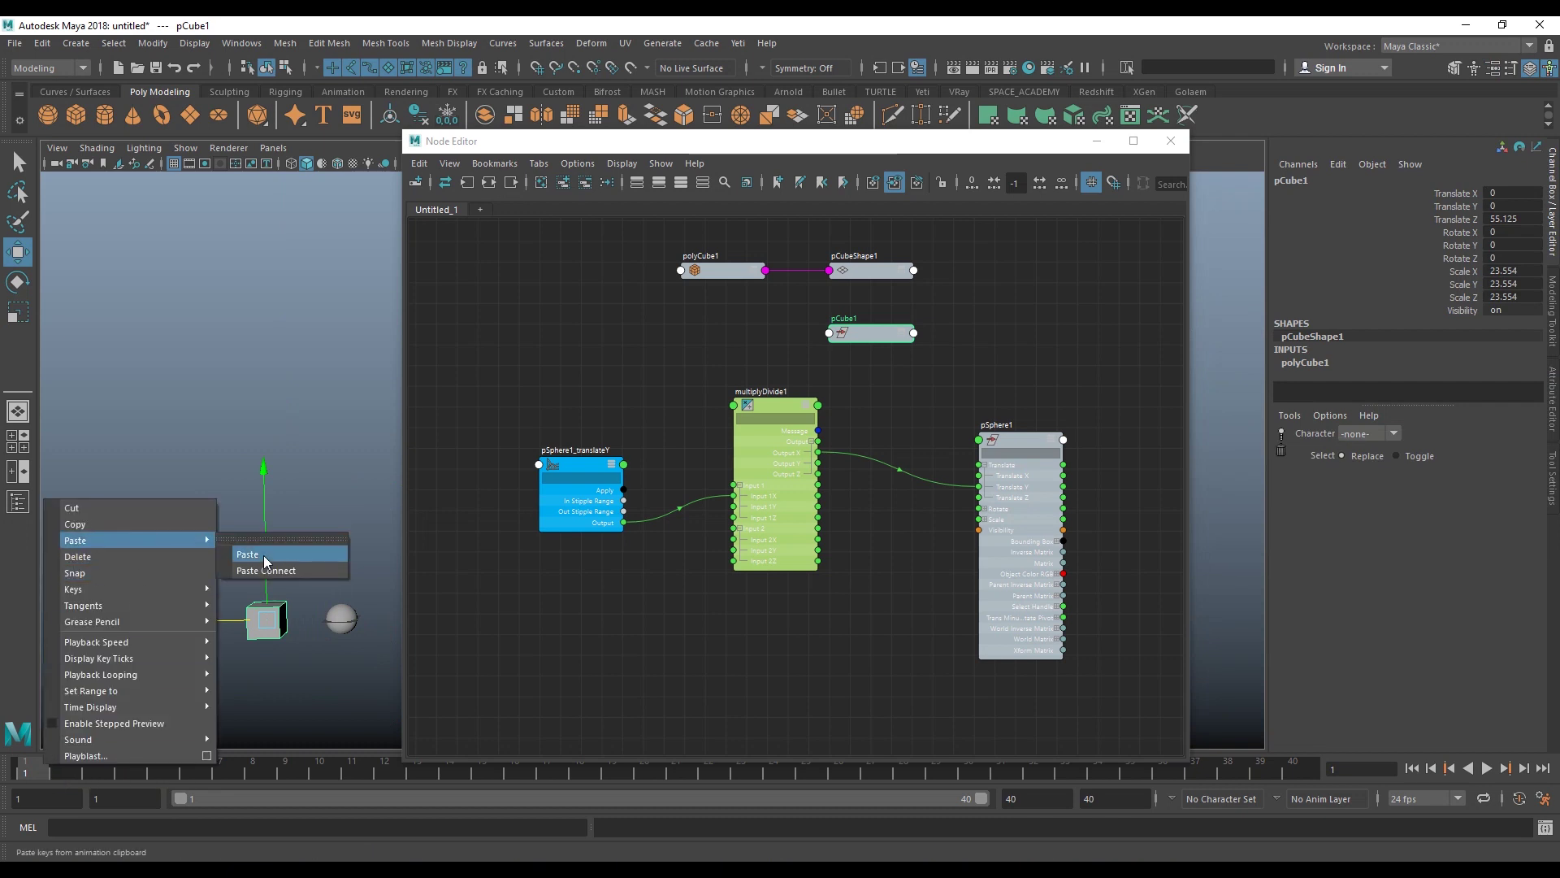
{"action": "left_click", "coordinate": [265, 561]}
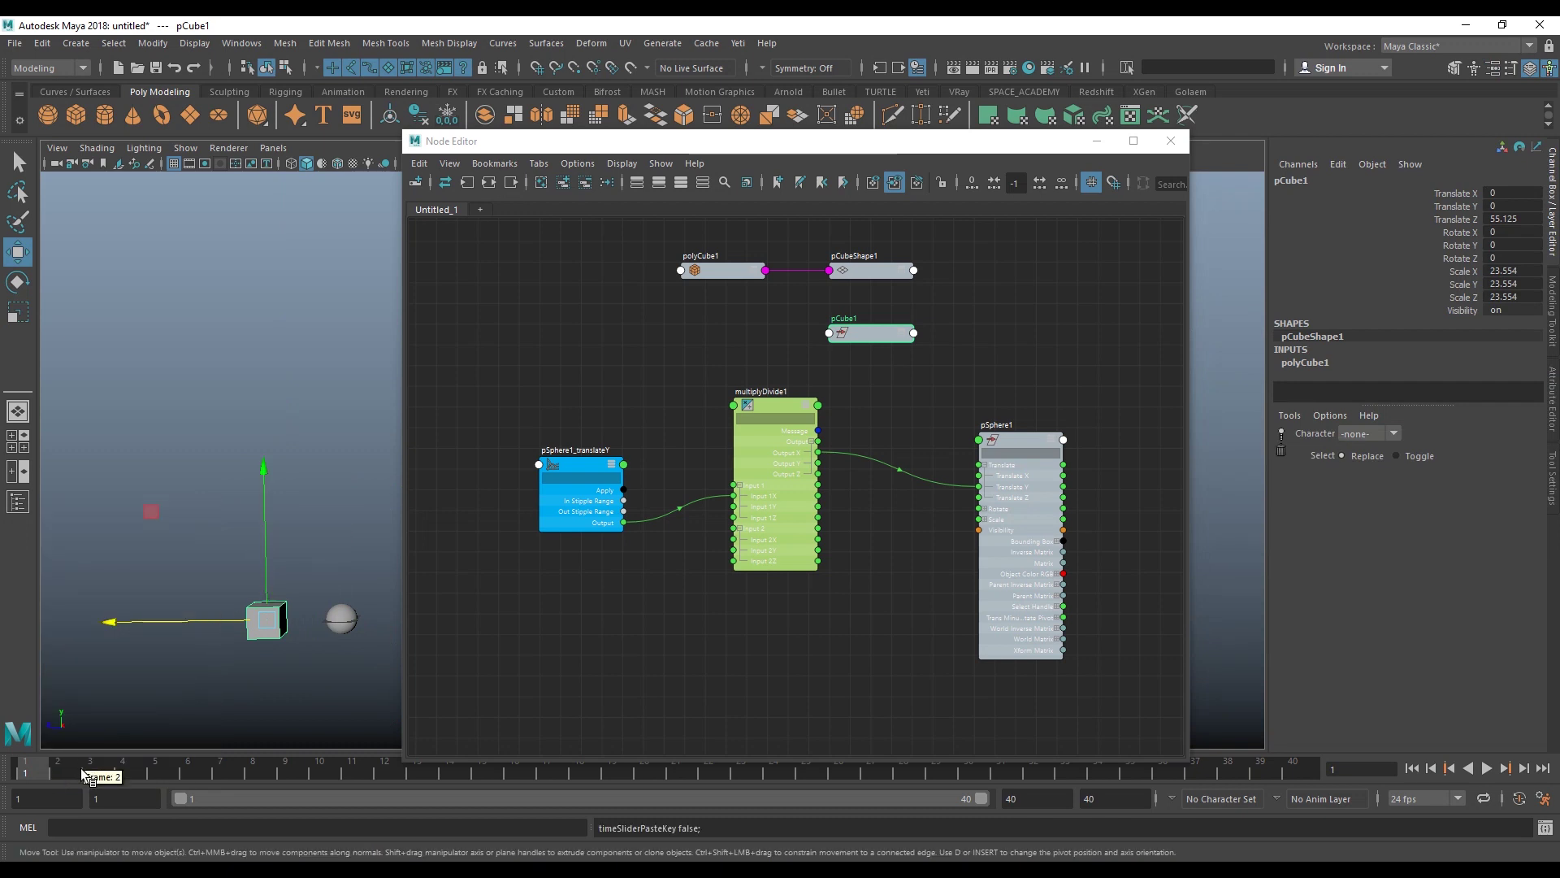
- Recopy pSphere1_translateY's keys over frames 1–40 and paste them onto the cube
{"action": "middle_click_drag", "start_coordinate": [853, 409], "coordinate": [850, 492], "text": "alt"}
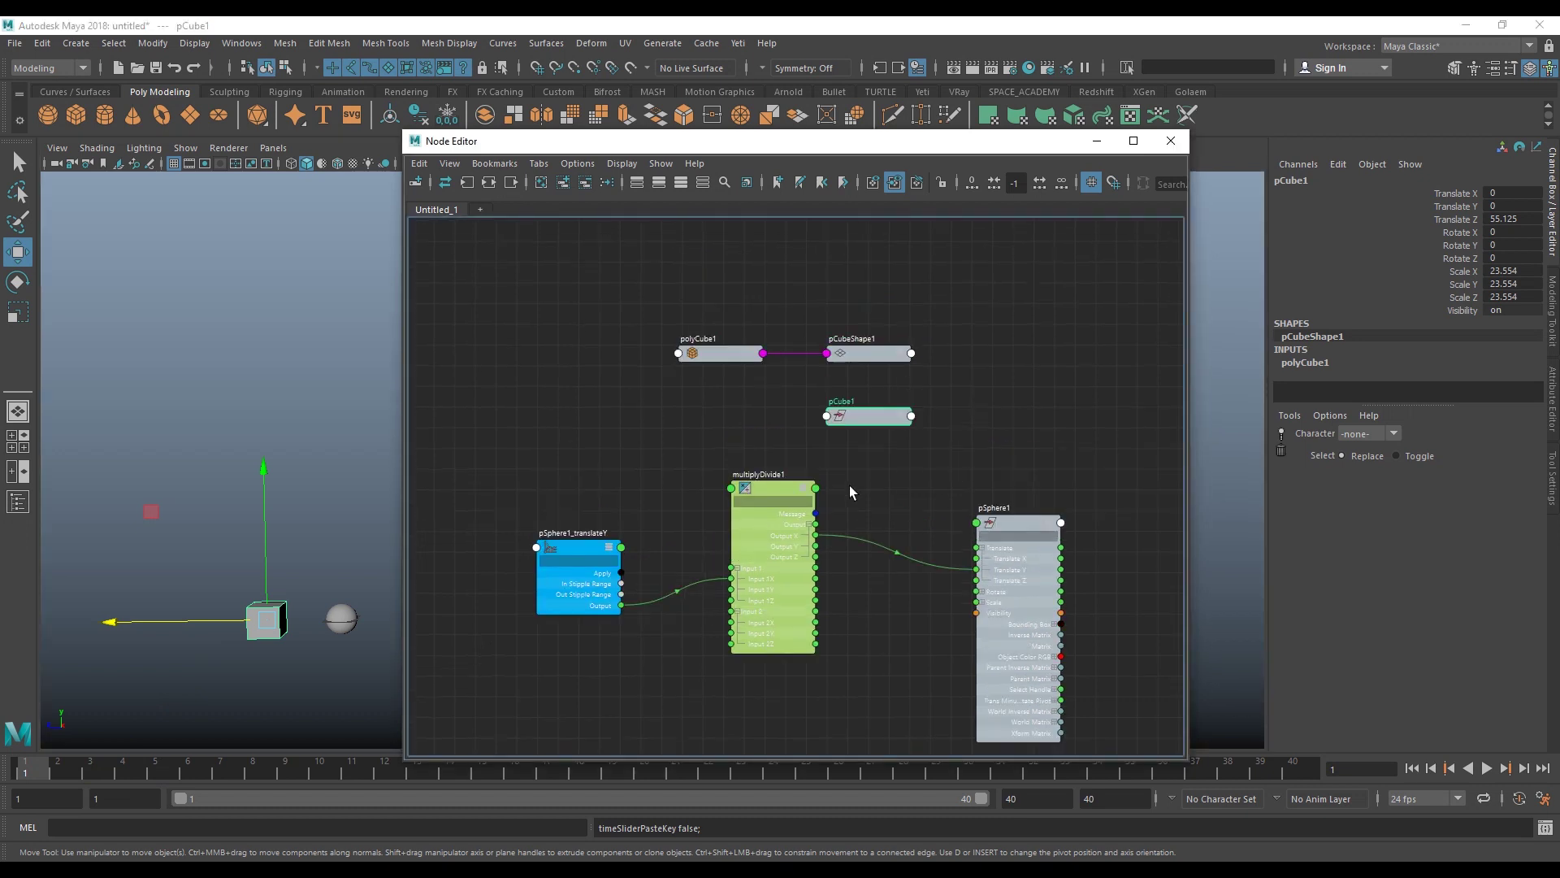
{"action": "left_click_drag", "start_coordinate": [773, 494], "coordinate": [783, 491]}
{"action": "left_click", "coordinate": [870, 471]}
{"action": "mouse_move", "coordinate": [998, 524]}
{"action": "left_mouse_down"}
{"action": "mouse_move", "coordinate": [1026, 531]}
{"action": "mouse_move", "coordinate": [985, 525]}
{"action": "left_mouse_up"}
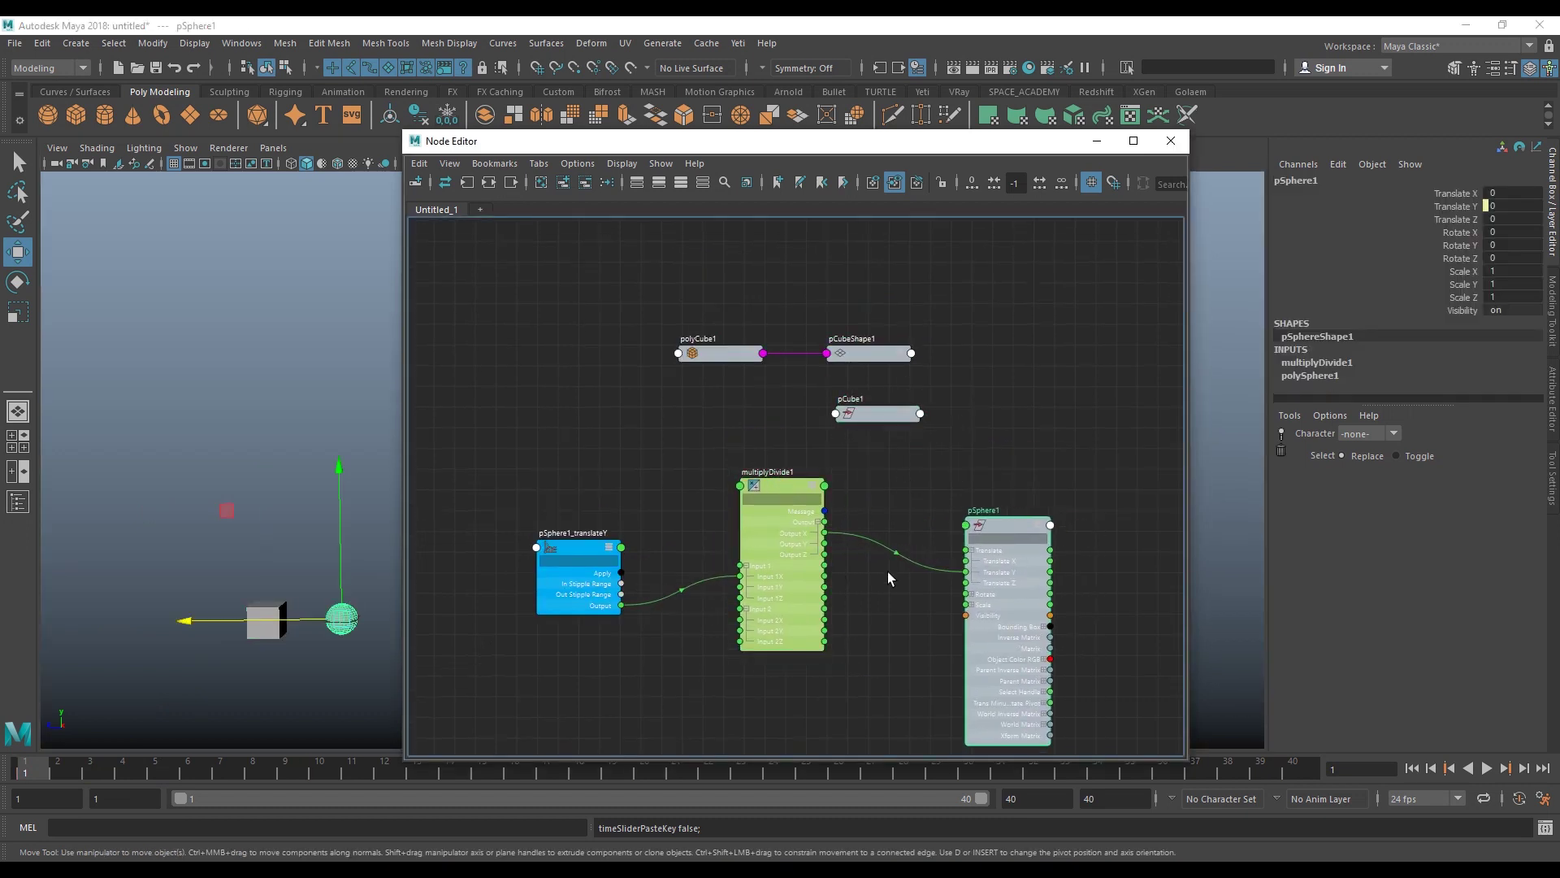
{"action": "left_click", "coordinate": [587, 551]}
{"action": "left_click_drag", "start_coordinate": [1308, 772], "coordinate": [16, 772], "text": "shift"}
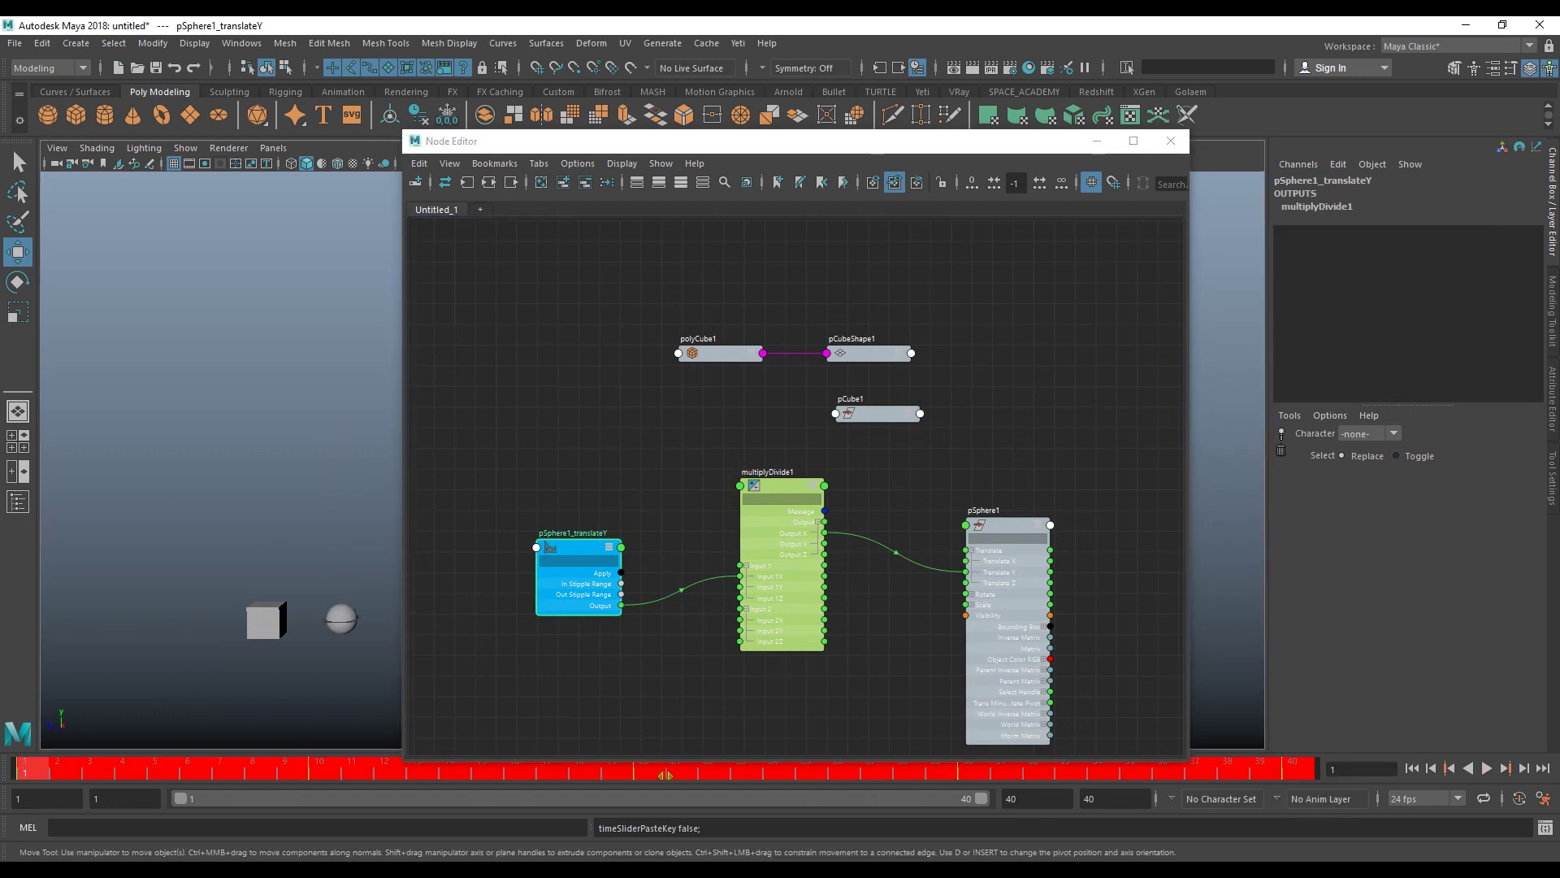
{"action": "right_click", "coordinate": [85, 767]}
{"action": "mouse_move", "coordinate": [116, 538]}
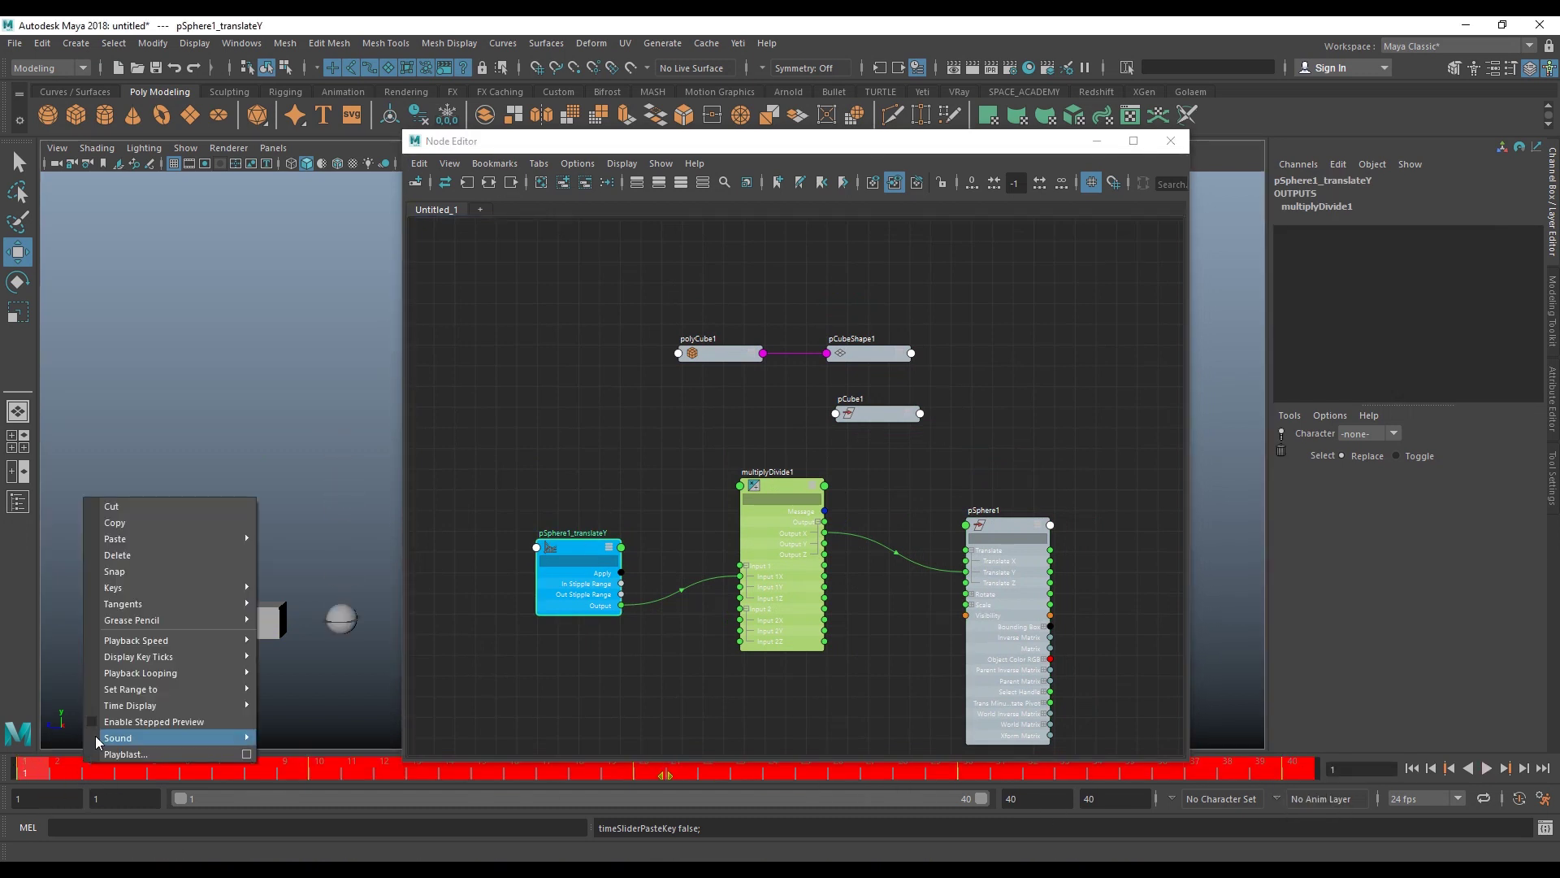
{"action": "left_click", "coordinate": [119, 526]}
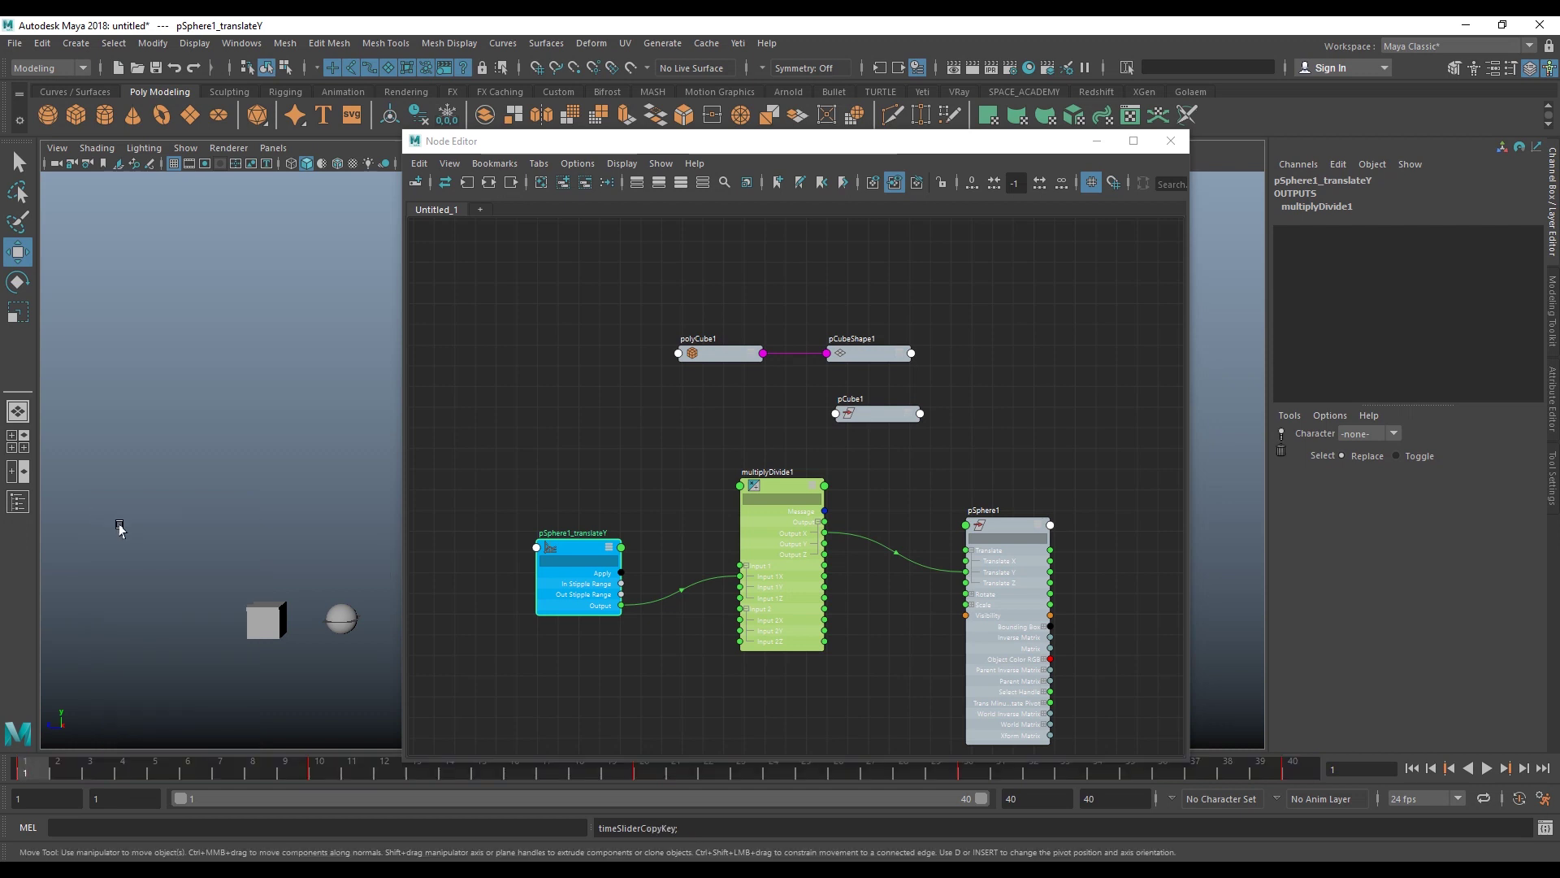
{"action": "left_click", "coordinate": [256, 615]}
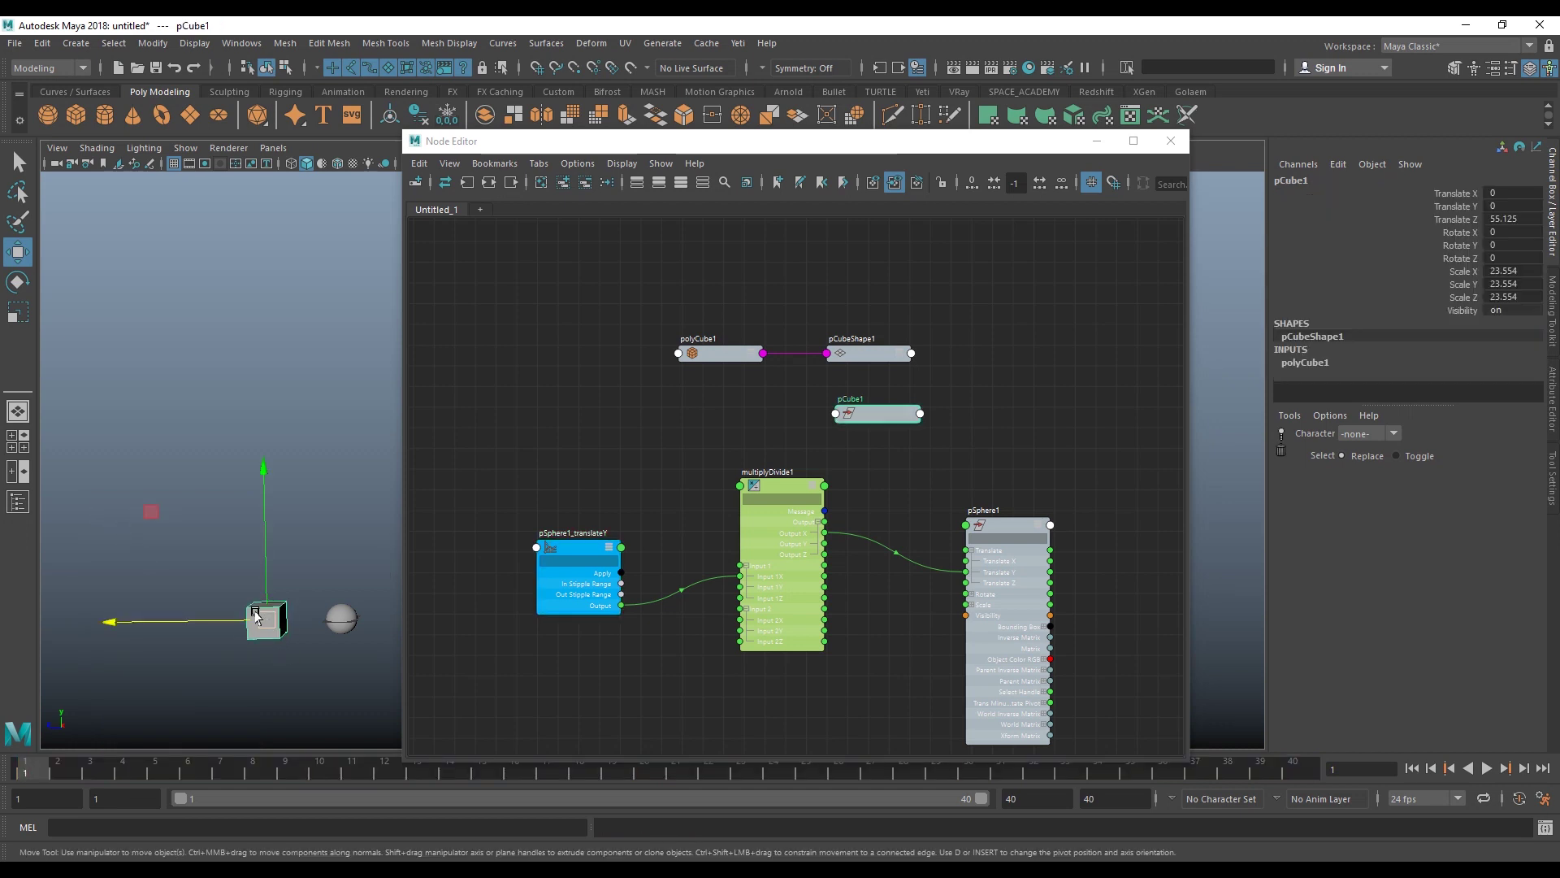
{"action": "right_click", "coordinate": [23, 772]}
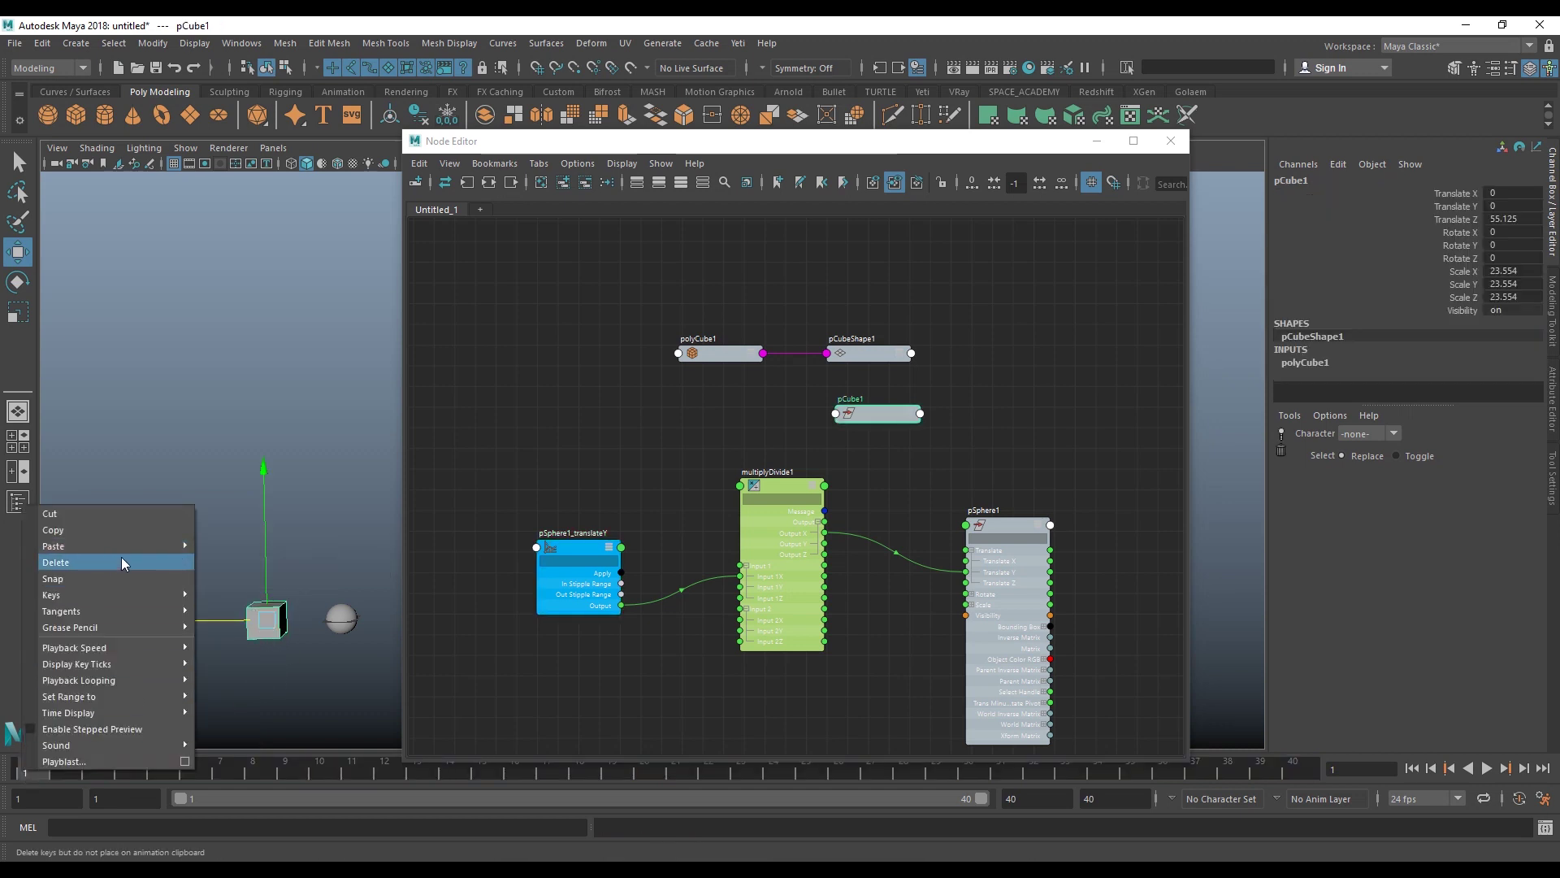
{"action": "left_click", "coordinate": [237, 559]}
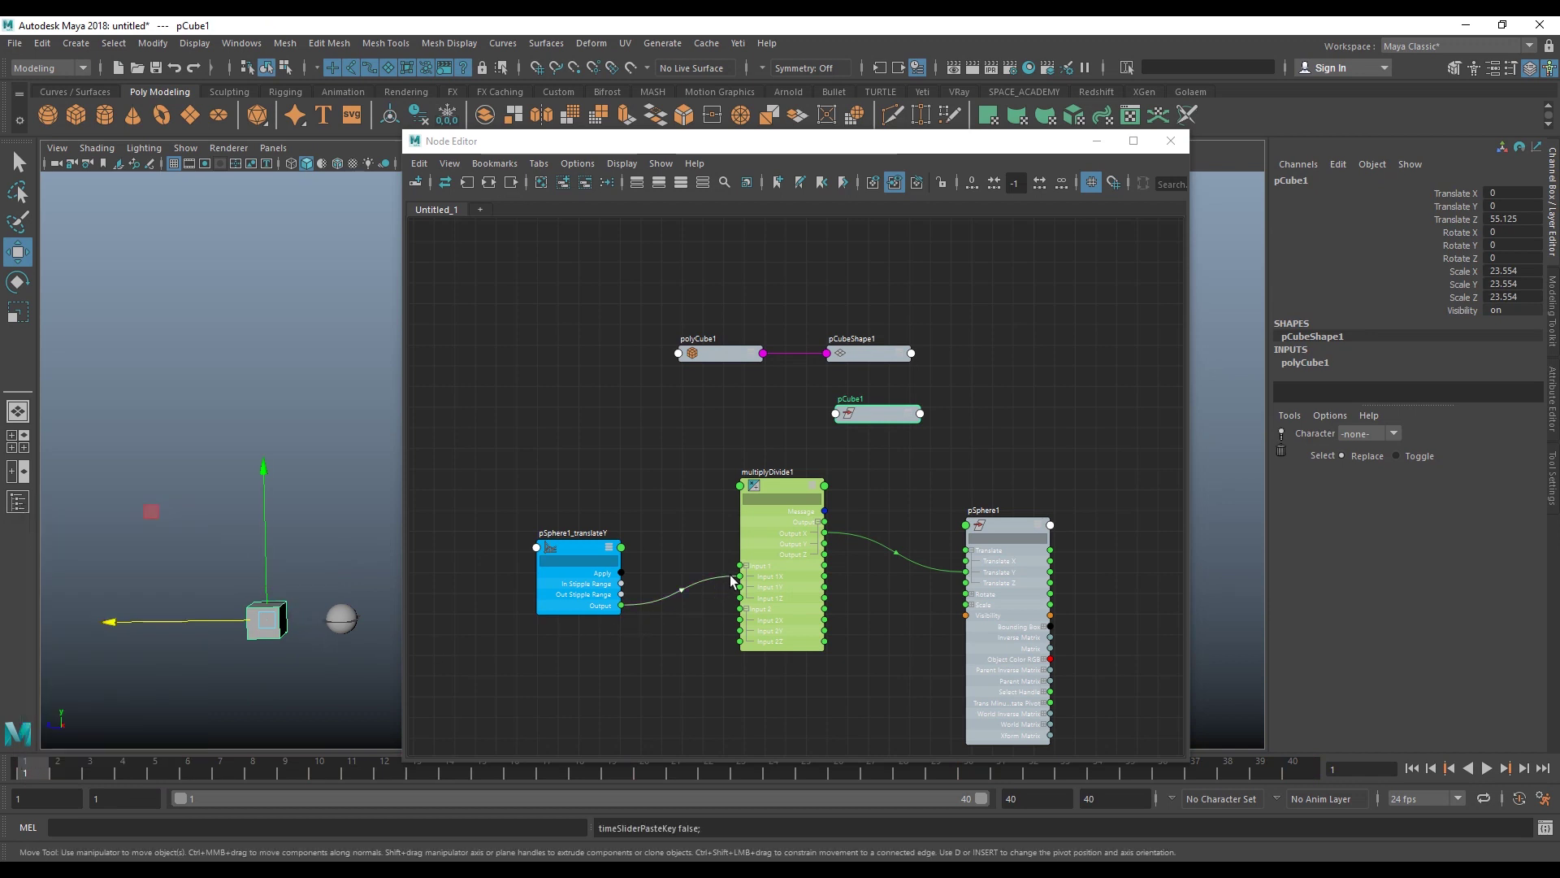
- Rewire pSphere1_translateY's output directly into pSphere1 Translate Y, removing its multiplyDivide1 link
{"action": "left_click_drag", "start_coordinate": [731, 580], "coordinate": [597, 697]}
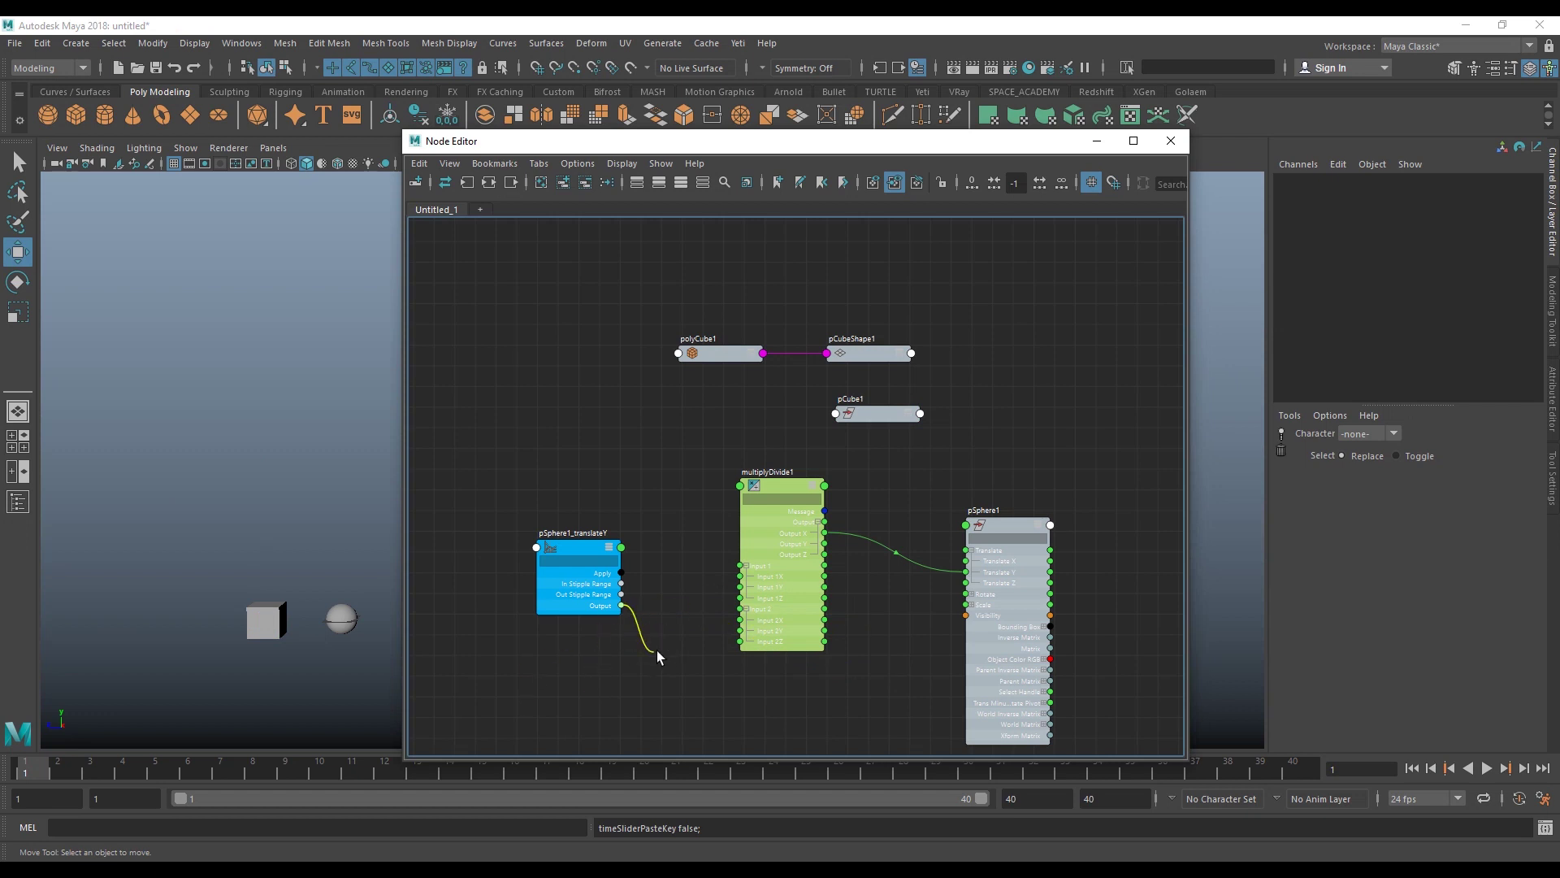
{"action": "mouse_move", "coordinate": [659, 657]}
{"action": "left_mouse_down"}
{"action": "mouse_move", "coordinate": [979, 573]}
{"action": "mouse_move", "coordinate": [1037, 605]}
{"action": "left_mouse_up"}
{"action": "left_click", "coordinate": [660, 527]}
{"action": "mouse_move", "coordinate": [1003, 543]}
{"action": "left_mouse_down"}
{"action": "mouse_move", "coordinate": [1013, 470]}
{"action": "mouse_move", "coordinate": [992, 501]}
{"action": "left_mouse_up"}
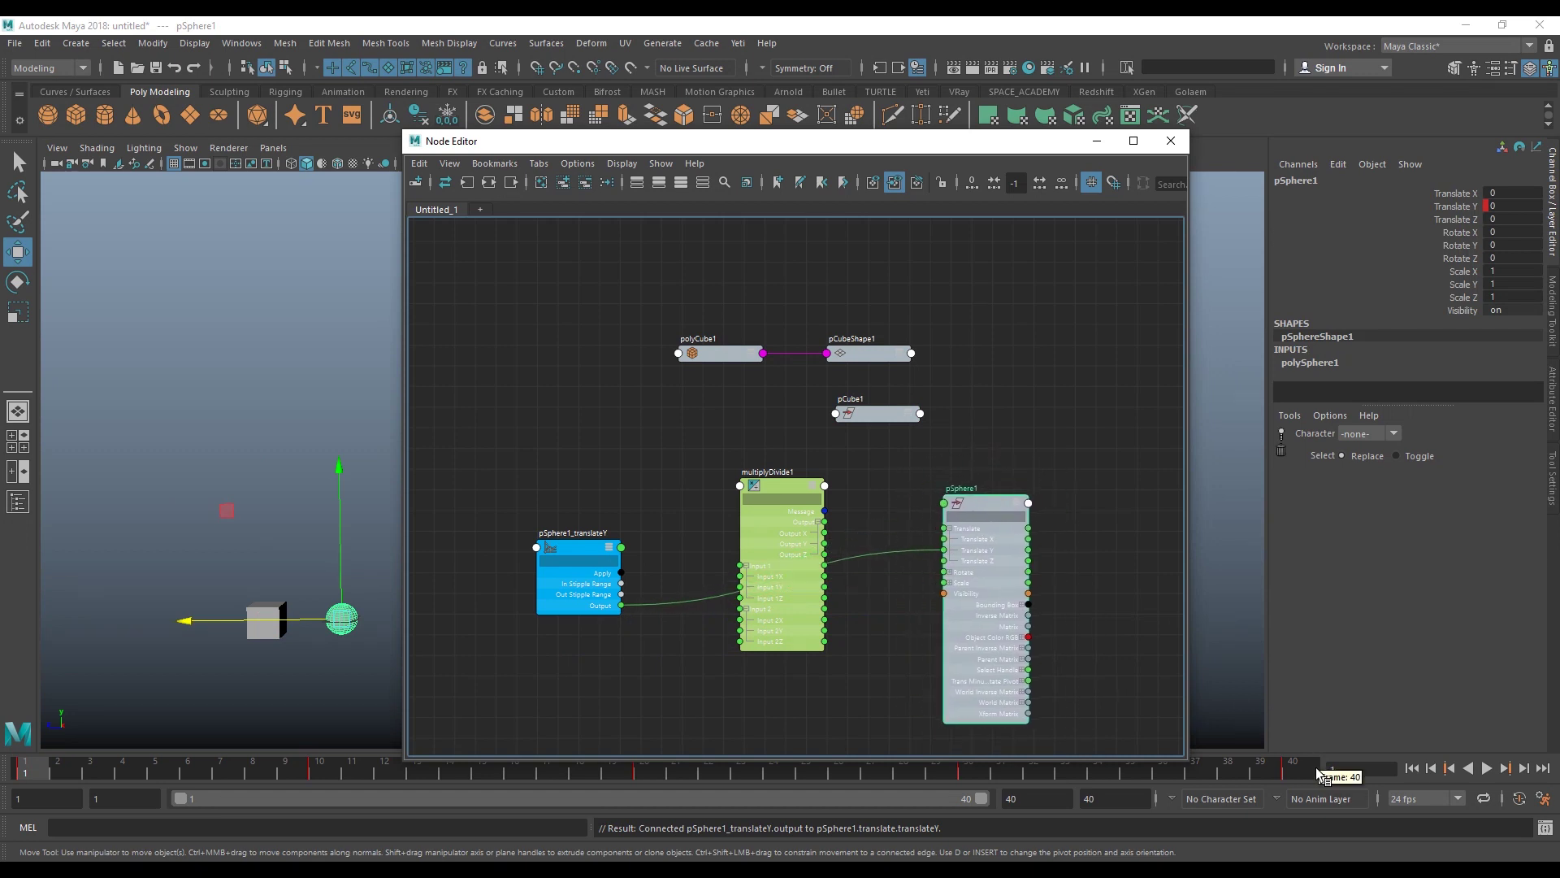
- Copy the sphere's keys over frames 1–40 again and select the cube
{"action": "left_click_drag", "start_coordinate": [1318, 772], "coordinate": [20, 772], "text": "shift"}
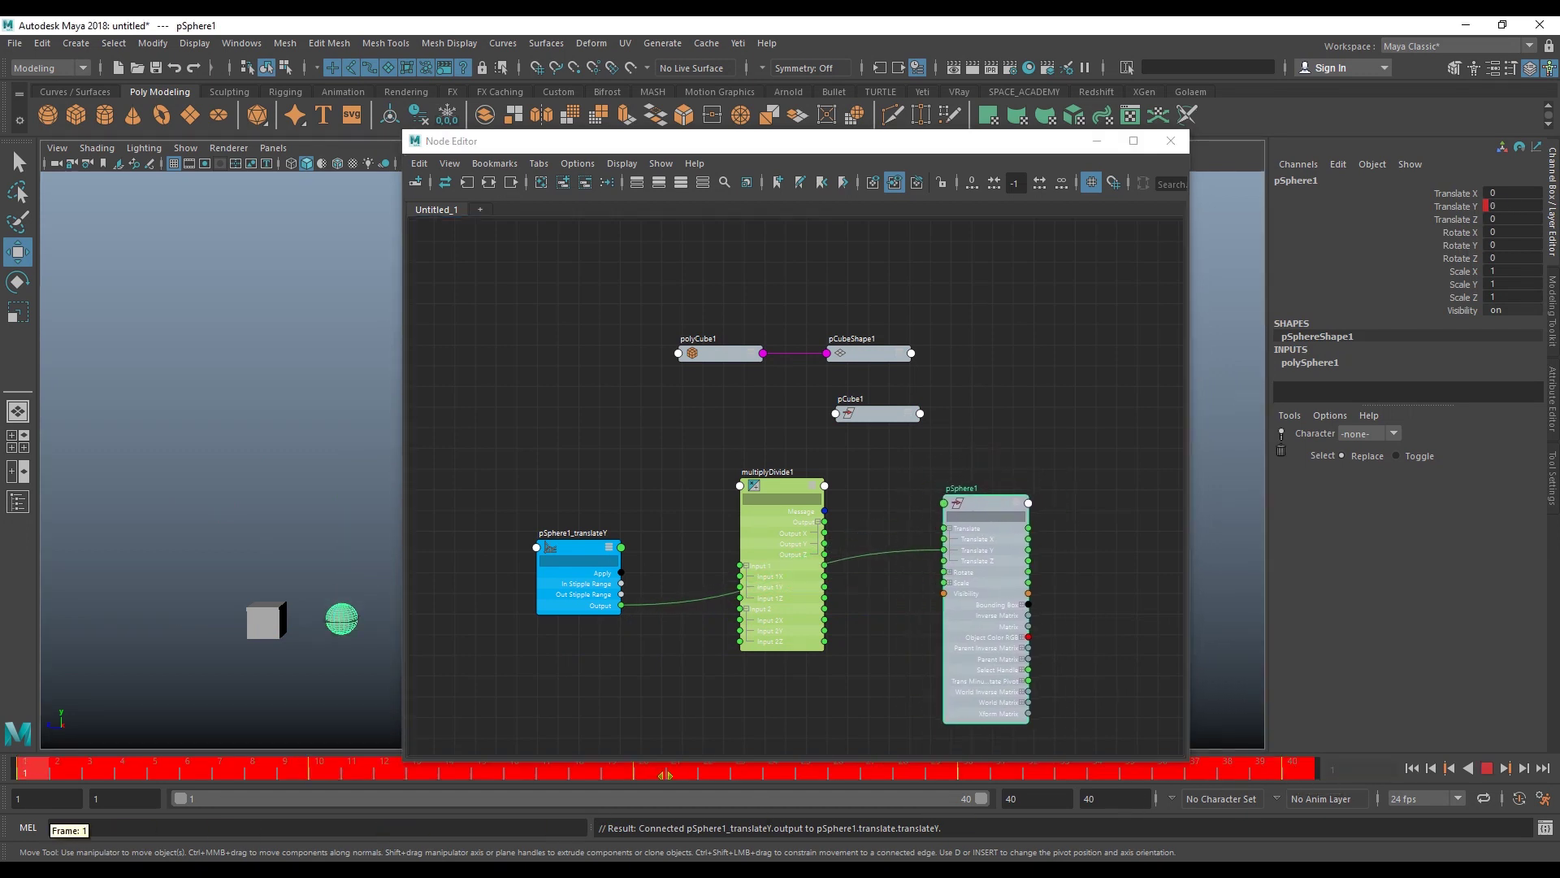
{"action": "right_click", "coordinate": [45, 756]}
{"action": "left_click", "coordinate": [112, 531]}
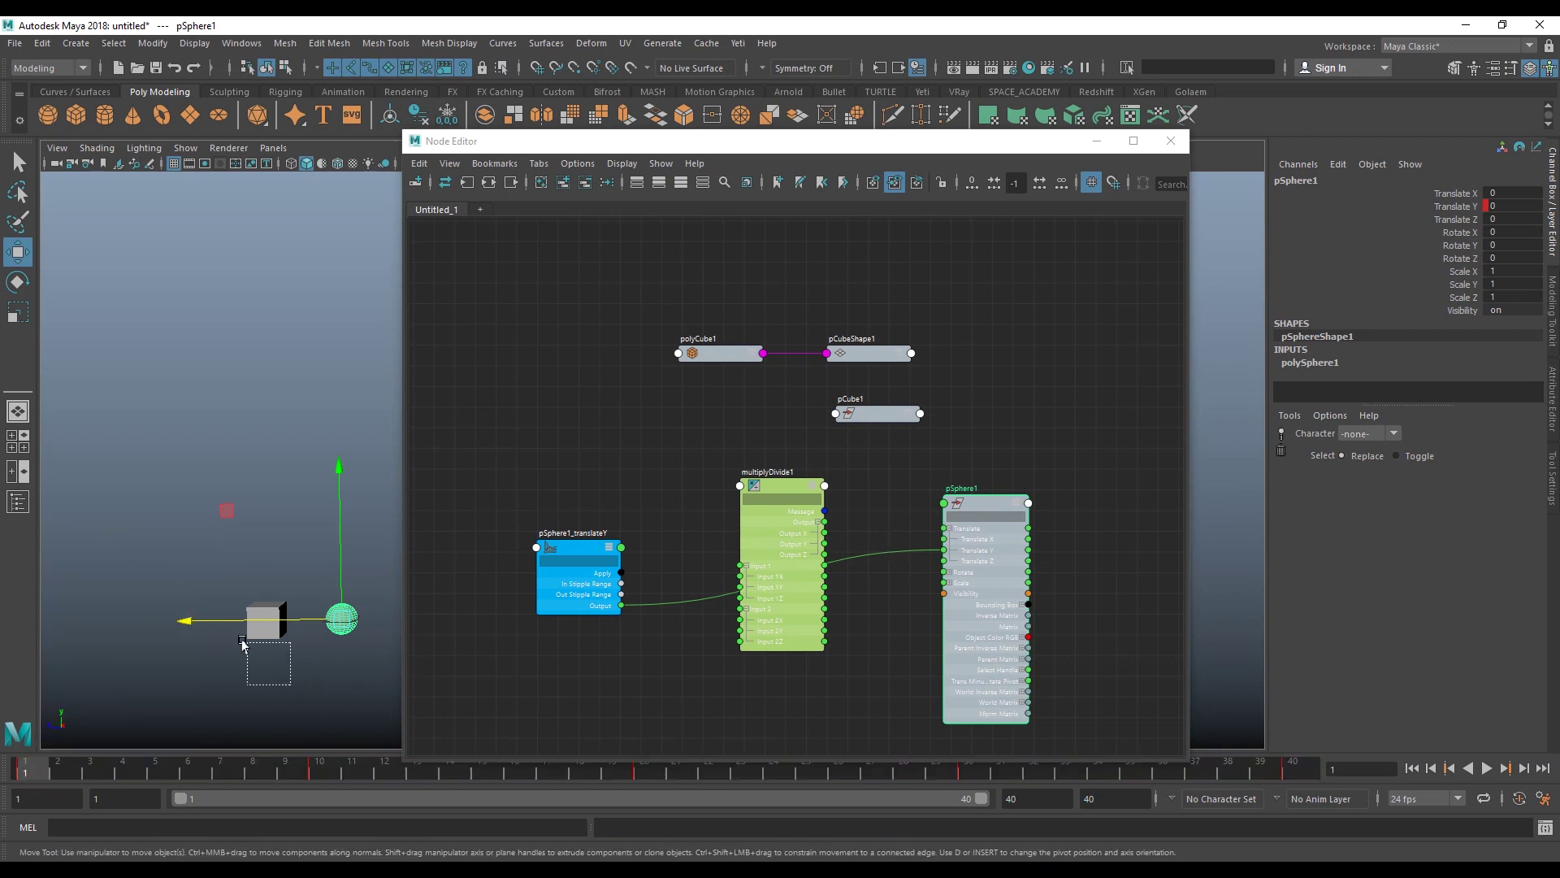
{"action": "left_click_drag", "start_coordinate": [242, 645], "coordinate": [285, 616]}
- Paste the copied animation keys onto pCube1 and play back to test its motion
{"action": "right_click", "coordinate": [57, 758]}
{"action": "mouse_move", "coordinate": [67, 538]}
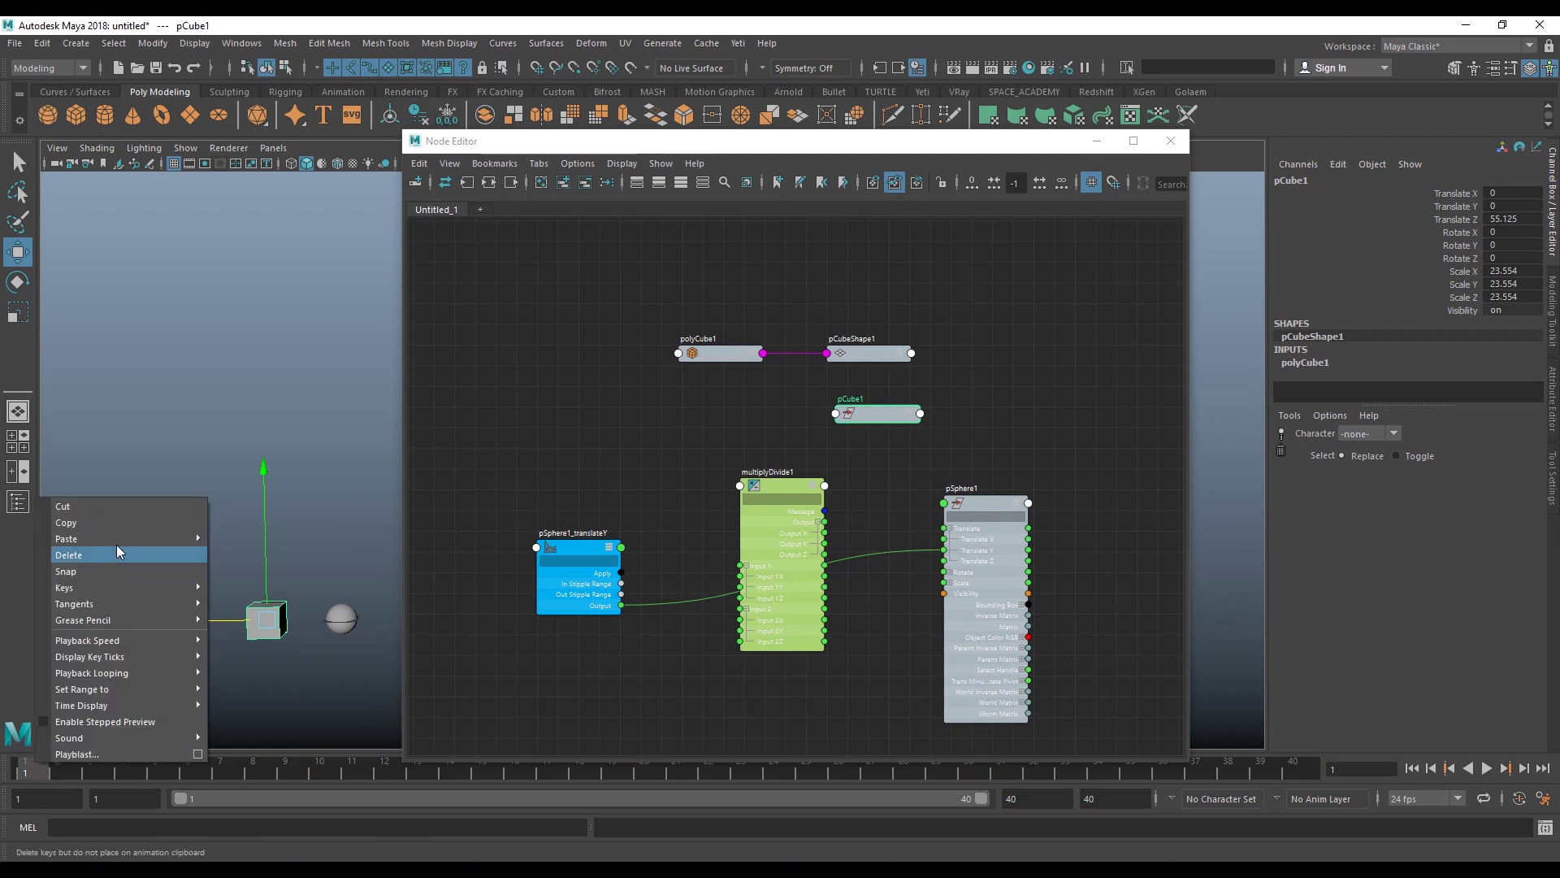
{"action": "left_click", "coordinate": [262, 552]}
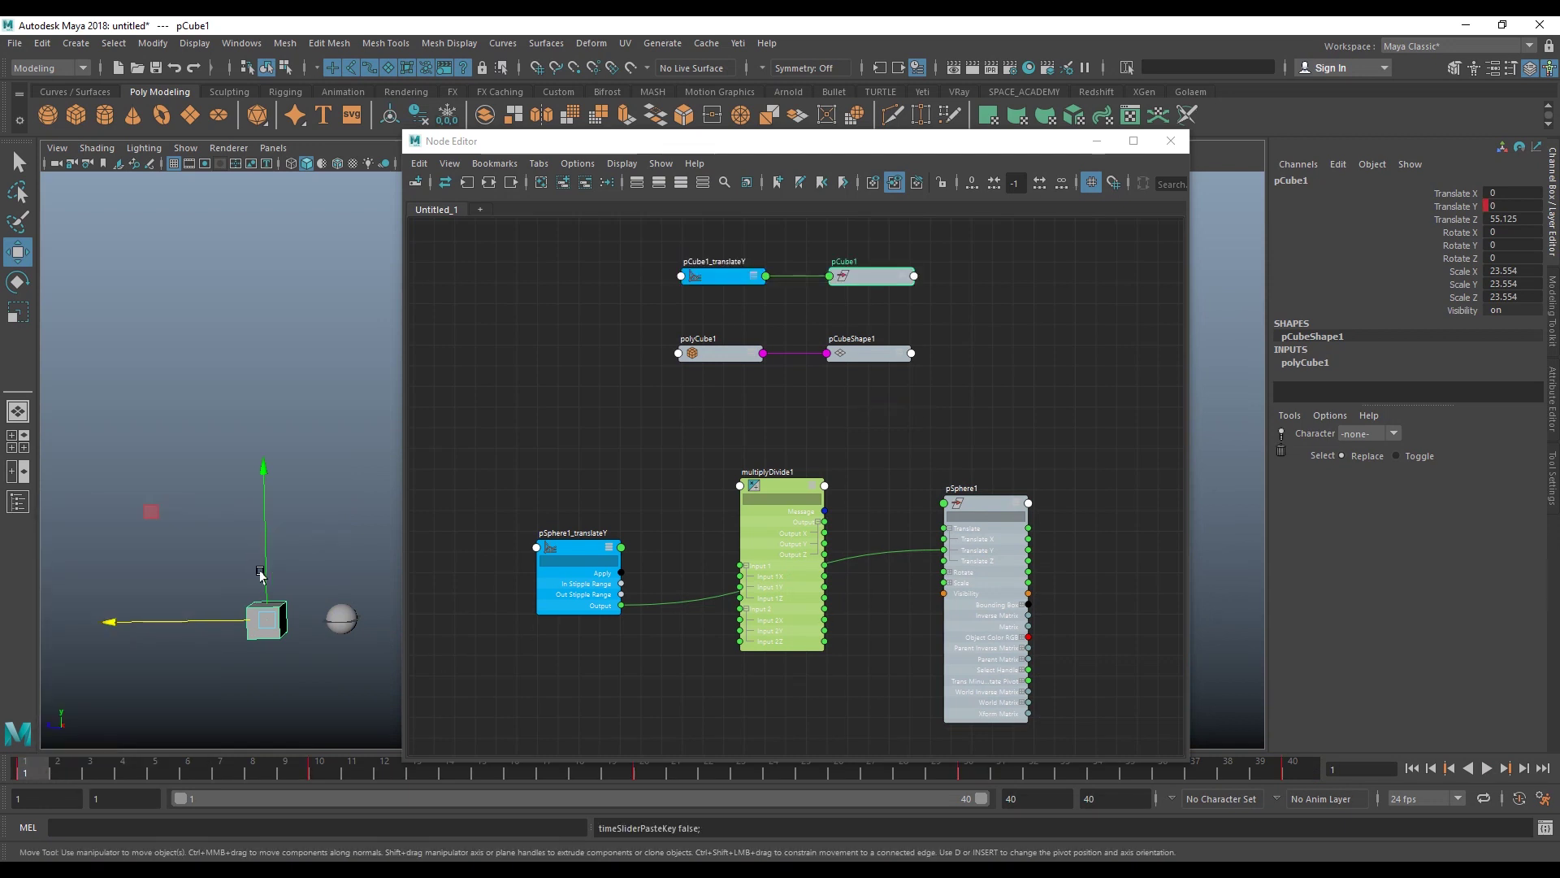
{"action": "key", "text": "alt+v"}
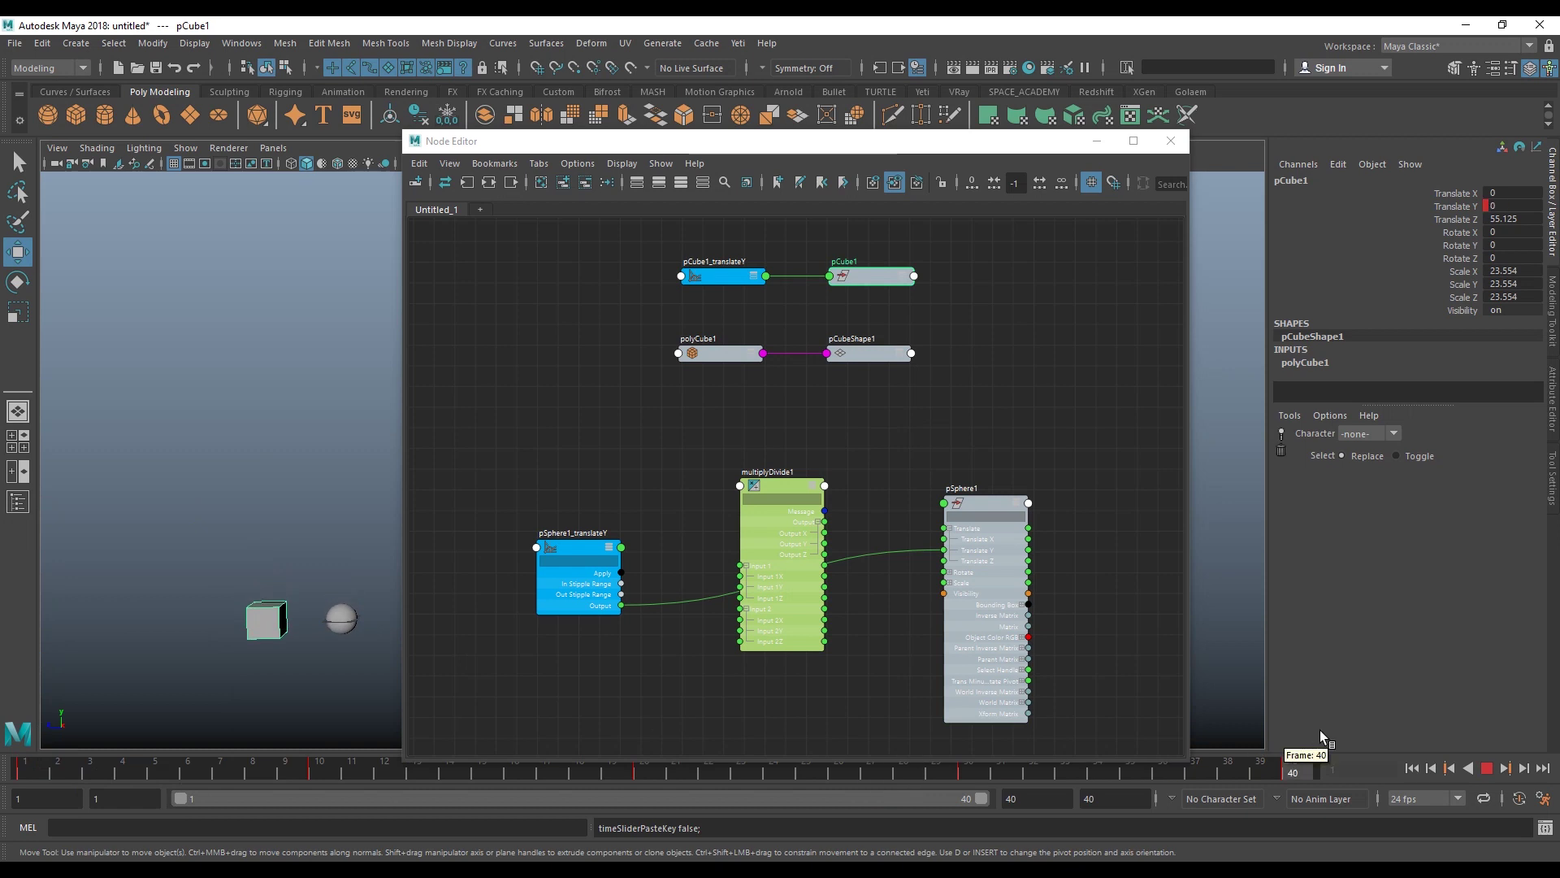
{"action": "key", "text": "Escape"}
- Connect pSphere1_translateY to multiplyDivide1 Input 1X, and Output X to pSphere1 Translate Y
{"action": "left_click", "coordinate": [802, 613]}
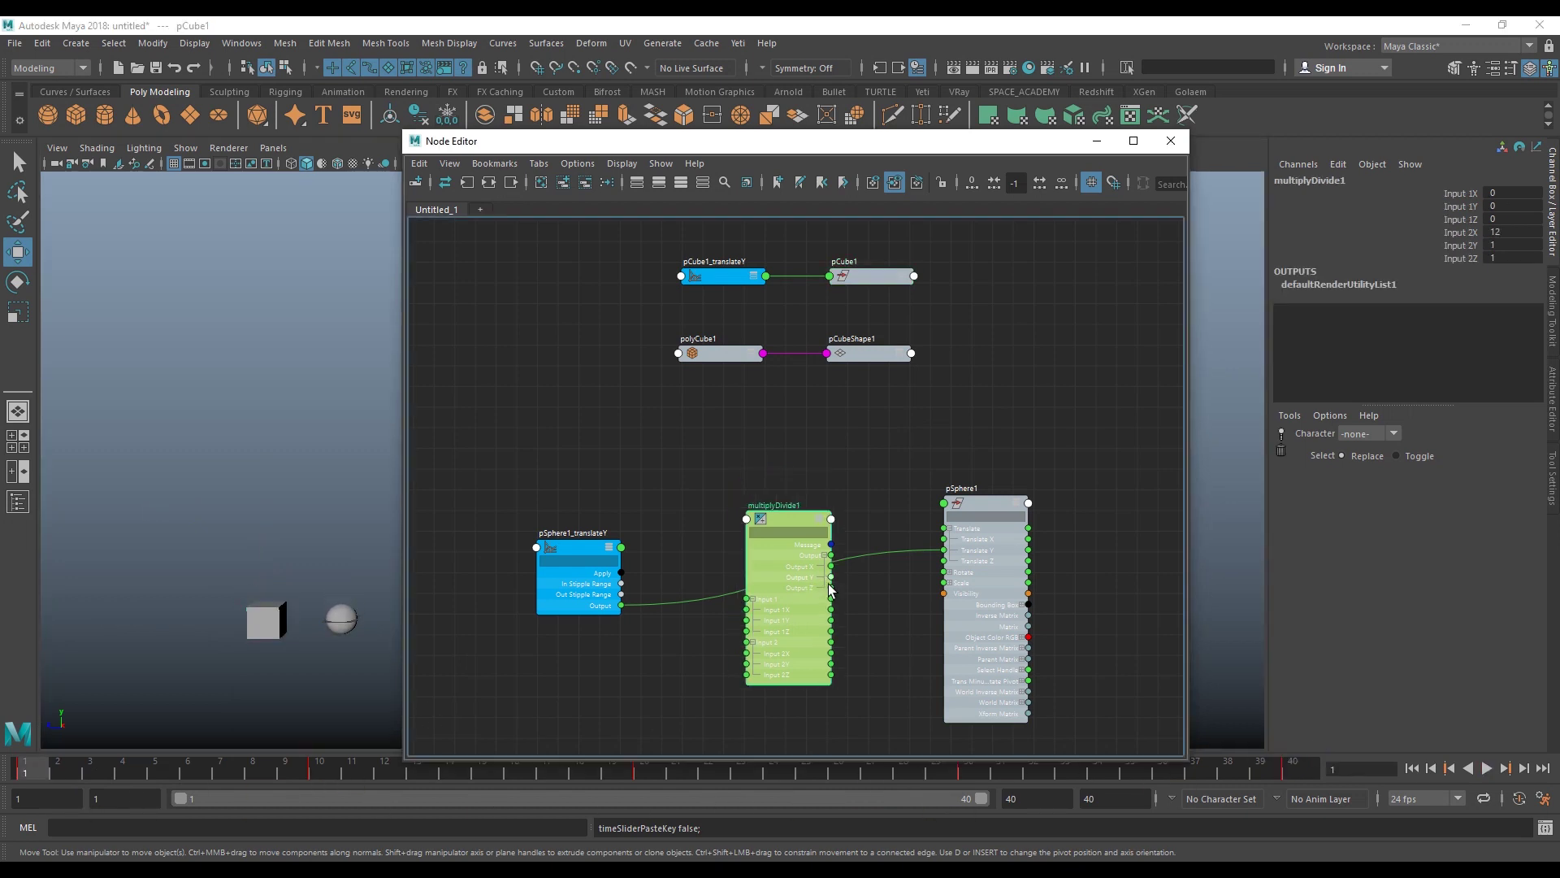
{"action": "mouse_move", "coordinate": [806, 559]}
{"action": "left_mouse_down"}
{"action": "mouse_move", "coordinate": [809, 576]}
{"action": "mouse_move", "coordinate": [743, 574]}
{"action": "left_mouse_up"}
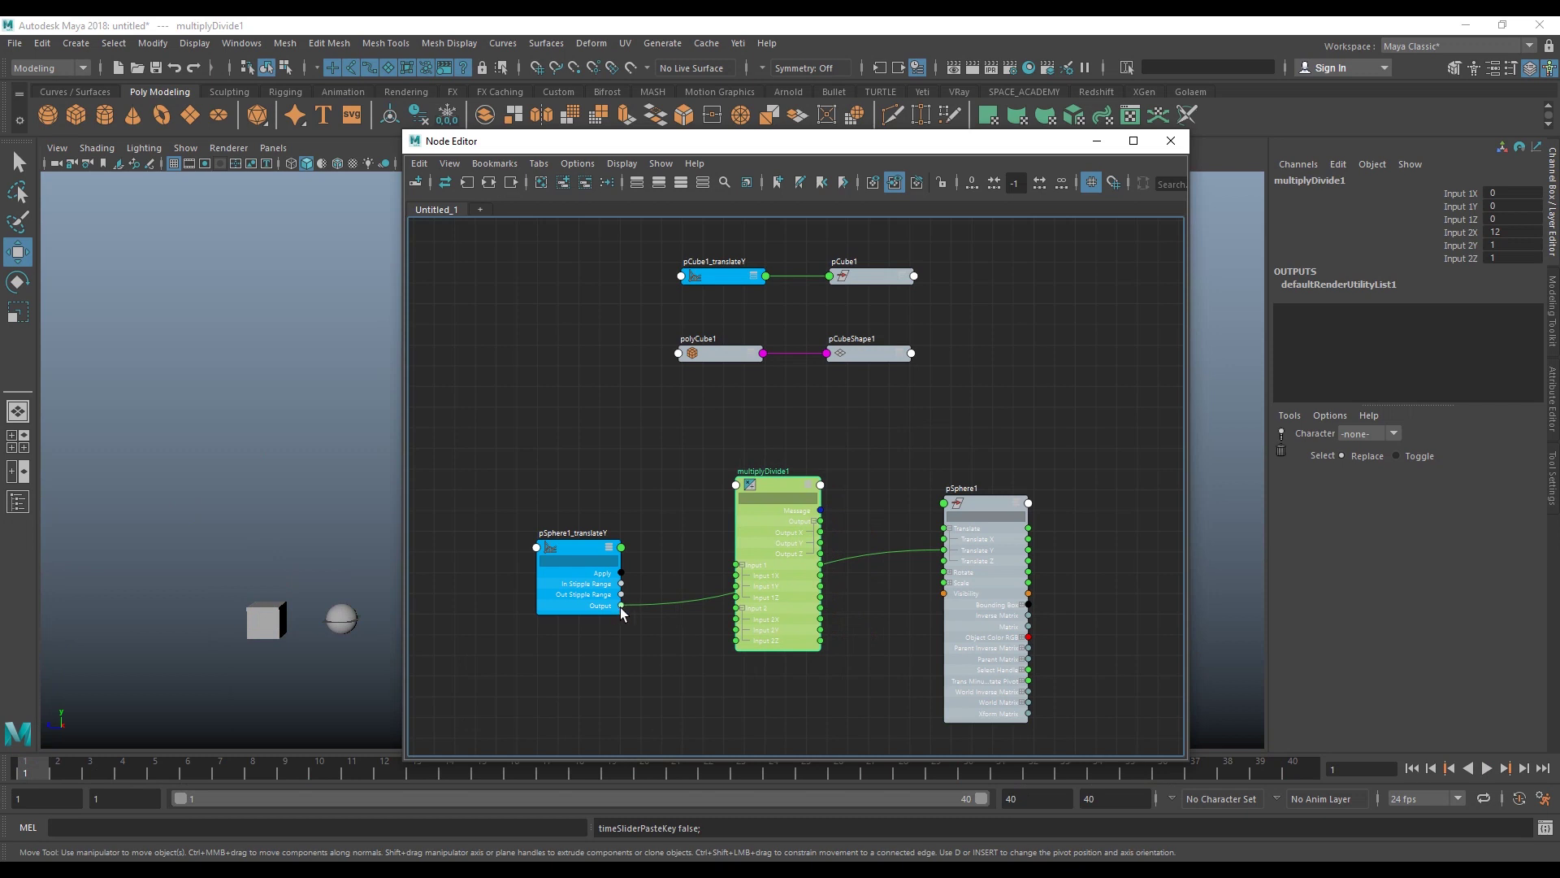
{"action": "left_click_drag", "start_coordinate": [622, 606], "coordinate": [751, 578]}
{"action": "mouse_move", "coordinate": [819, 533]}
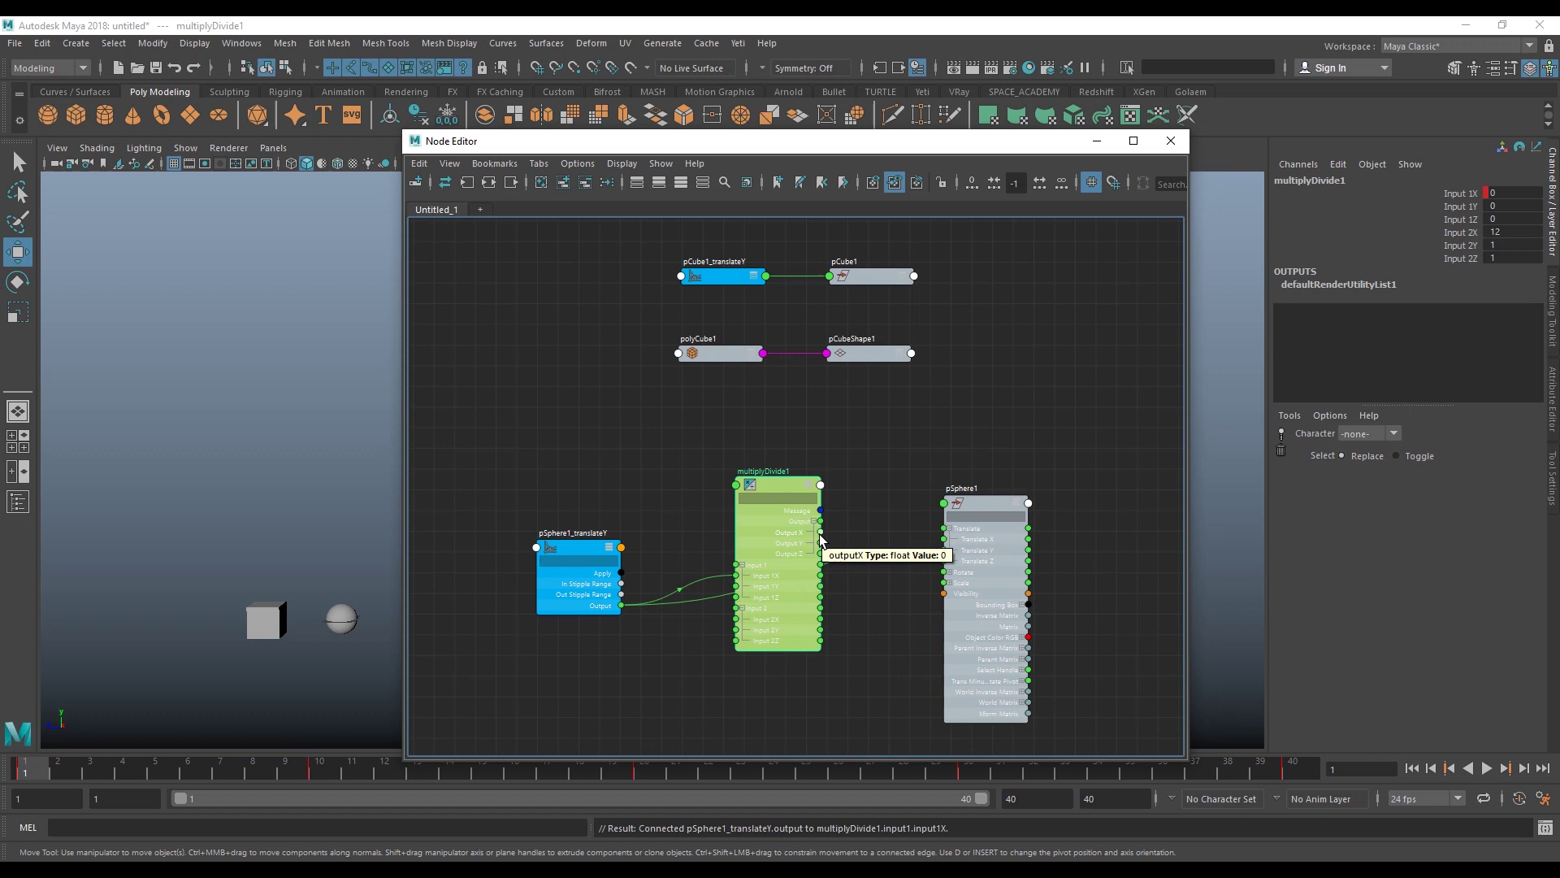
{"action": "left_click_drag", "start_coordinate": [818, 540], "coordinate": [944, 551]}
{"action": "mouse_move", "coordinate": [861, 604]}
{"action": "left_mouse_down"}
{"action": "mouse_move", "coordinate": [945, 551]}
{"action": "mouse_move", "coordinate": [967, 548]}
{"action": "mouse_move", "coordinate": [953, 556]}
{"action": "mouse_move", "coordinate": [975, 568]}
{"action": "left_mouse_up"}
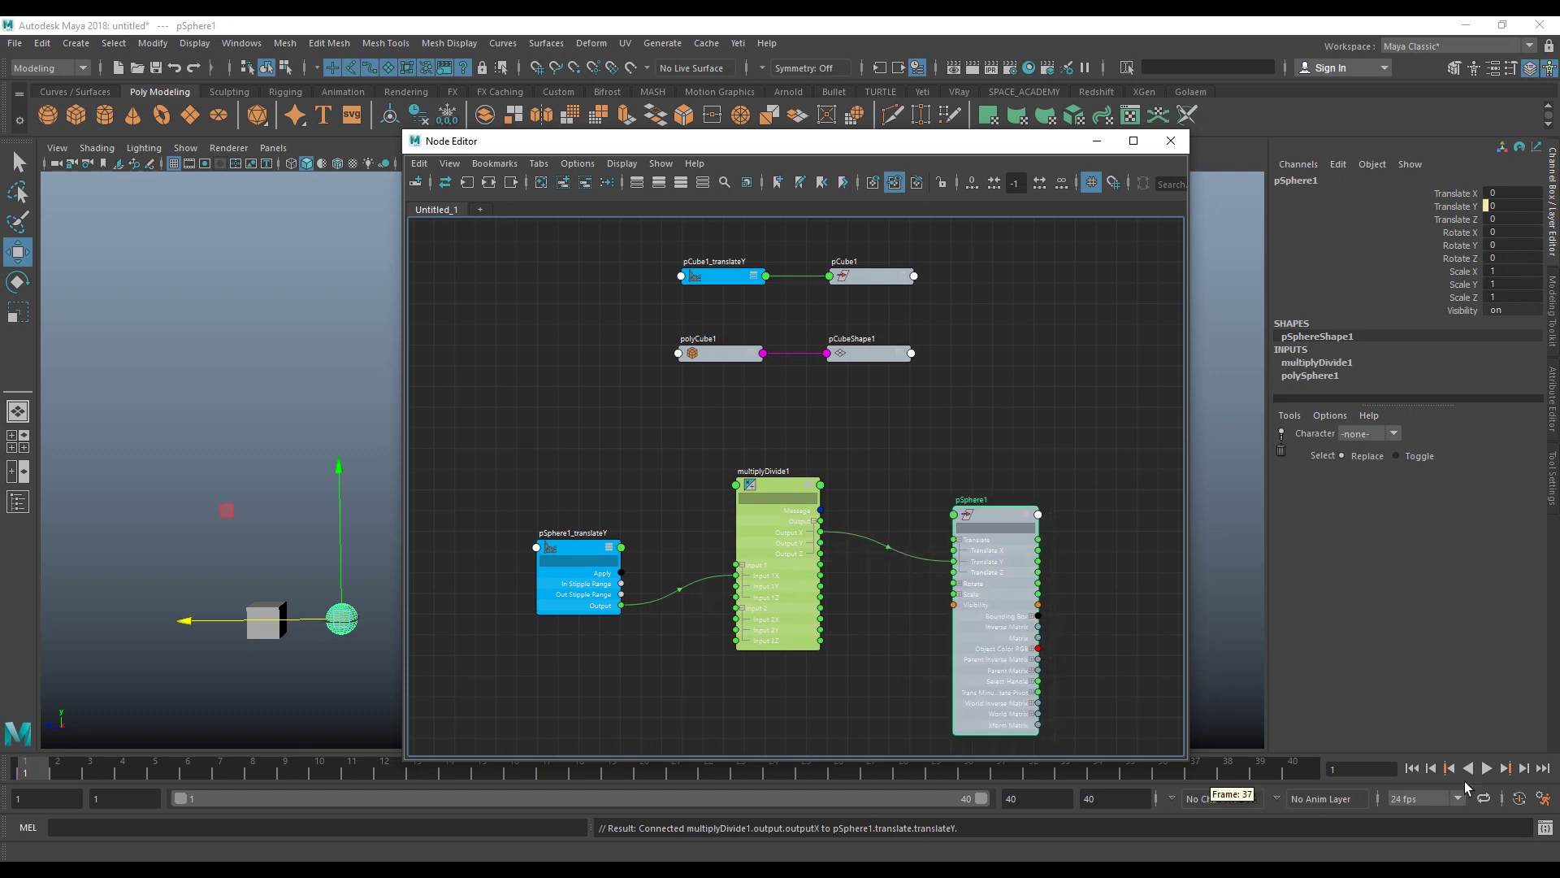
- Play back the animation to test the new multiplyDivide1 connection
{"action": "left_click", "coordinate": [1486, 769]}
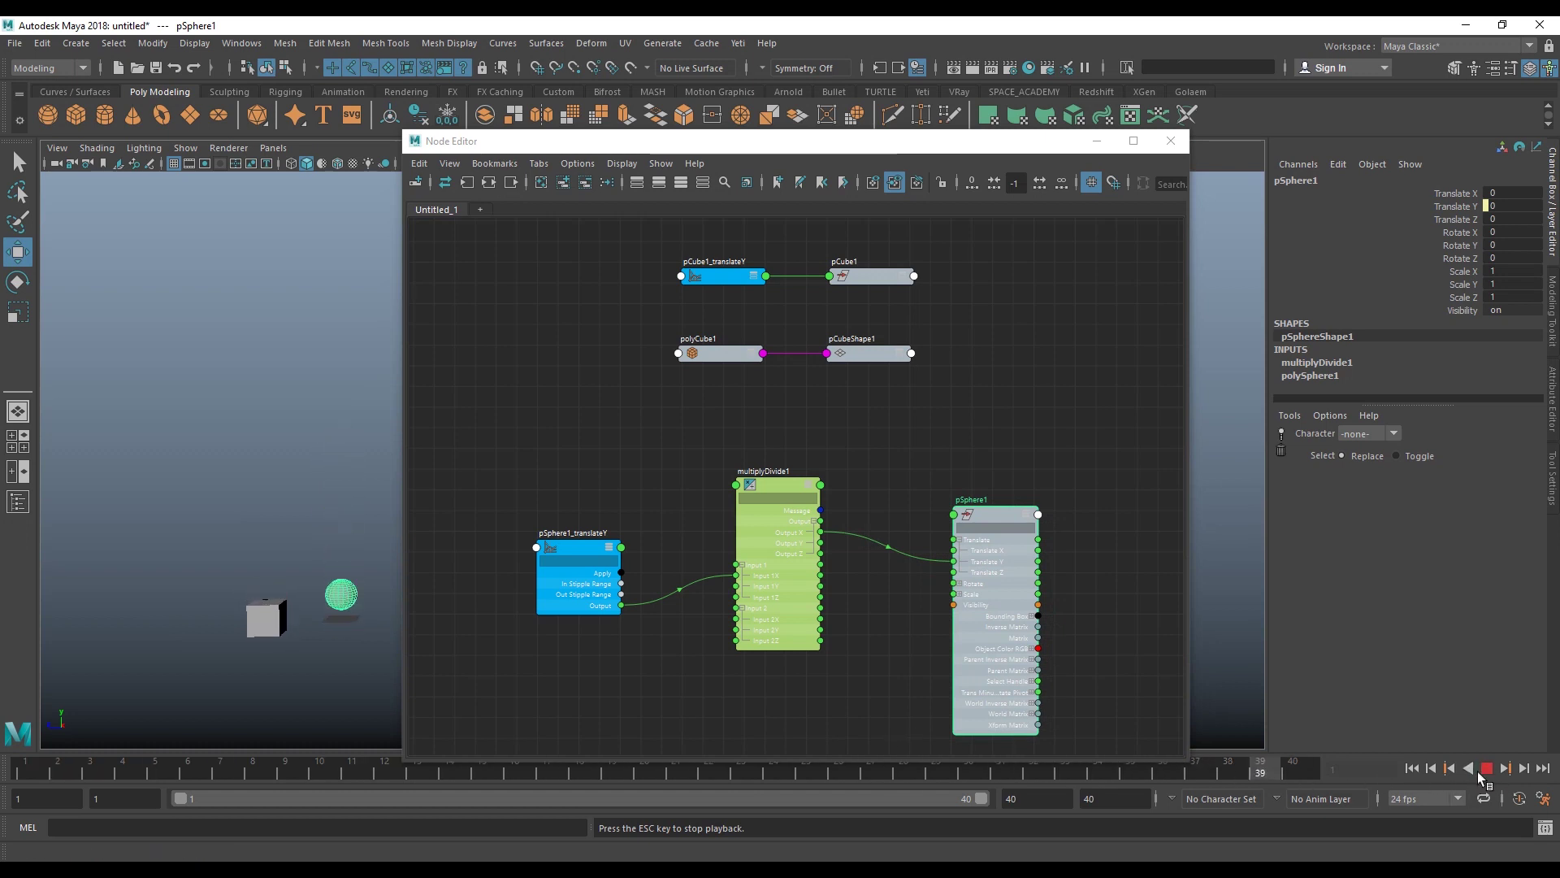
{"action": "left_click", "coordinate": [1488, 769]}
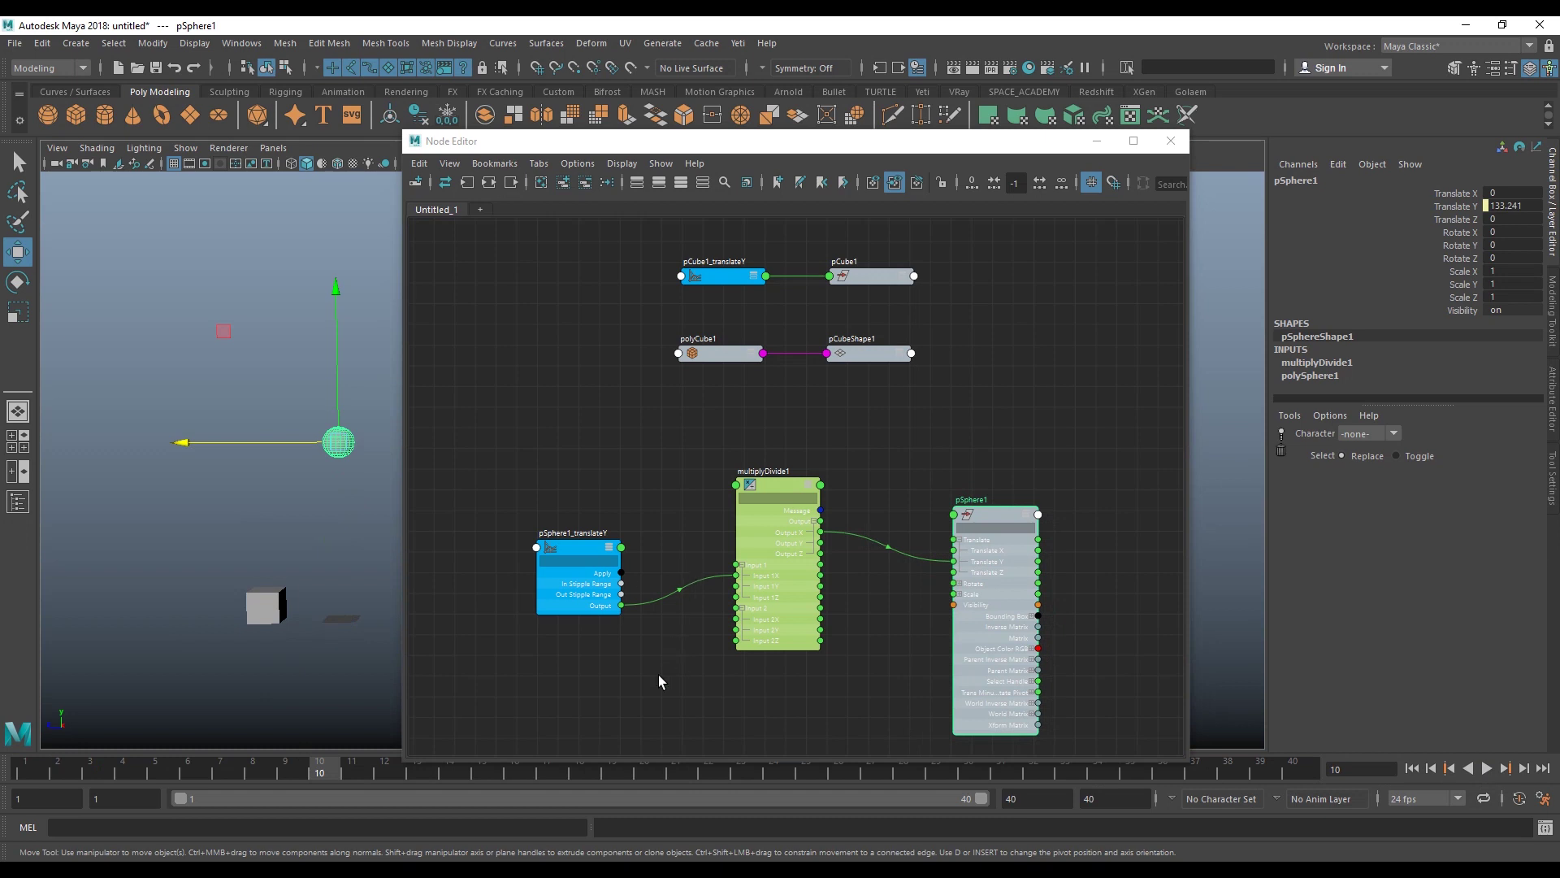
{"action": "middle_click_drag", "start_coordinate": [659, 681], "coordinate": [673, 602]}
{"action": "scroll", "coordinate": [642, 648], "scroll_direction": "down", "scroll_amount": 1}
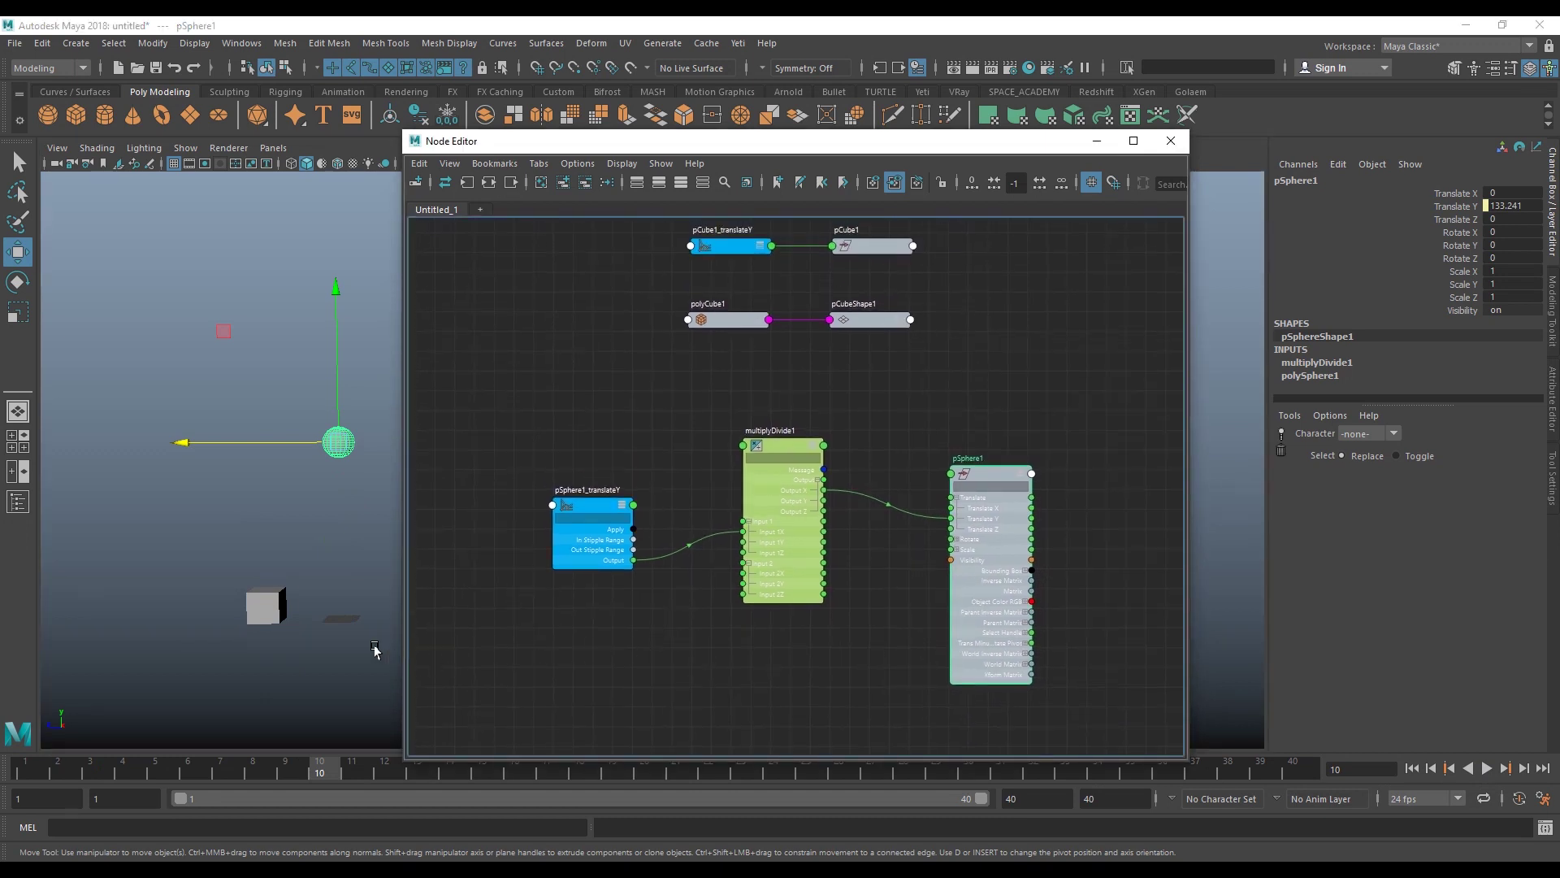
- Move pCube1_translateY to the lower left and pCube1 to the lower right of multiplyDivide1
{"action": "left_click", "coordinate": [271, 608]}
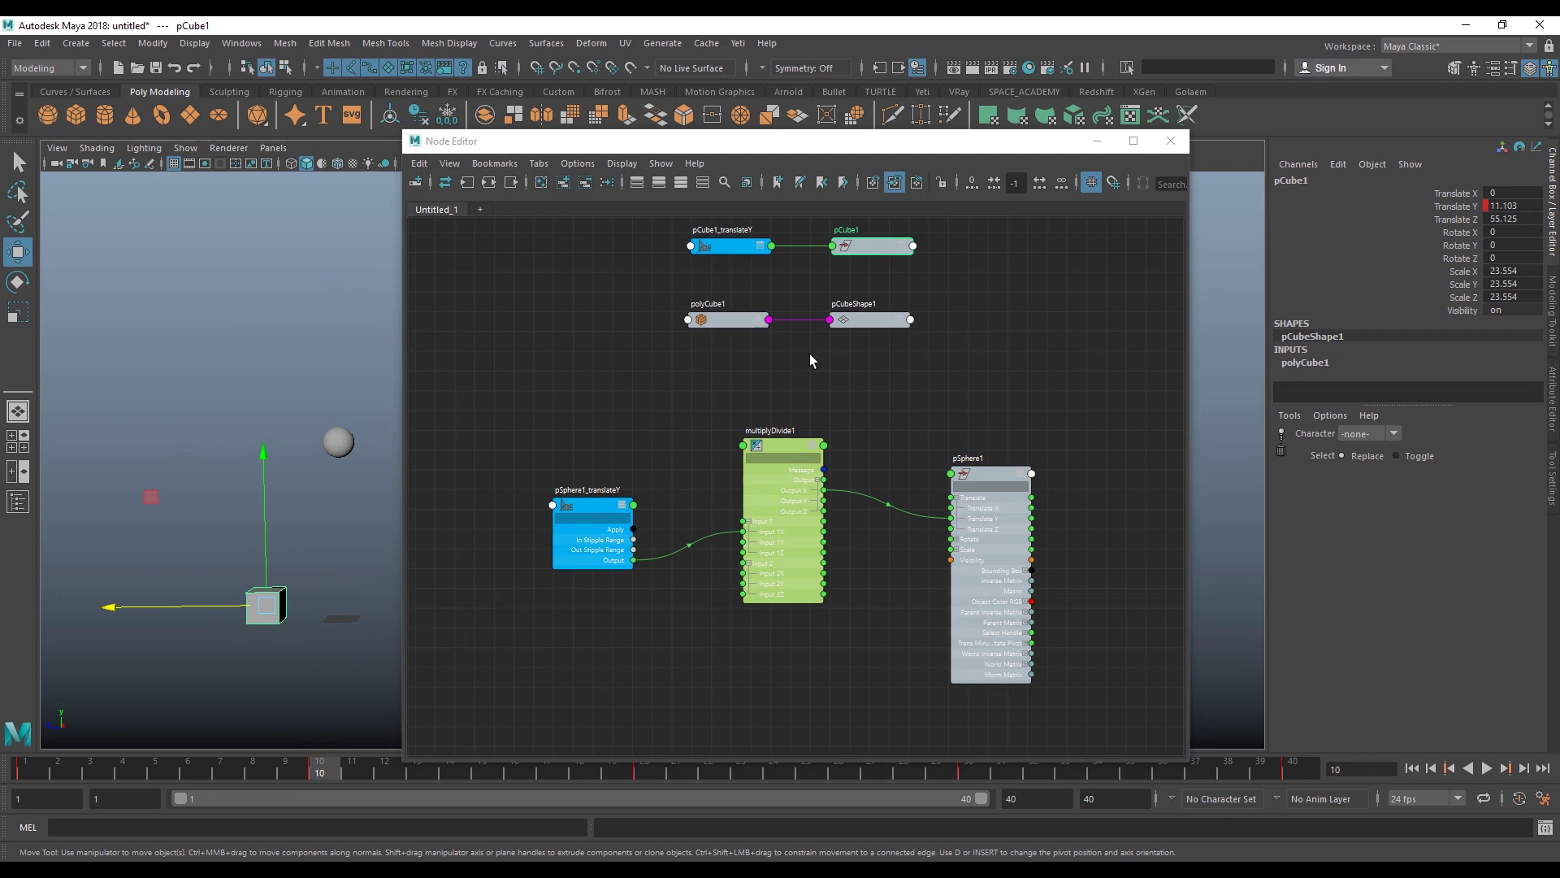
{"action": "left_click_drag", "start_coordinate": [727, 246], "coordinate": [601, 688]}
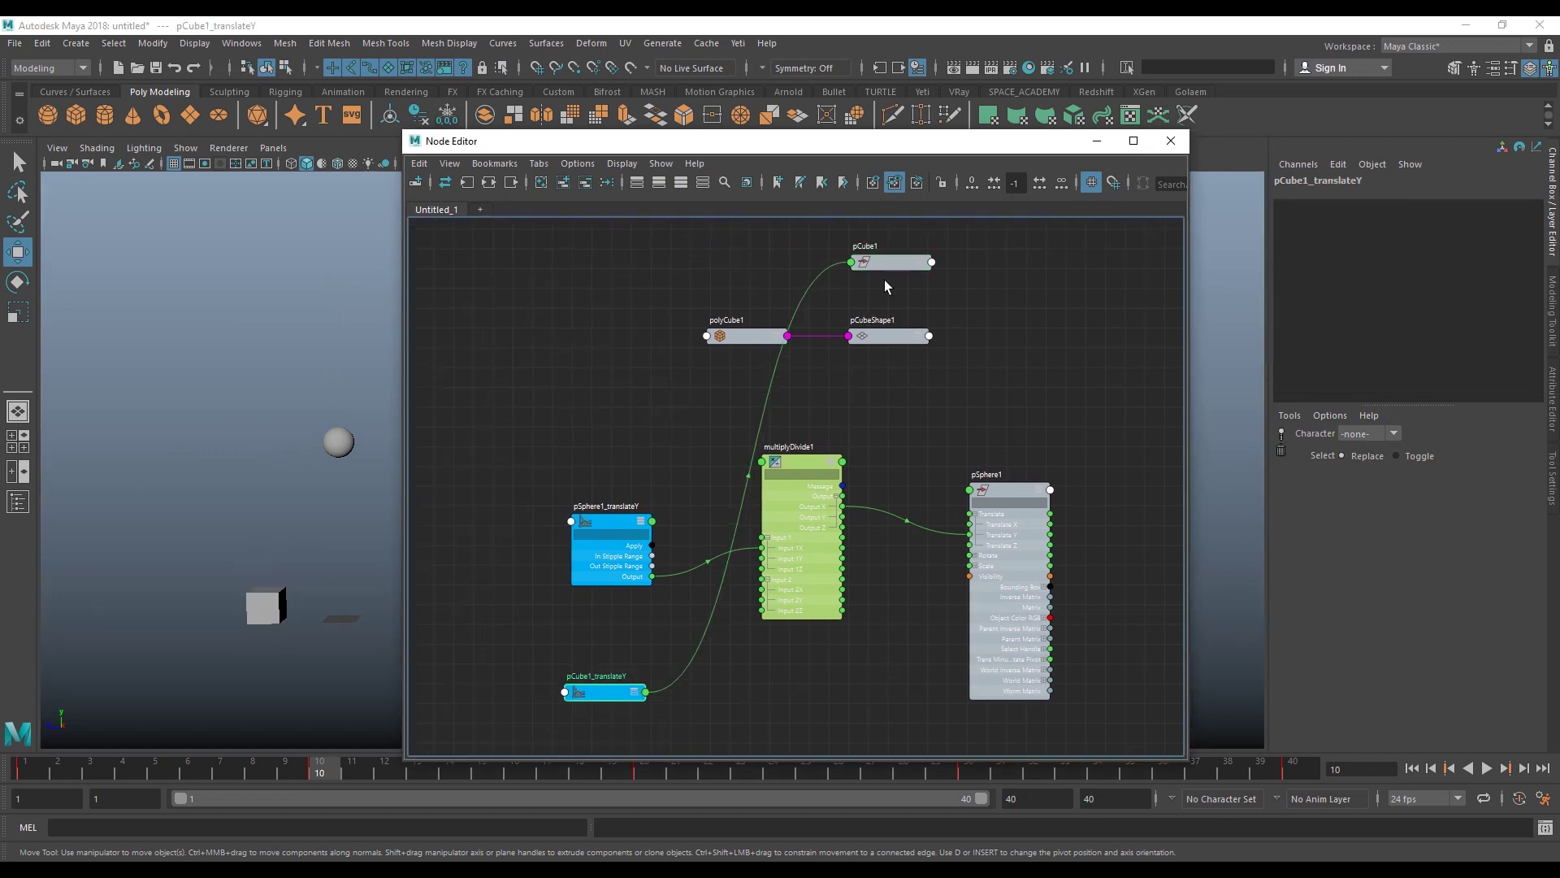
{"action": "left_click_drag", "start_coordinate": [890, 262], "coordinate": [899, 638]}
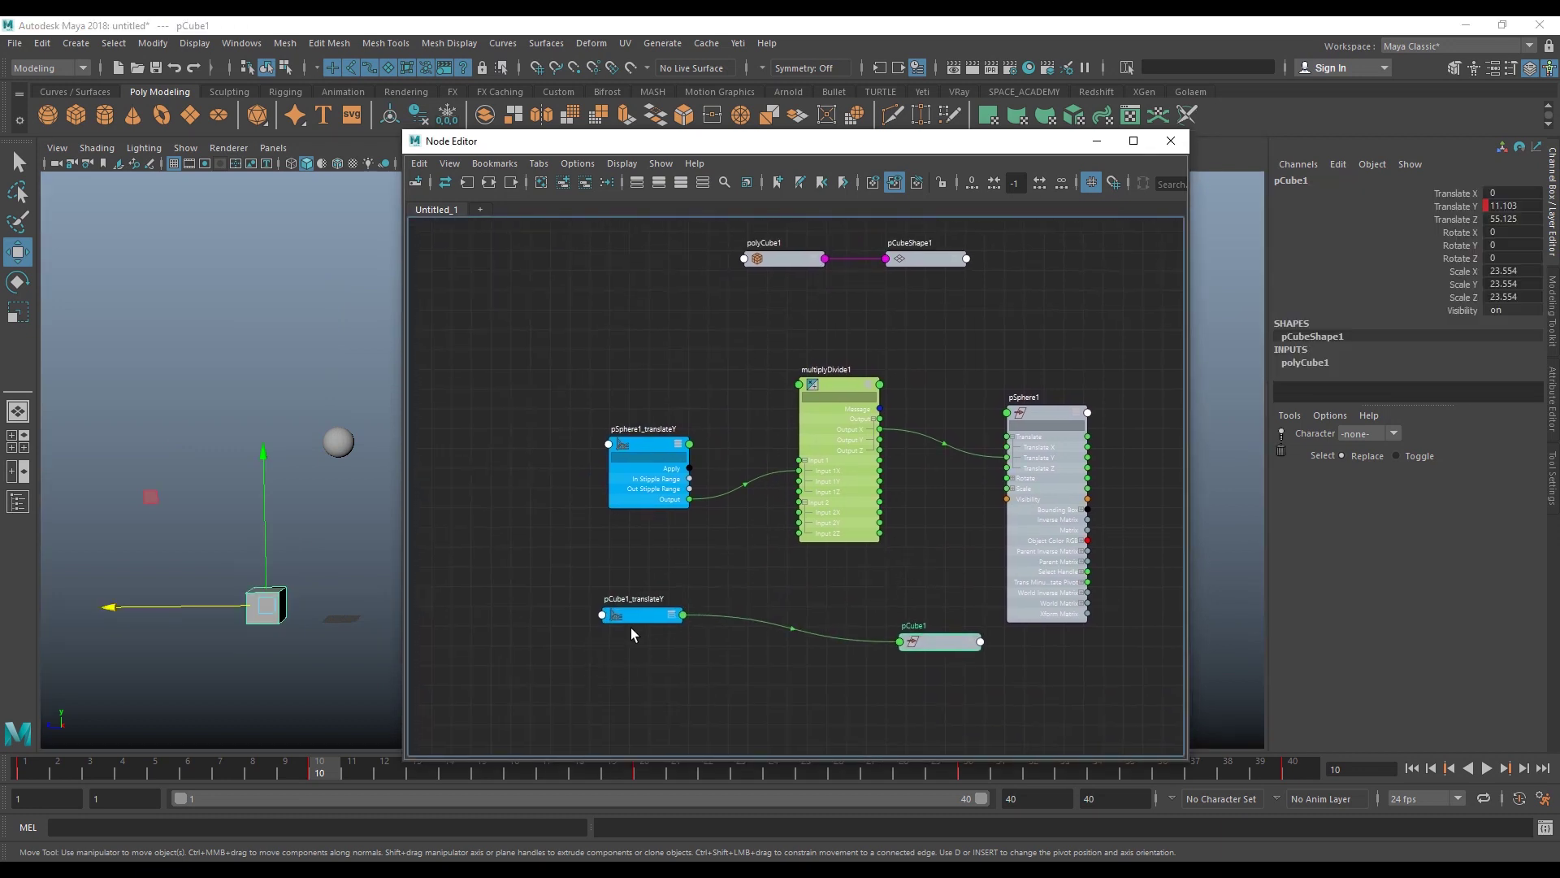
{"action": "left_click", "coordinate": [633, 620]}
{"action": "scroll", "coordinate": [824, 533], "scroll_direction": "up", "scroll_amount": 3}
- Connect pCube1_translateY's Output to multiplyDivide1 Input 2X
{"action": "left_click_drag", "start_coordinate": [892, 487], "coordinate": [904, 504]}
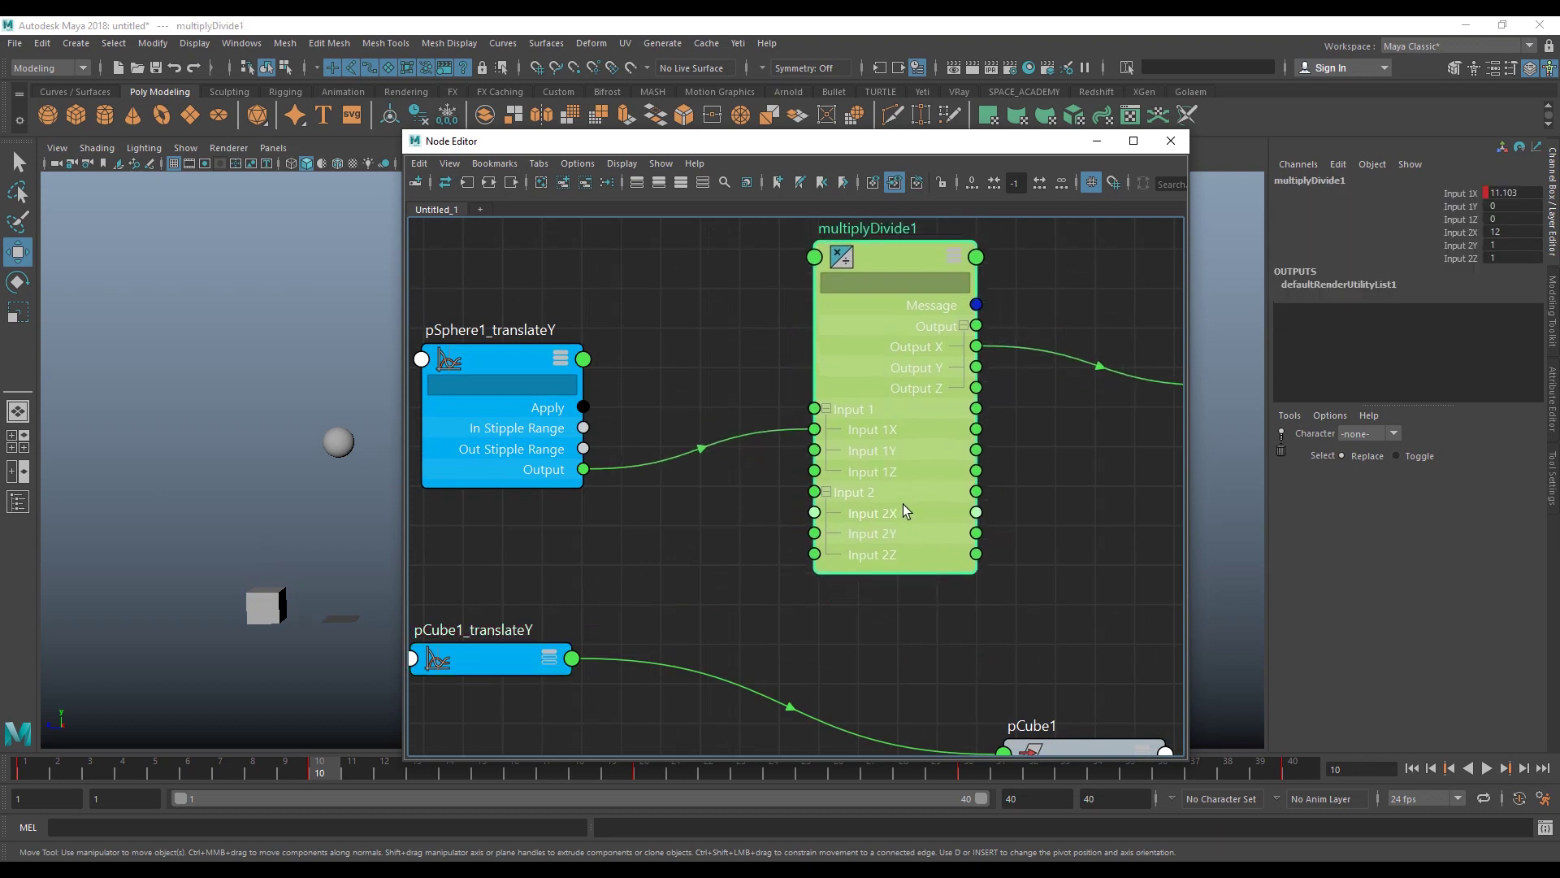
{"action": "left_click", "coordinate": [566, 664]}
{"action": "left_click", "coordinate": [549, 657]}
{"action": "mouse_move", "coordinate": [557, 668]}
{"action": "left_mouse_down"}
{"action": "mouse_move", "coordinate": [545, 653]}
{"action": "mouse_move", "coordinate": [839, 515]}
{"action": "left_mouse_up"}
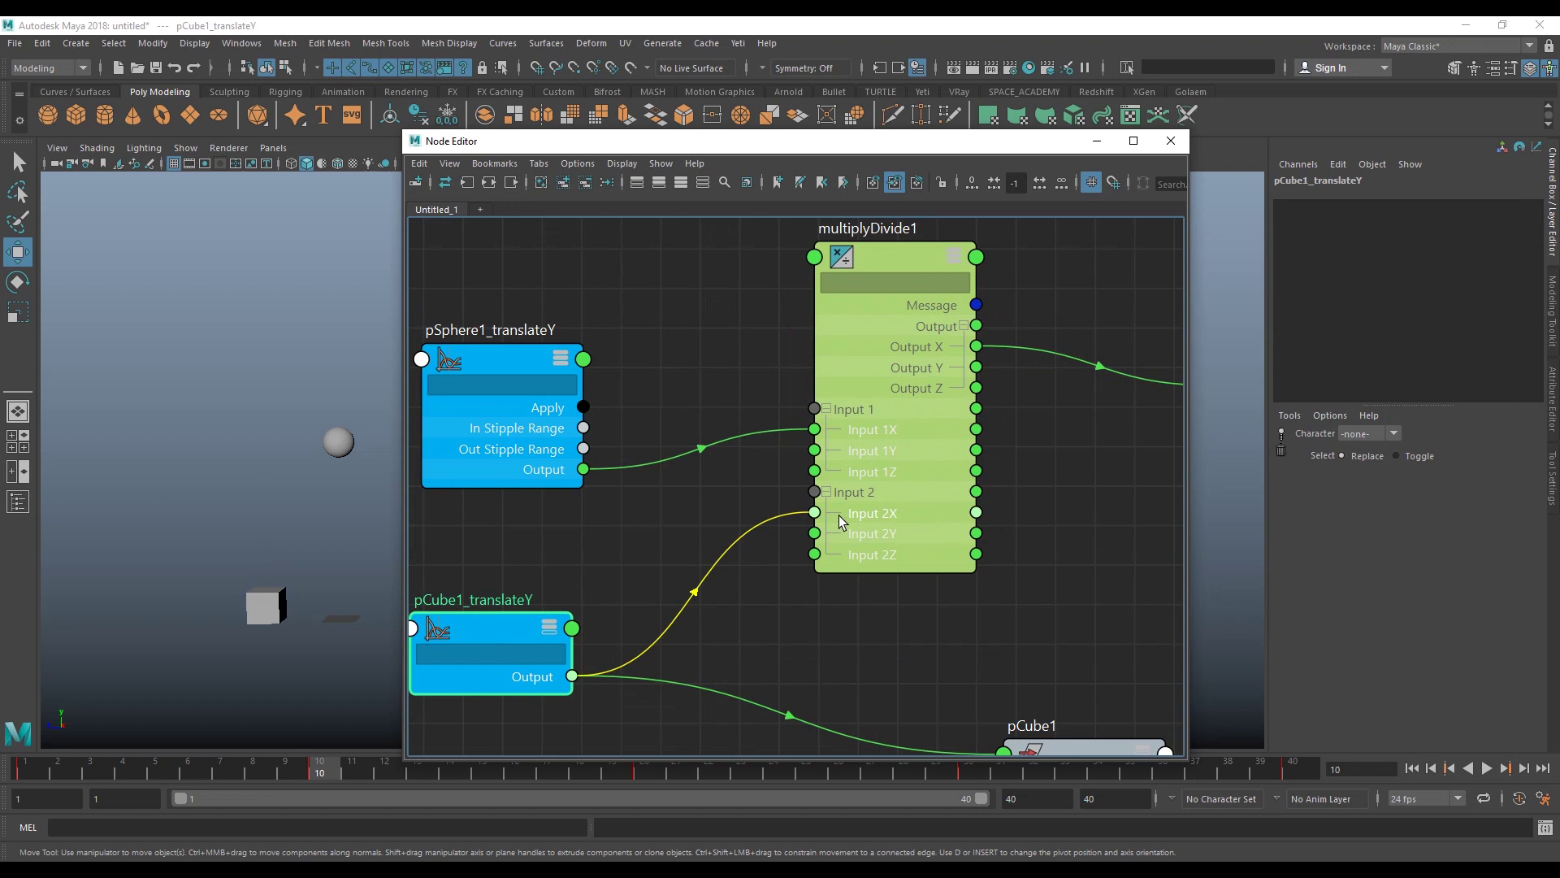
{"action": "key", "text": "a"}
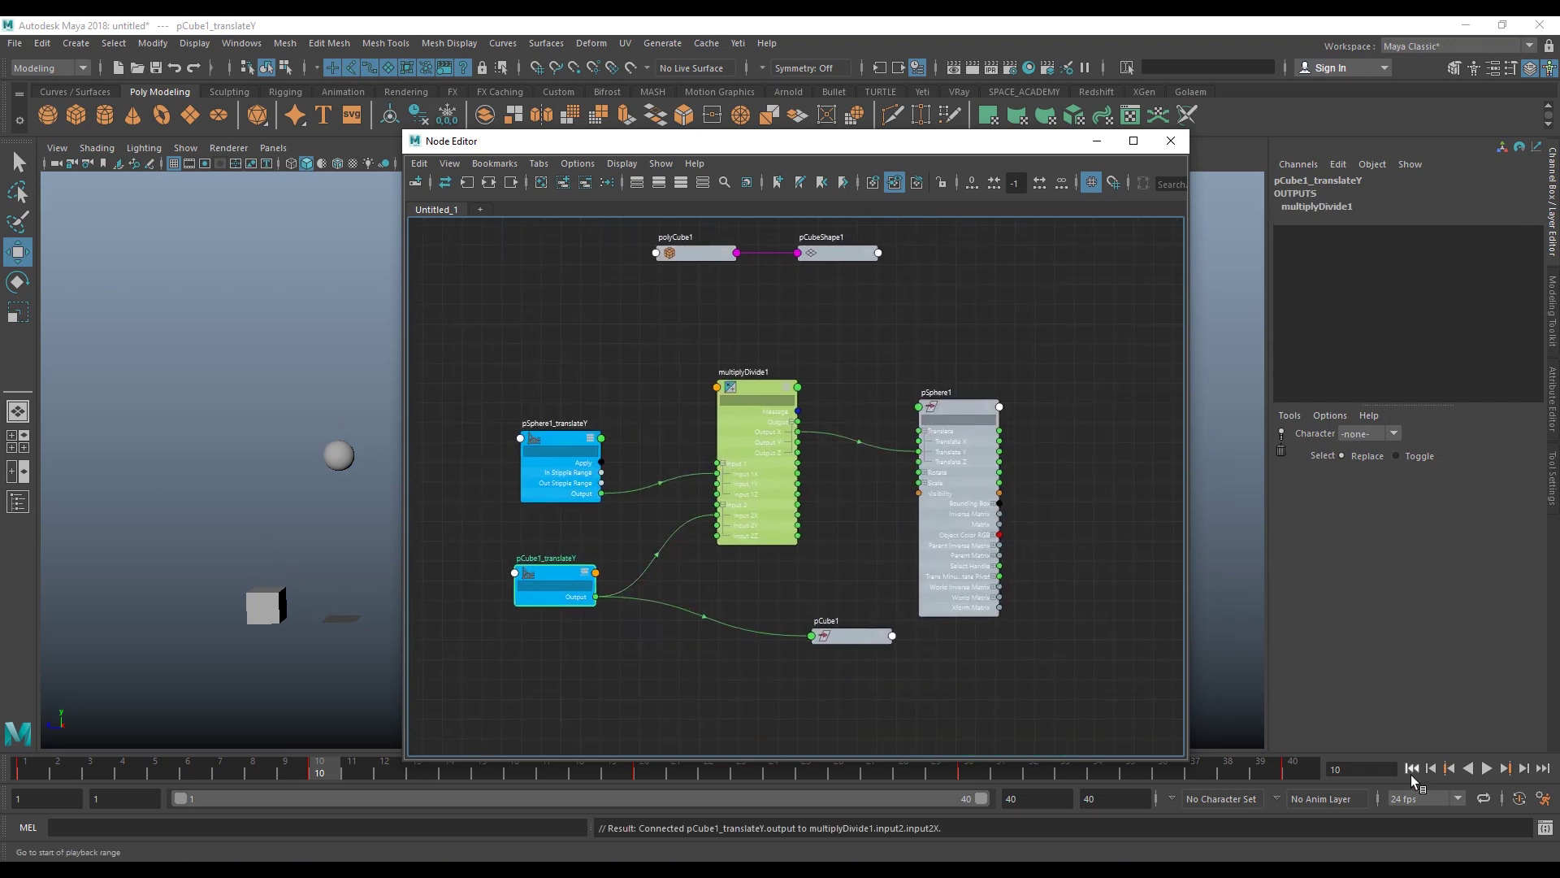
- Open multiplyDivide1's attributes, test playback, and set its Operation to Divide
{"action": "left_click", "coordinate": [1487, 768]}
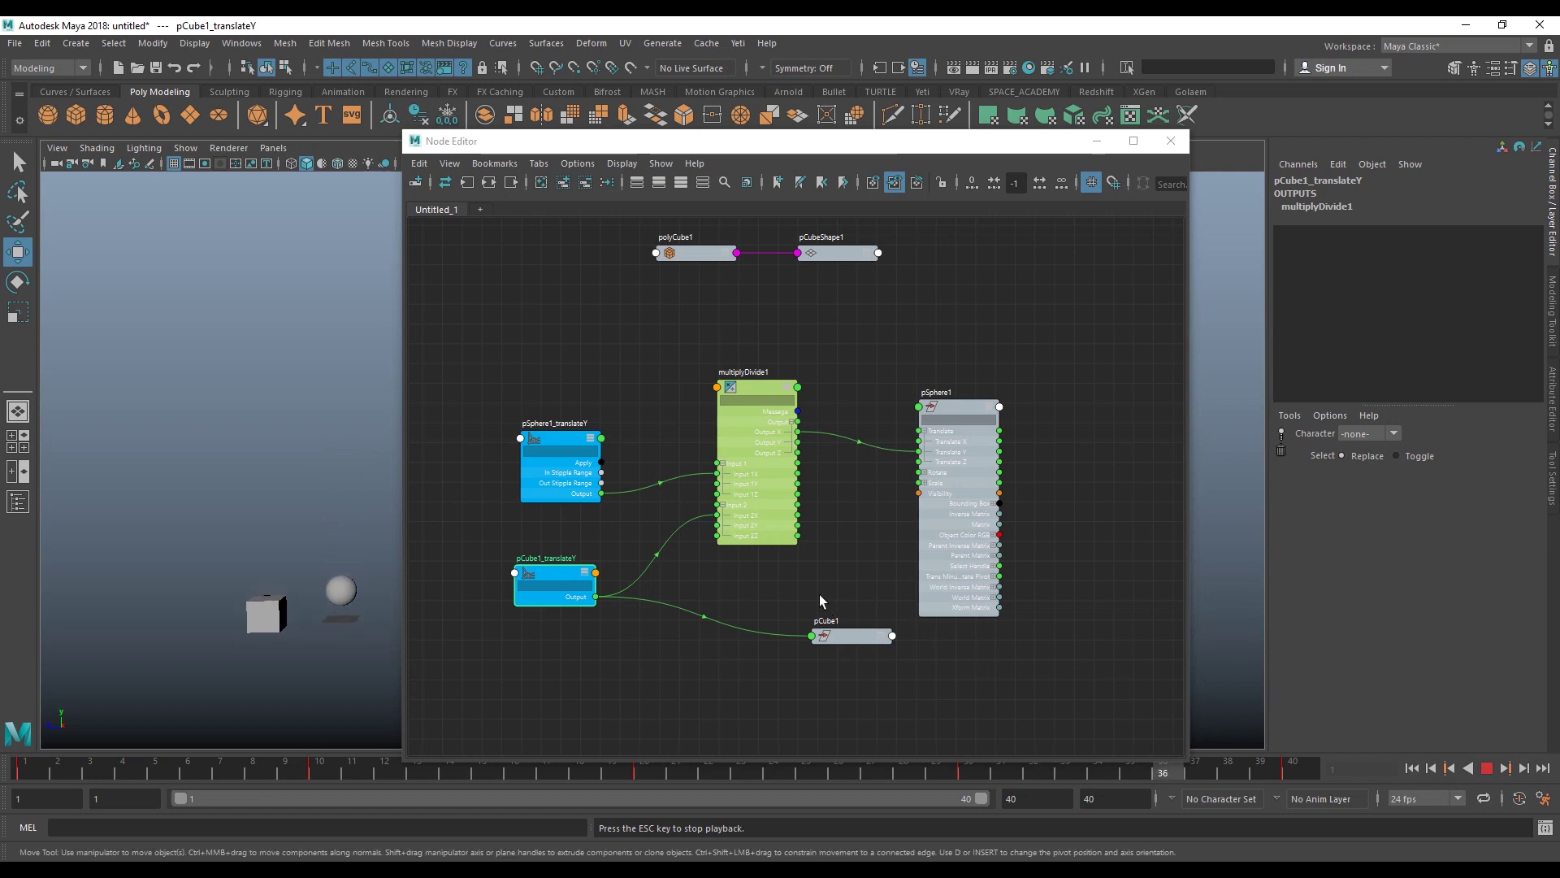
{"action": "left_click_drag", "start_coordinate": [215, 525], "coordinate": [290, 648]}
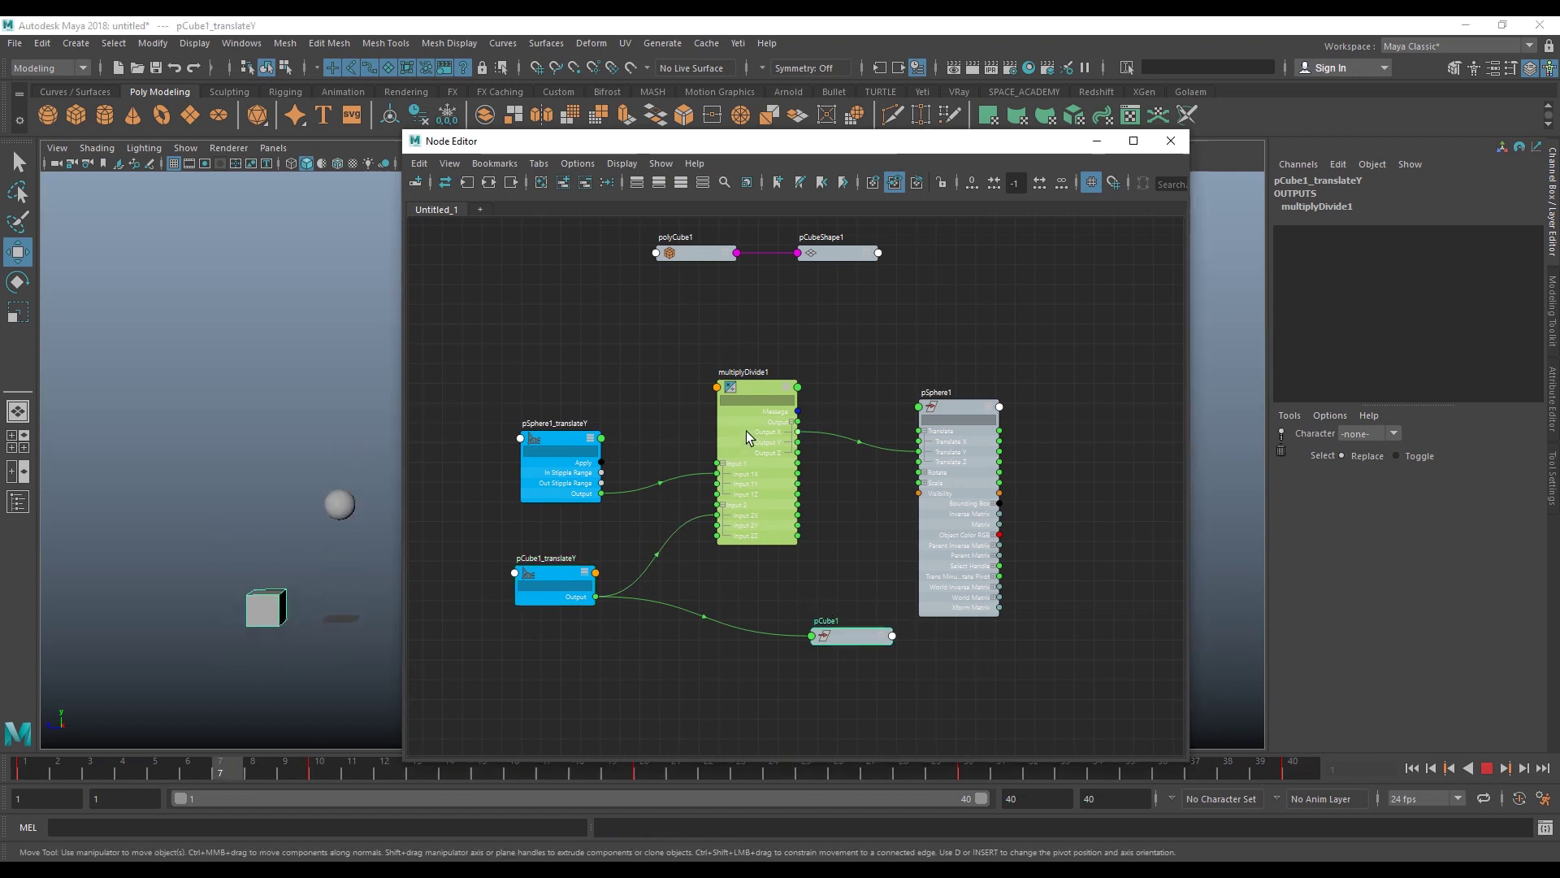
{"action": "double_click", "coordinate": [746, 430]}
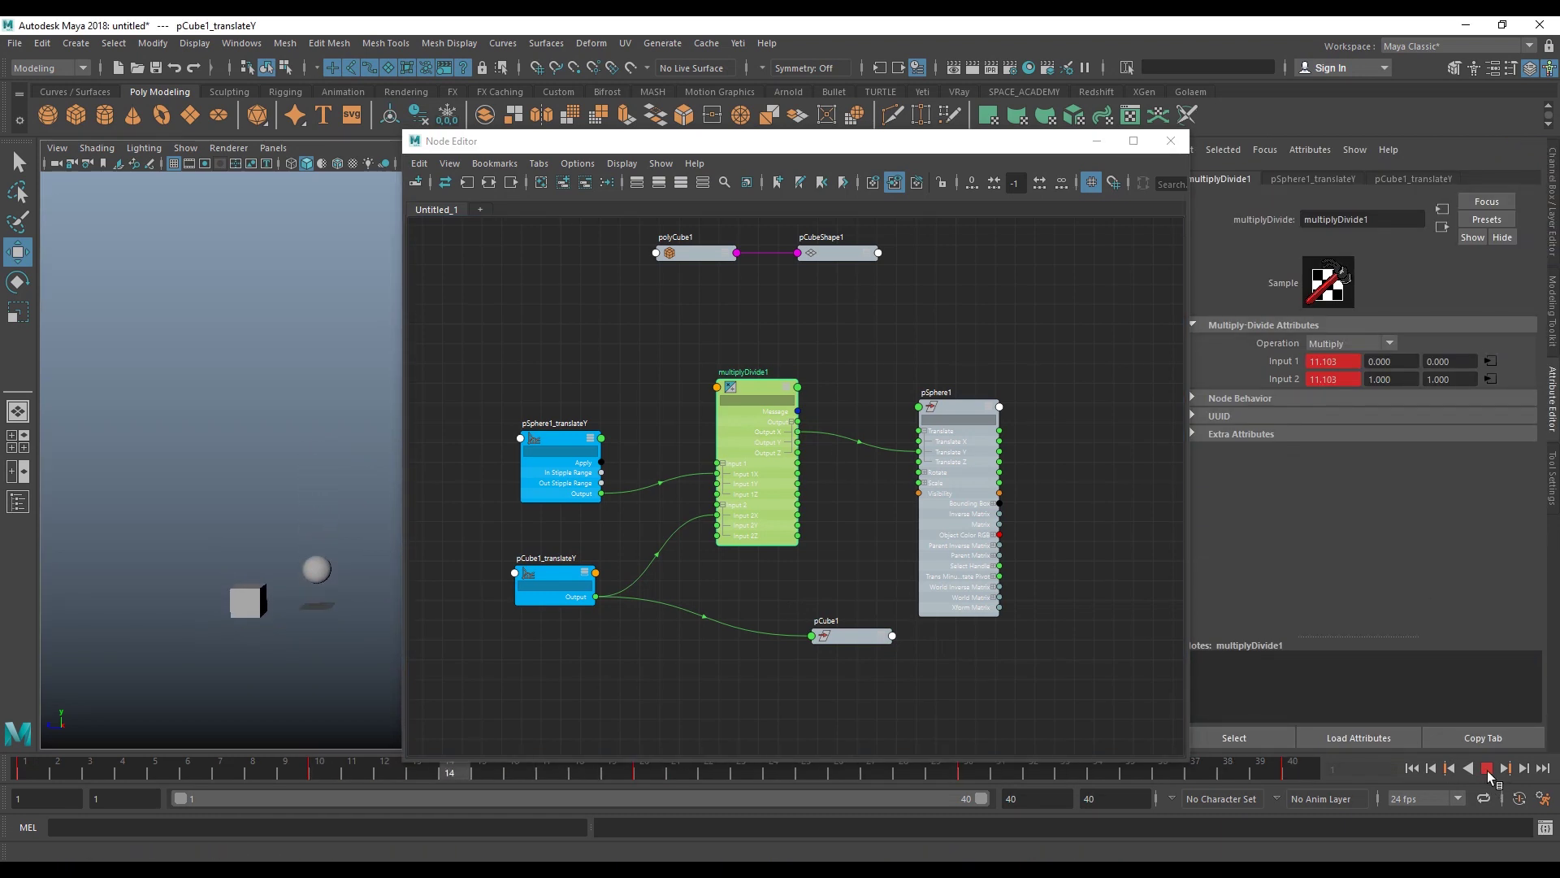
{"action": "left_click", "coordinate": [1488, 769]}
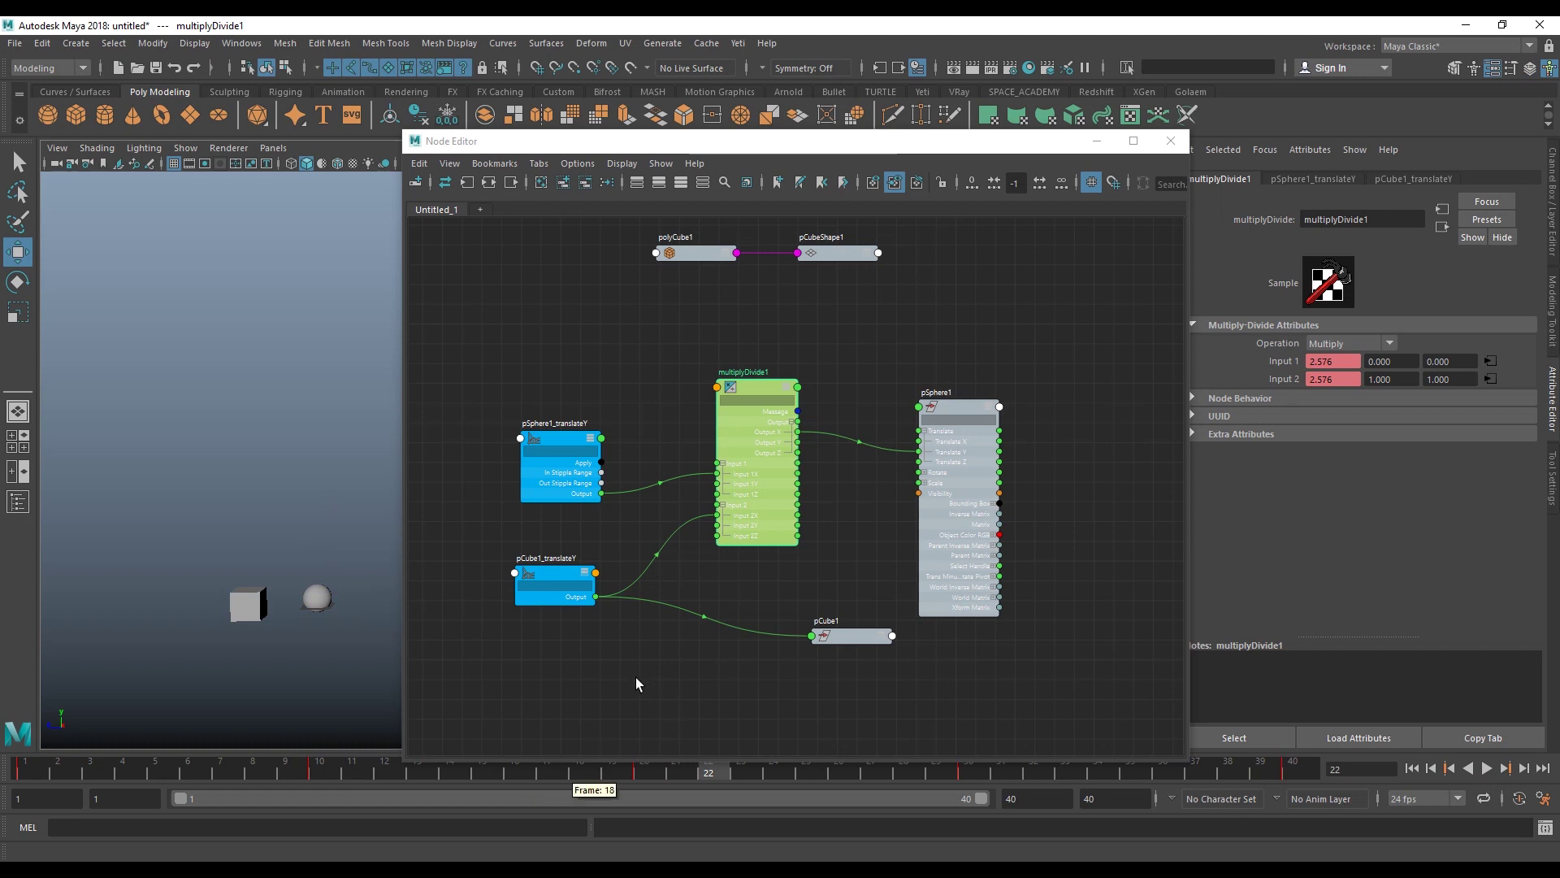
{"action": "middle_click_drag", "start_coordinate": [639, 676], "coordinate": [663, 671], "text": "alt"}
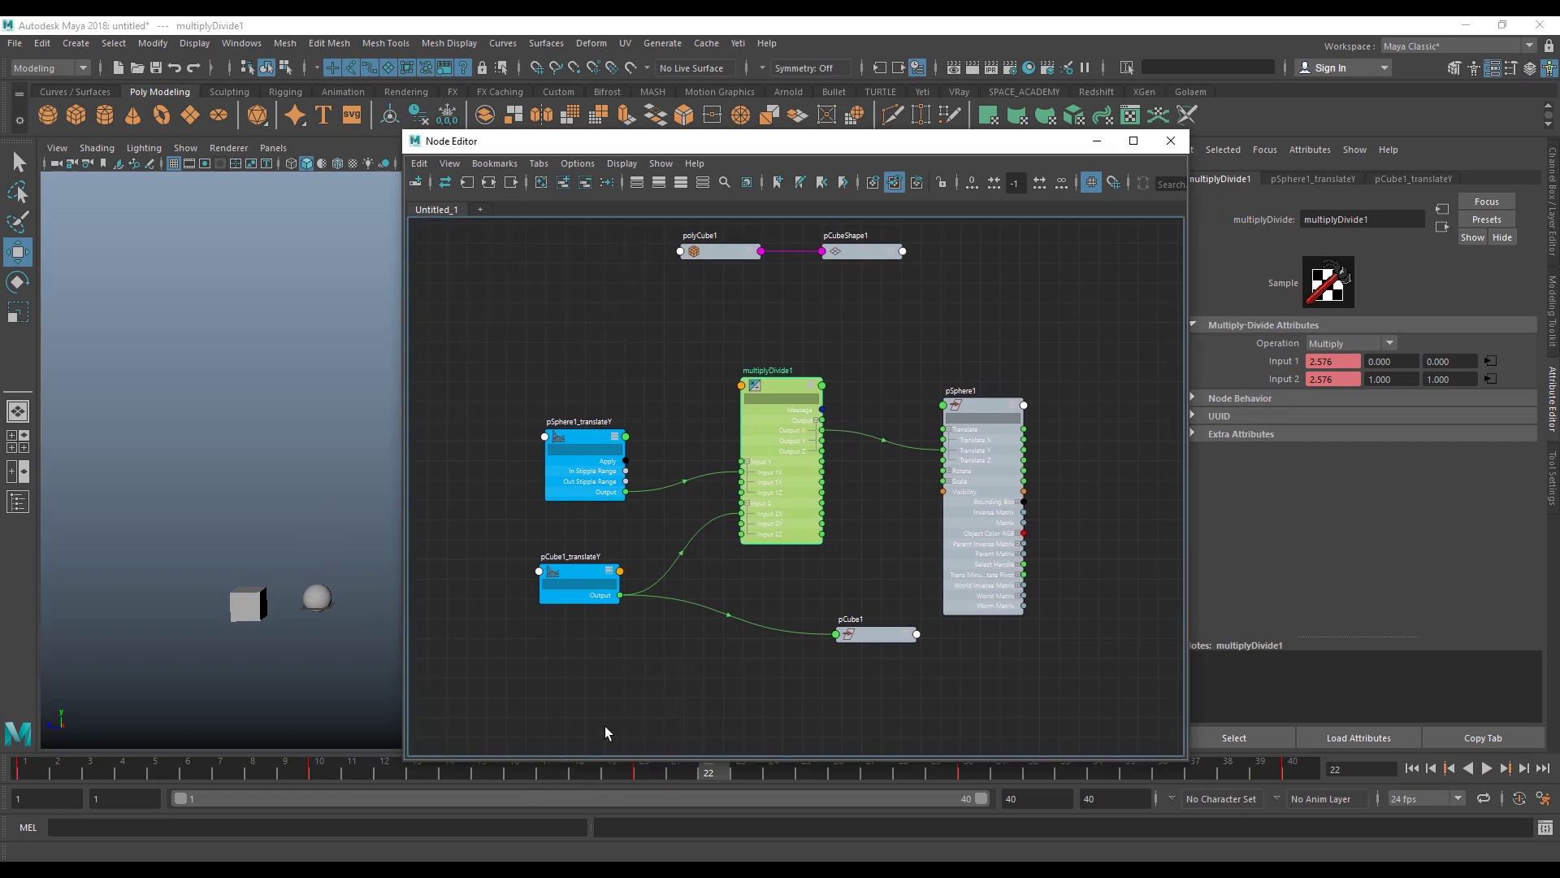
{"action": "left_click", "coordinate": [1487, 768]}
{"action": "left_click", "coordinate": [1487, 768]}
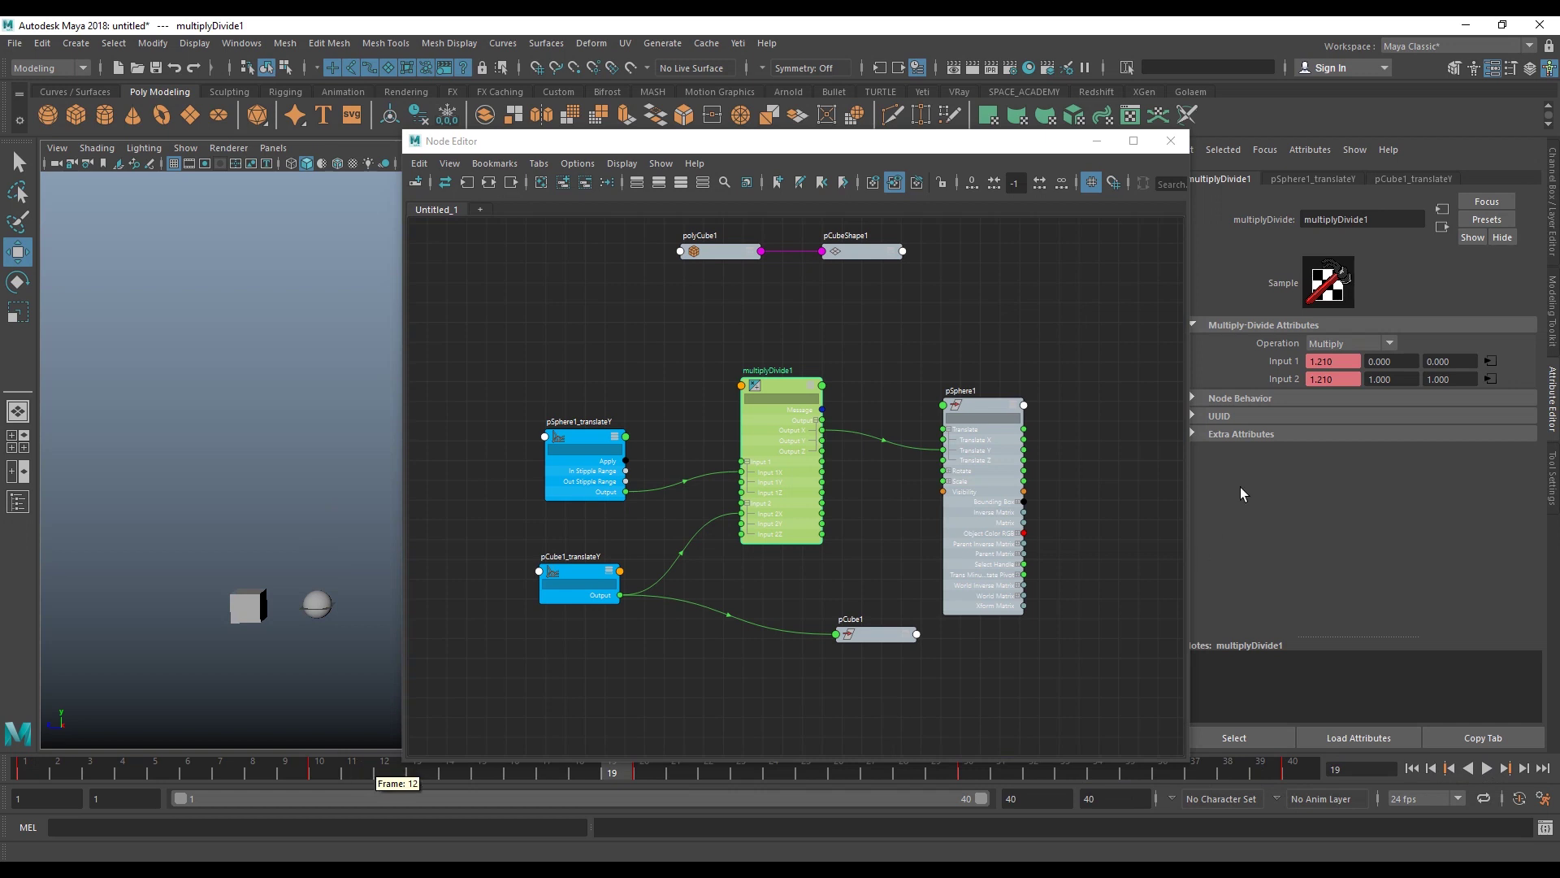
{"action": "left_click", "coordinate": [1358, 338]}
- Play back the Divide result, then switch multiplyDivide1's Operation back to Multiply
{"action": "left_click", "coordinate": [1488, 768]}
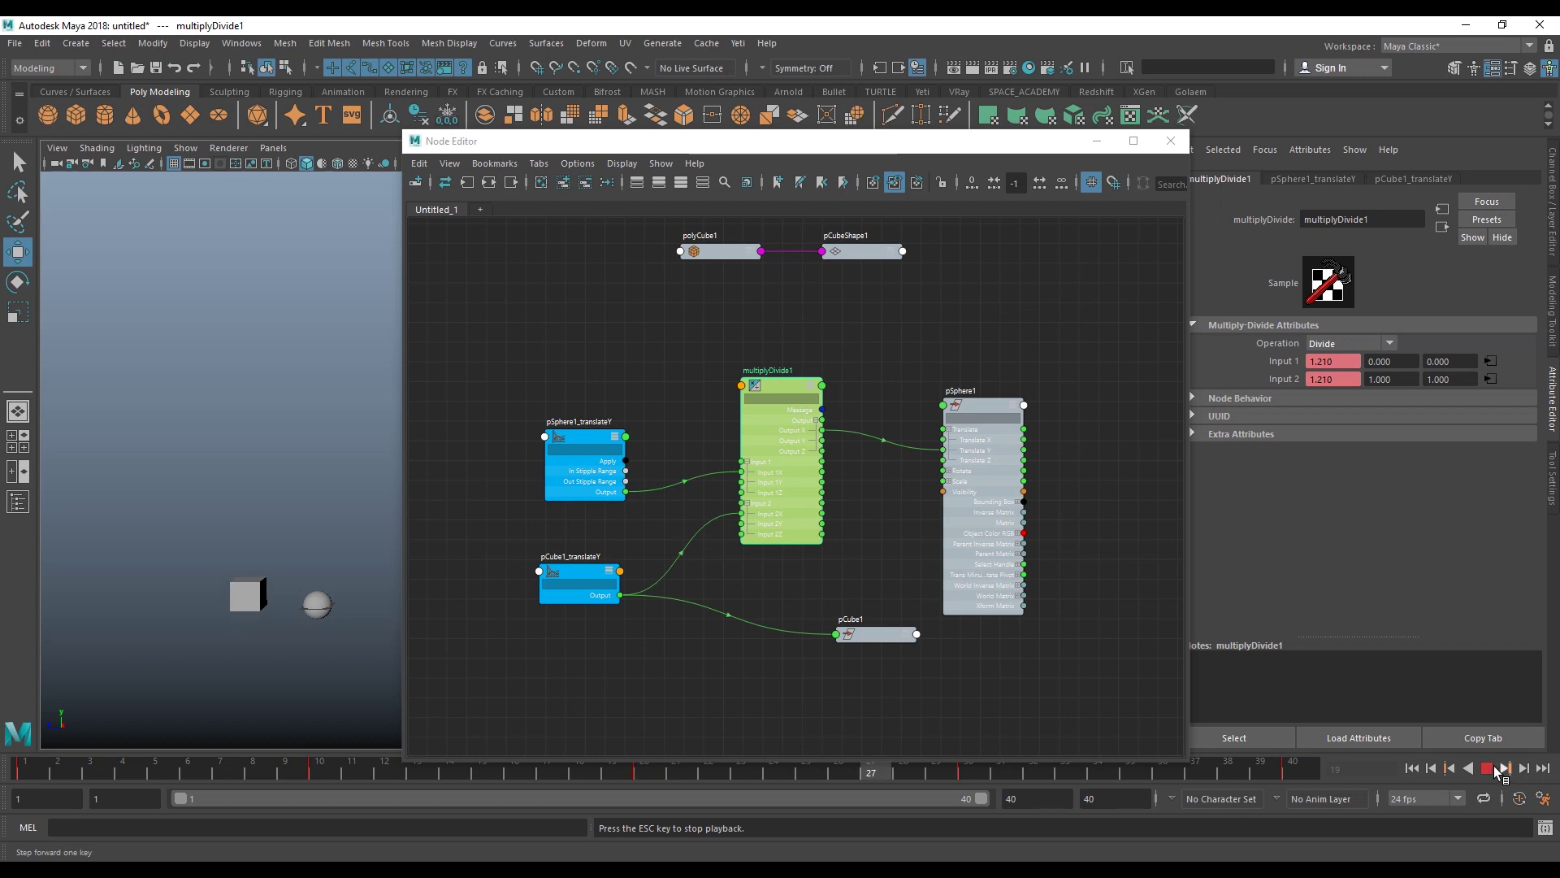
{"action": "left_click", "coordinate": [1494, 768]}
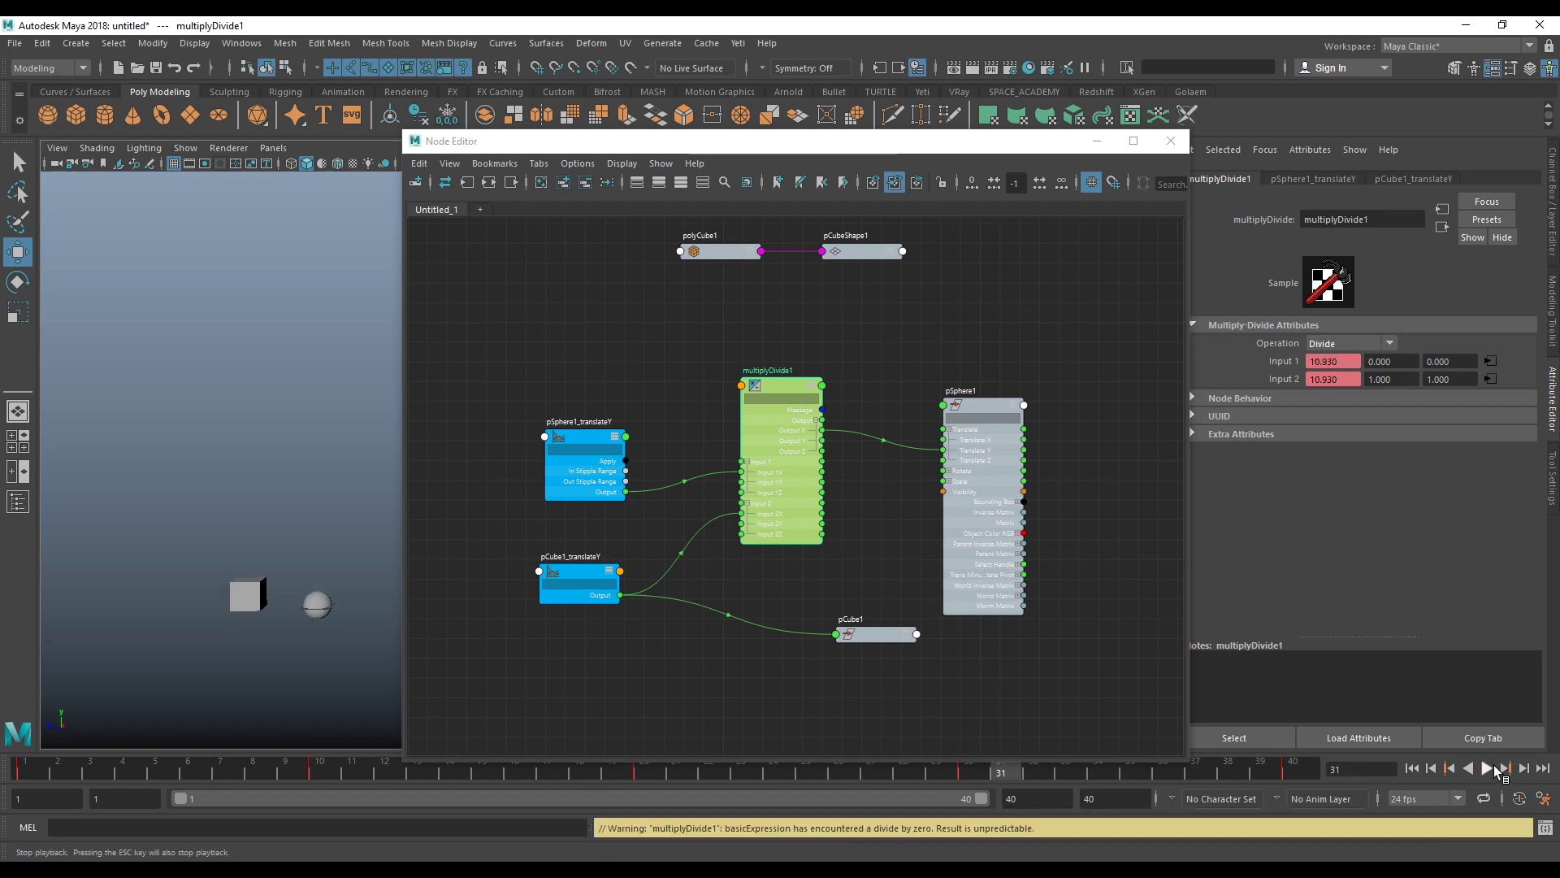
{"action": "left_click", "coordinate": [1357, 342]}
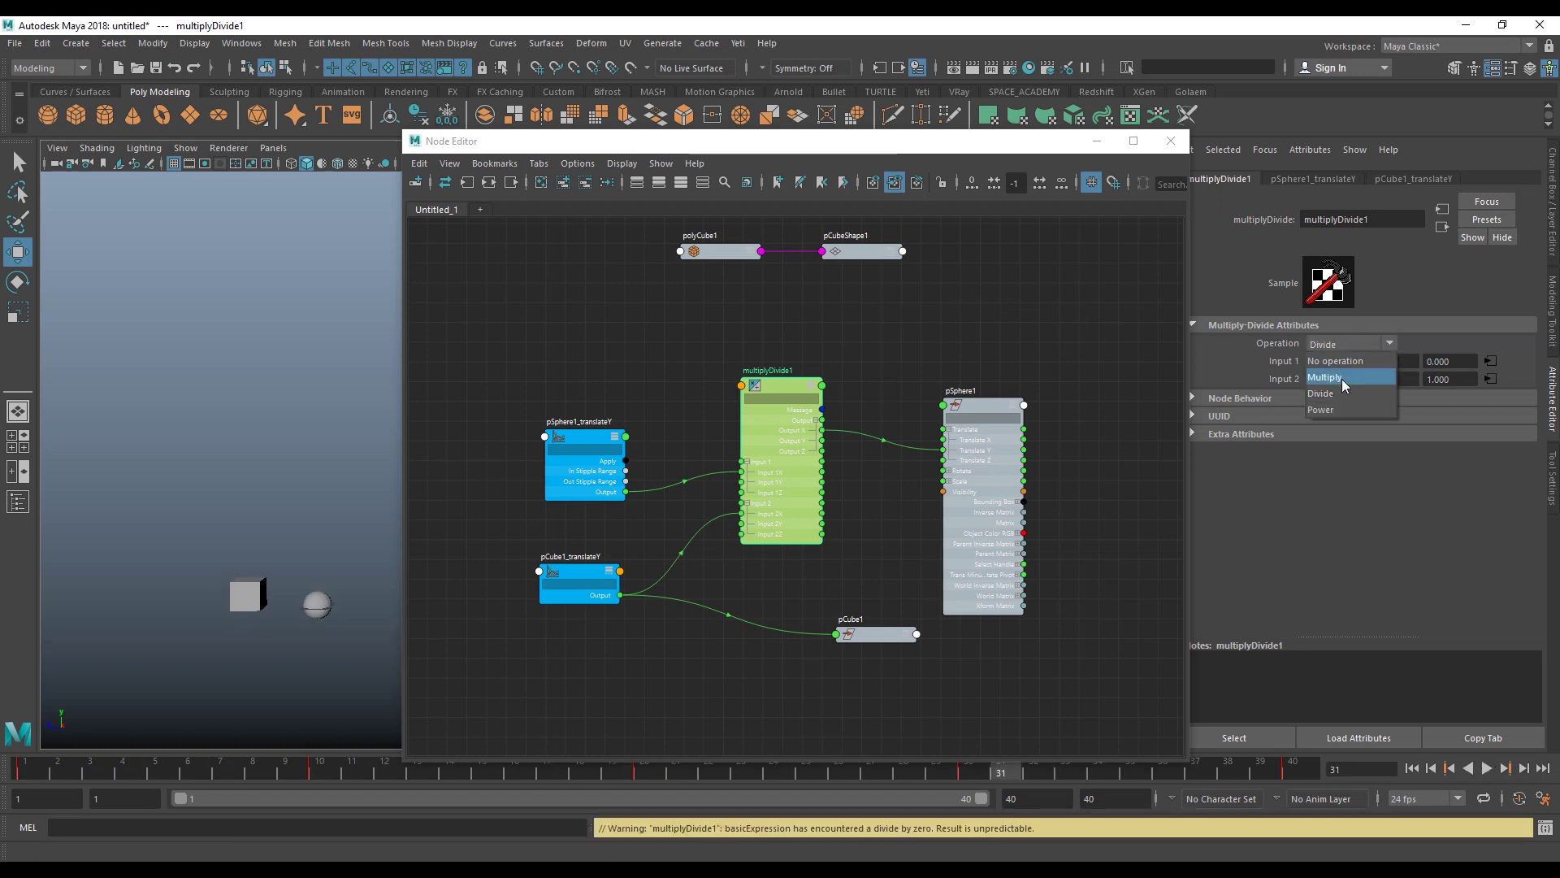
{"action": "left_click", "coordinate": [1351, 381]}
- Reframe the viewport and pull the cube curve's link off Input 2X
{"action": "mouse_move", "coordinate": [435, 554]}
{"action": "left_mouse_down", "text": "alt"}
{"action": "mouse_move", "coordinate": [331, 630]}
{"action": "mouse_move", "coordinate": [341, 600]}
{"action": "left_mouse_up", "text": "alt"}
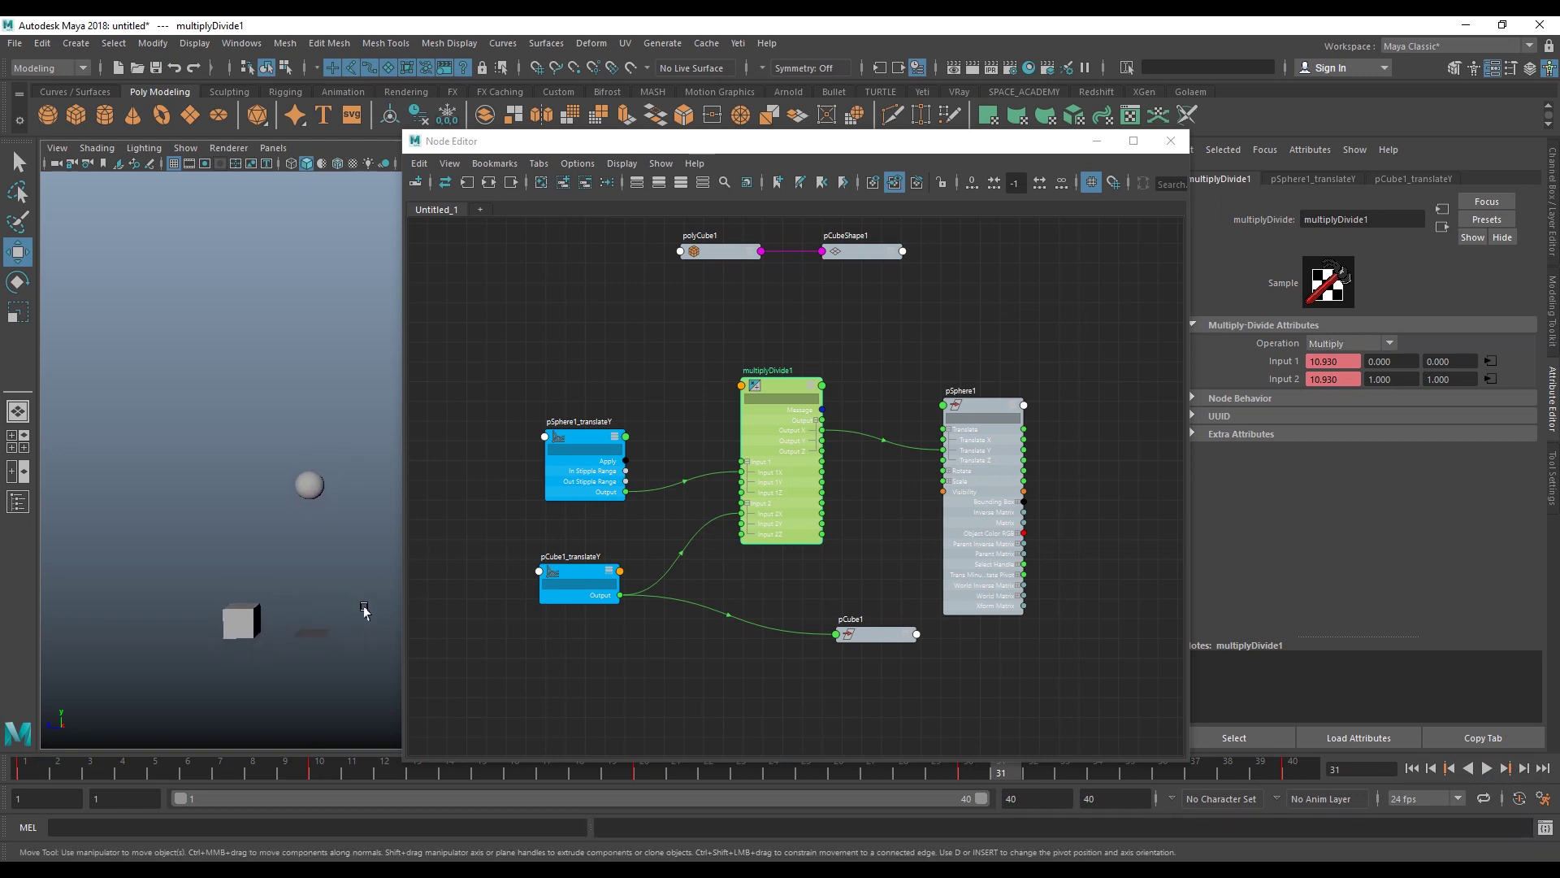
{"action": "mouse_move", "coordinate": [362, 620]}
{"action": "left_mouse_down", "text": "alt"}
{"action": "mouse_move", "coordinate": [321, 613]}
{"action": "mouse_move", "coordinate": [378, 611]}
{"action": "left_mouse_up", "text": "alt"}
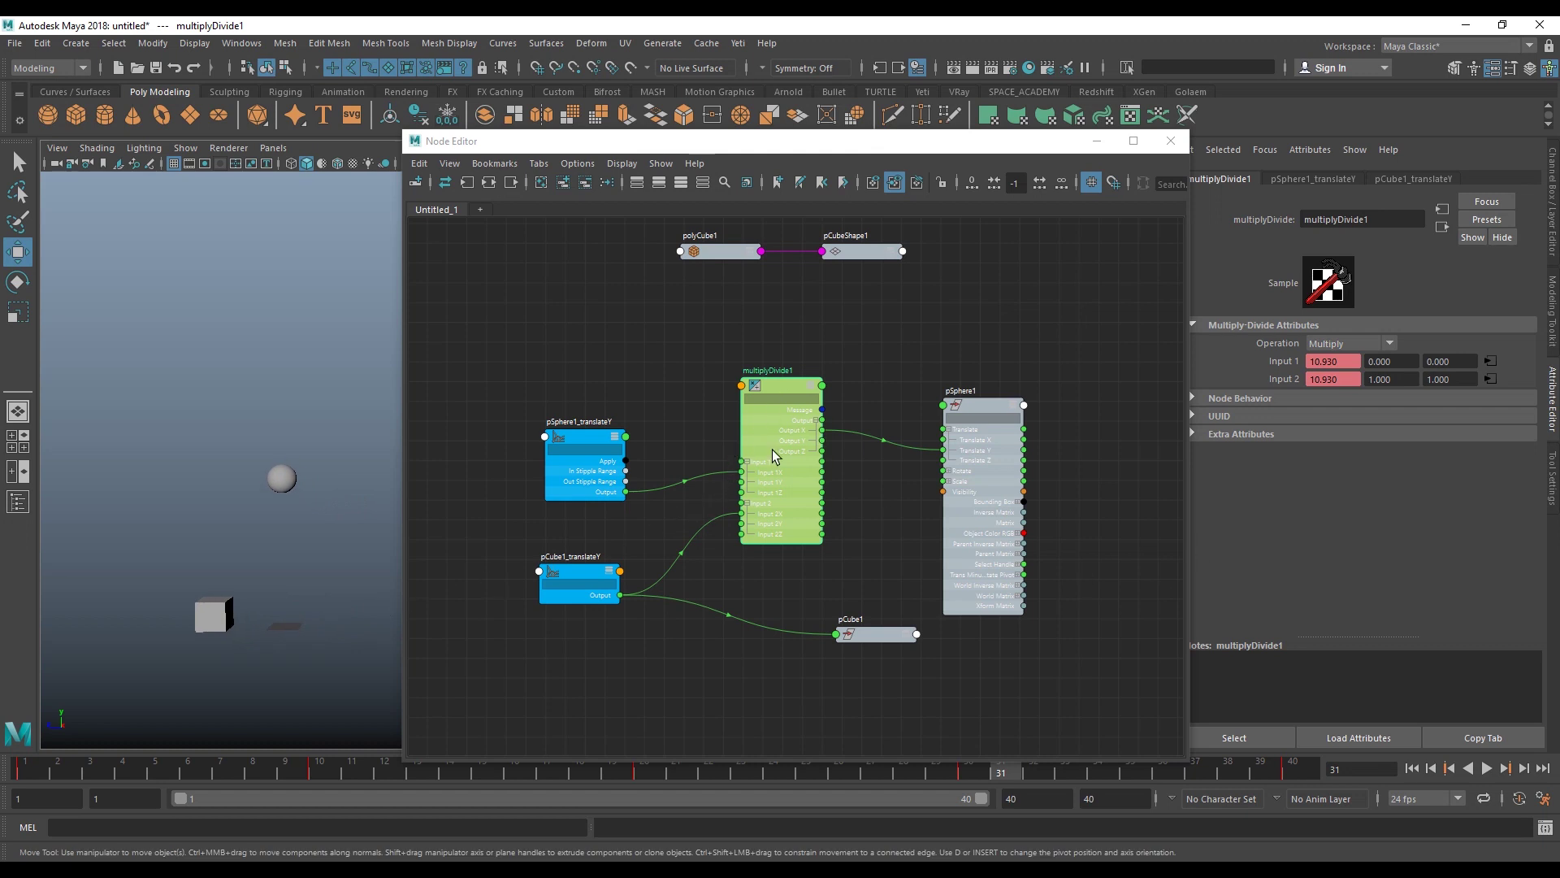
{"action": "mouse_move", "coordinate": [733, 516]}
{"action": "left_mouse_down"}
{"action": "mouse_move", "coordinate": [687, 585]}
{"action": "mouse_move", "coordinate": [567, 576]}
{"action": "mouse_move", "coordinate": [683, 704]}
{"action": "left_mouse_up"}
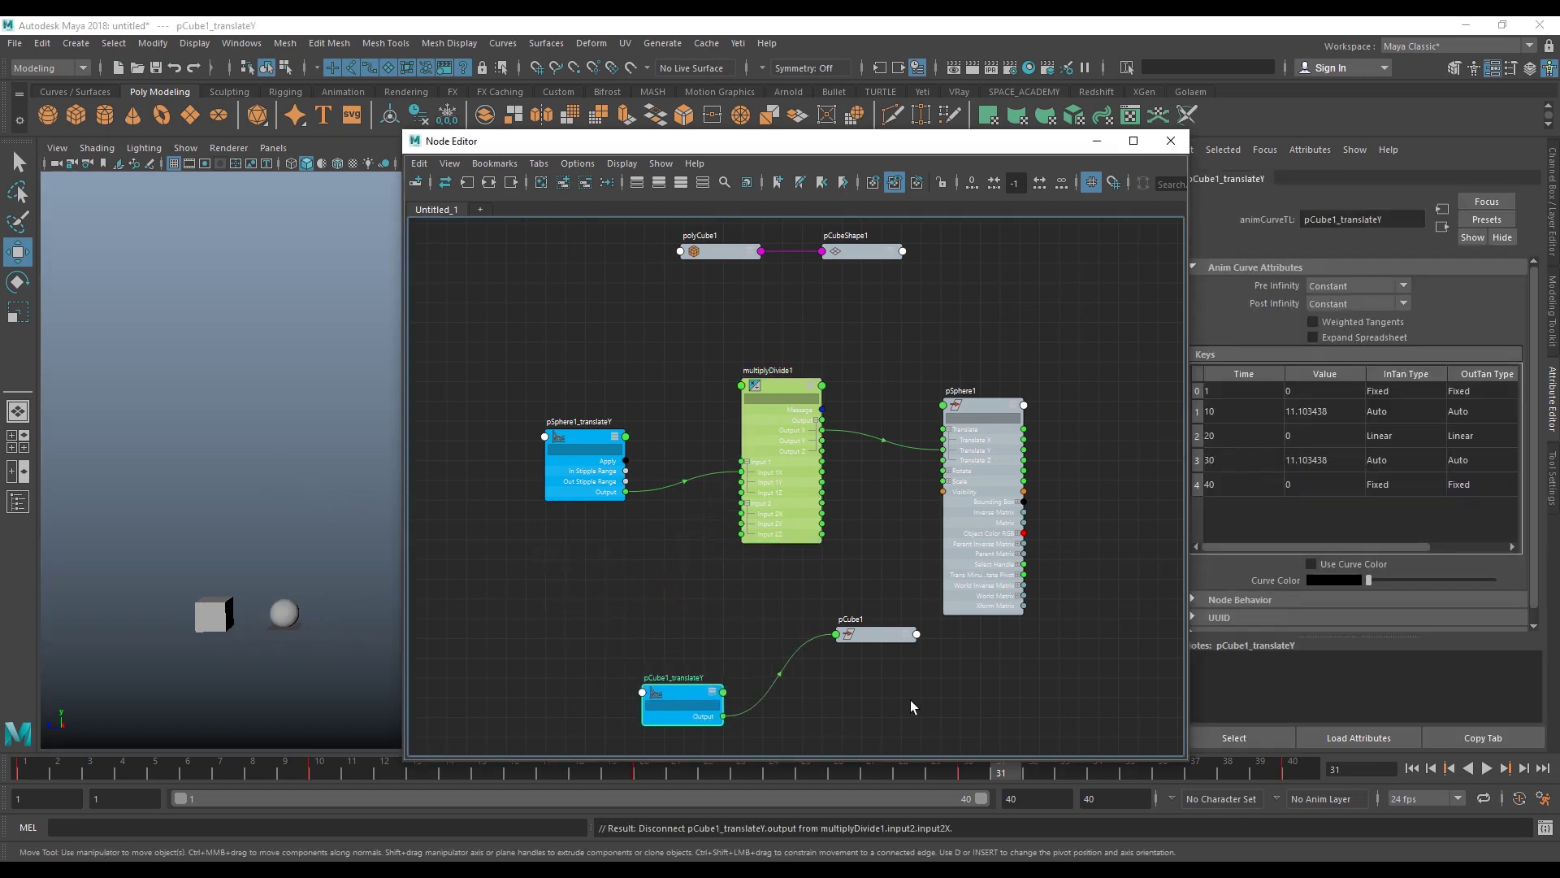
- Disconnect pCube1_translateY from Input 2X and remove the cube's nodes
{"action": "left_click_drag", "start_coordinate": [876, 634], "coordinate": [807, 704]}
{"action": "left_click", "coordinate": [681, 698]}
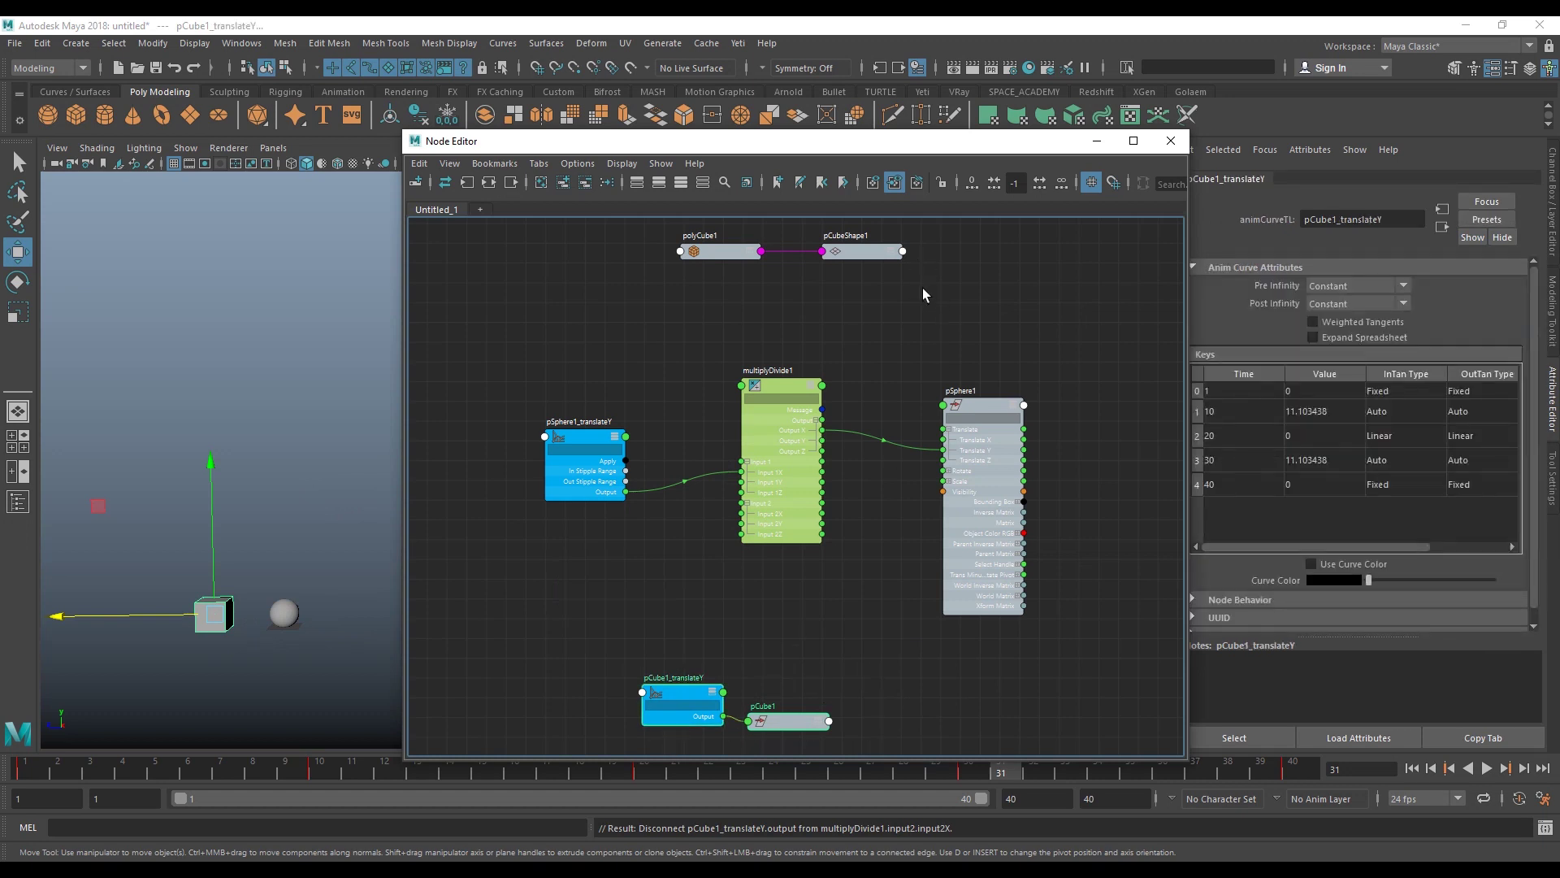
{"action": "left_click", "coordinate": [735, 257]}
{"action": "left_click", "coordinate": [584, 187]}
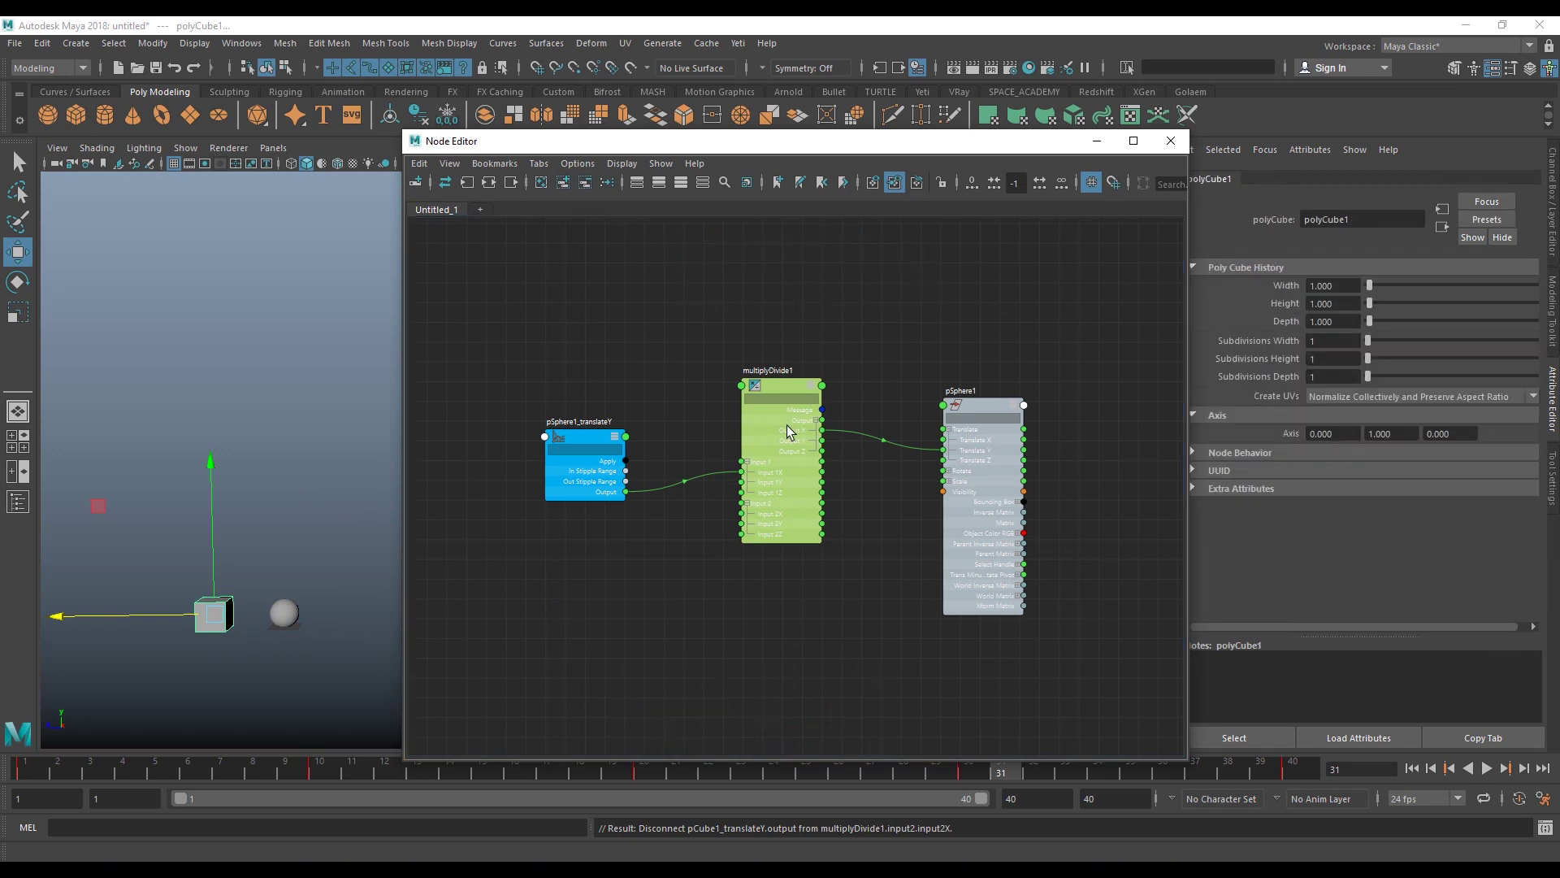
- Set multiplyDivide1's Input 2X to 5 and play the sphere's bounce from the start
{"action": "left_click", "coordinate": [788, 410]}
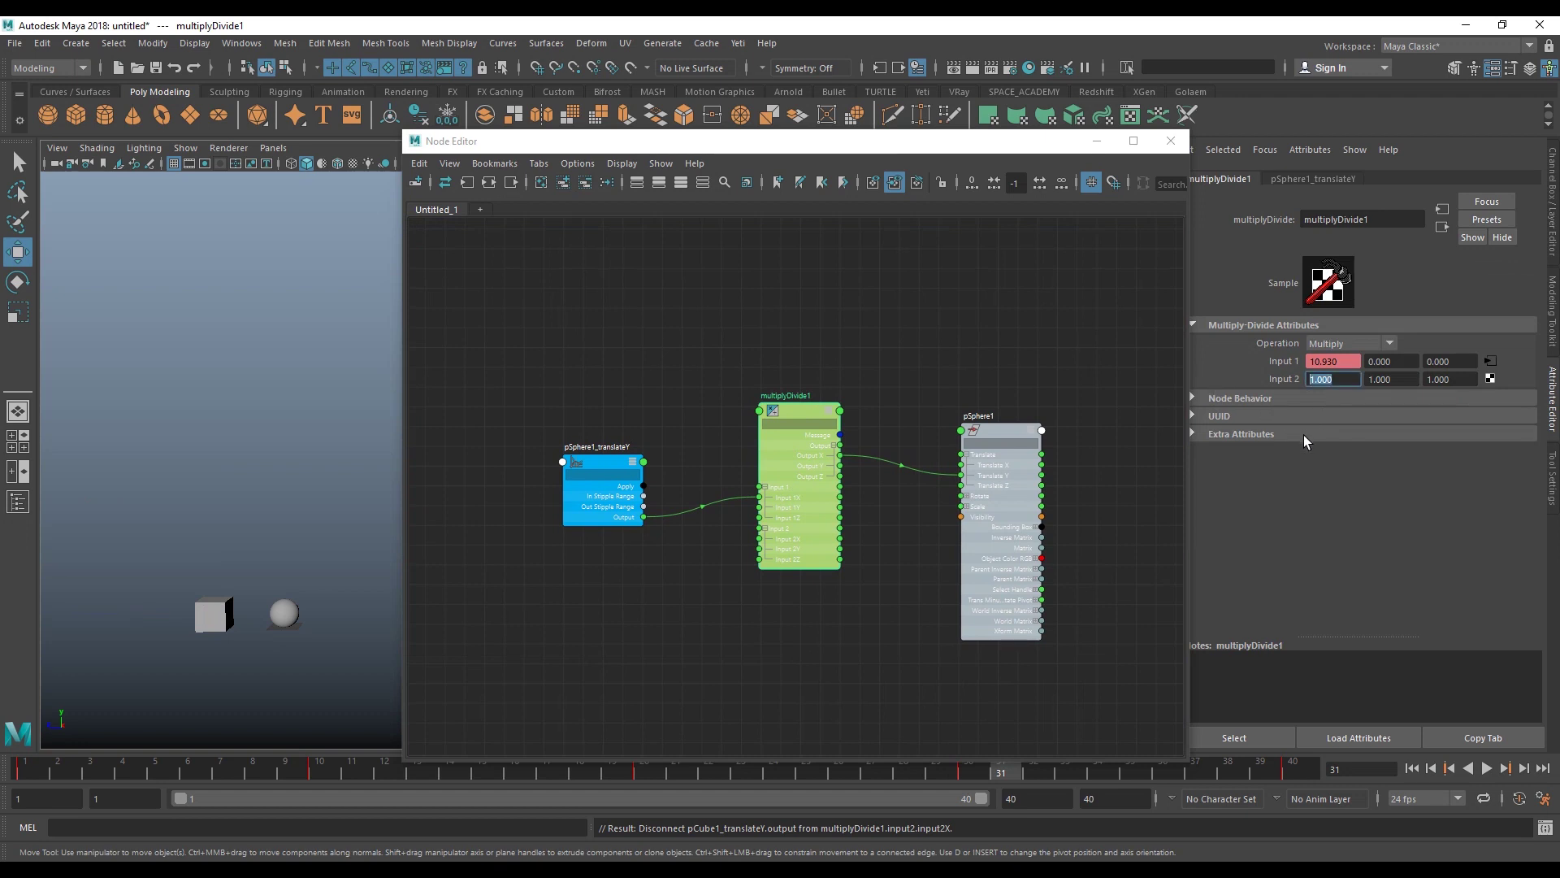
{"action": "type", "text": "5"}
{"action": "key", "text": "Return"}
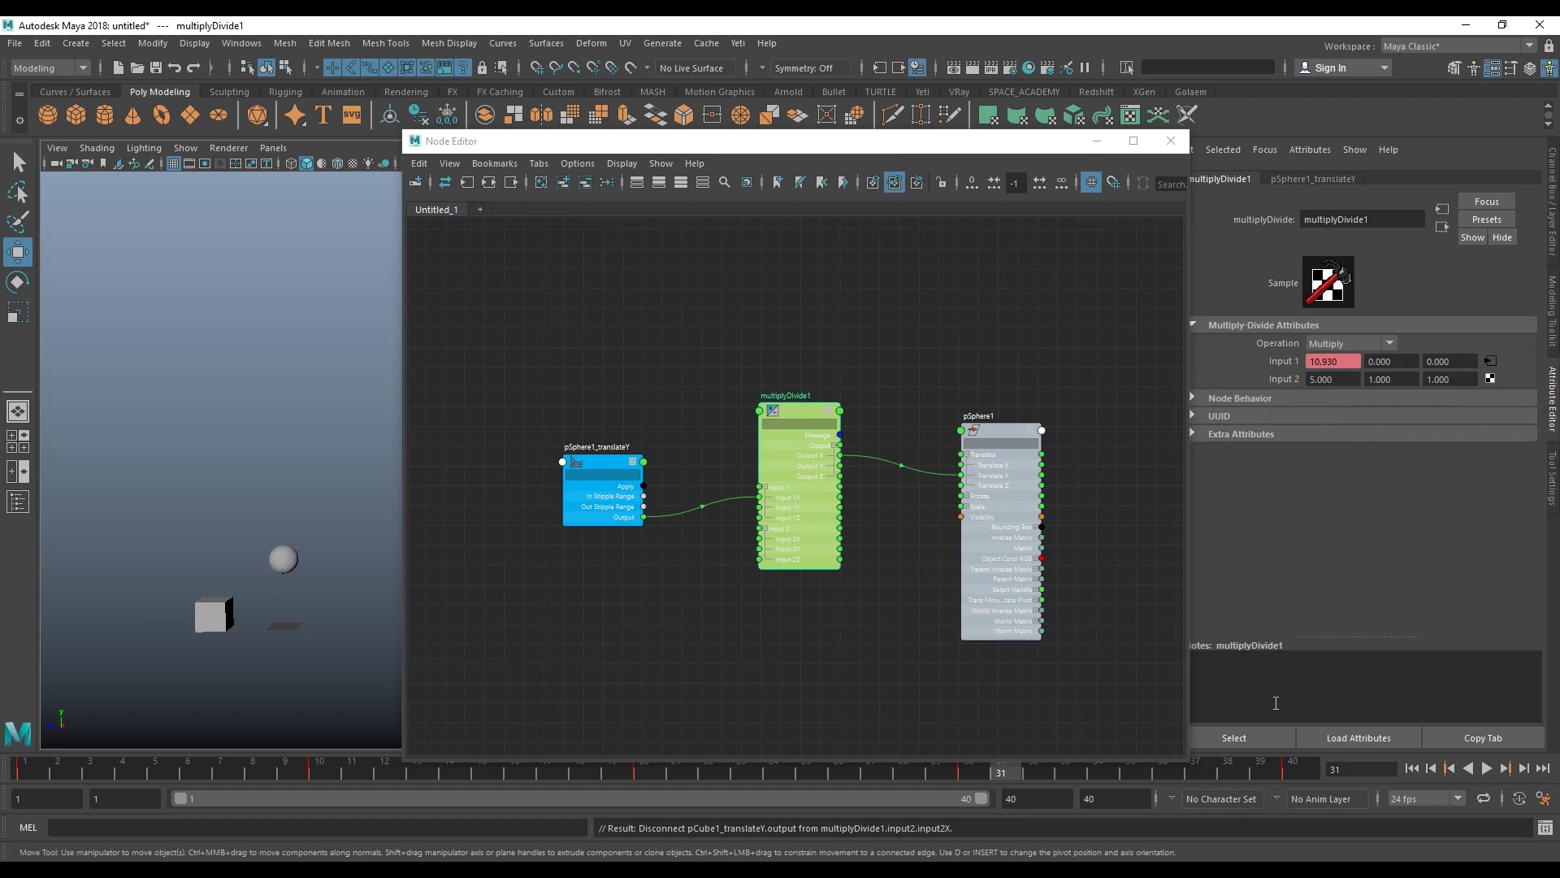
{"action": "left_click", "coordinate": [1412, 769]}
{"action": "left_click", "coordinate": [1487, 769]}
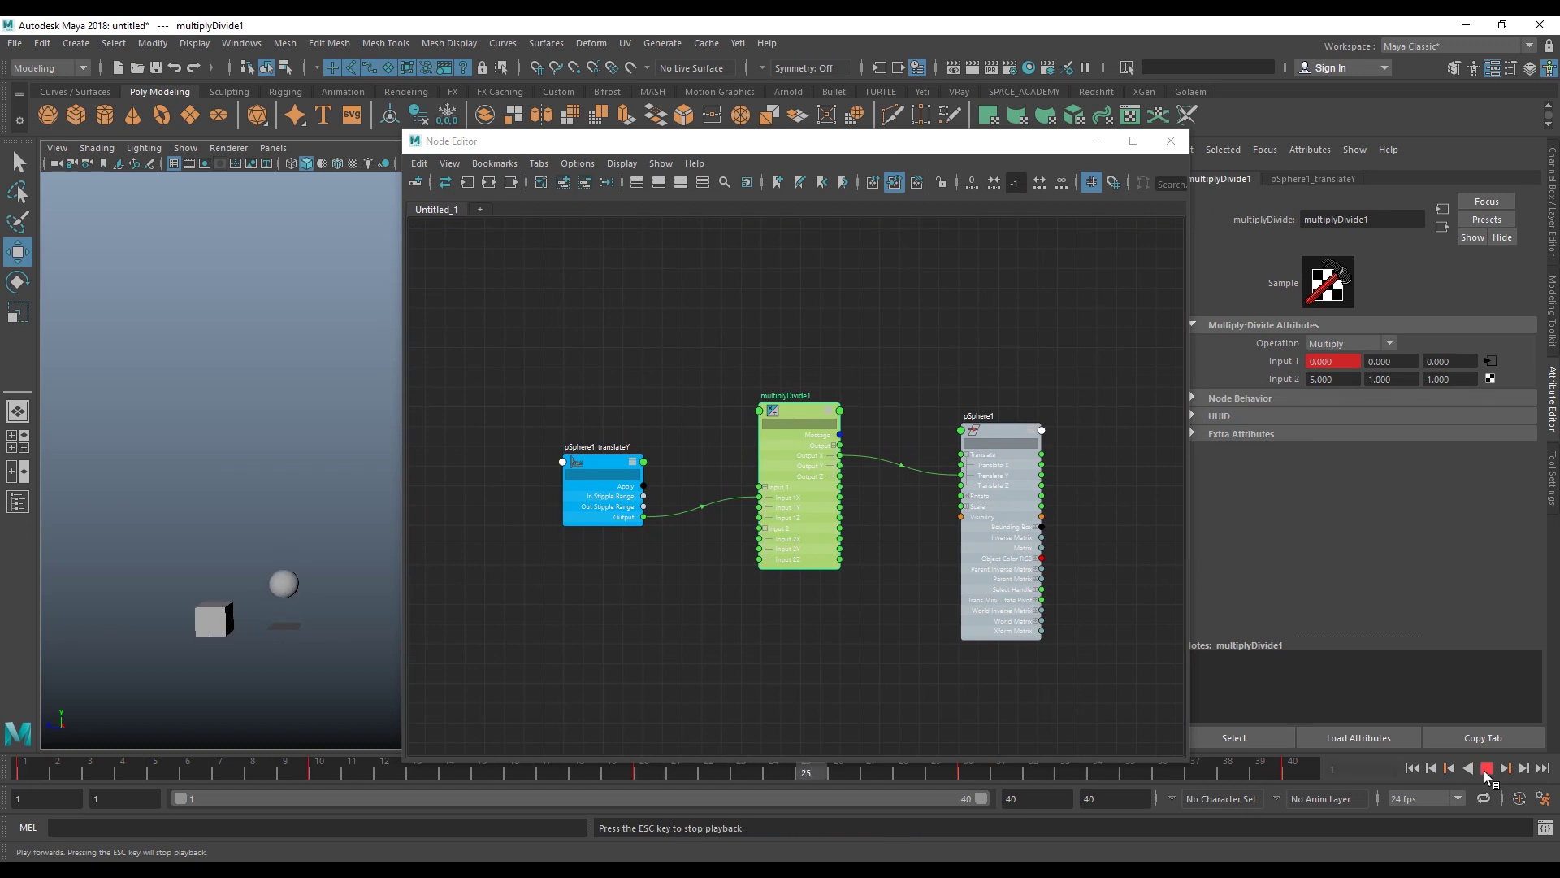
{"action": "left_click", "coordinate": [1487, 768]}
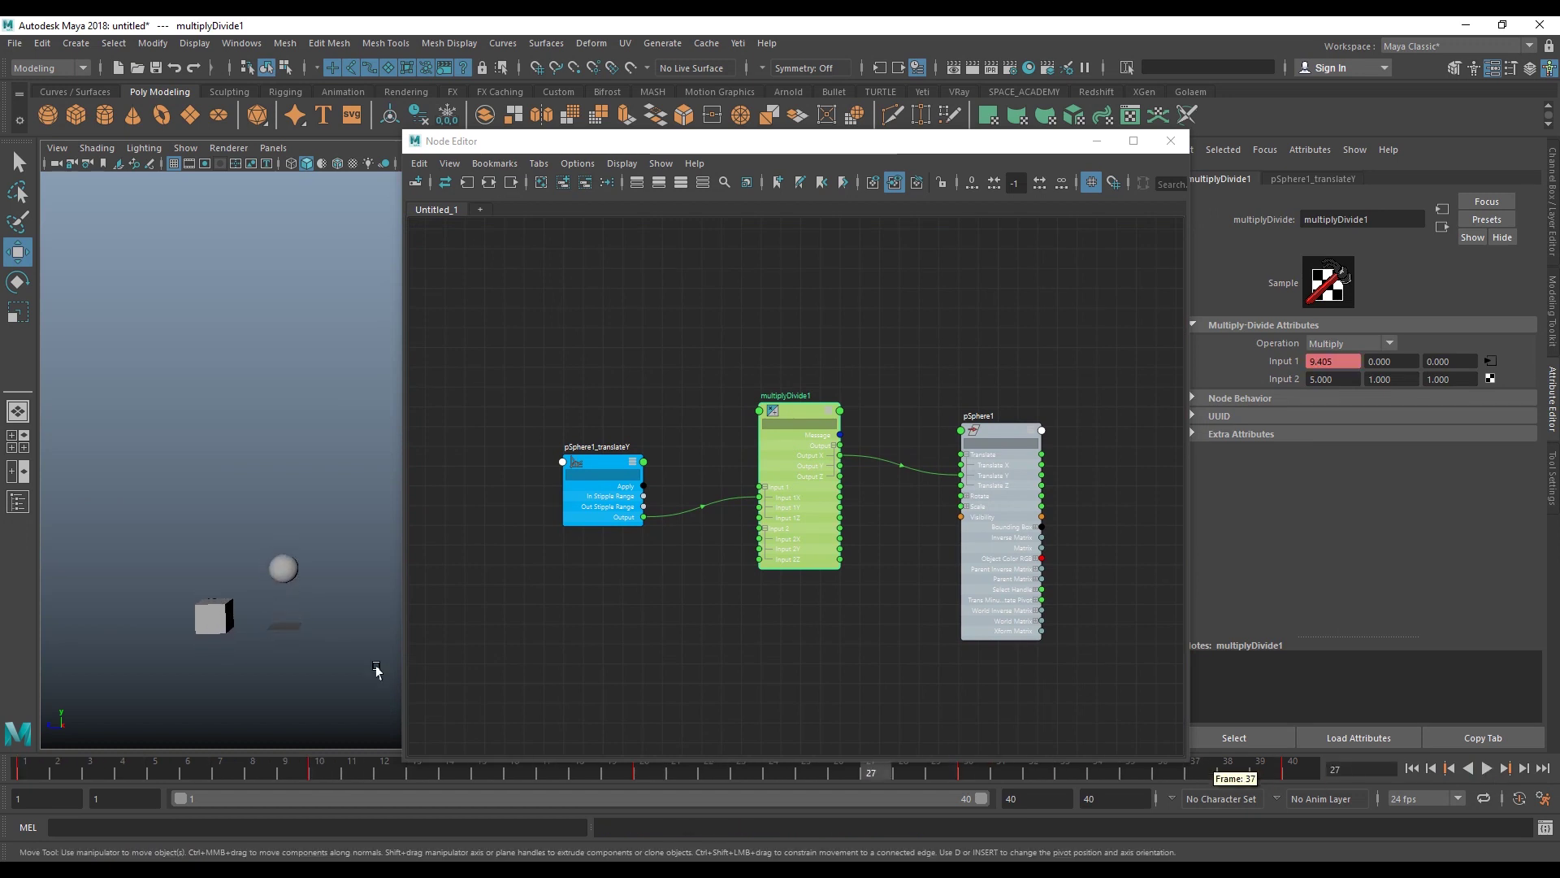
{"action": "left_click_drag", "start_coordinate": [187, 574], "coordinate": [224, 659]}
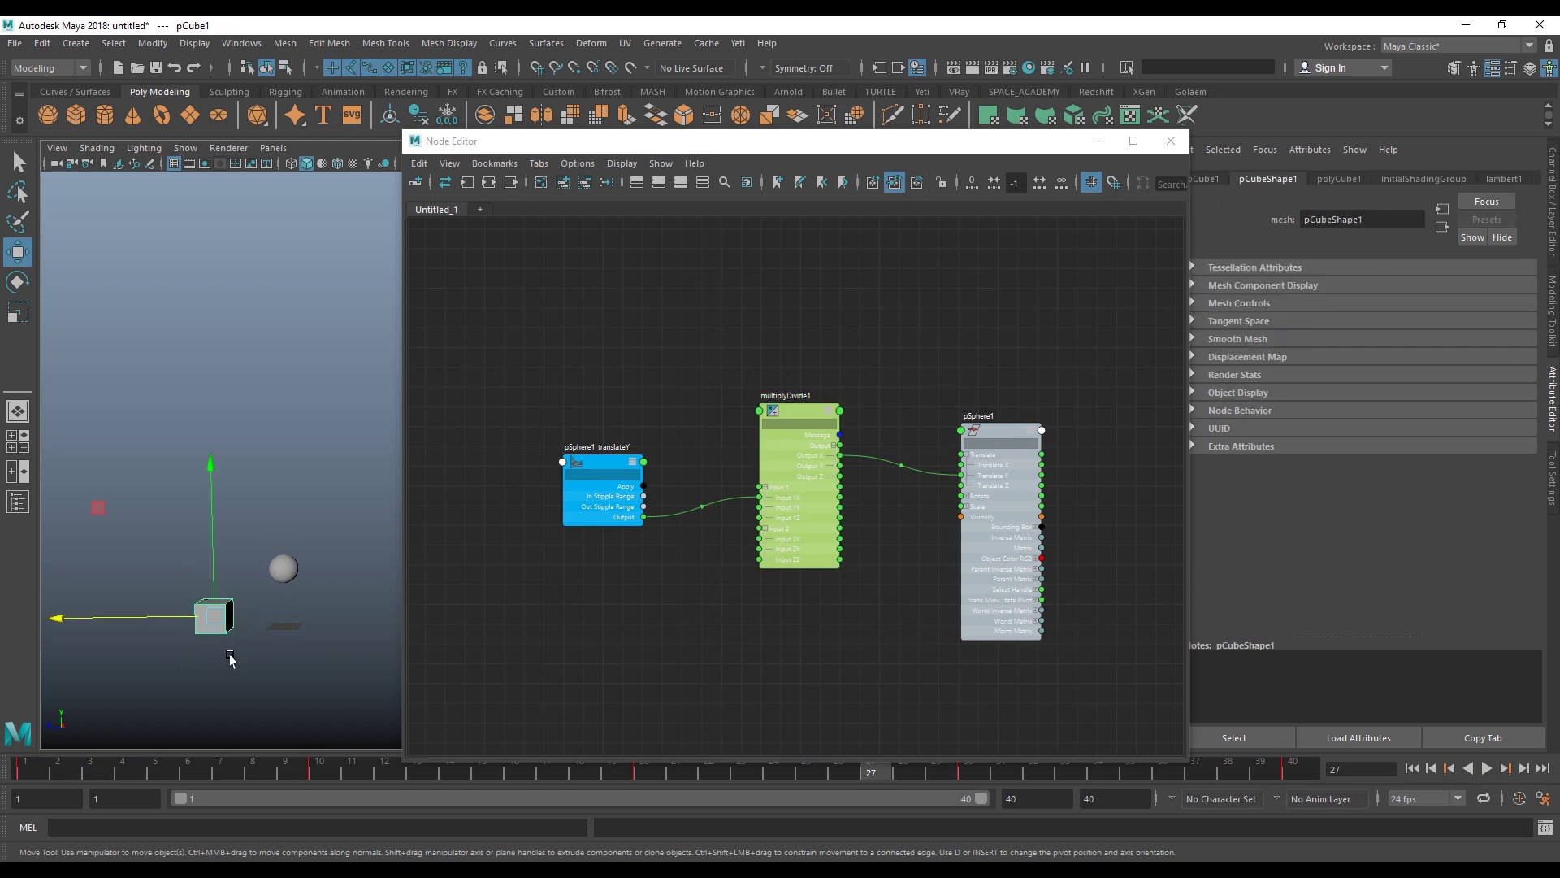
{"action": "left_click", "coordinate": [234, 654]}
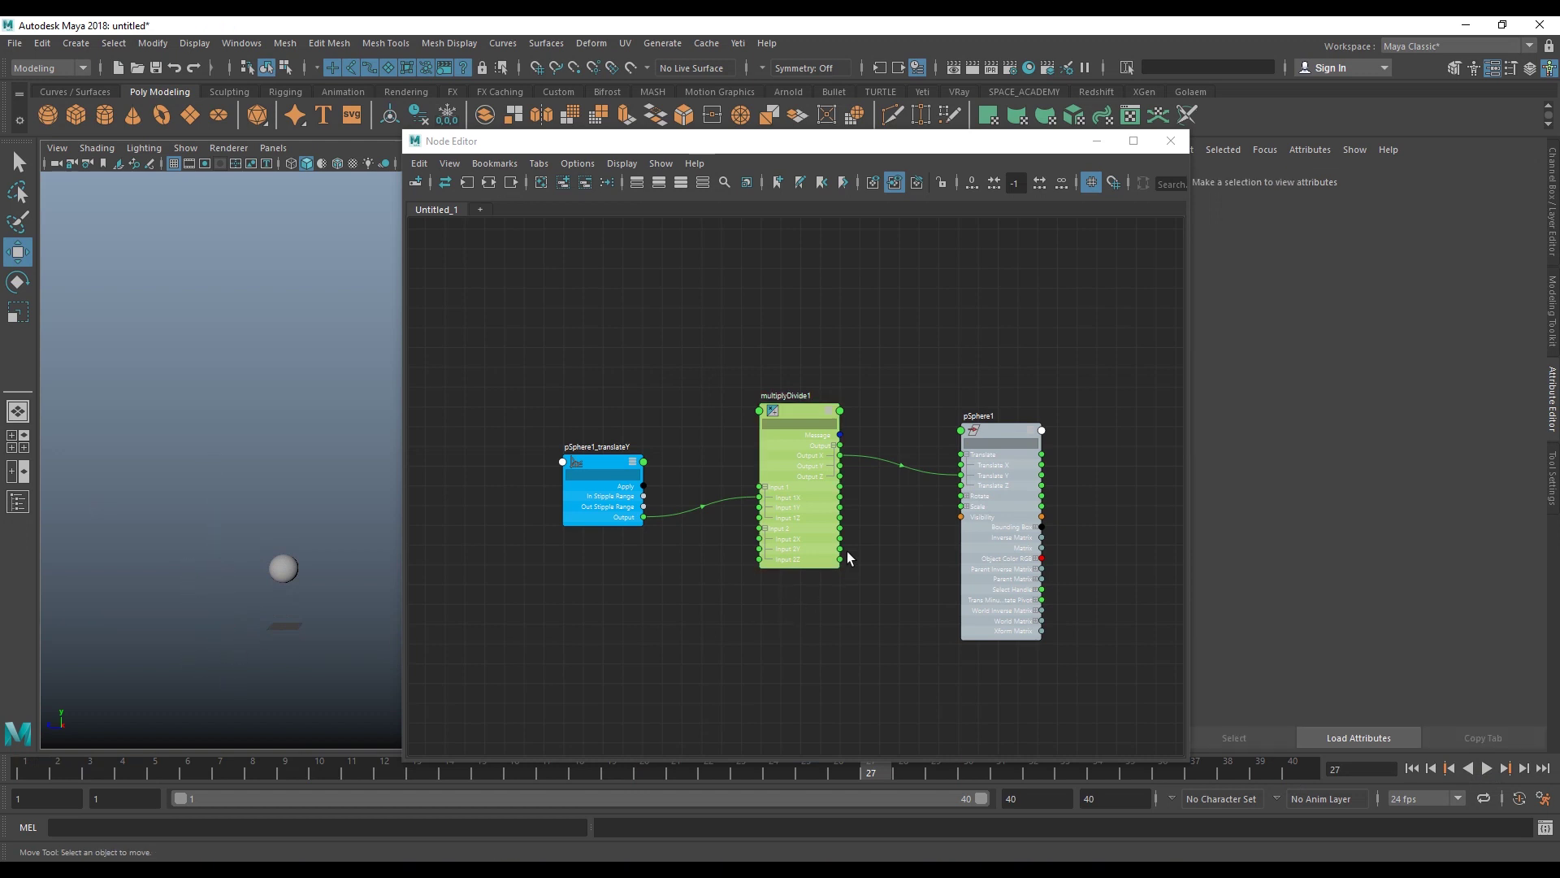
- Change Input 2X to -5 and play through frame 40 to watch the sphere dip downward
{"action": "left_click", "coordinate": [805, 413]}
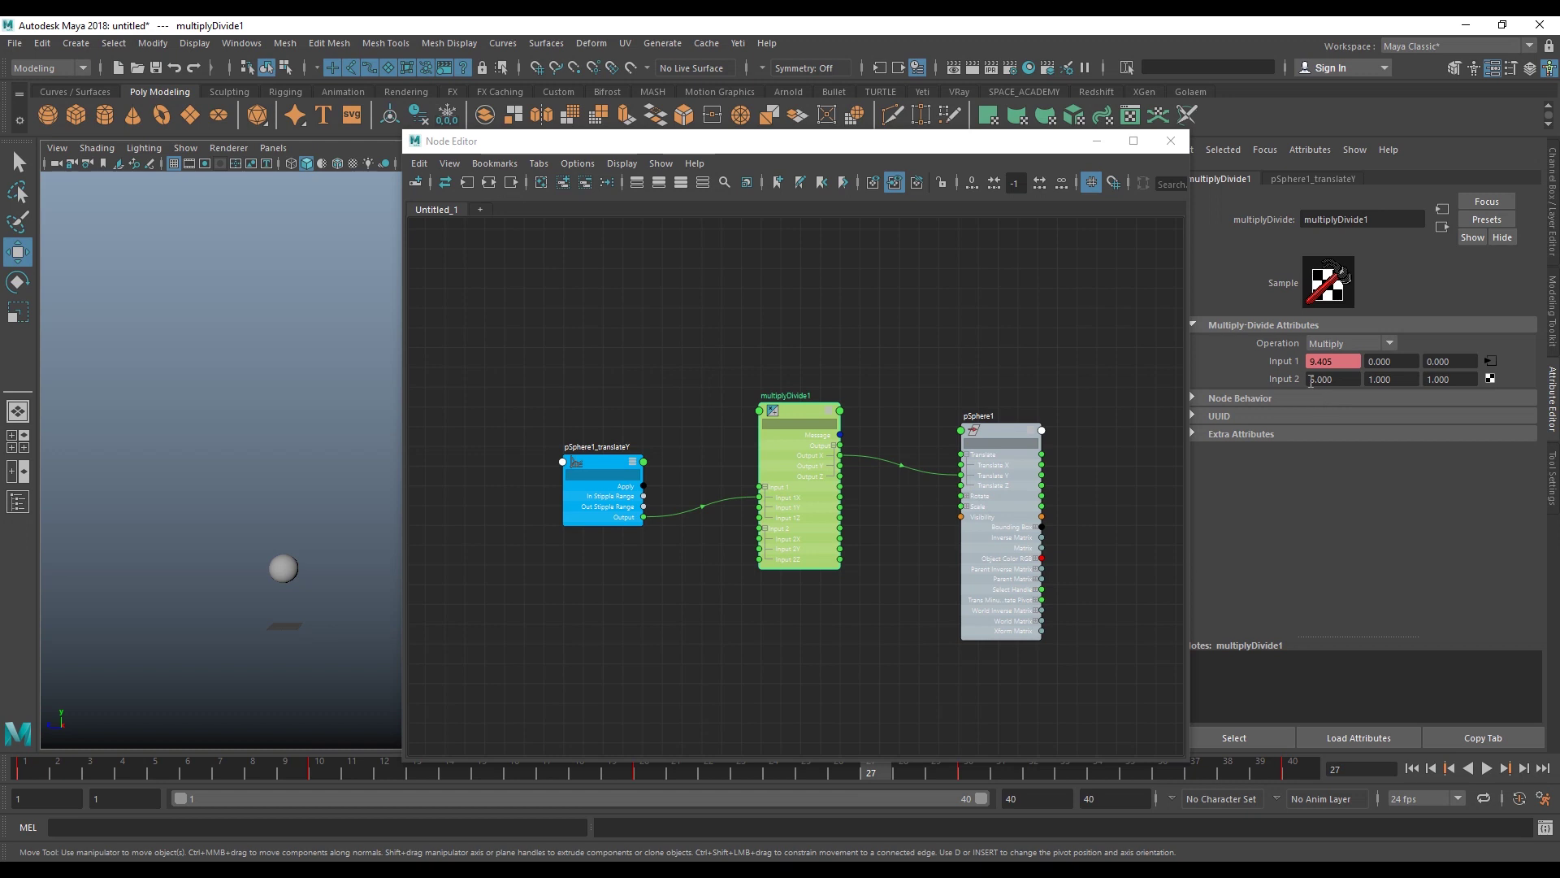
{"action": "type", "text": "-"}
{"action": "key", "text": "Return"}
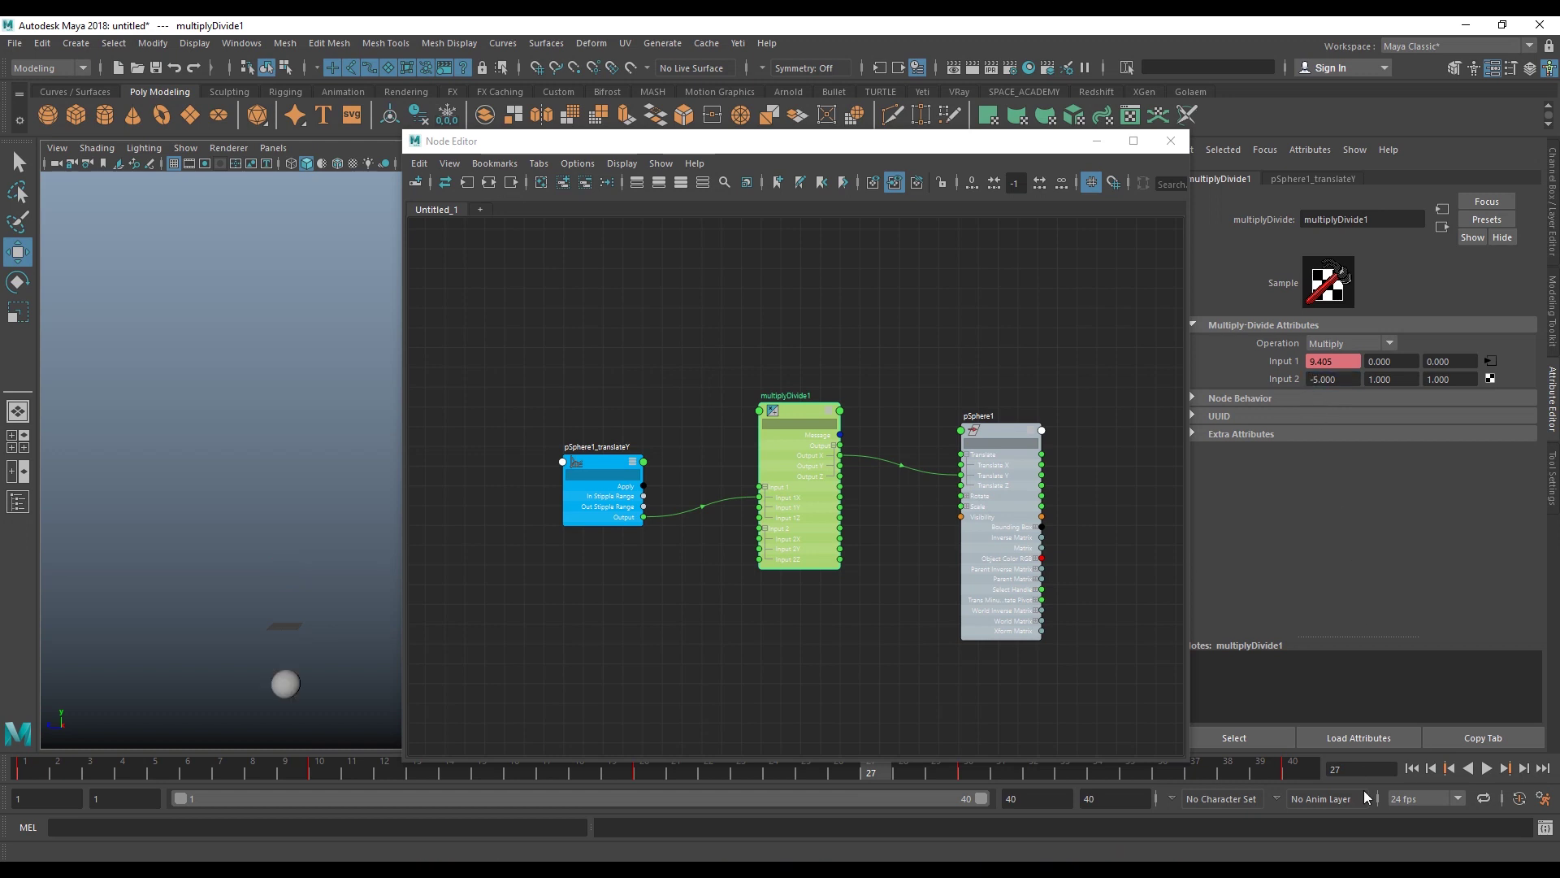
{"action": "left_click", "coordinate": [1487, 768]}
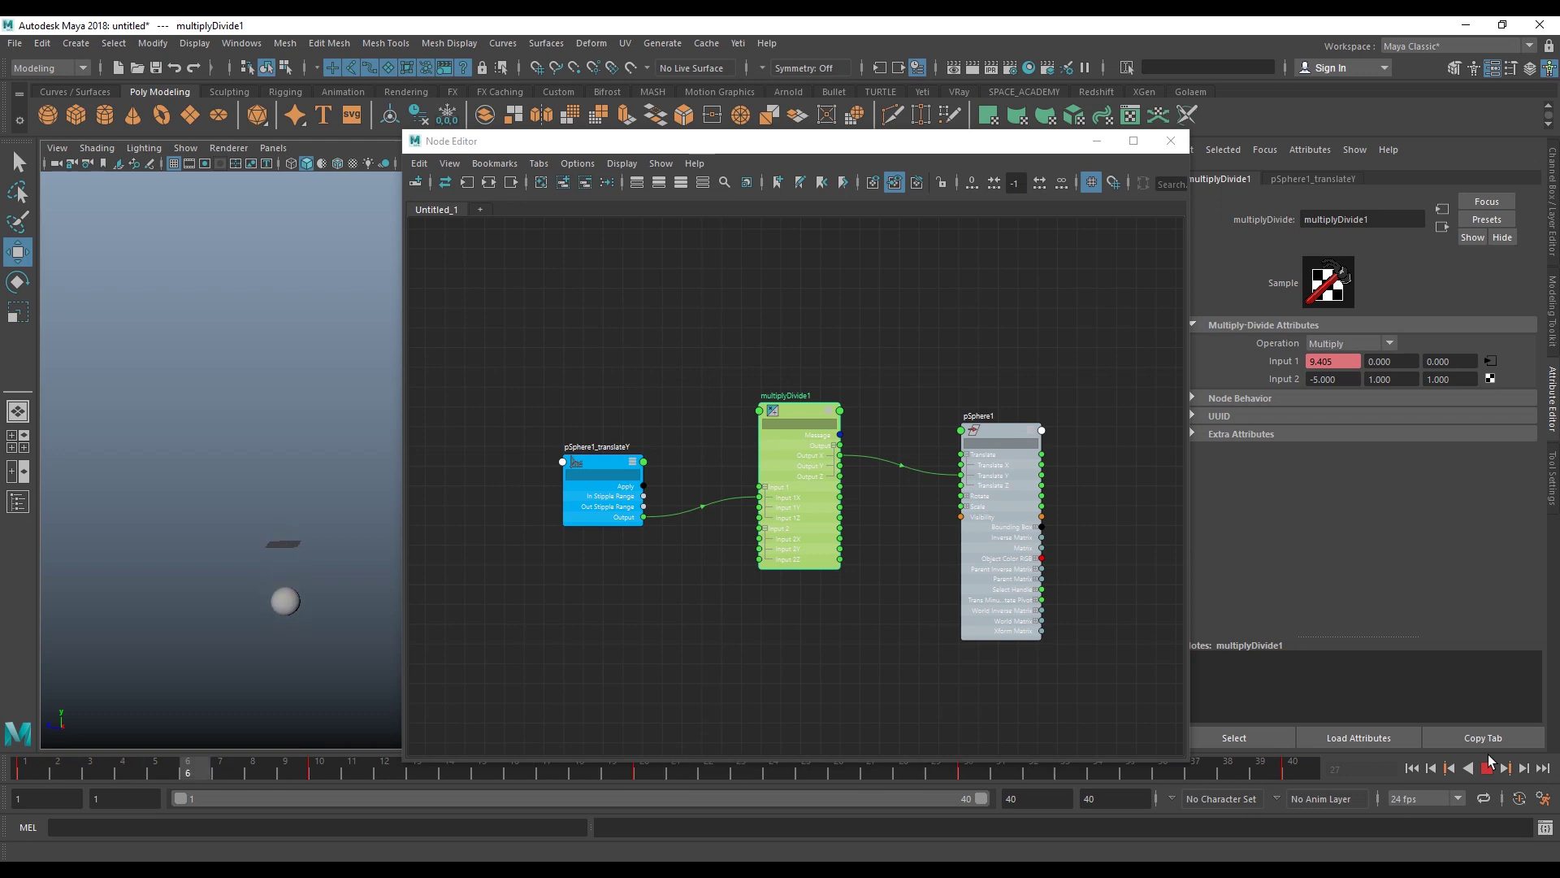
{"action": "left_click", "coordinate": [1488, 769]}
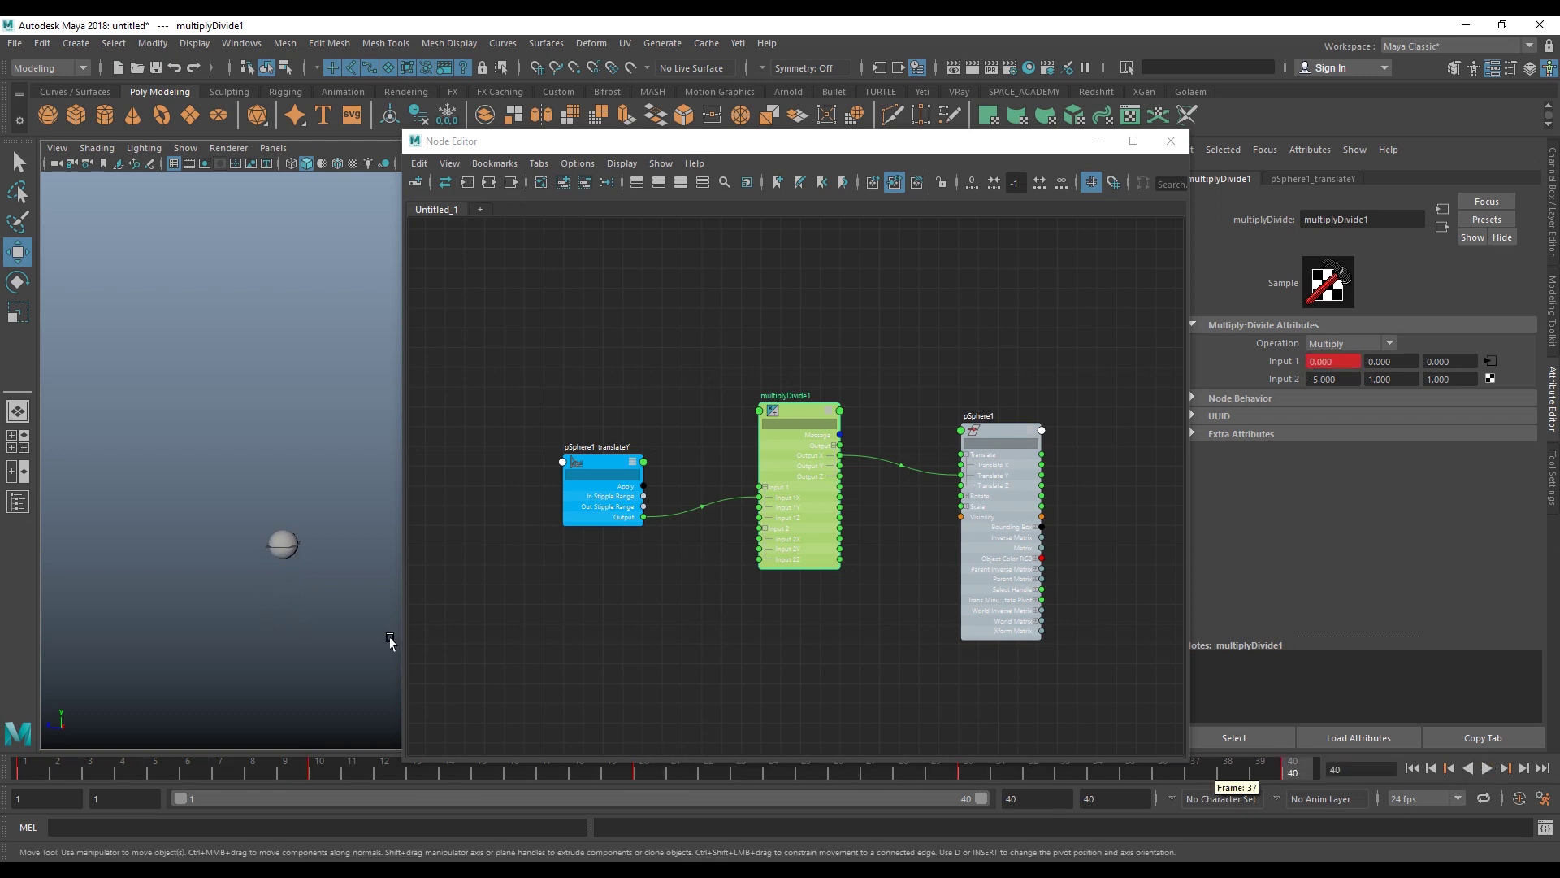
{"action": "scroll", "coordinate": [286, 509], "scroll_direction": "up", "scroll_amount": 1}
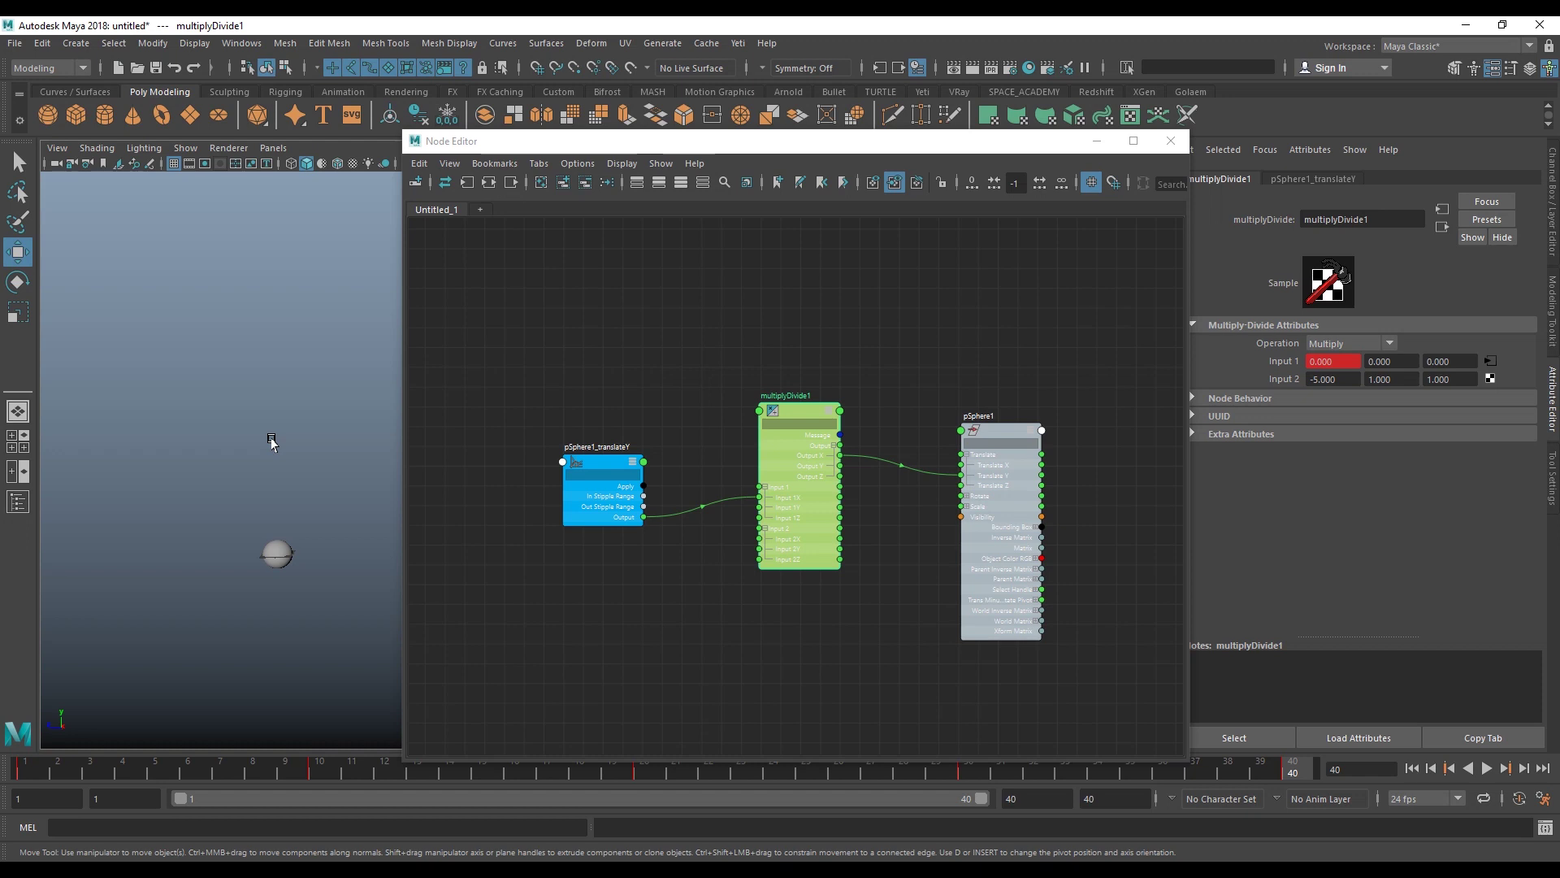
- Shift the pSphere1_translateY node up-left, test-move the sphere and undo that move
{"action": "mouse_move", "coordinate": [615, 463]}
{"action": "left_mouse_down"}
{"action": "mouse_move", "coordinate": [629, 397]}
{"action": "mouse_move", "coordinate": [564, 470]}
{"action": "mouse_move", "coordinate": [555, 435]}
{"action": "mouse_move", "coordinate": [512, 405]}
{"action": "left_mouse_up"}
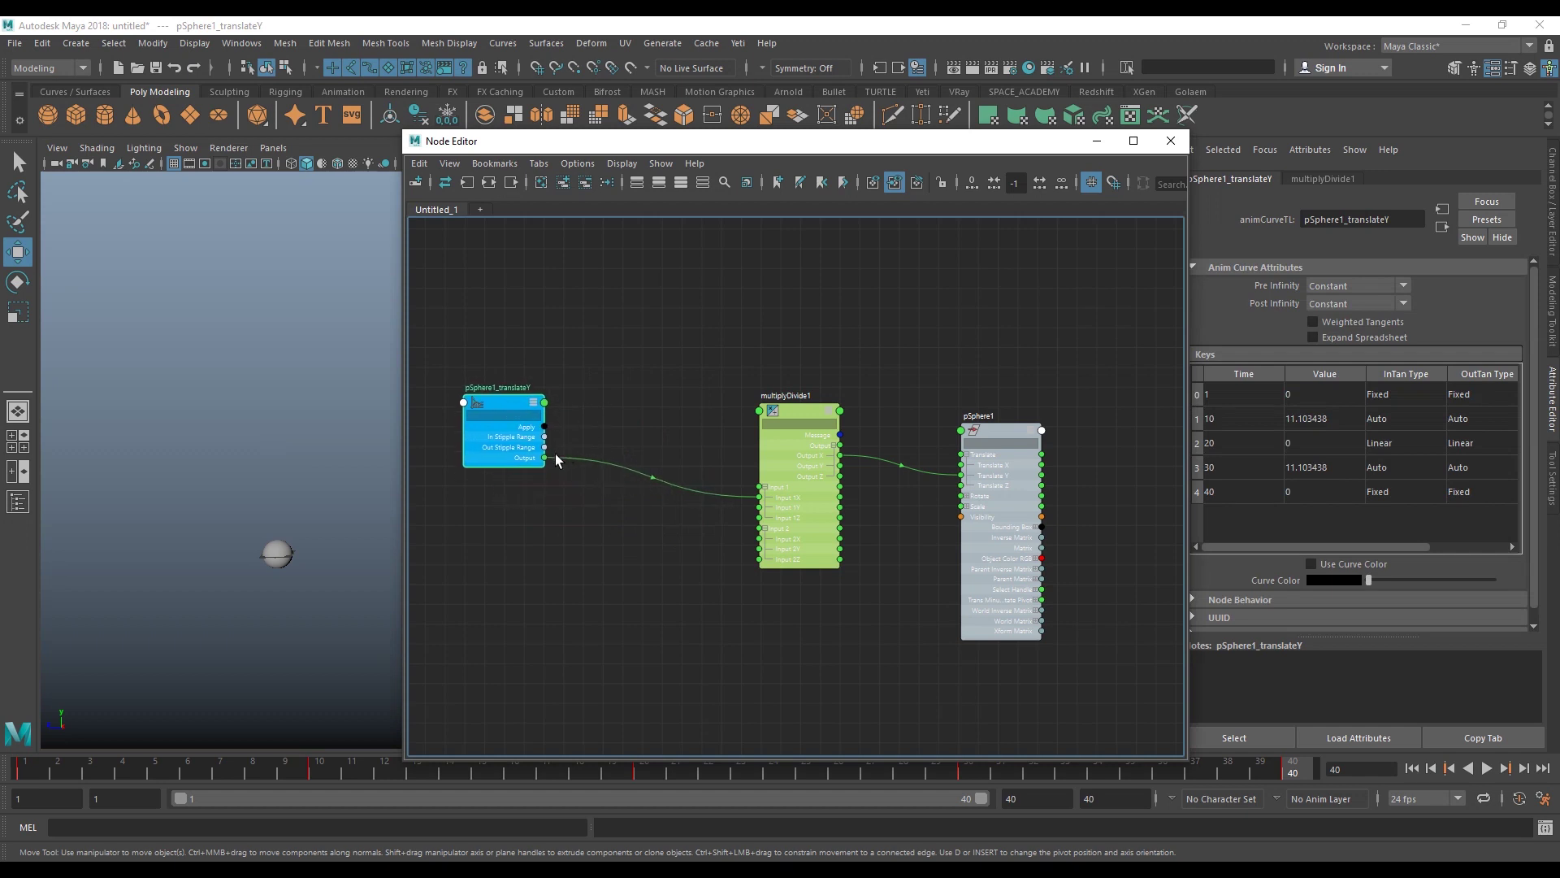
{"action": "left_click", "coordinate": [278, 555]}
{"action": "left_click_drag", "start_coordinate": [218, 567], "coordinate": [151, 564]}
{"action": "key", "text": "ctrl+z"}
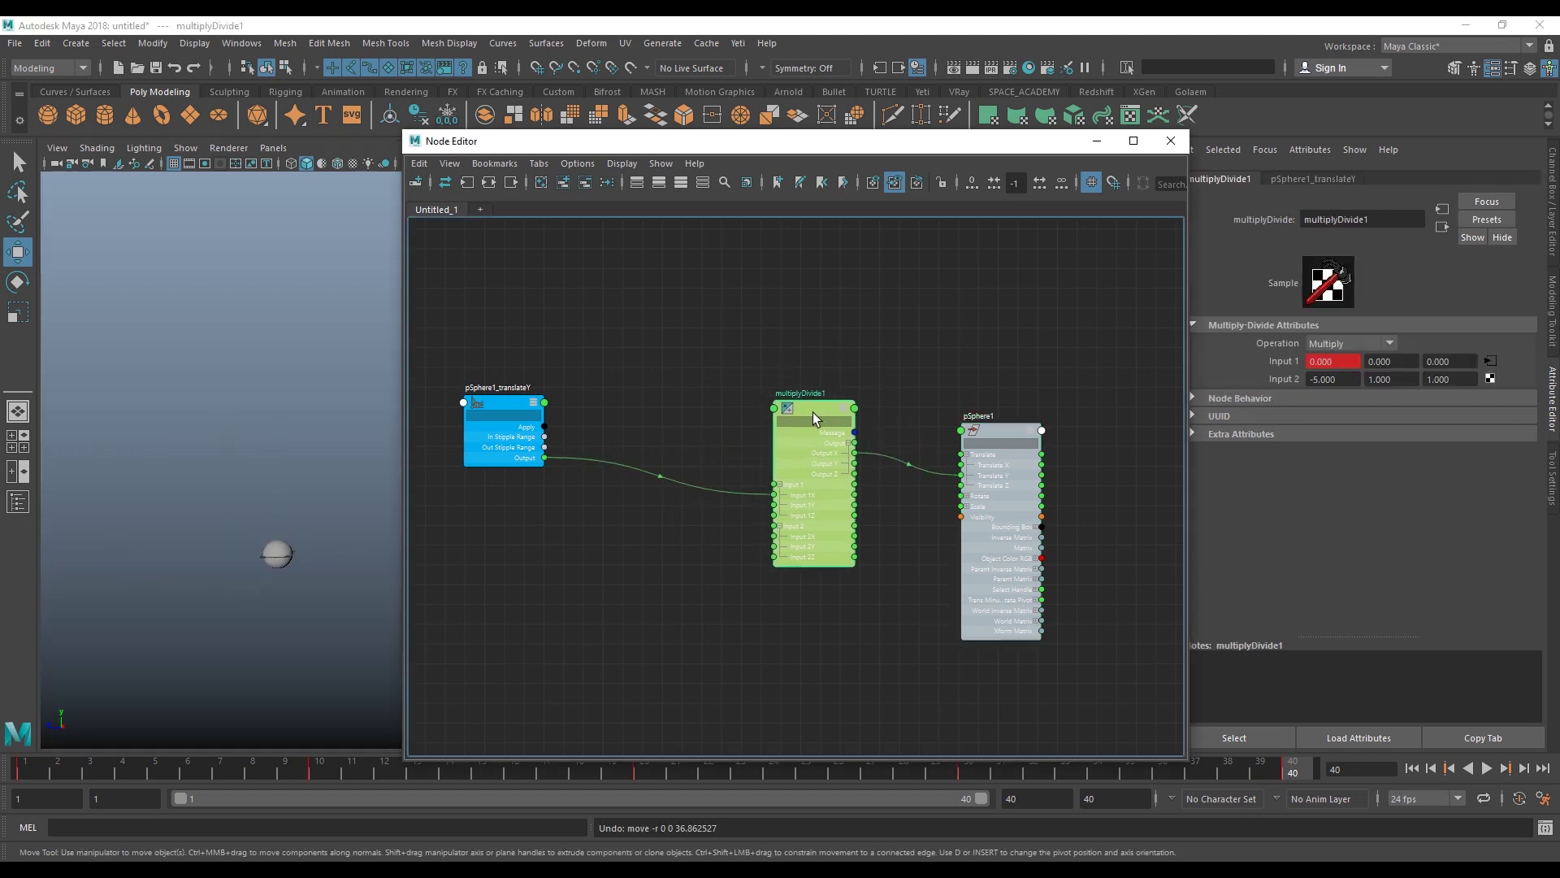
{"action": "left_click_drag", "start_coordinate": [782, 416], "coordinate": [770, 399]}
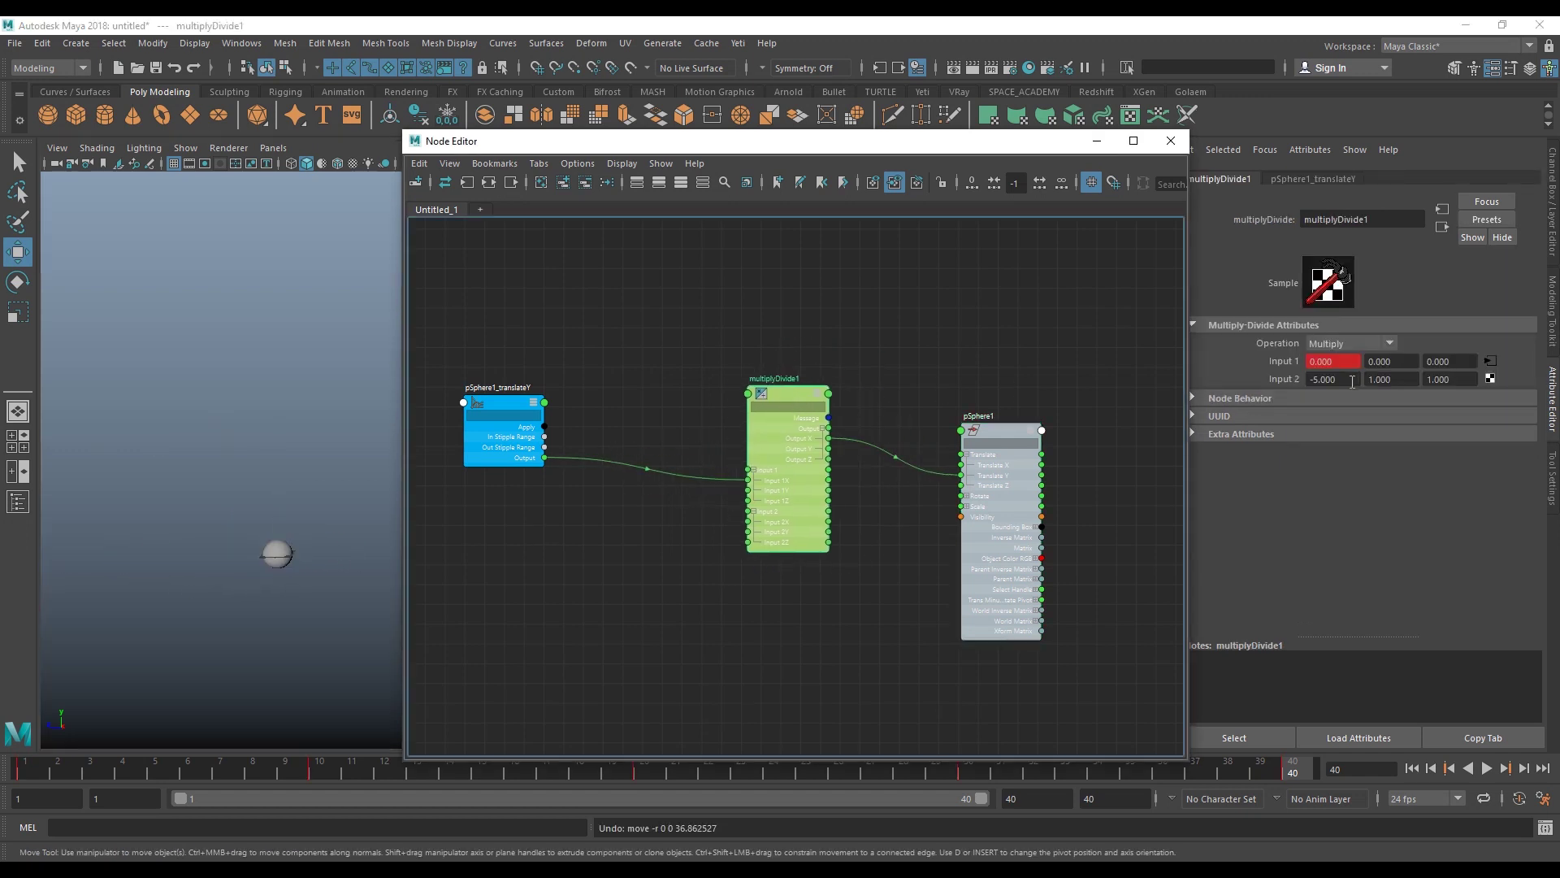
- Rearrange the pSphere1_translateY and multiplyDivide1 nodes, then reselect multiplyDivide1 to show its attributes
{"action": "left_click_drag", "start_coordinate": [1357, 379], "coordinate": [1292, 391]}
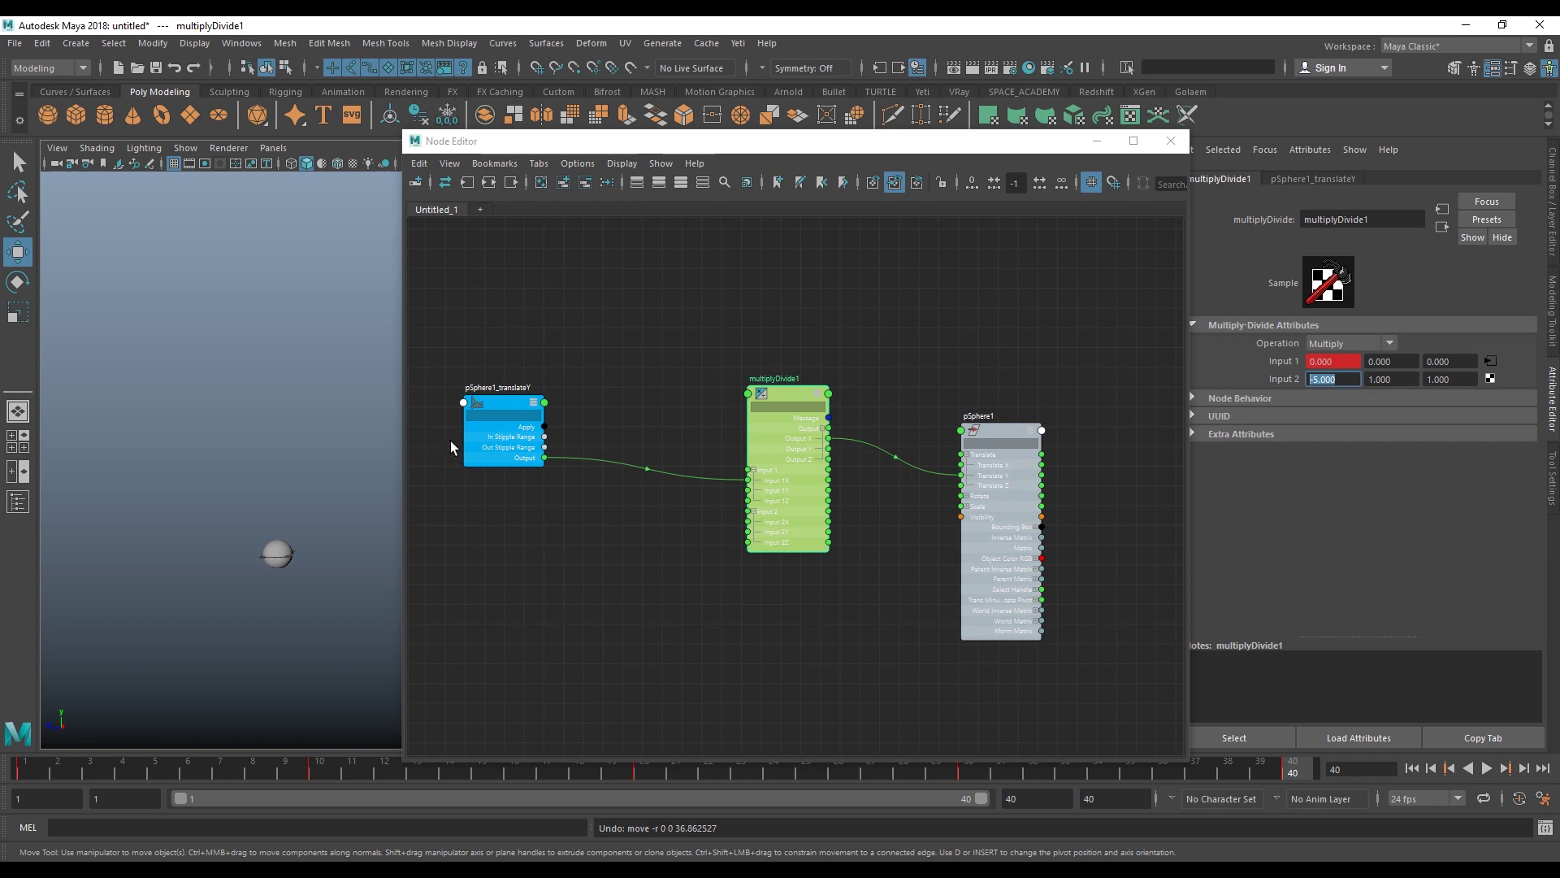
{"action": "left_click_drag", "start_coordinate": [495, 404], "coordinate": [533, 430]}
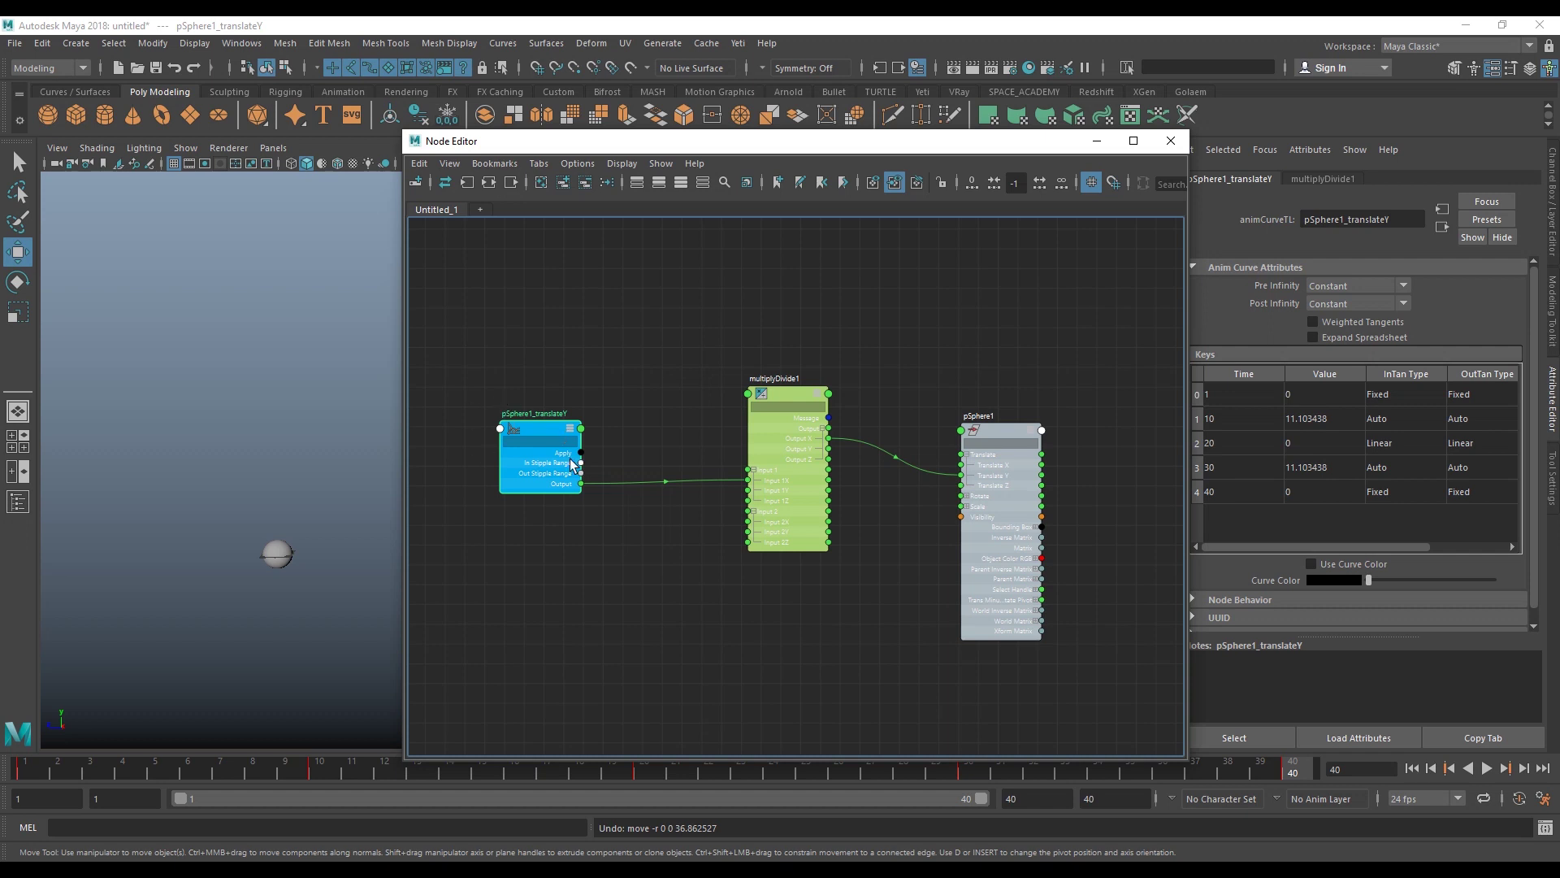
{"action": "left_click_drag", "start_coordinate": [784, 396], "coordinate": [756, 402]}
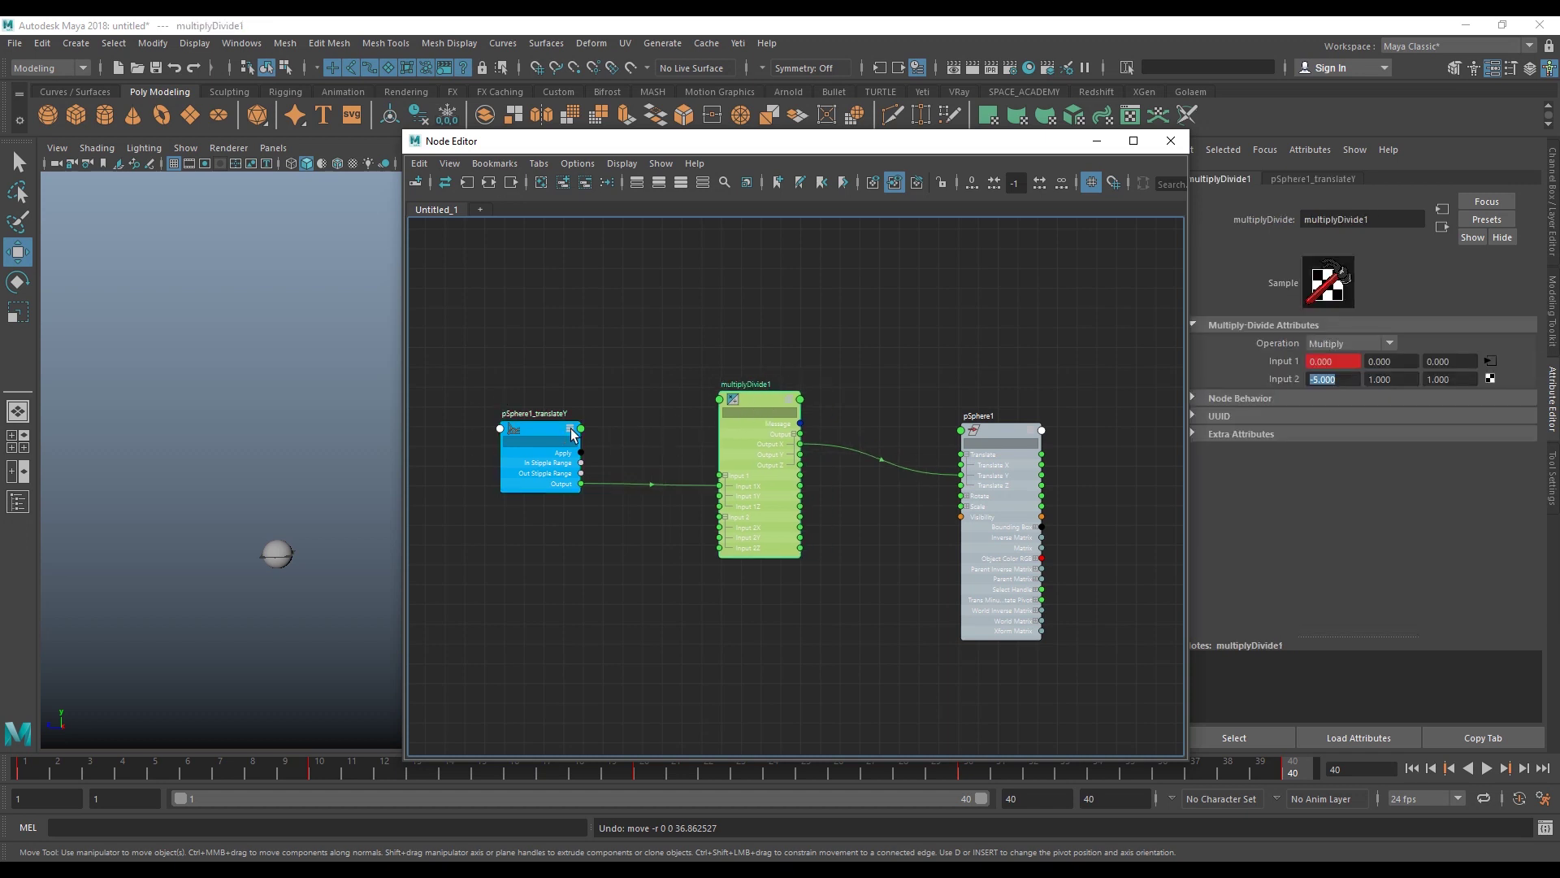
{"action": "left_click_drag", "start_coordinate": [546, 438], "coordinate": [569, 440]}
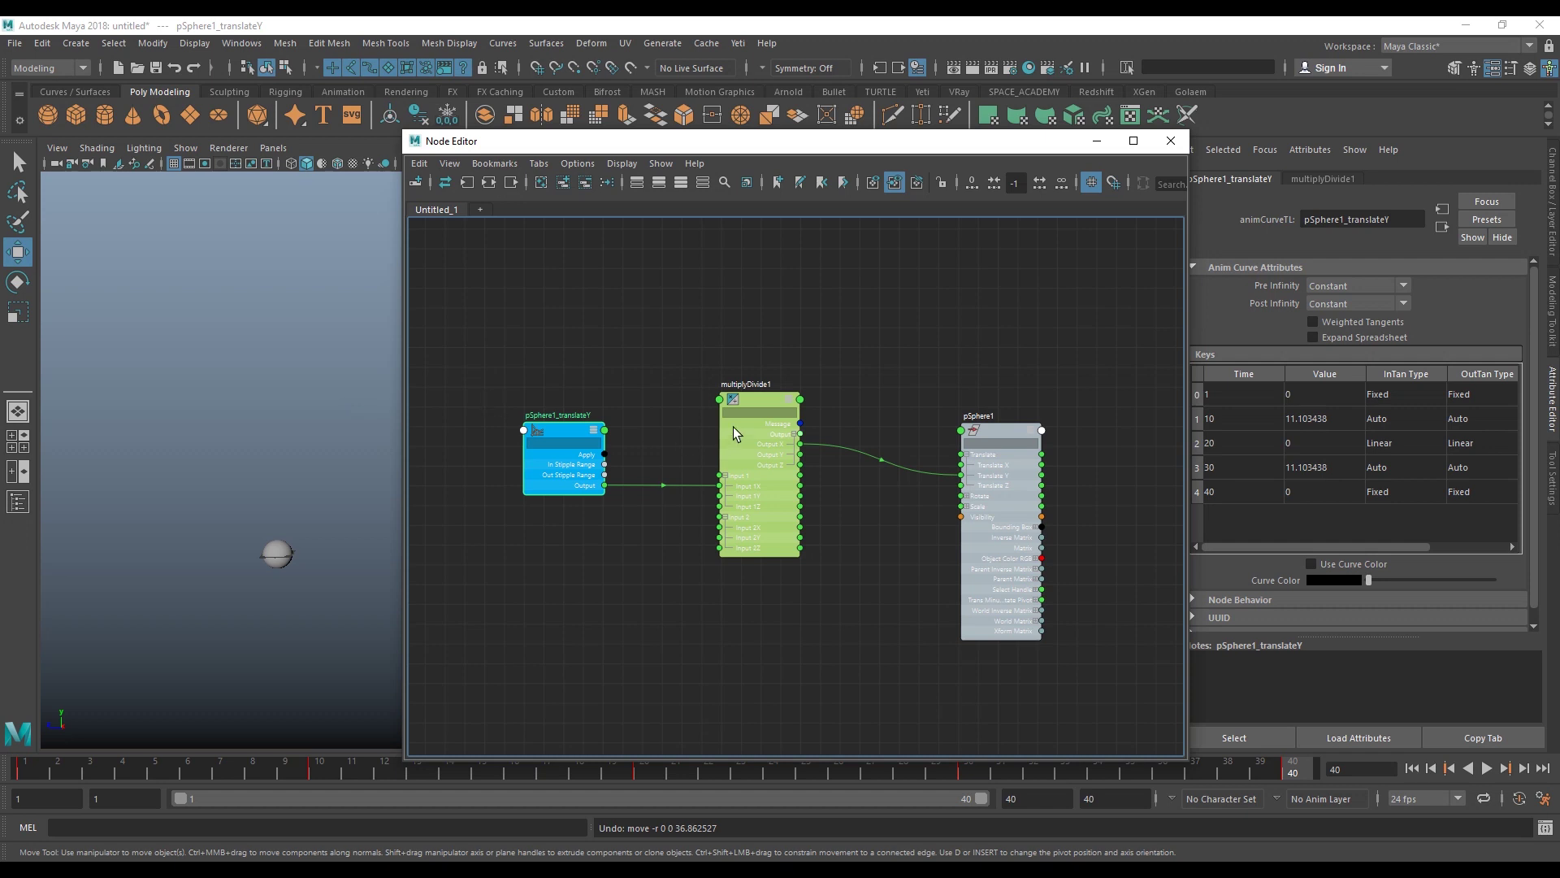
{"action": "left_click", "coordinate": [758, 405]}
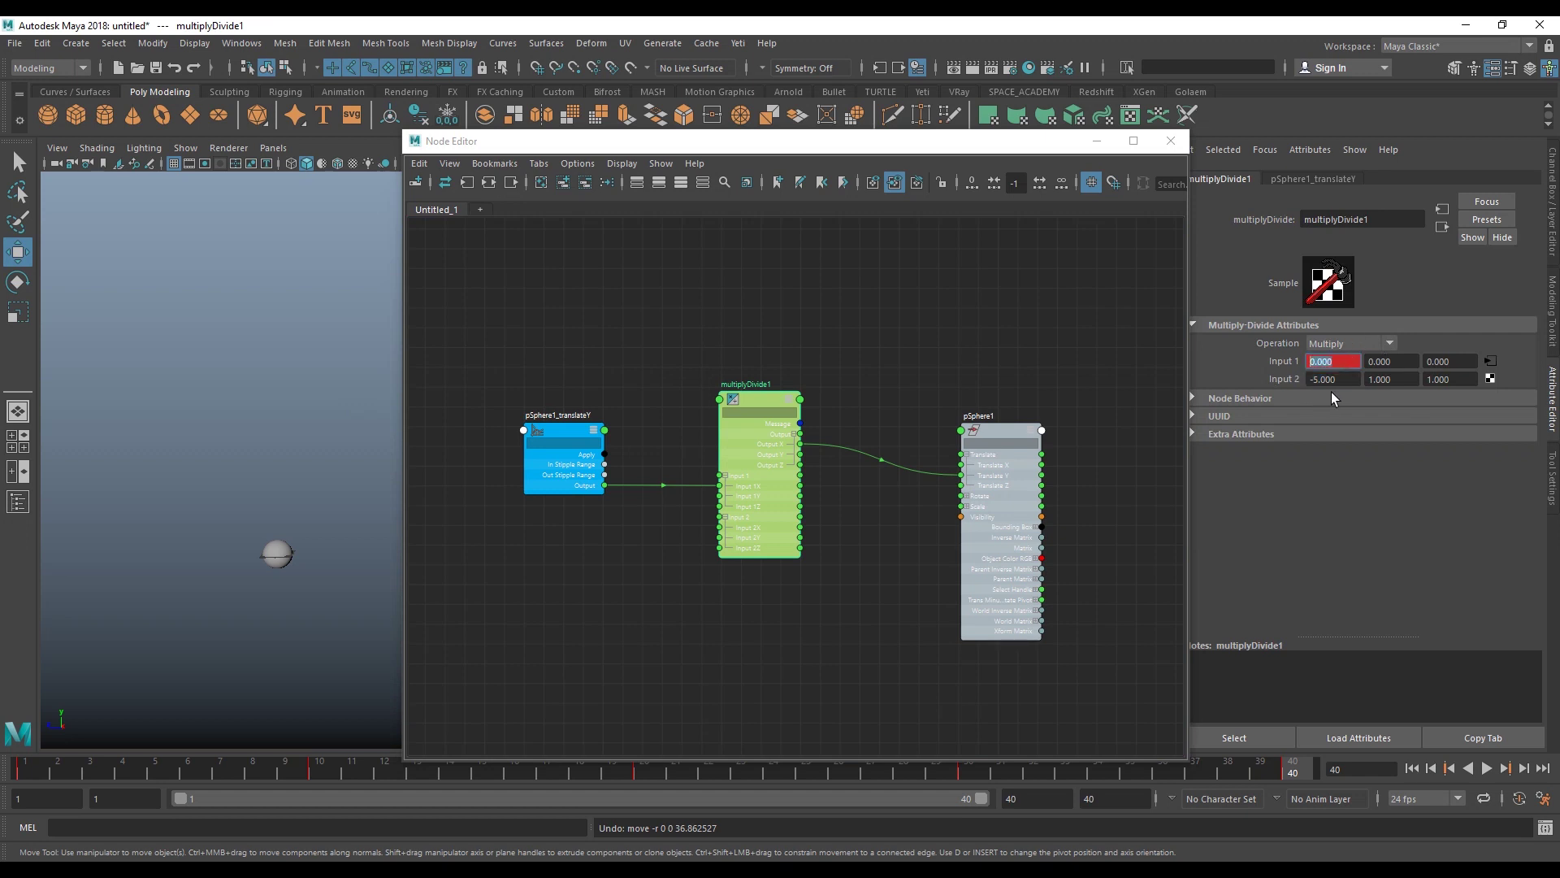
{"action": "left_click", "coordinate": [1350, 362]}
- Switch multiplyDivide1's operation to Power and set Input 1 X to 3
{"action": "left_click", "coordinate": [1383, 346]}
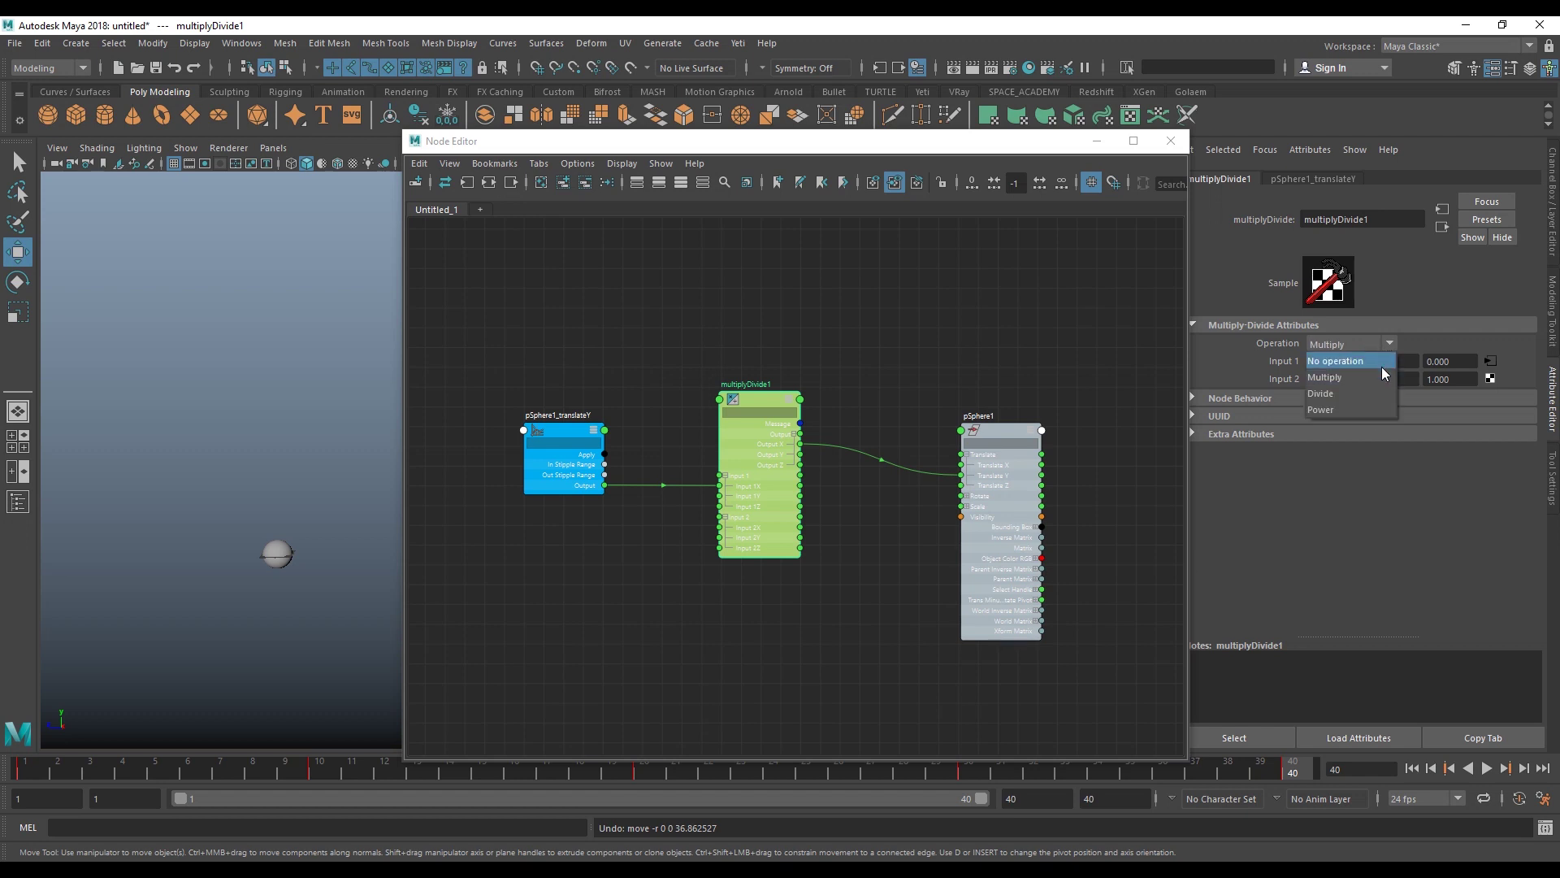
{"action": "left_click", "coordinate": [1364, 408]}
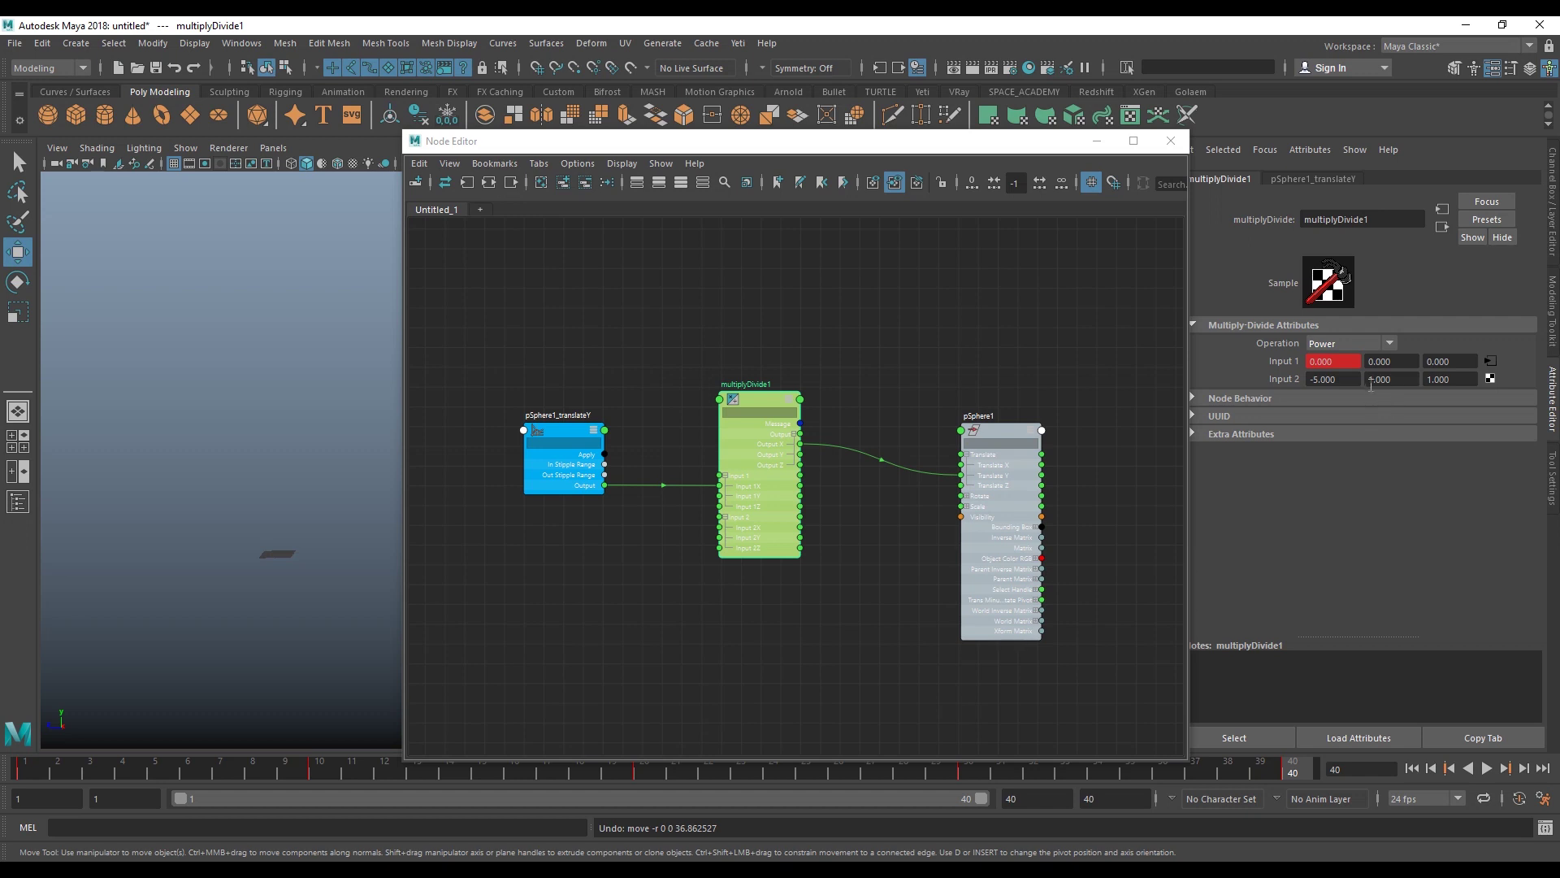
{"action": "left_click", "coordinate": [1350, 357]}
{"action": "type", "text": "3"}
{"action": "key", "text": "Tab"}
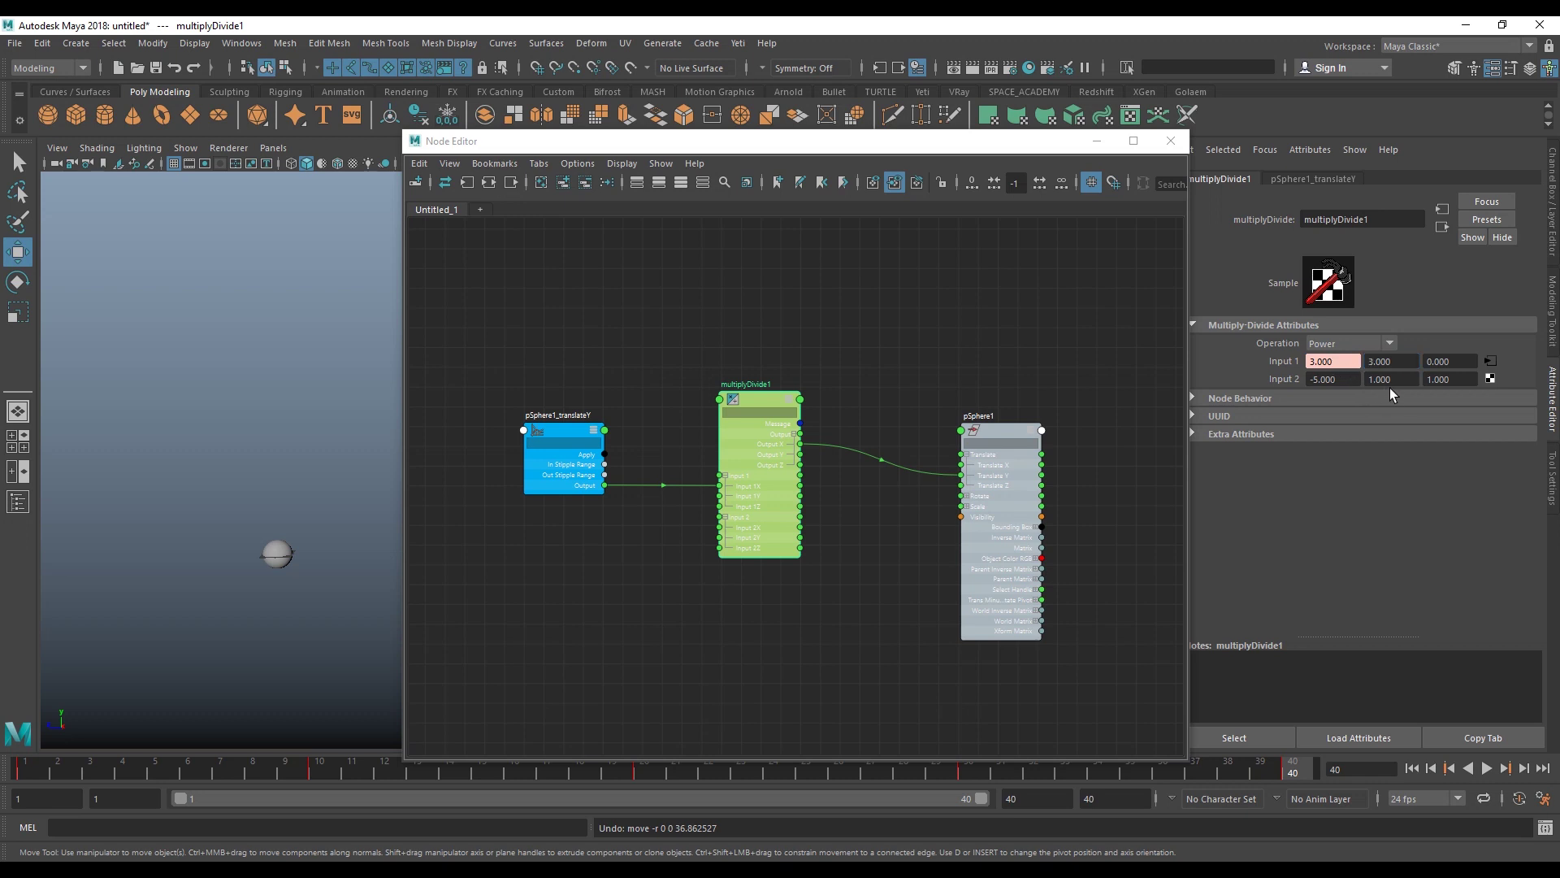
{"action": "left_click", "coordinate": [1399, 379]}
{"action": "type", "text": "10.000"}
- Wire multiplyDivide1's Output Y into pSphere1's Translate Y and check the sphere's channel values
{"action": "left_click_drag", "start_coordinate": [772, 394], "coordinate": [786, 372]}
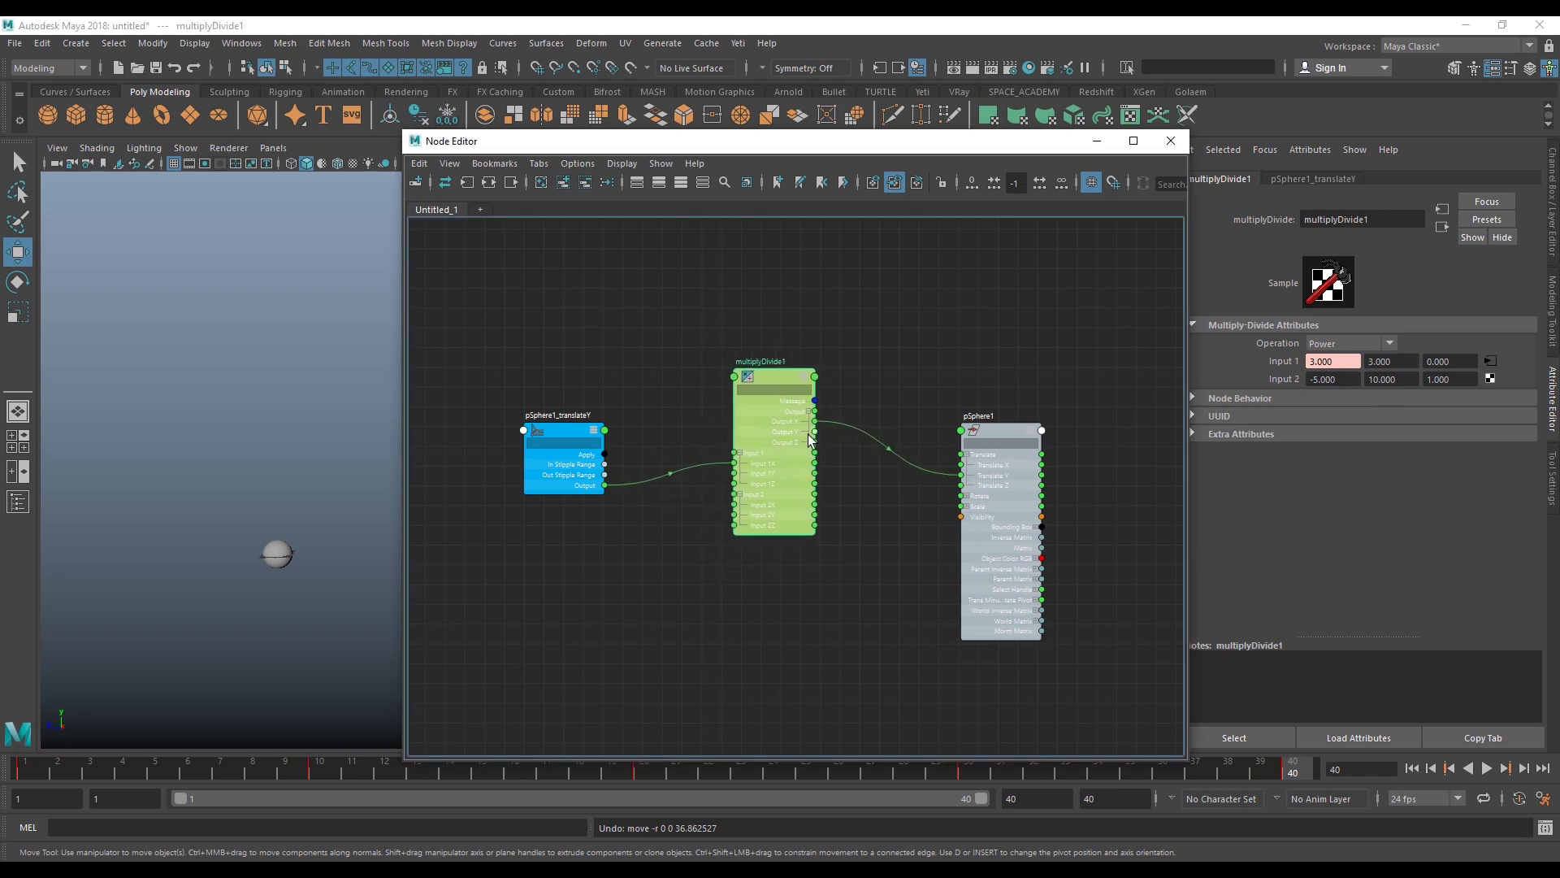
{"action": "left_click_drag", "start_coordinate": [909, 530], "coordinate": [962, 475]}
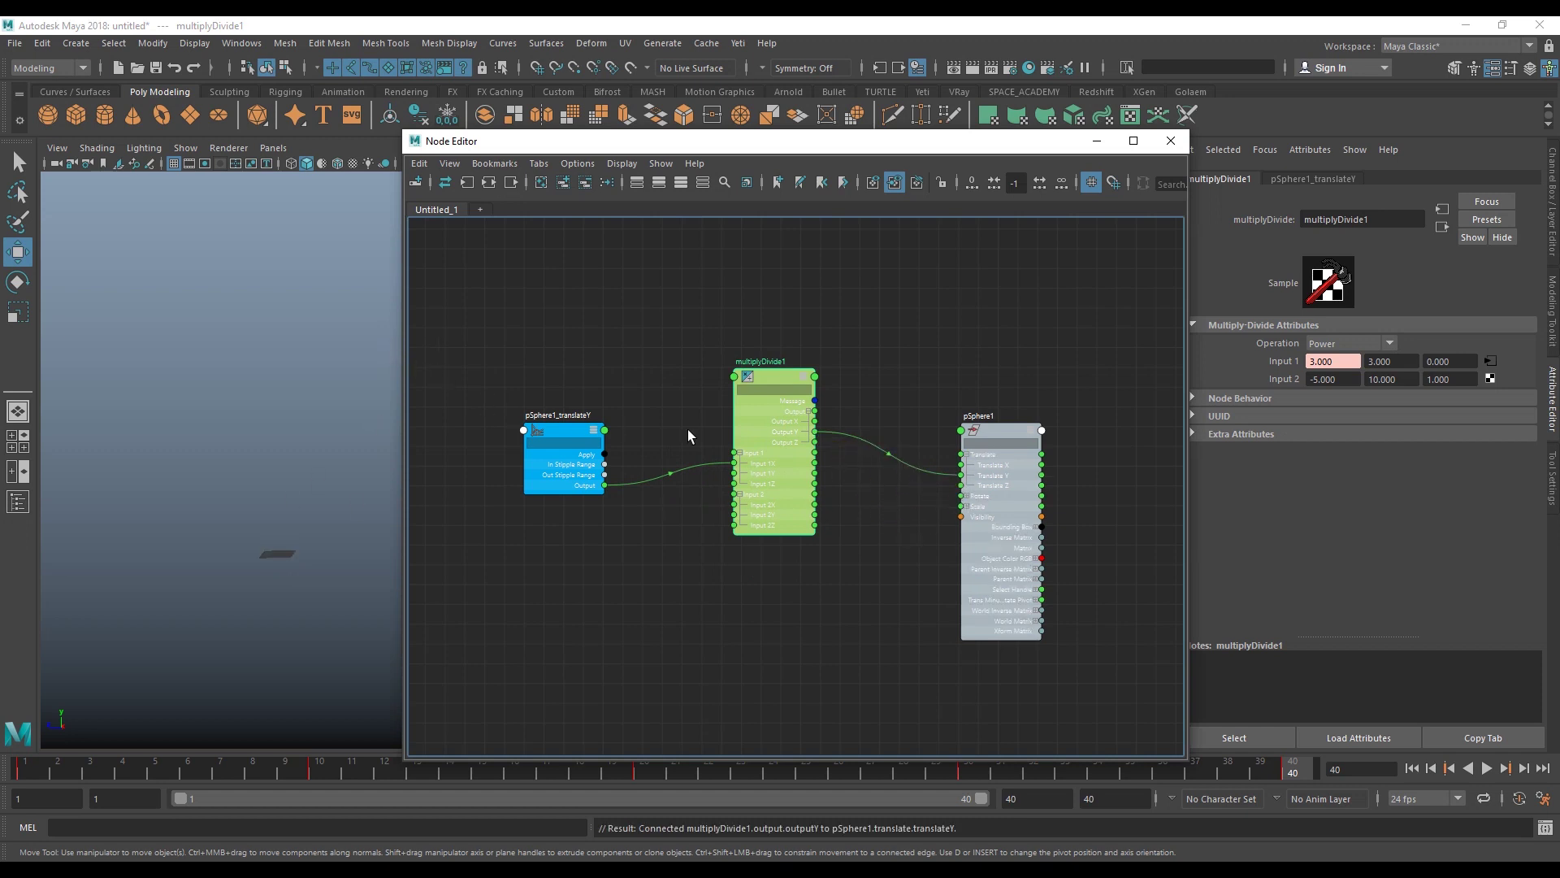
{"action": "left_click_drag", "start_coordinate": [1028, 443], "coordinate": [1041, 443]}
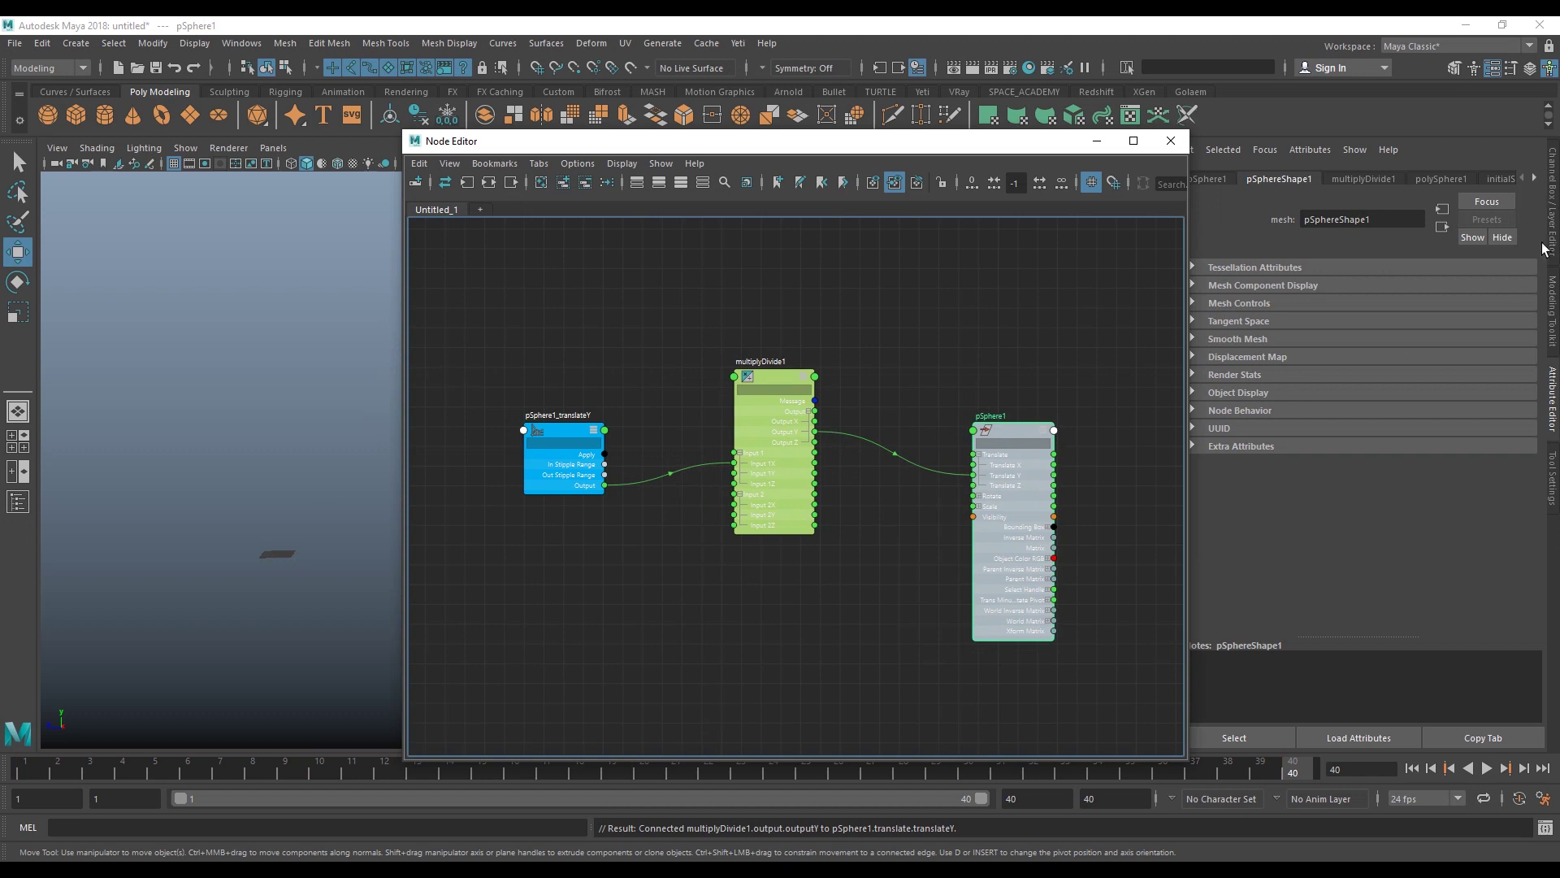
{"action": "left_click", "coordinate": [1547, 244]}
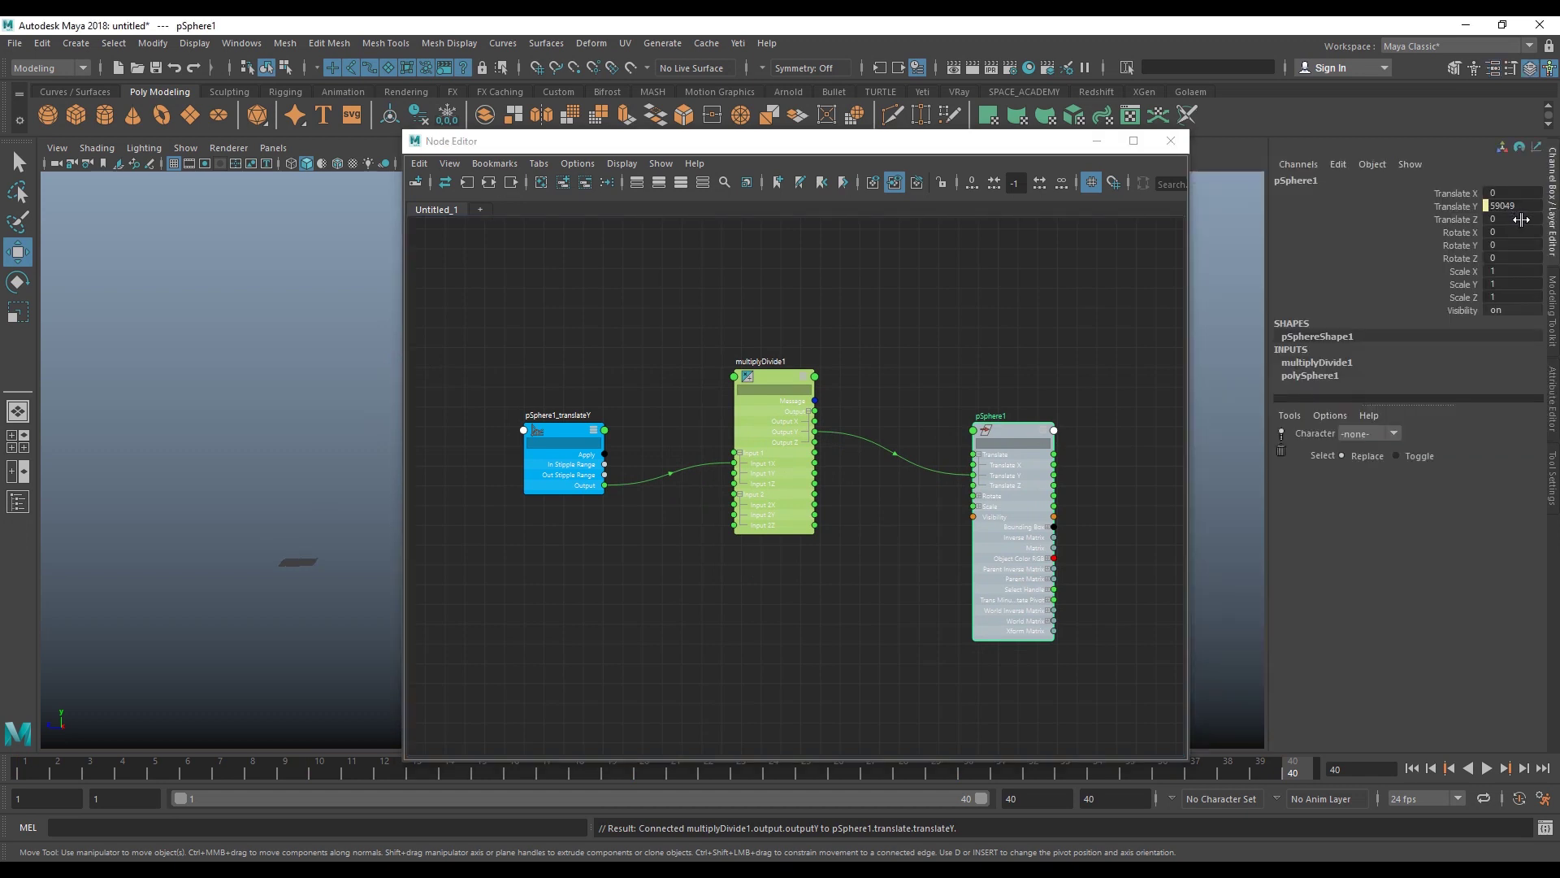
{"action": "double_click", "coordinate": [768, 380]}
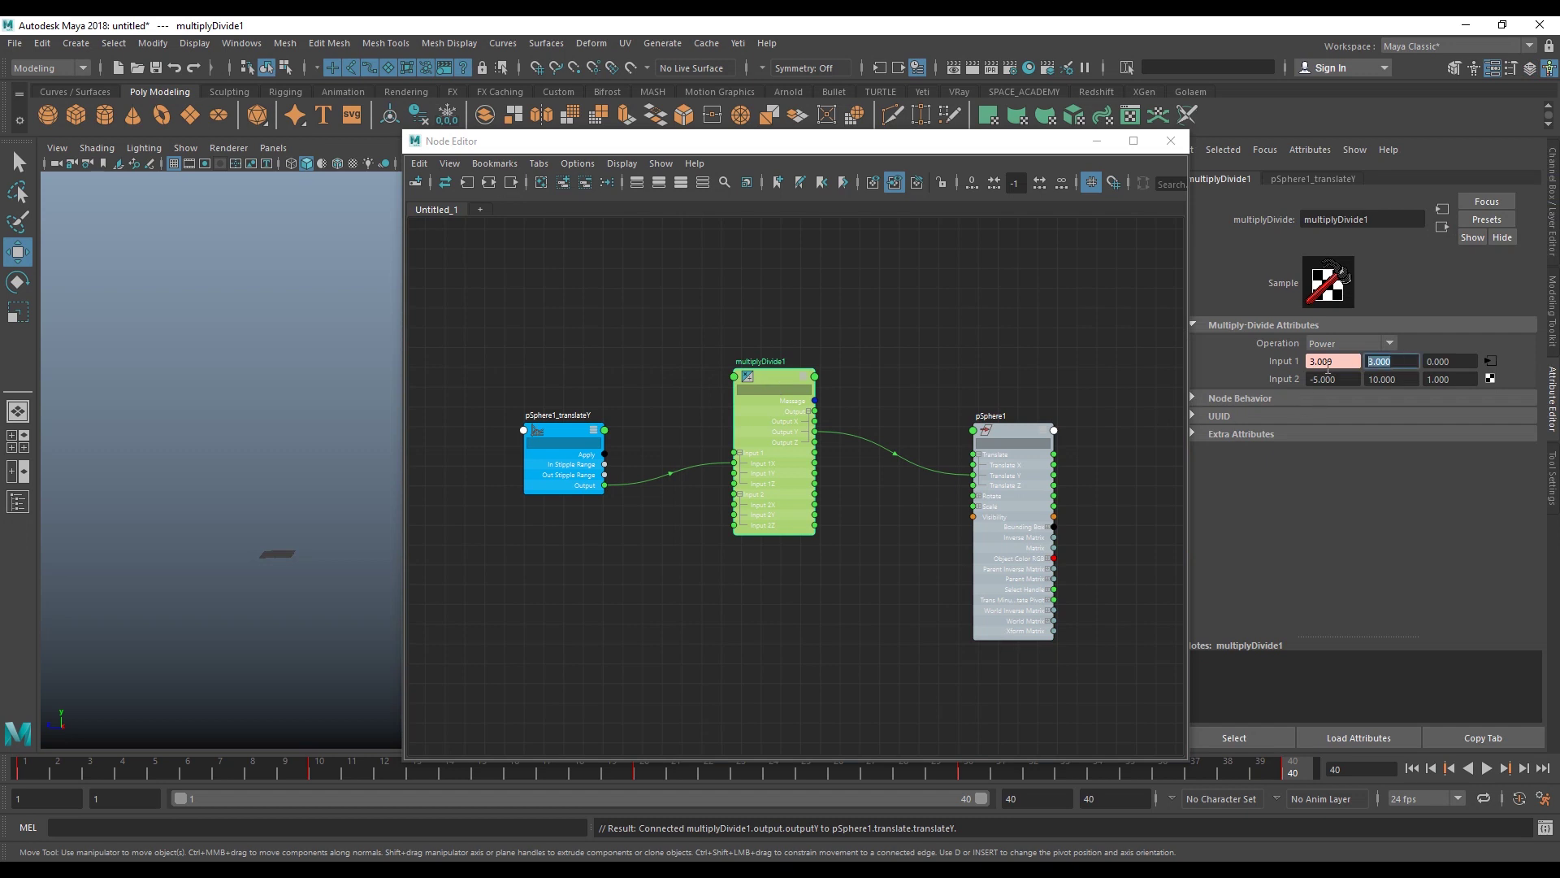
{"action": "key", "text": "Tab"}
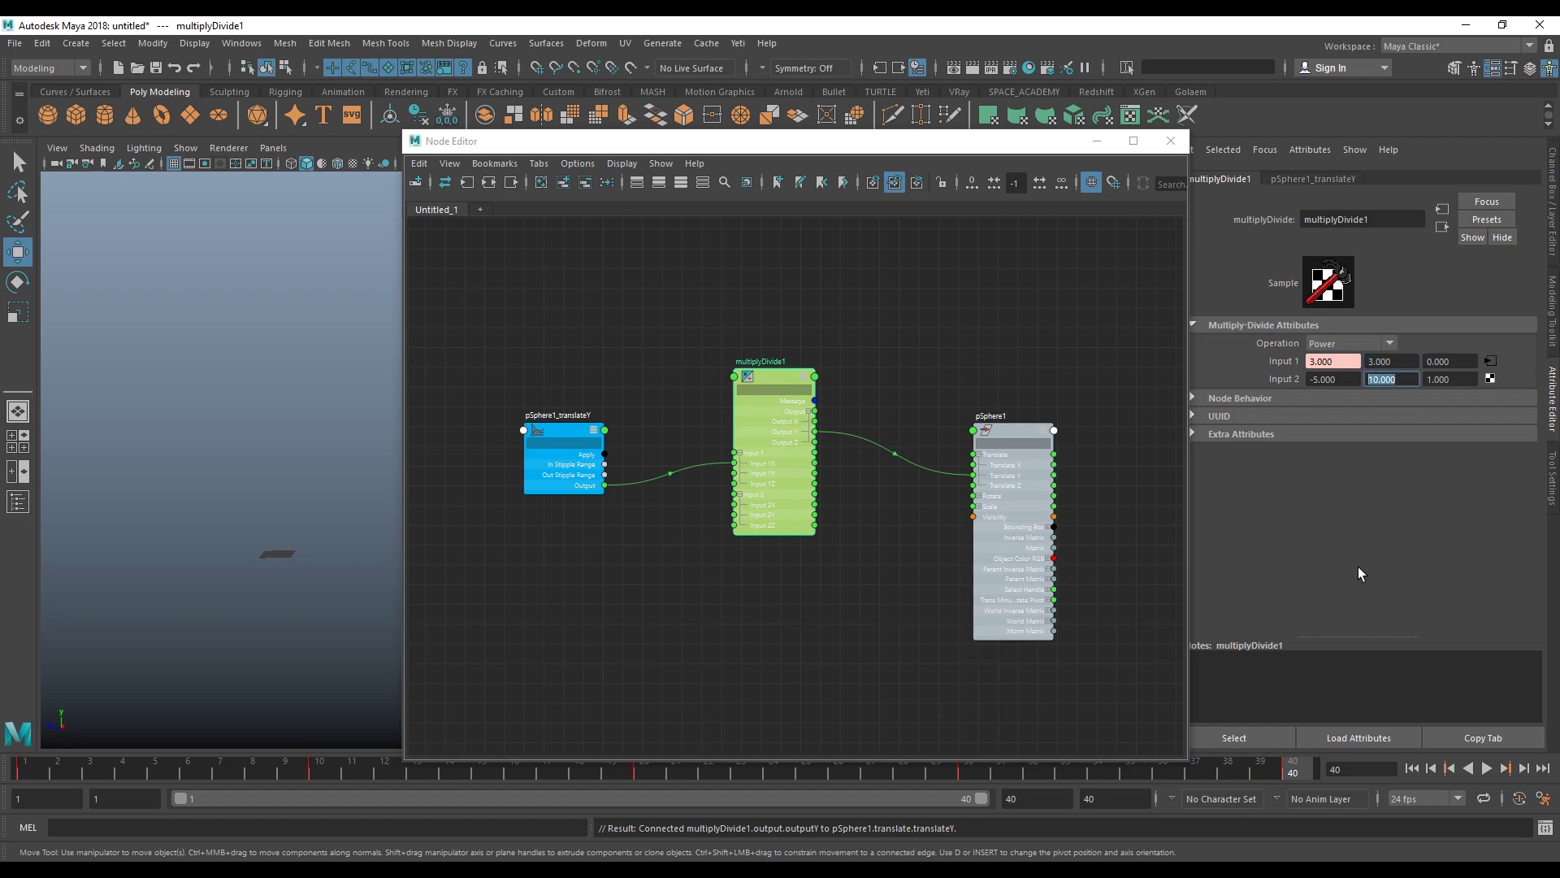